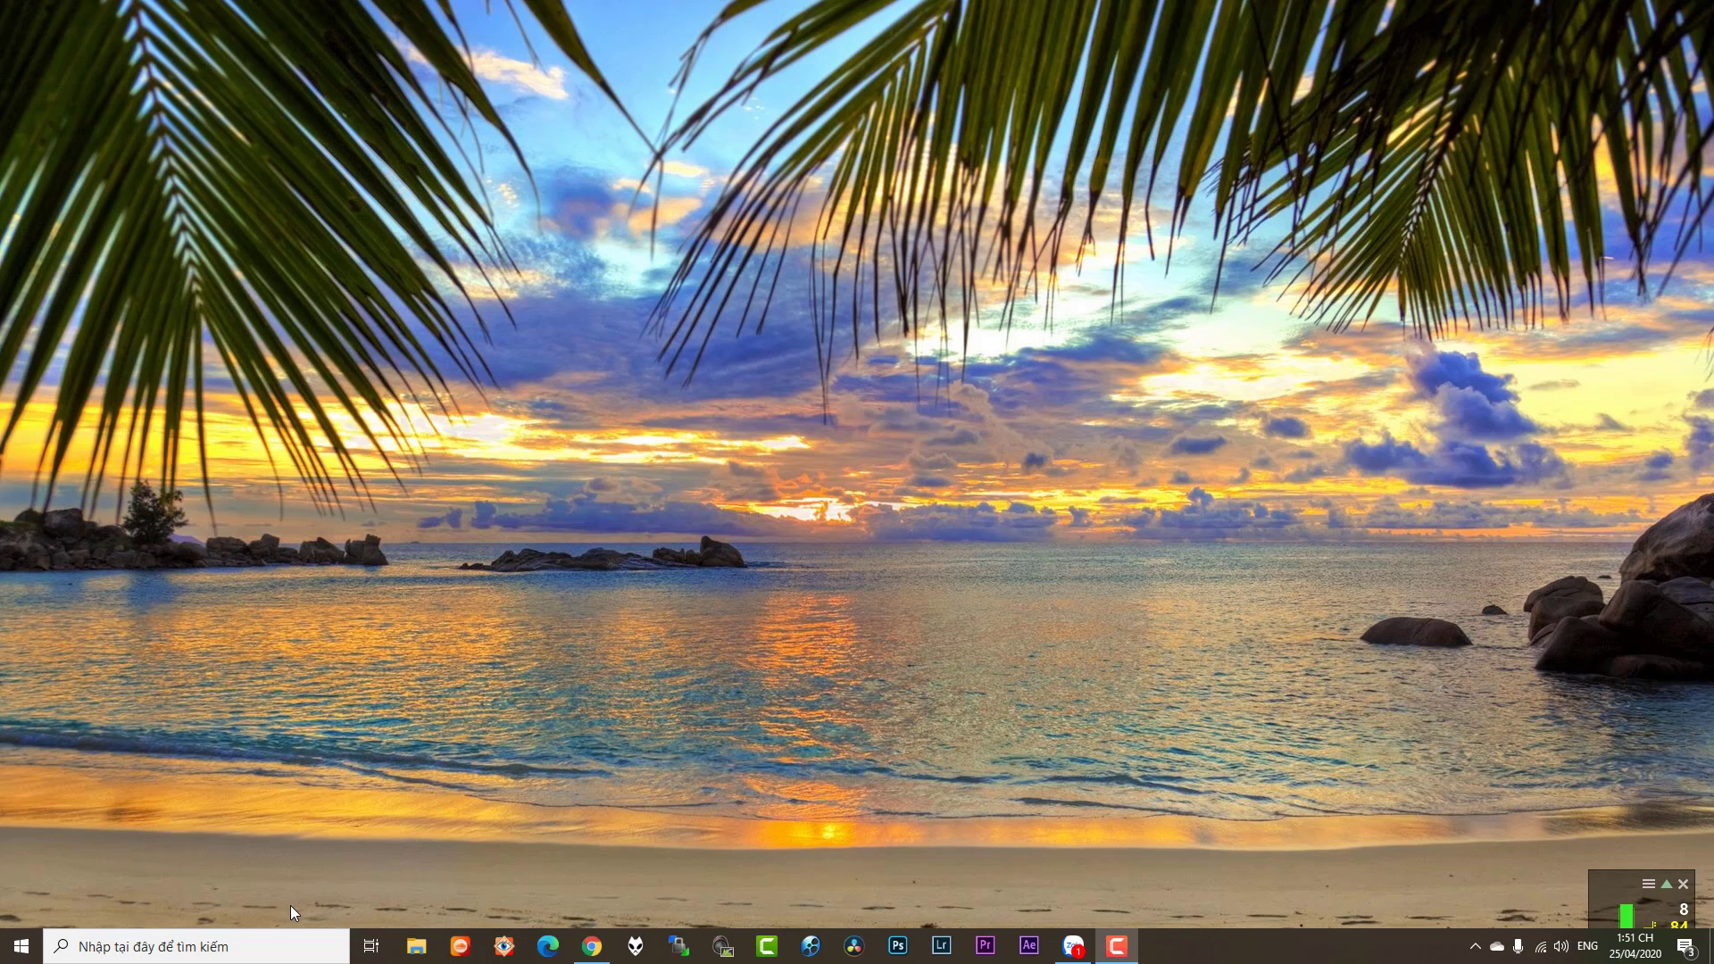
# Step: Run dxdiag to examine the graphics card details on the Display page, and close the tool
pyautogui.click(229, 948)
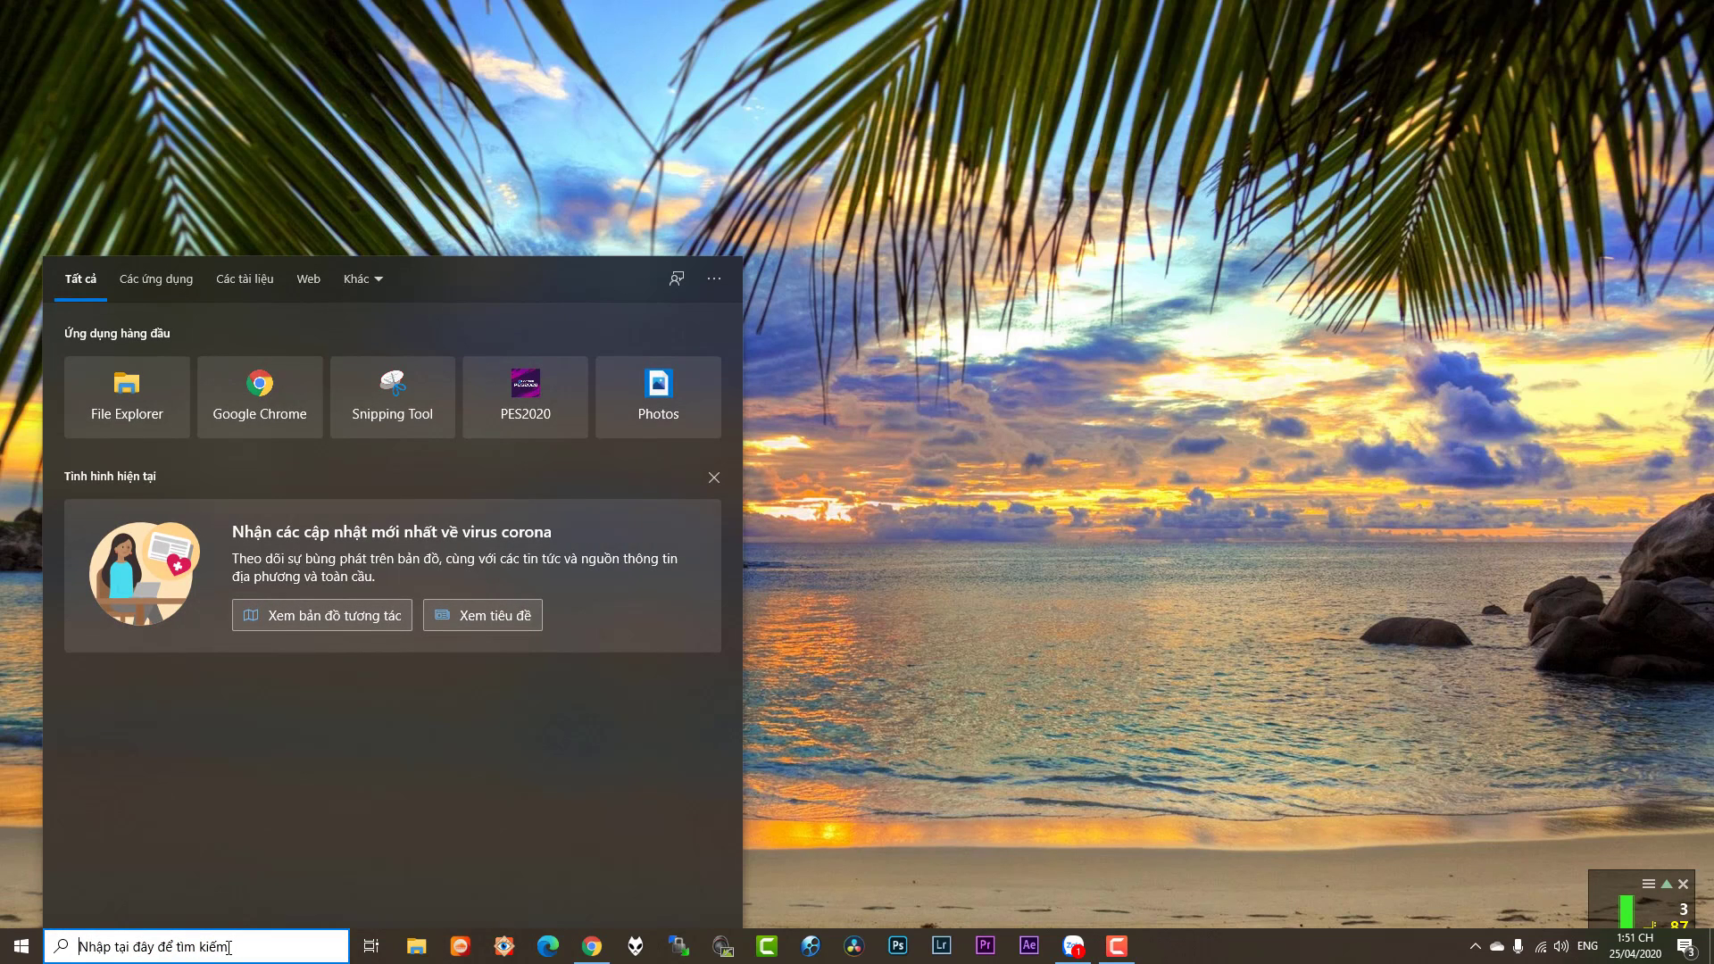
pyautogui.write('dxdiag')
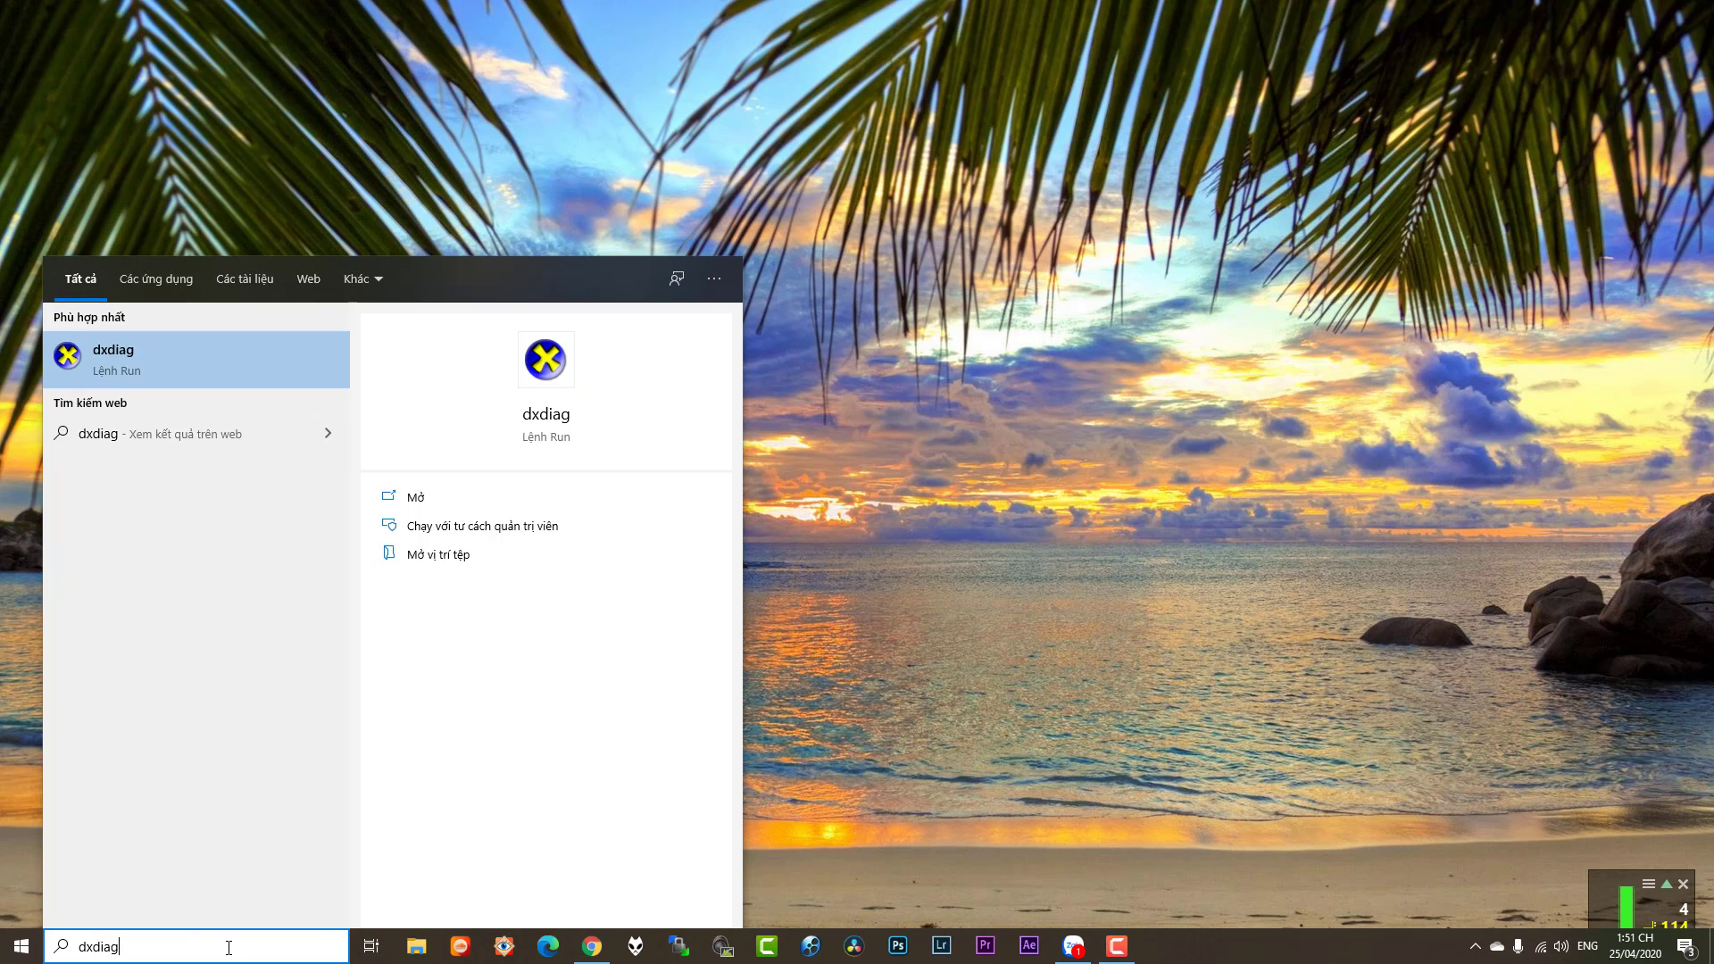
pyautogui.press('Return')
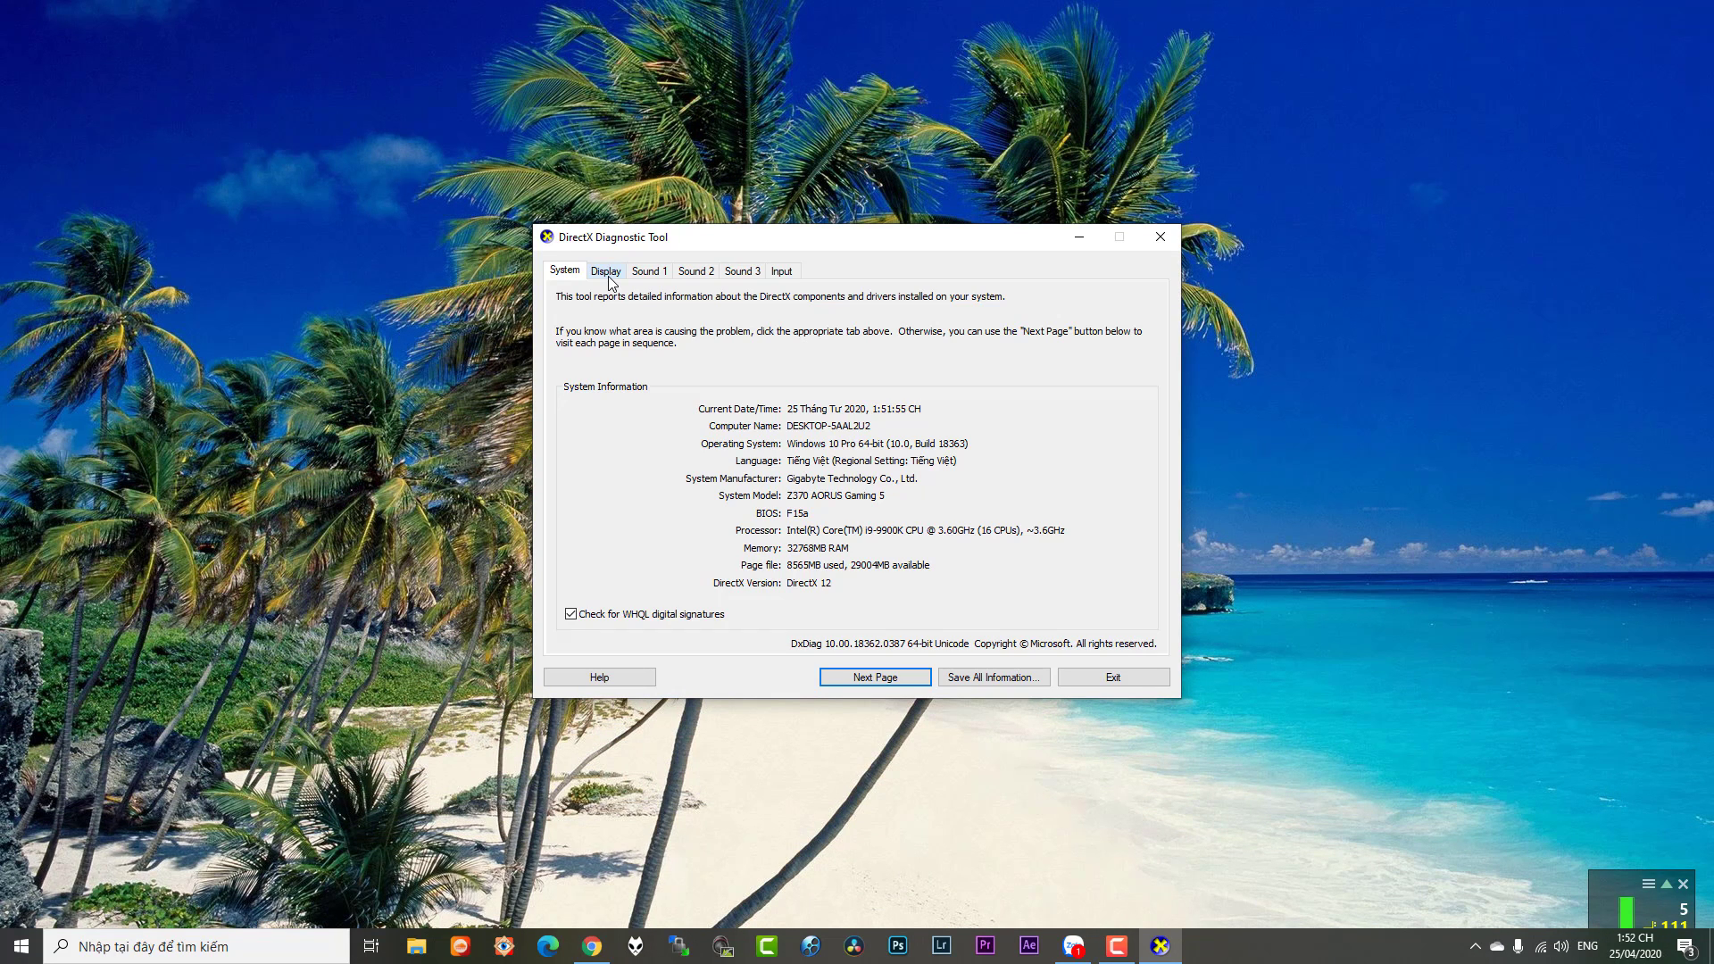
pyautogui.click(607, 272)
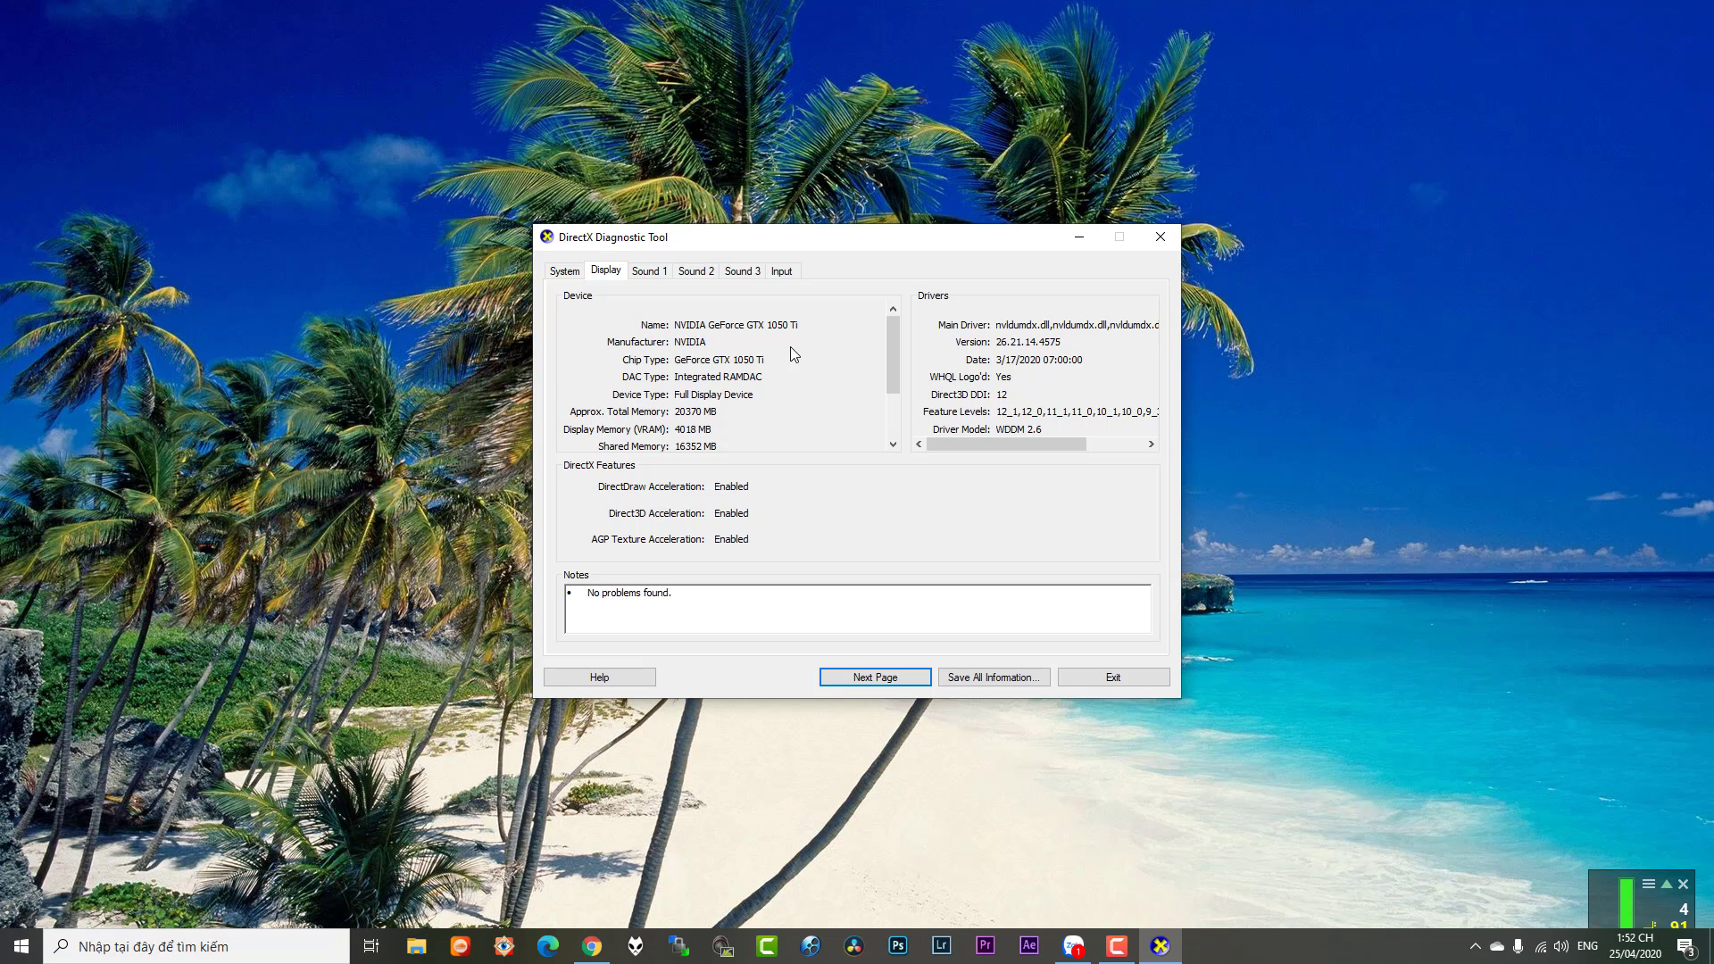
pyautogui.click(1160, 237)
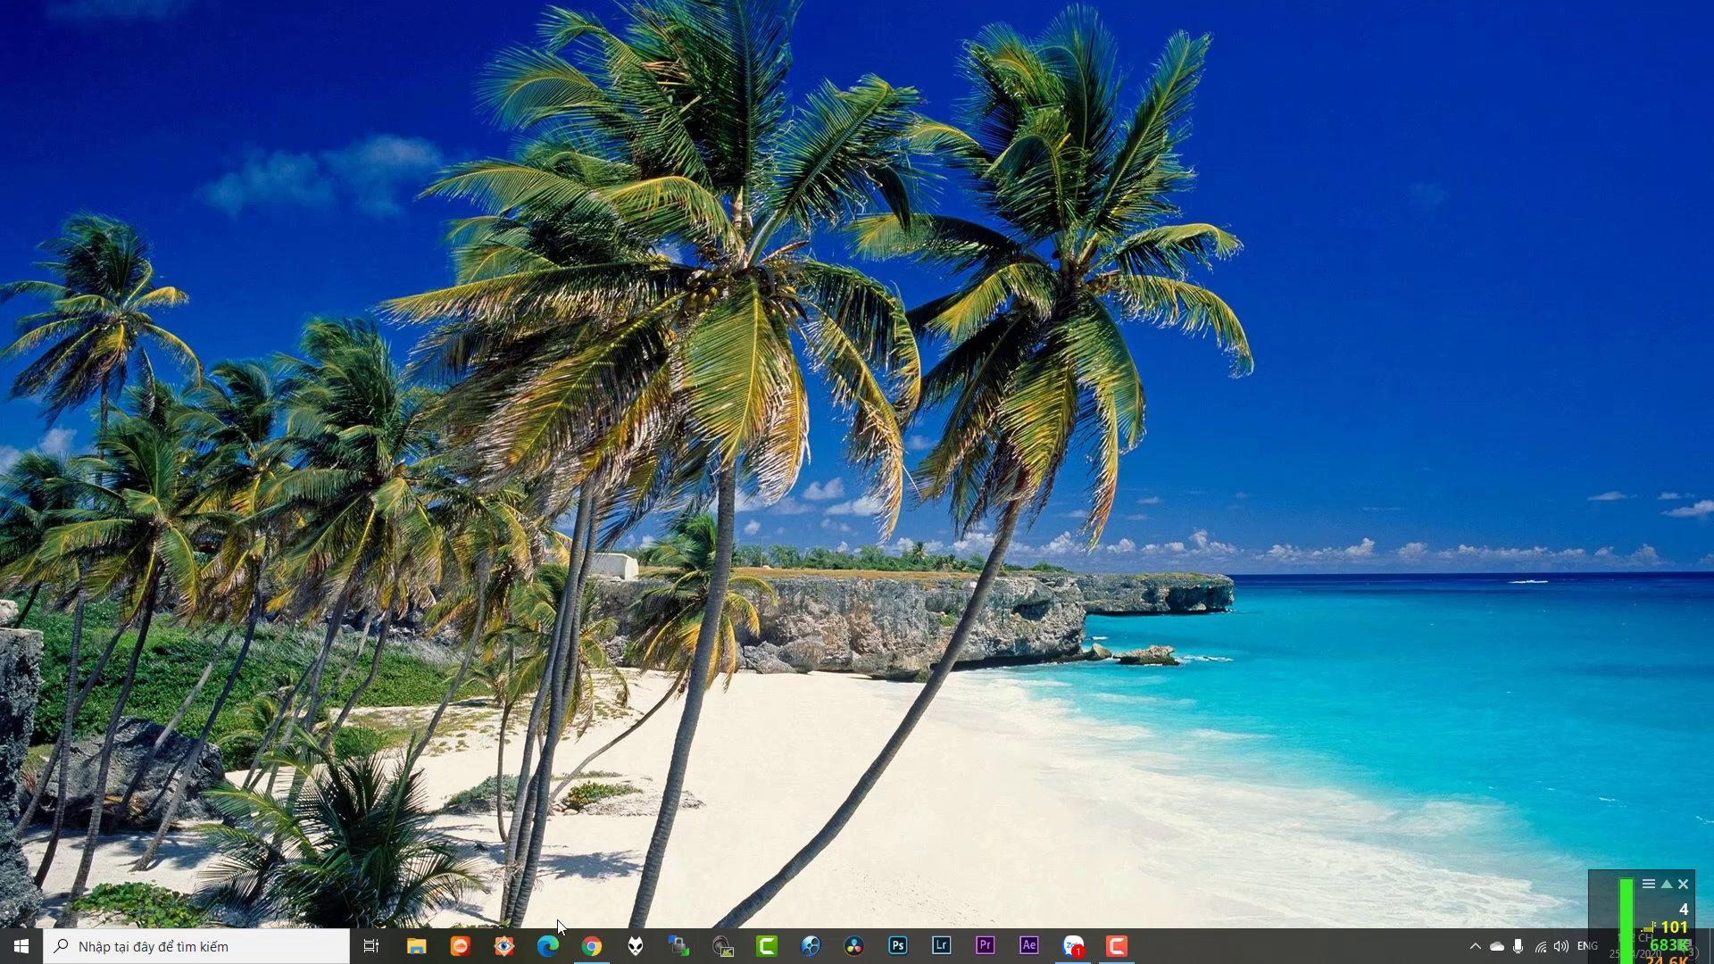
# Step: Open nvidia.com in Chrome, choose United States as the location and go to the GeForce drivers page
pyautogui.click(592, 947)
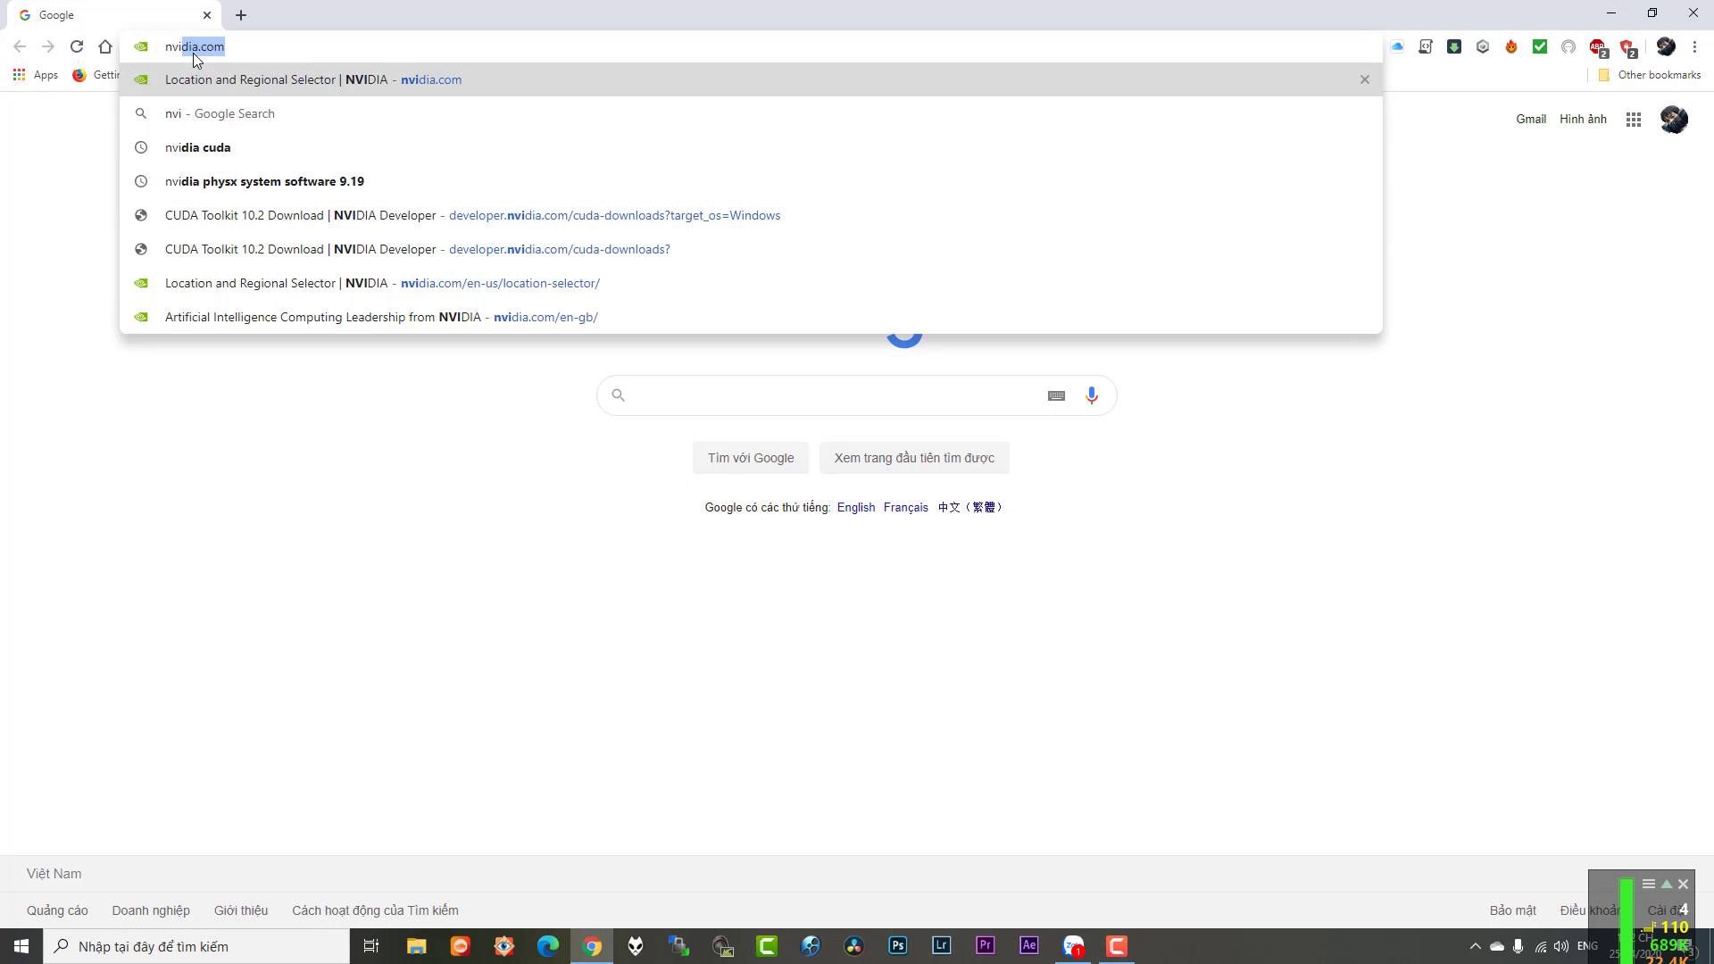
pyautogui.press('Return')
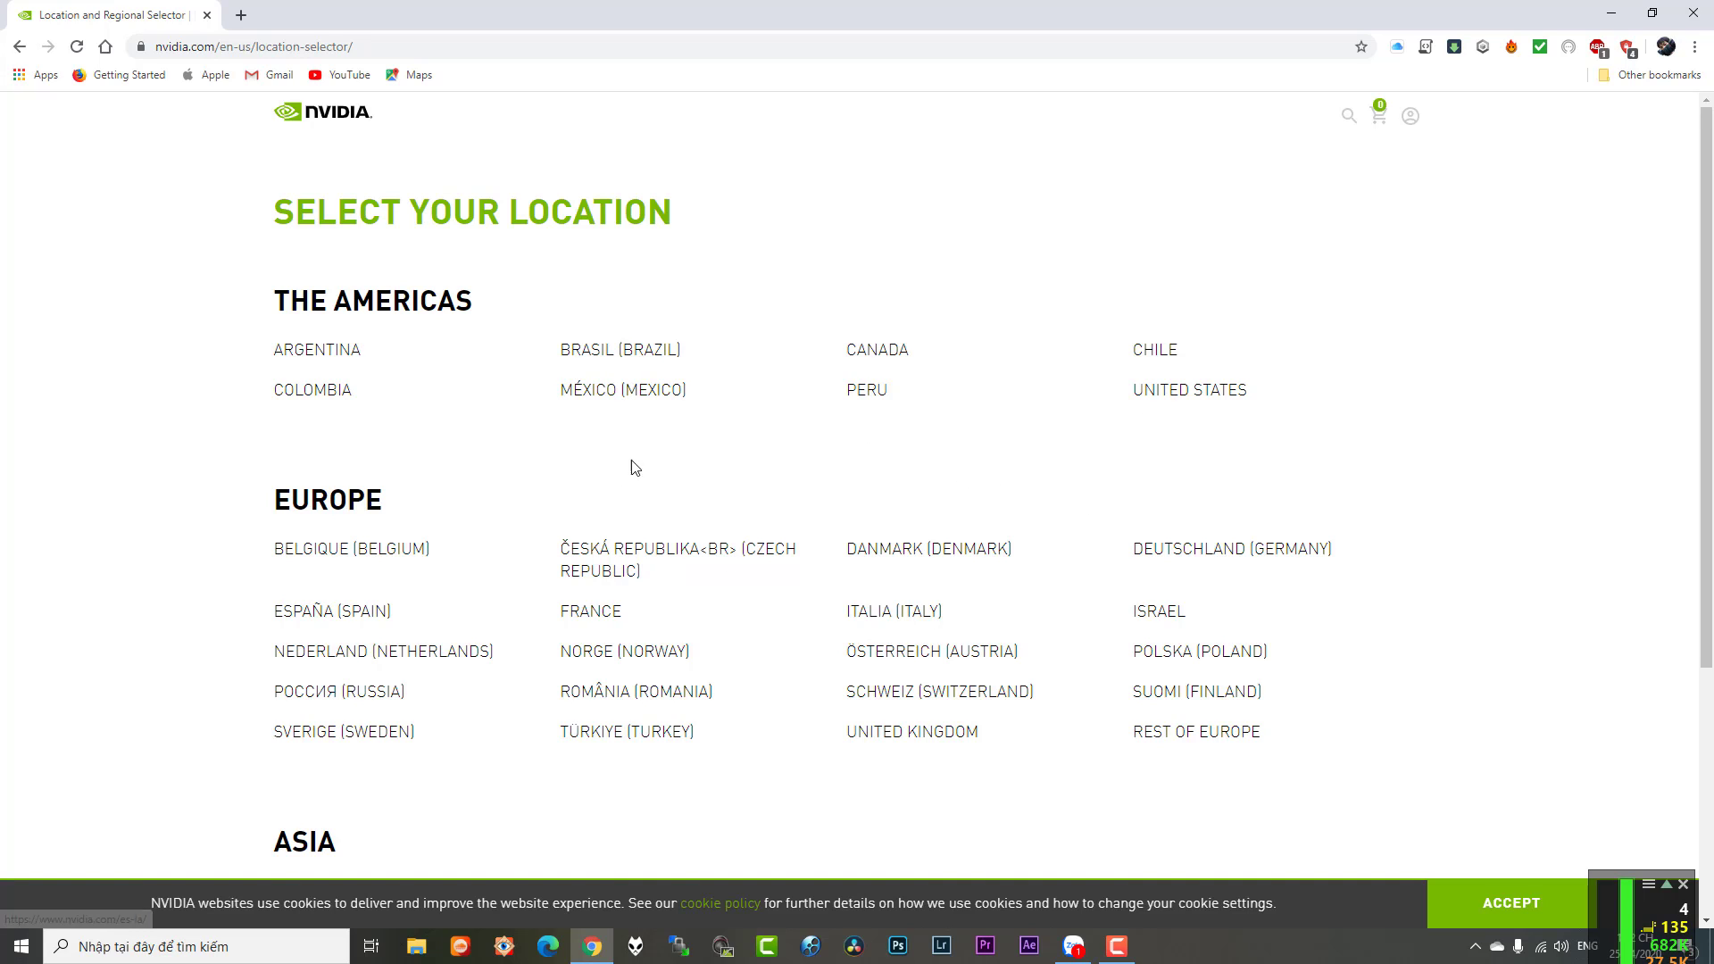
pyautogui.click(1159, 403)
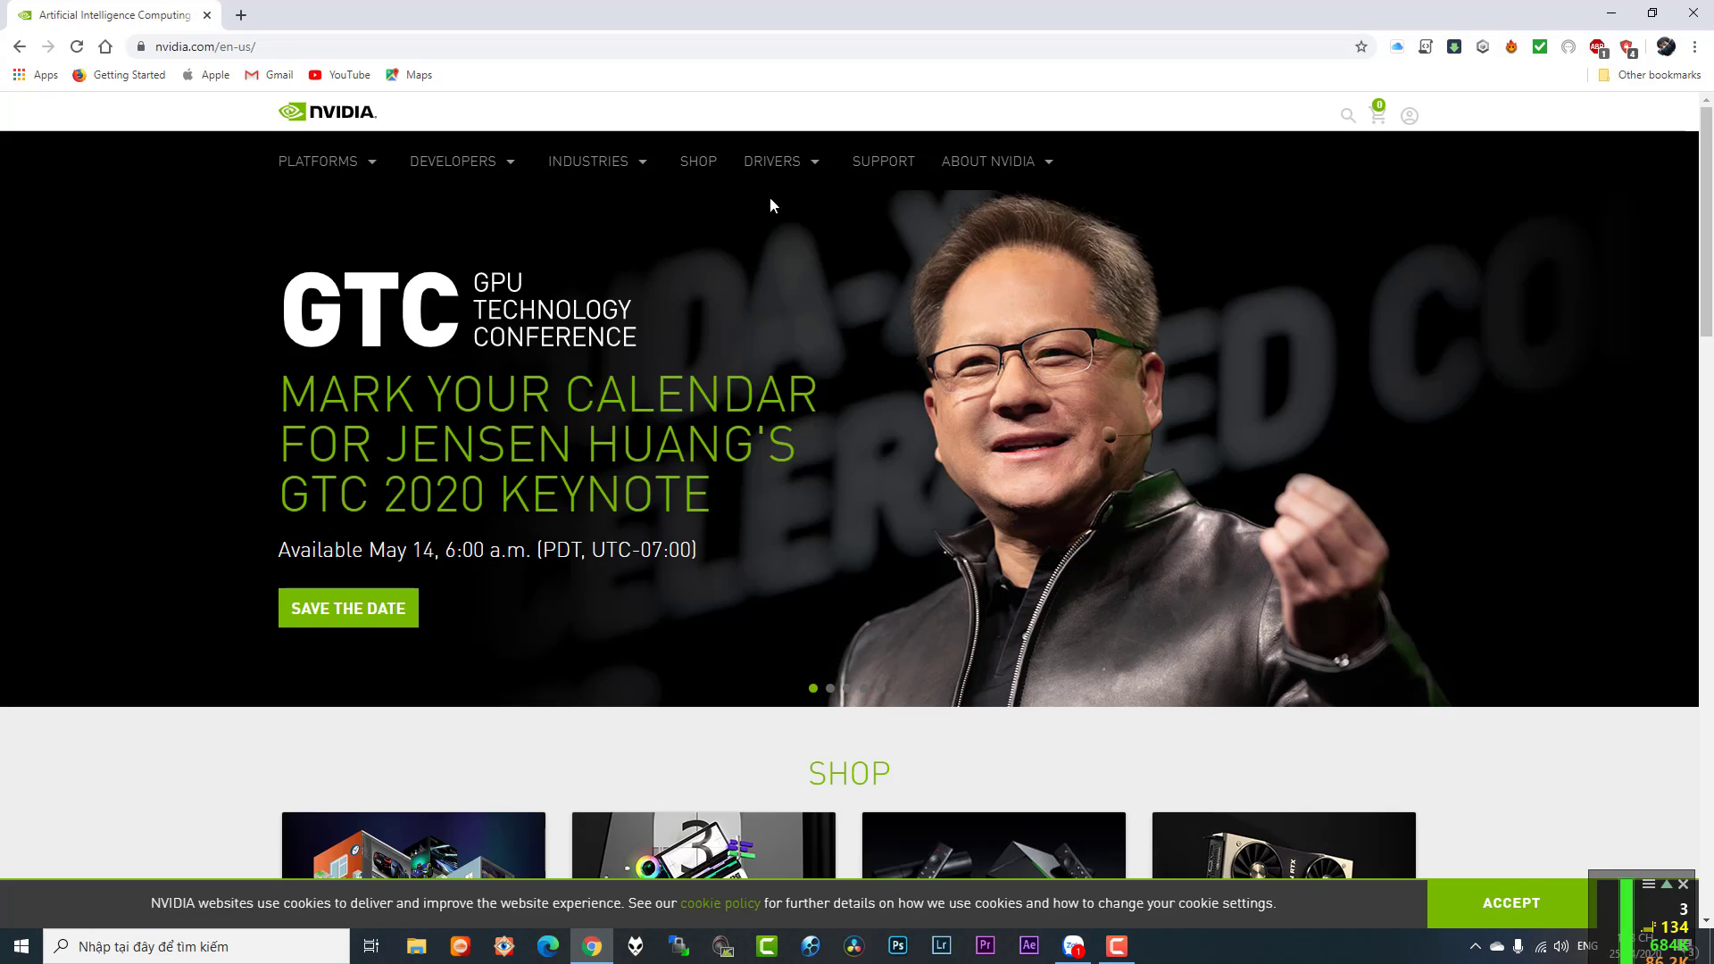
pyautogui.moveTo(782, 169)
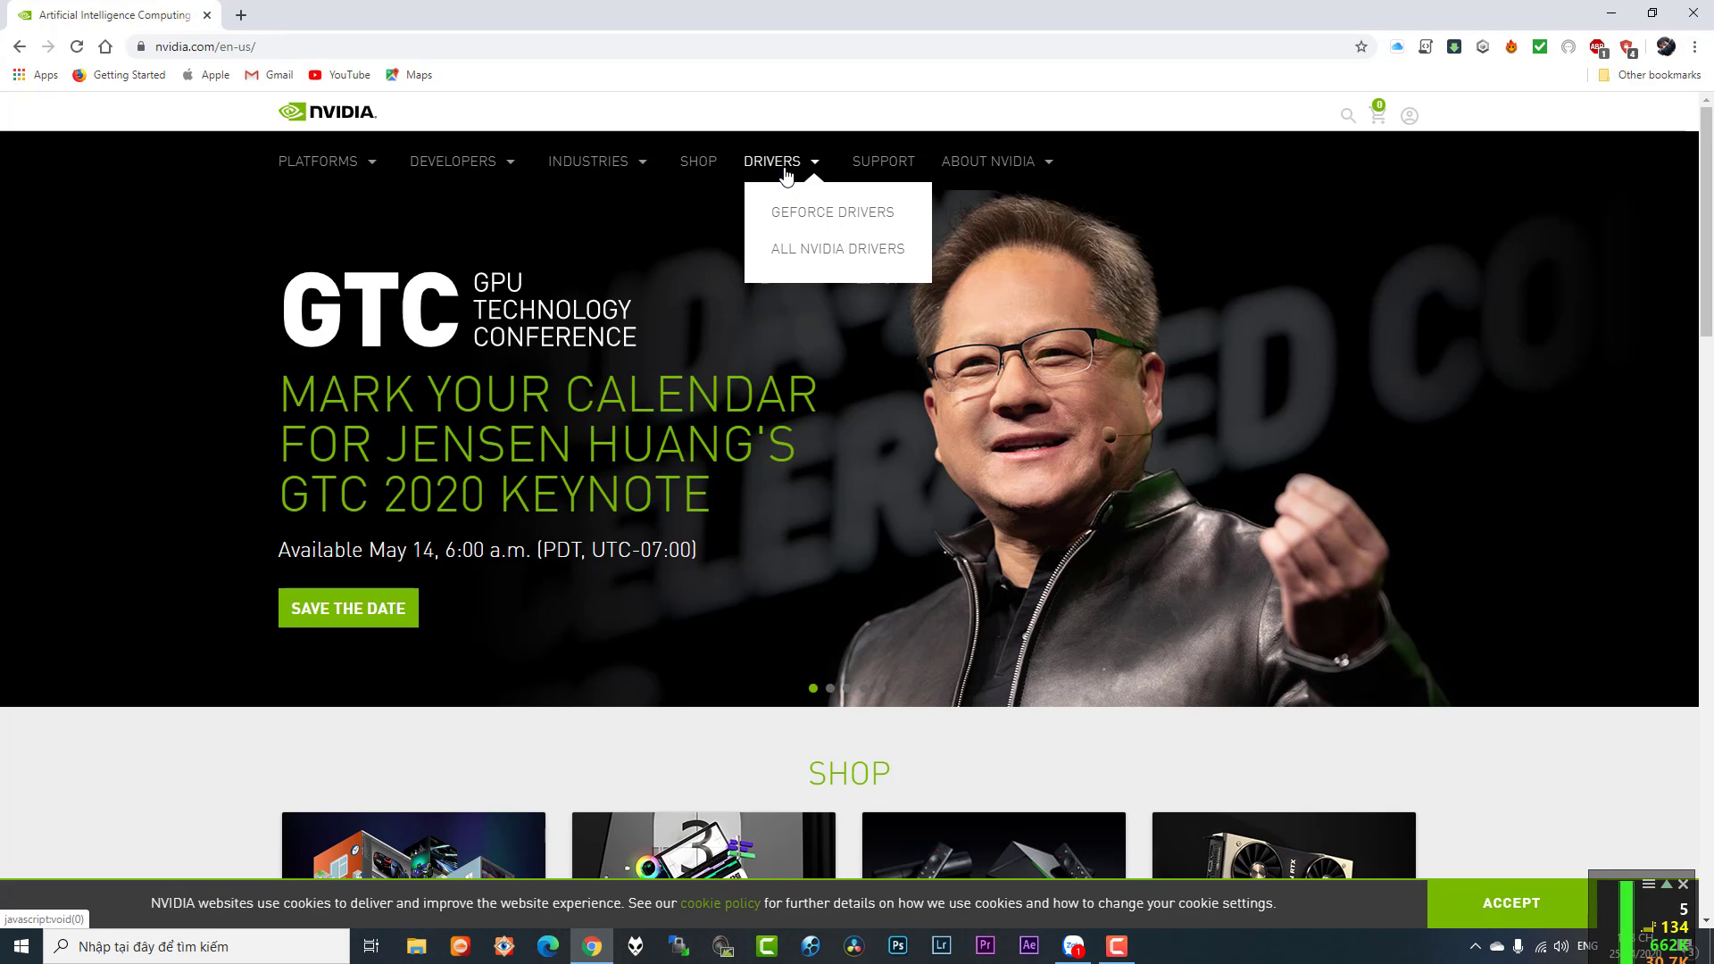
pyautogui.click(812, 226)
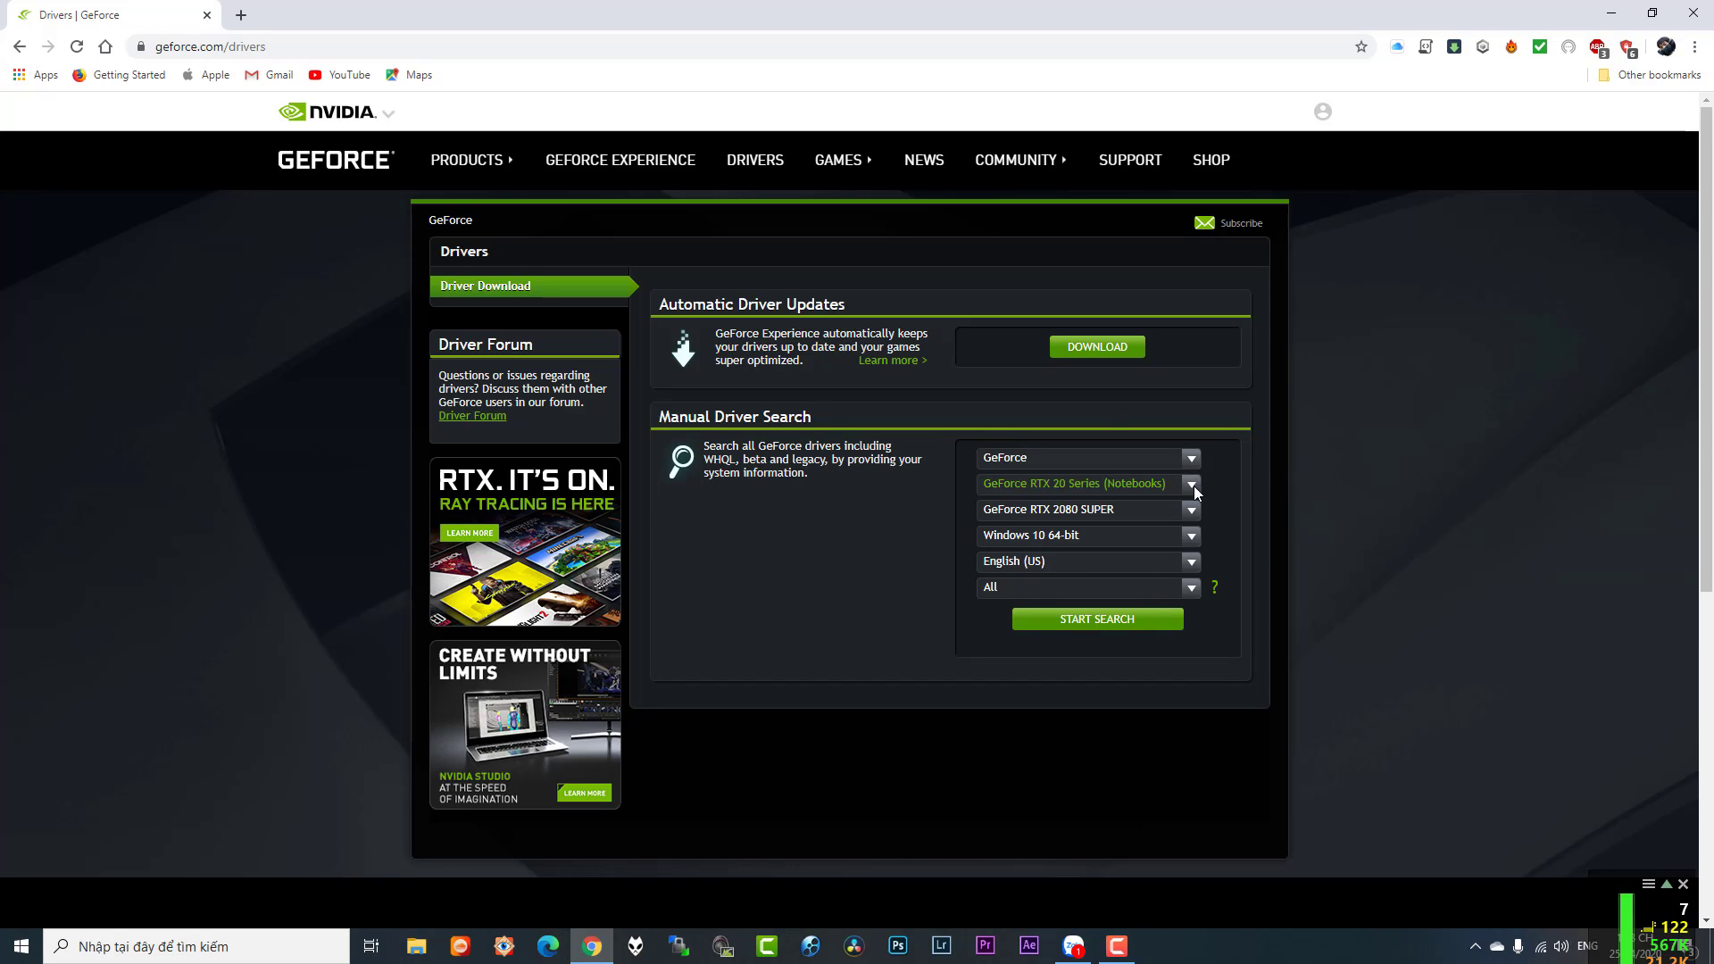
pyautogui.click(1194, 487)
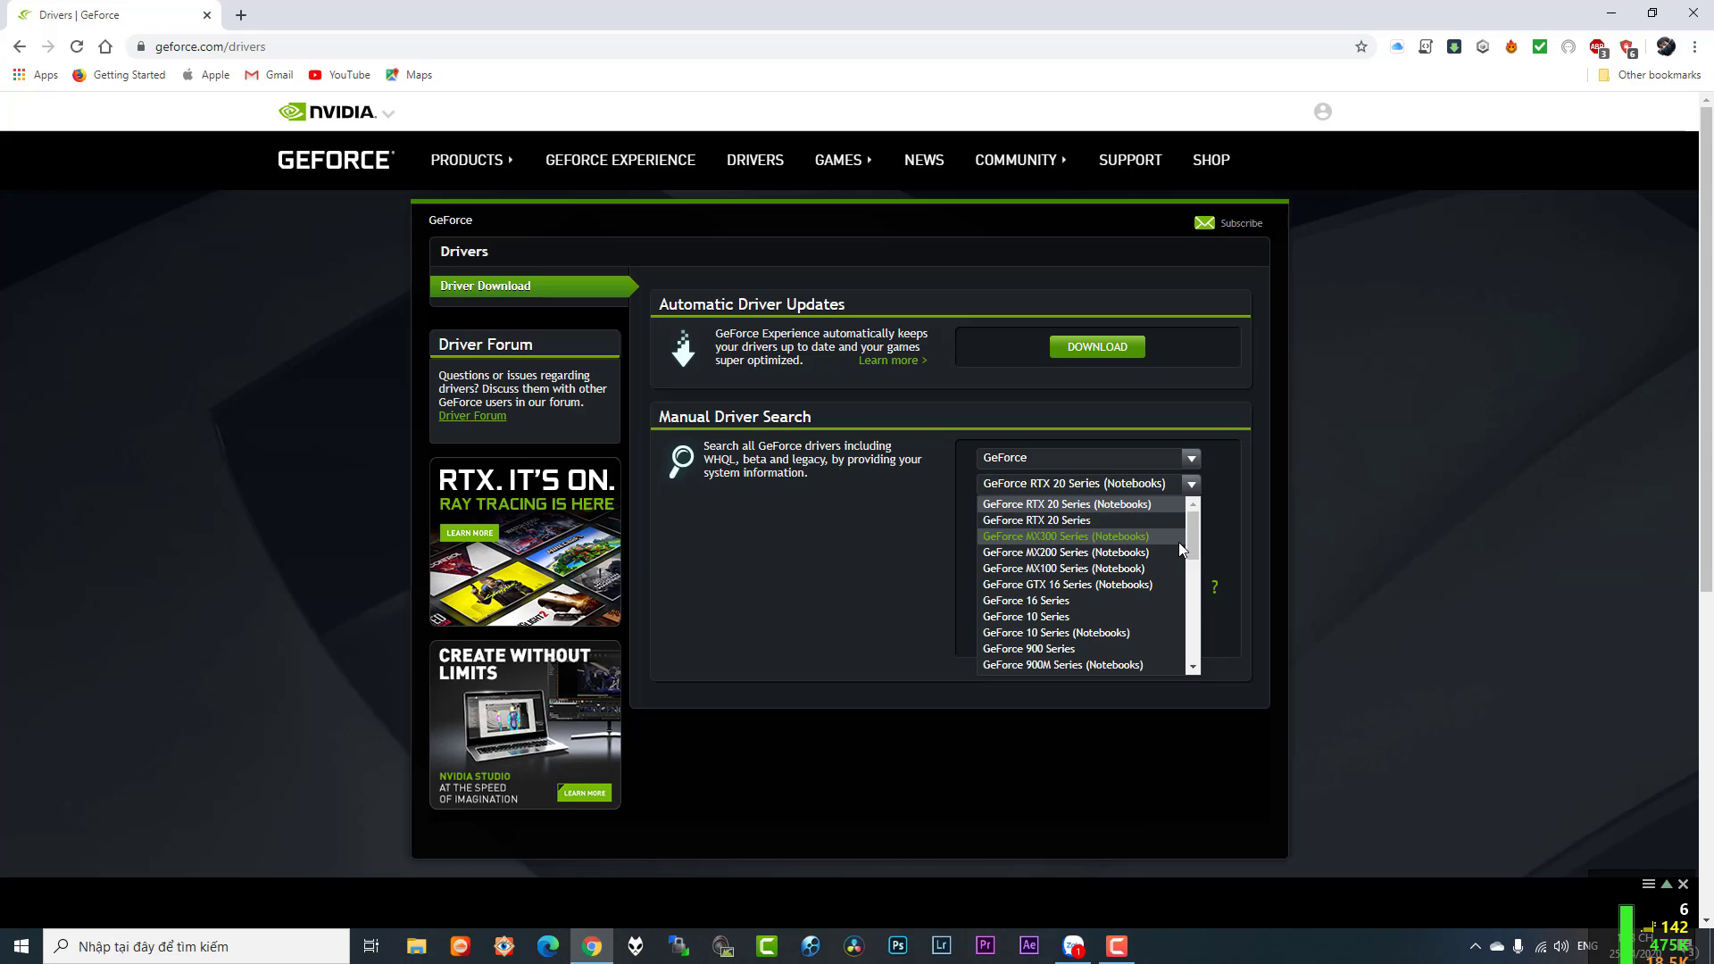
pyautogui.moveTo(1191, 543); pyautogui.dragTo(1193, 565)
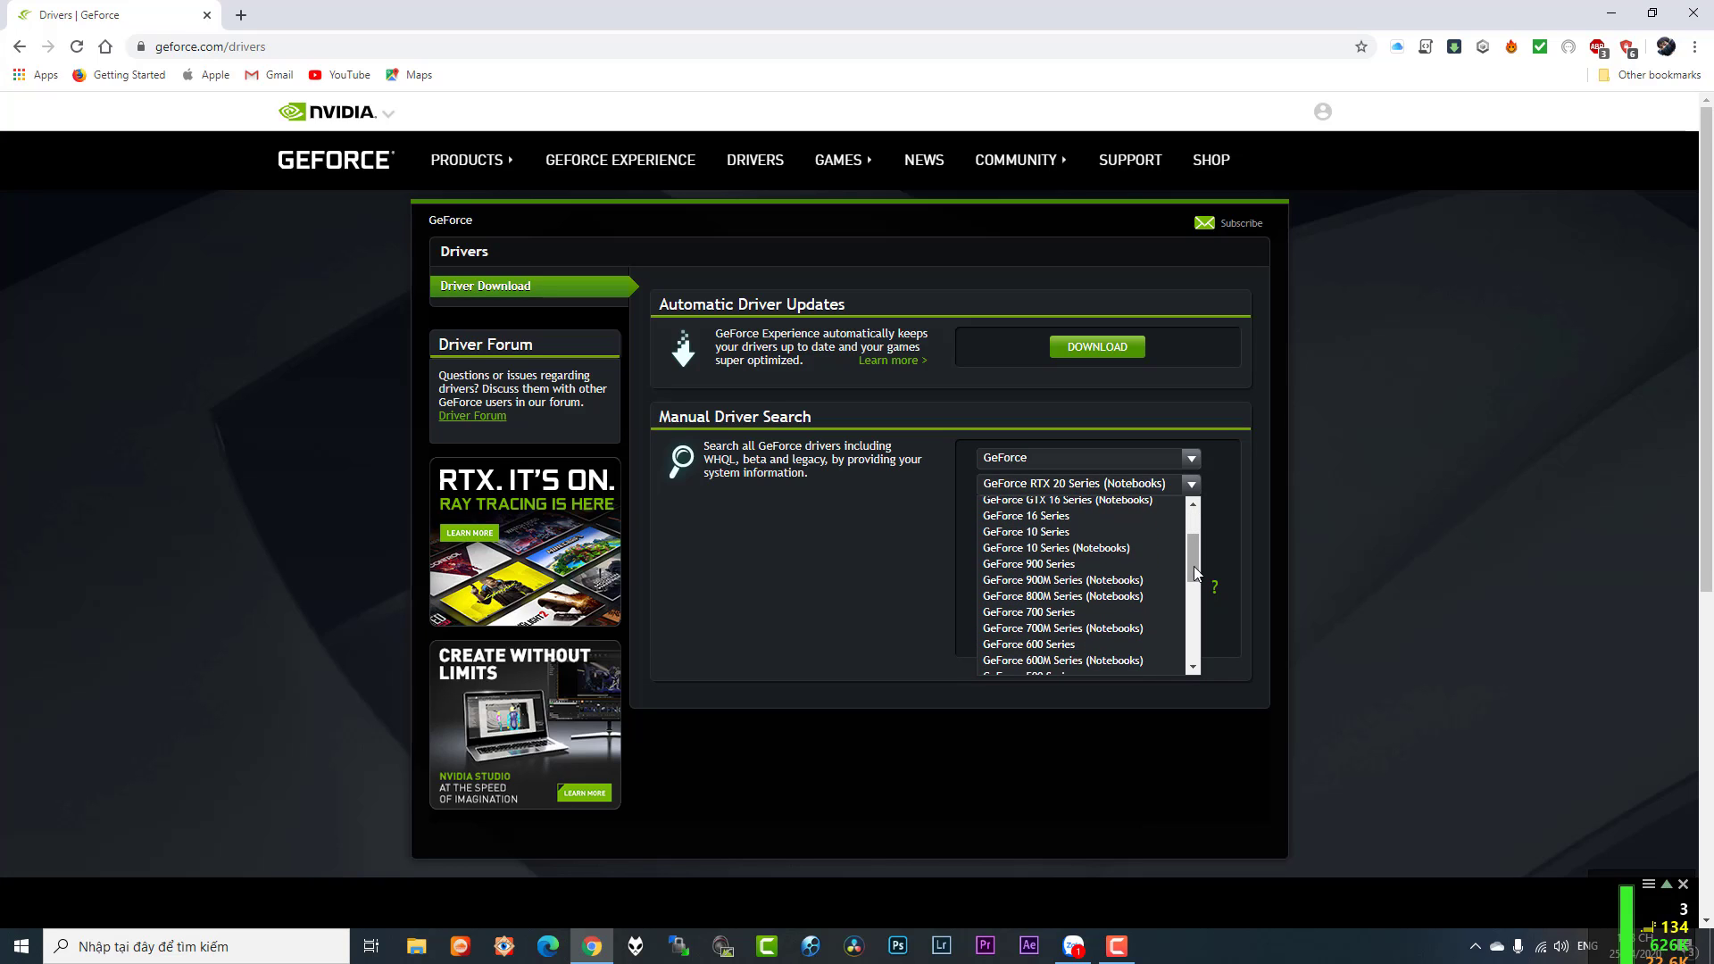
pyautogui.click(1038, 551)
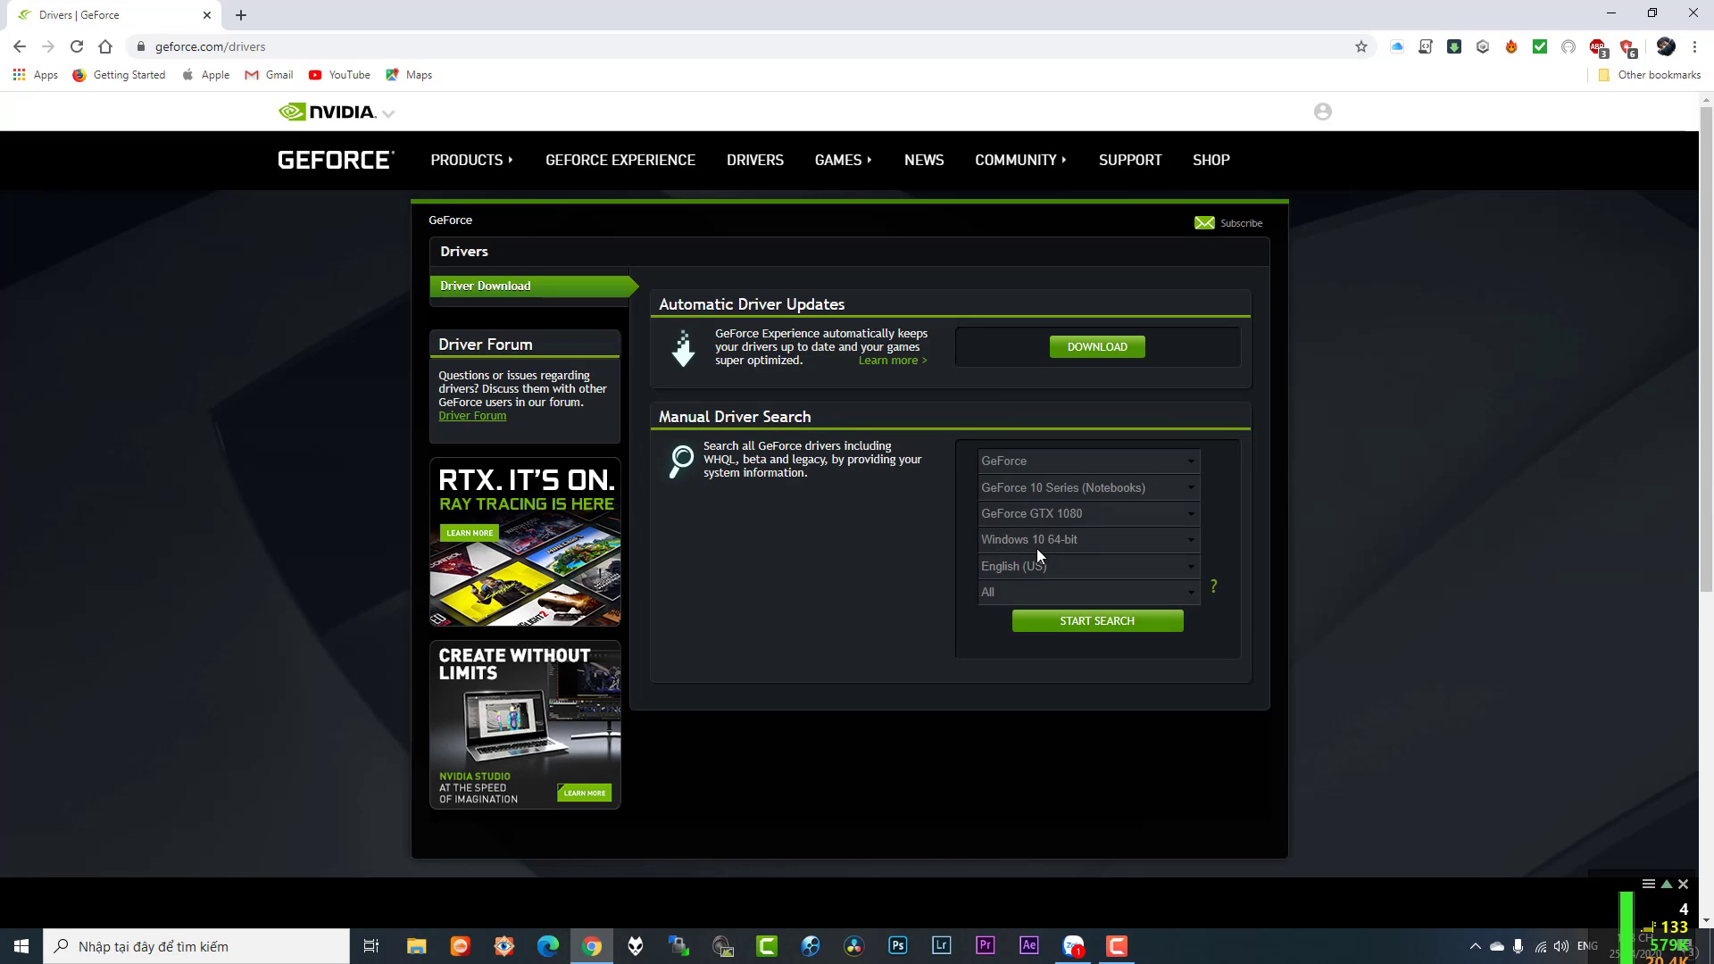
# Step: Search manually for drivers with the GeForce 10 Series and GeForce GTX 1050 Ti selected
pyautogui.click(1192, 486)
pyautogui.scroll(2, 1176, 512)
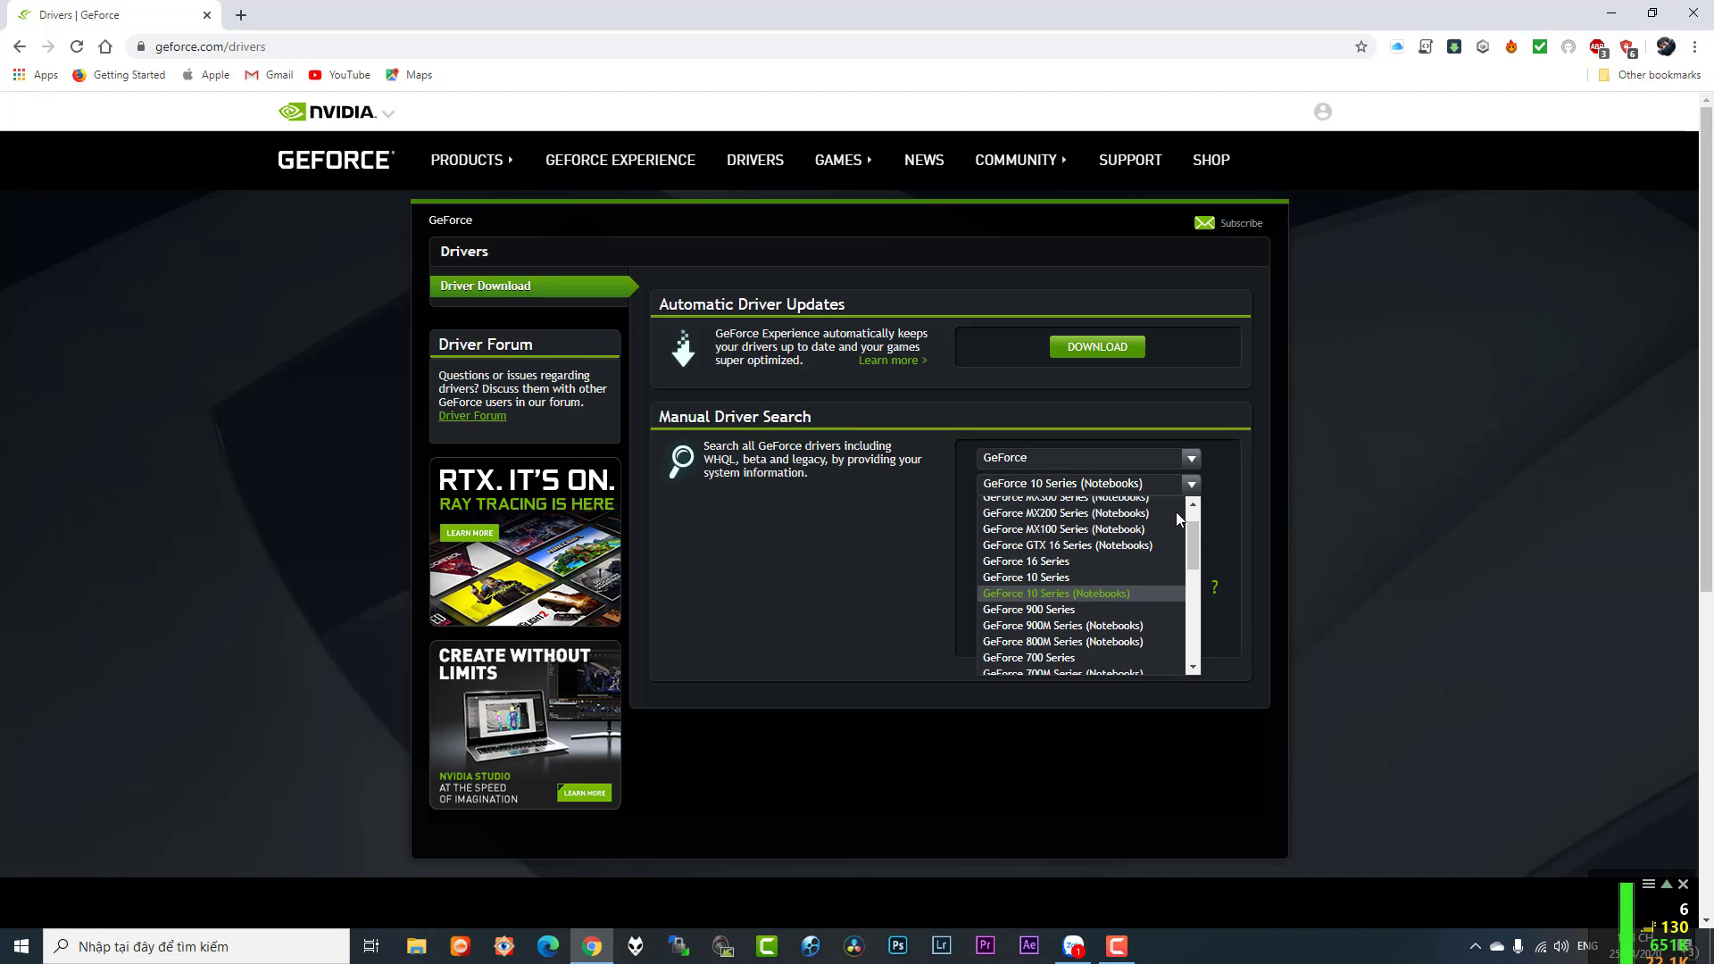
pyautogui.click(1064, 577)
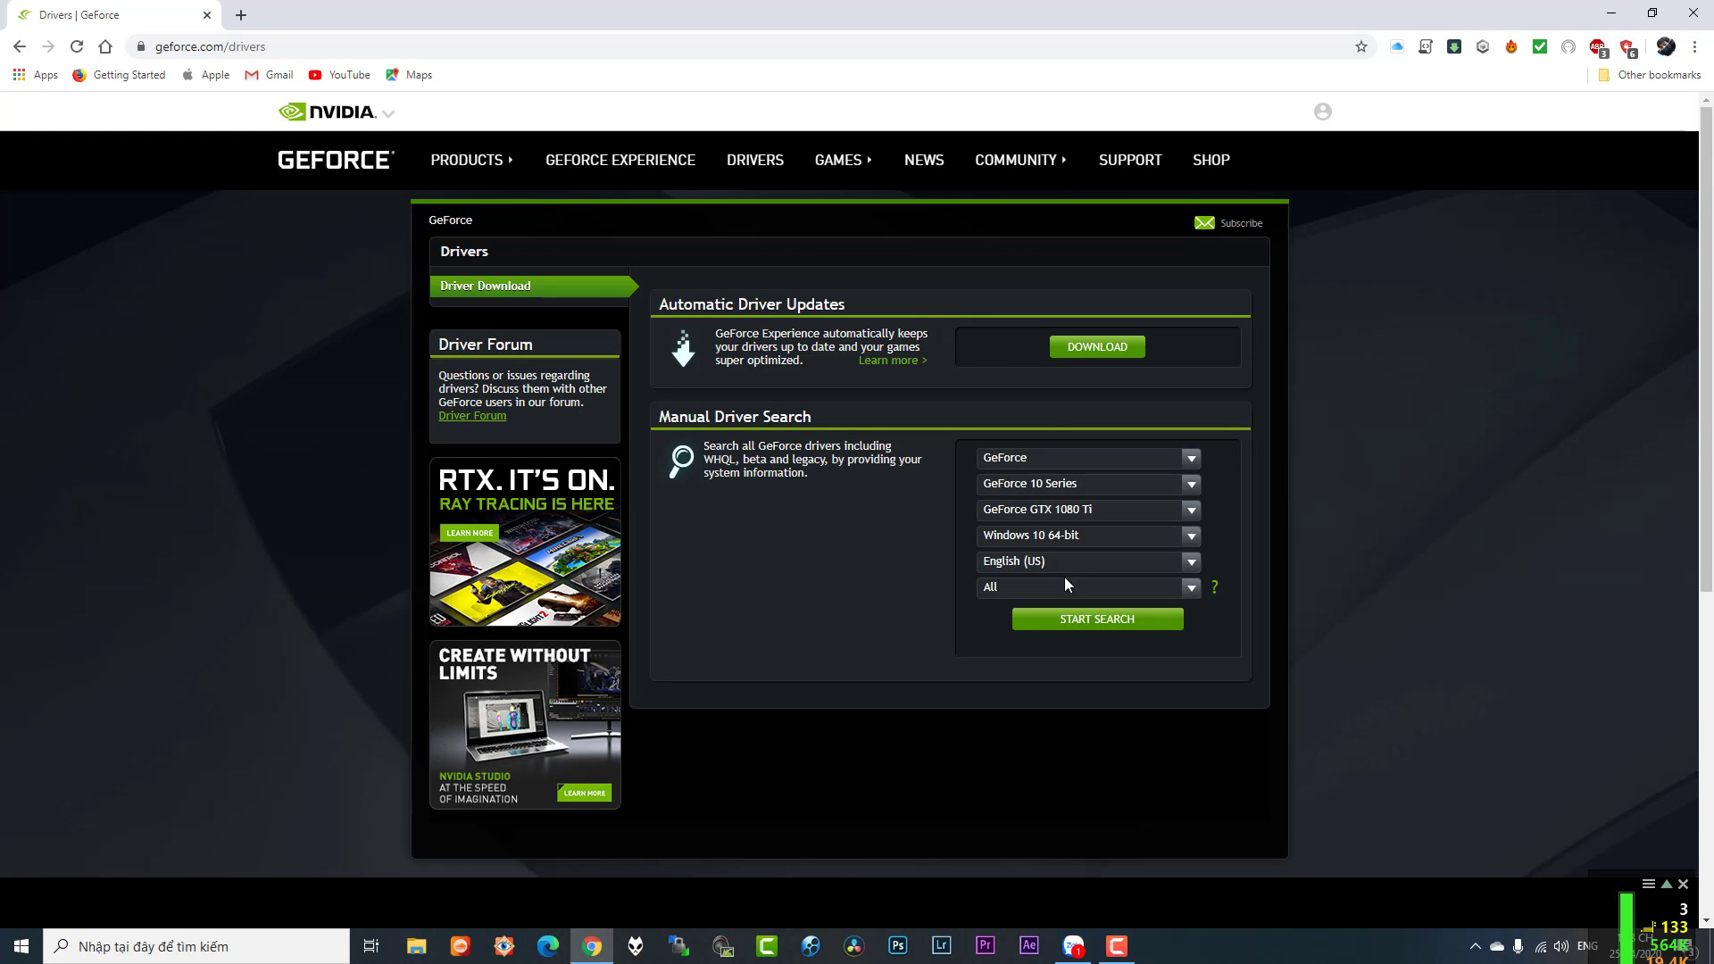
pyautogui.click(1193, 512)
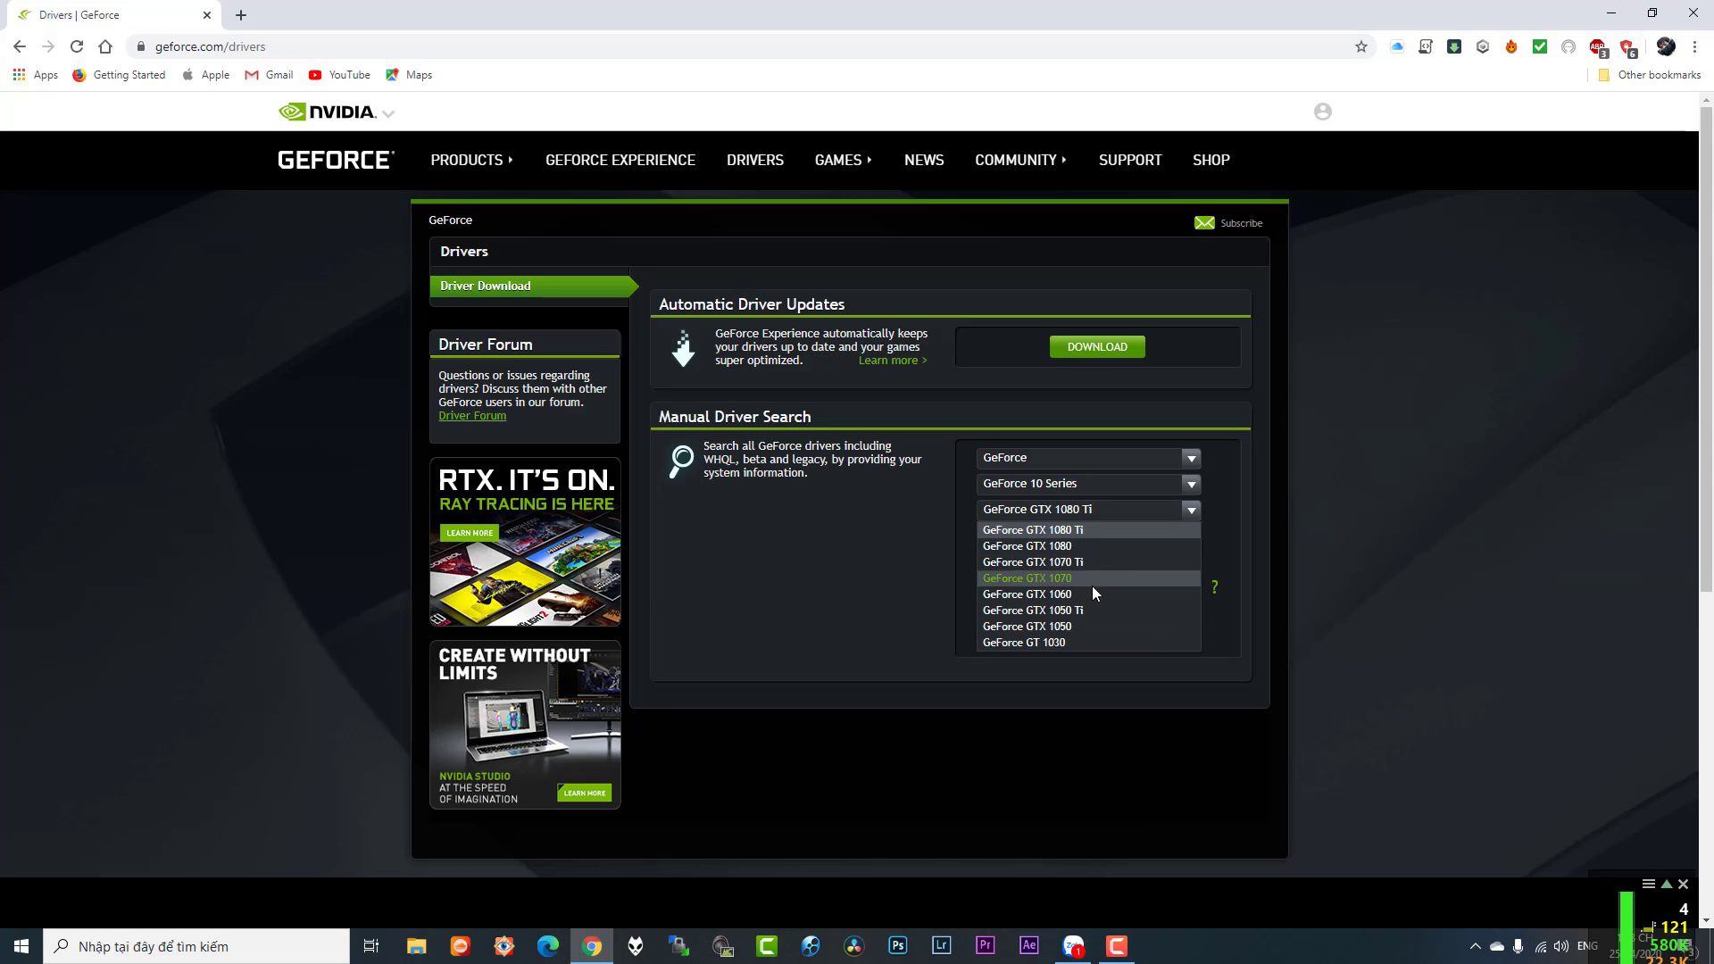
pyautogui.click(1079, 609)
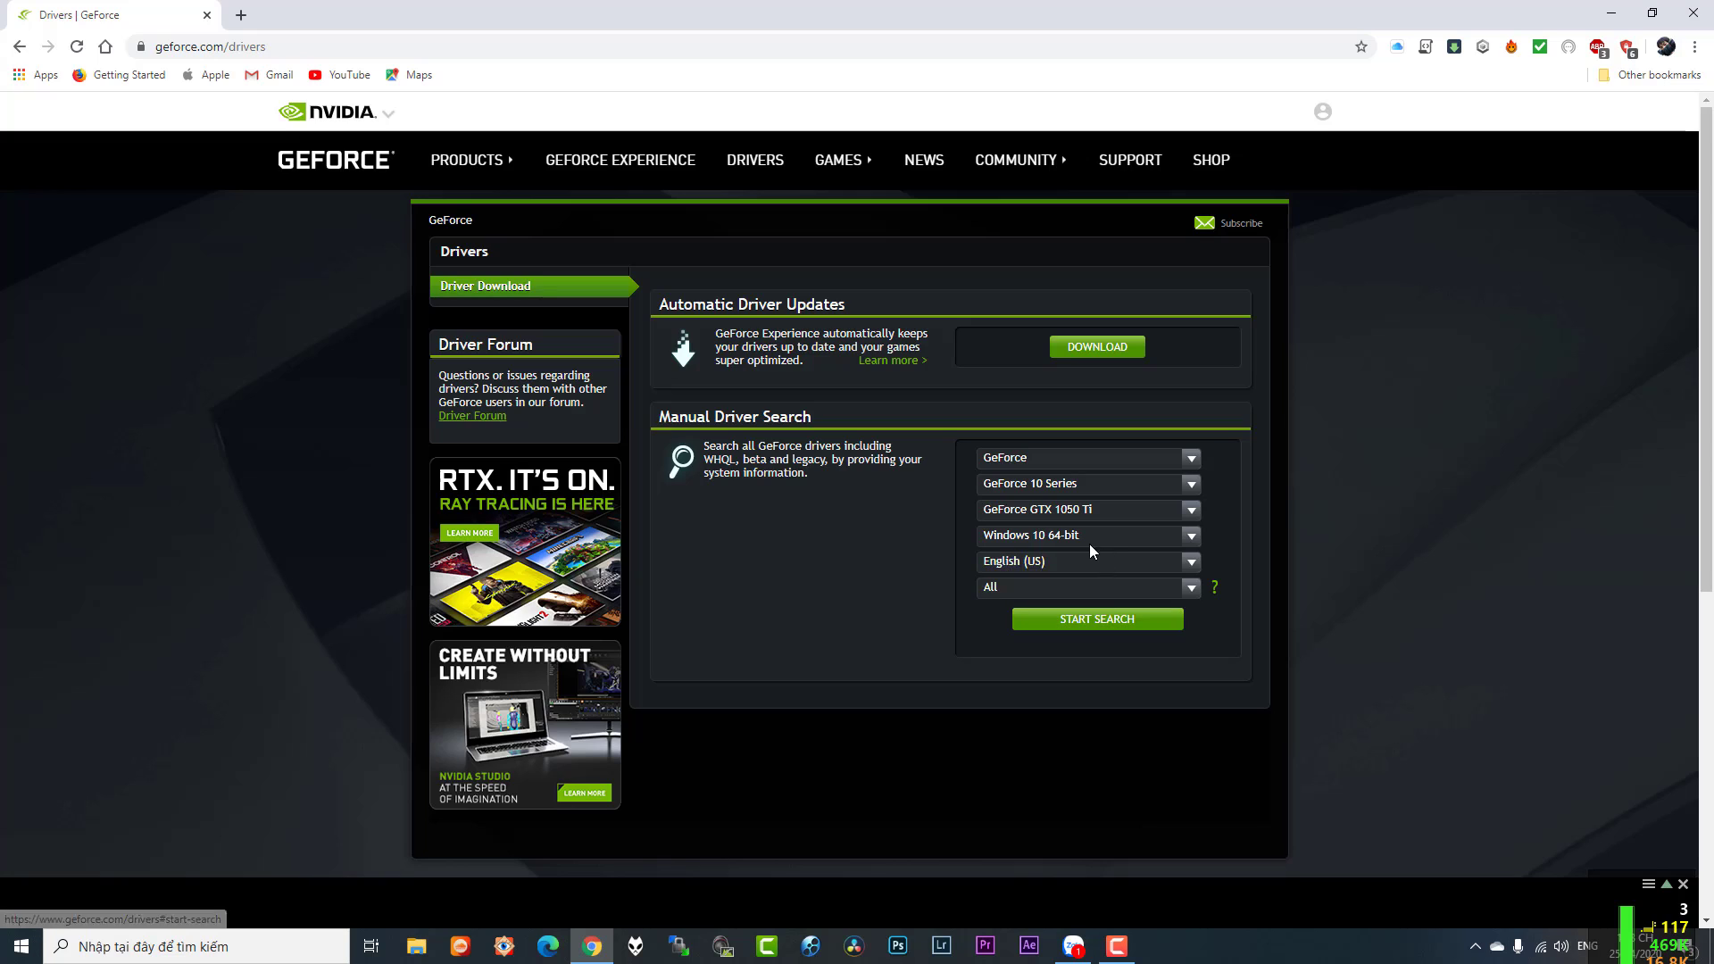
pyautogui.click(1080, 629)
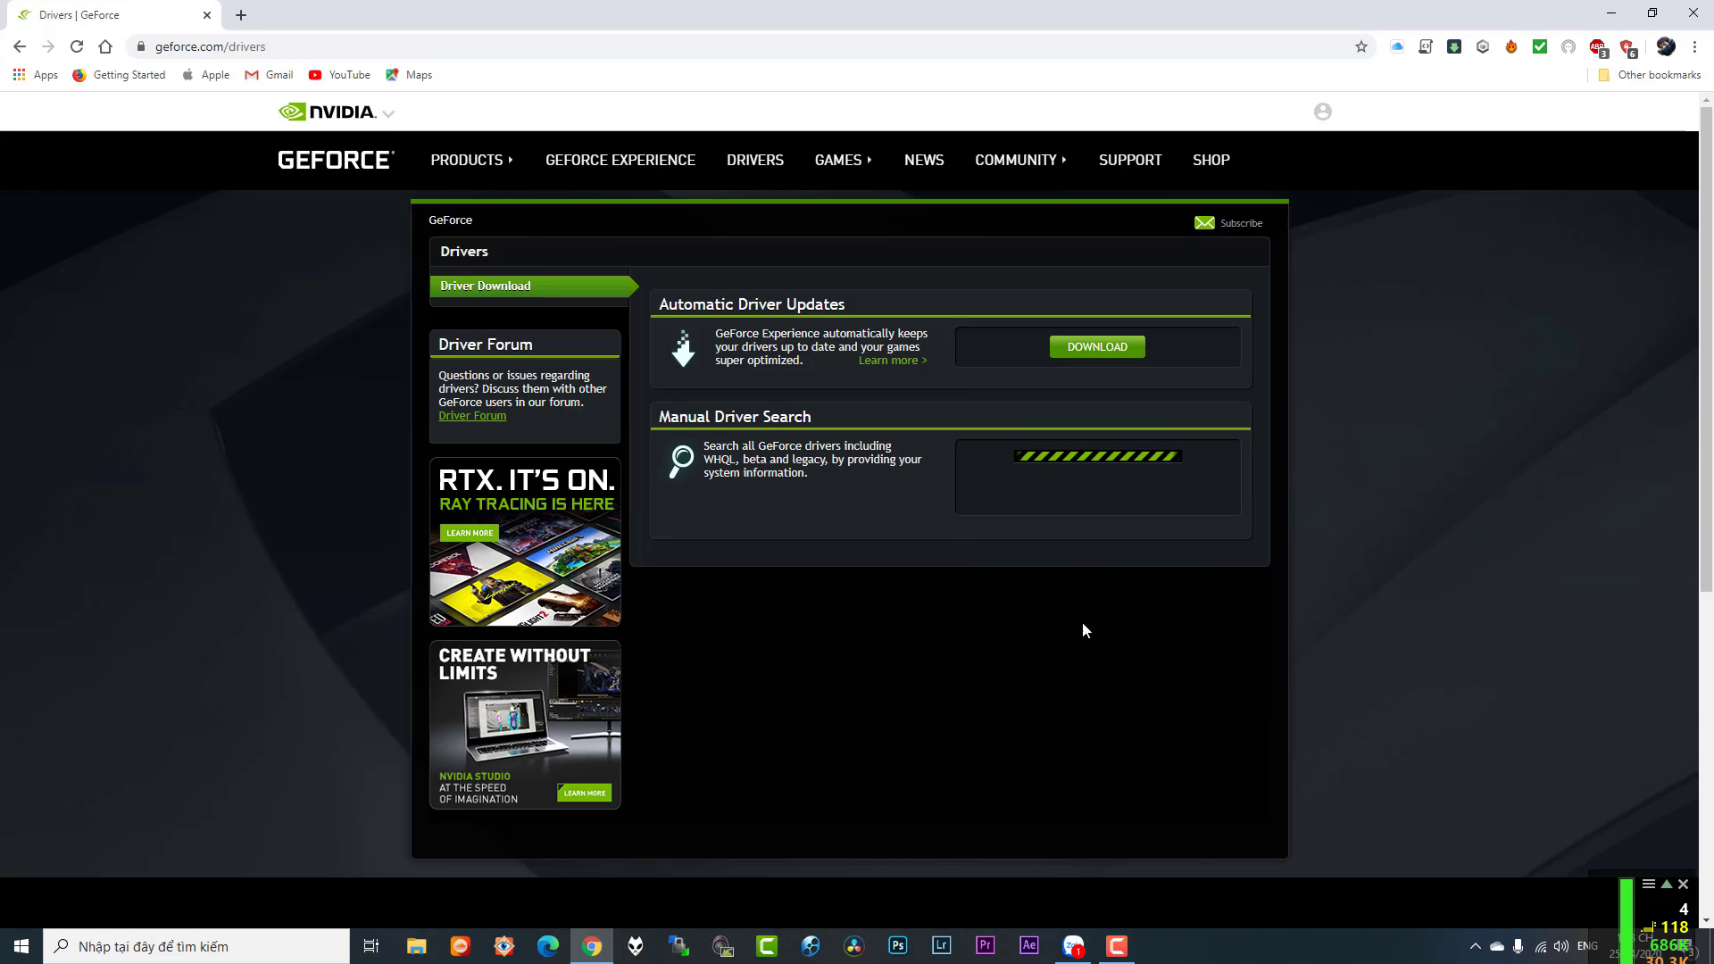
# Step: Request the download of GeForce Game Ready Driver version 445.87, cancelling the save dialog and closing the browser
pyautogui.scroll(-3, 1363, 577)
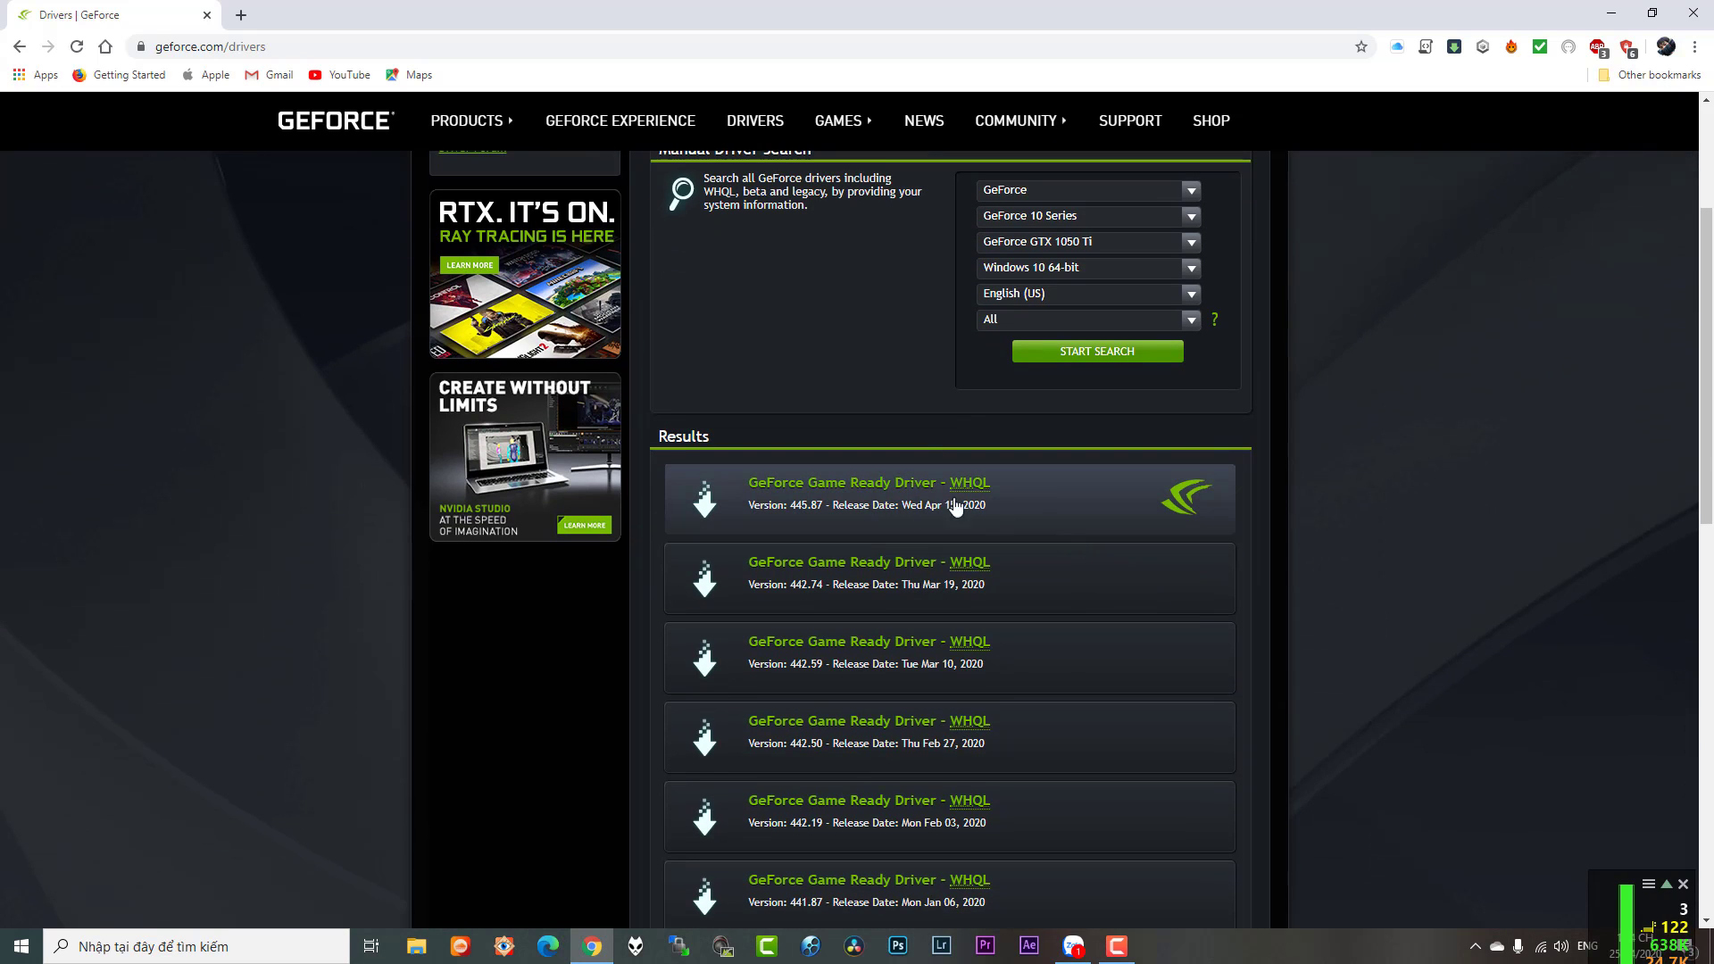
pyautogui.click(838, 502)
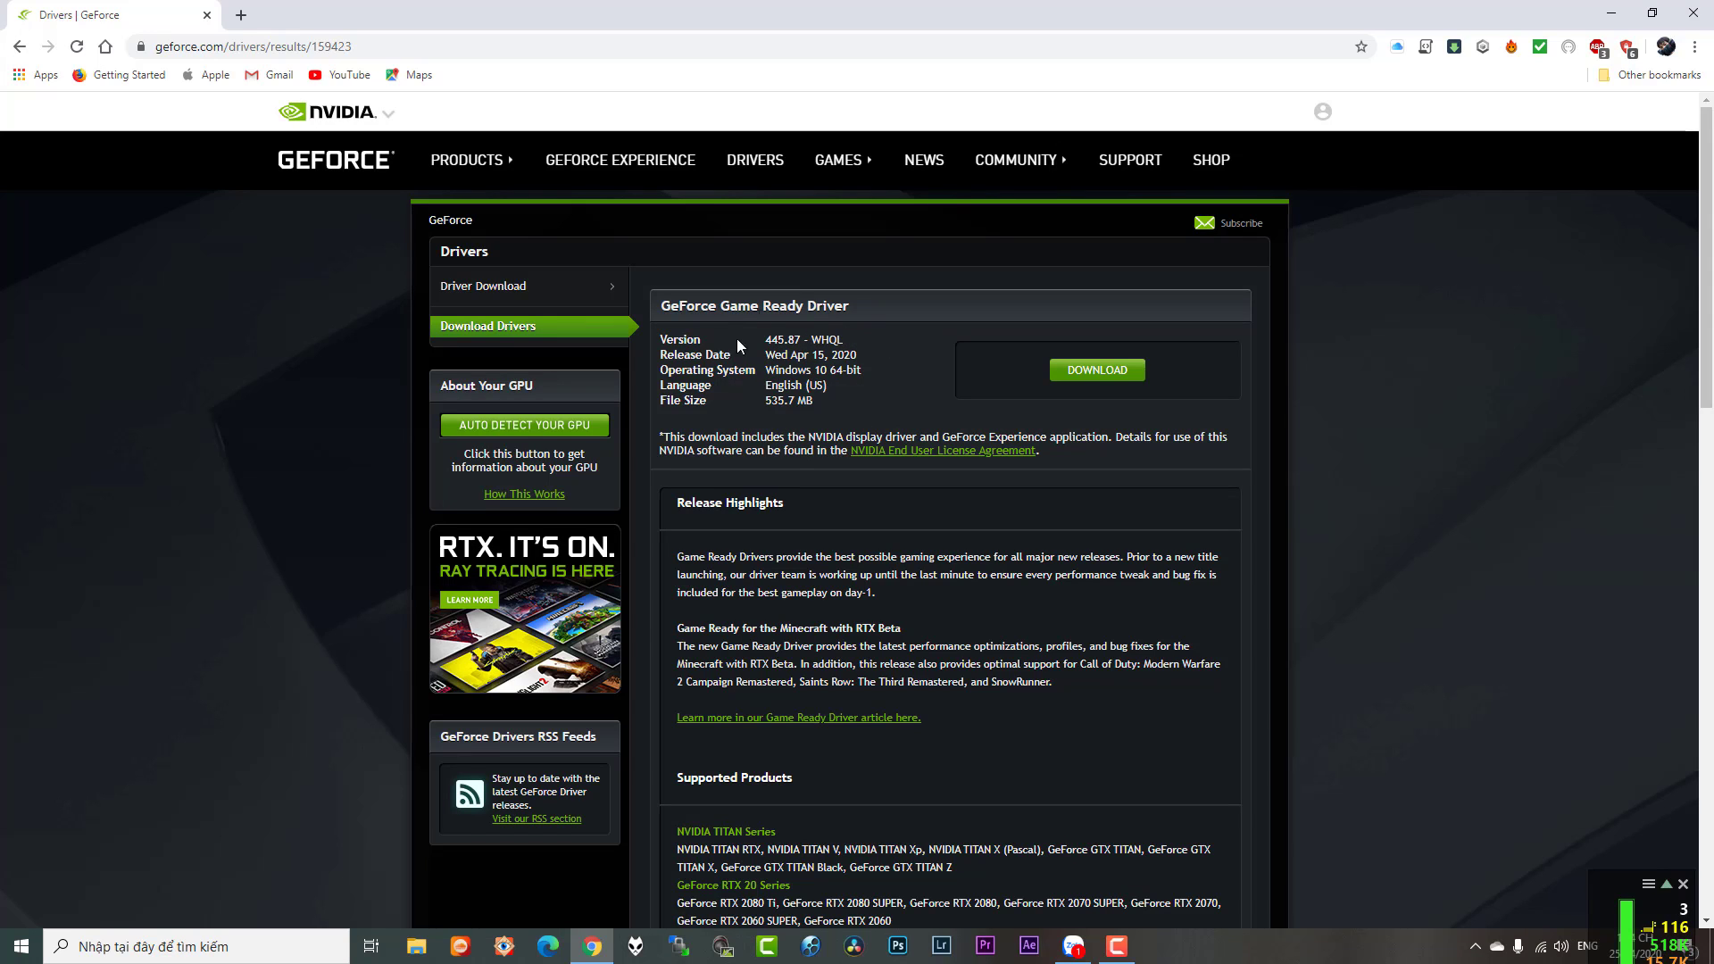
pyautogui.click(1079, 377)
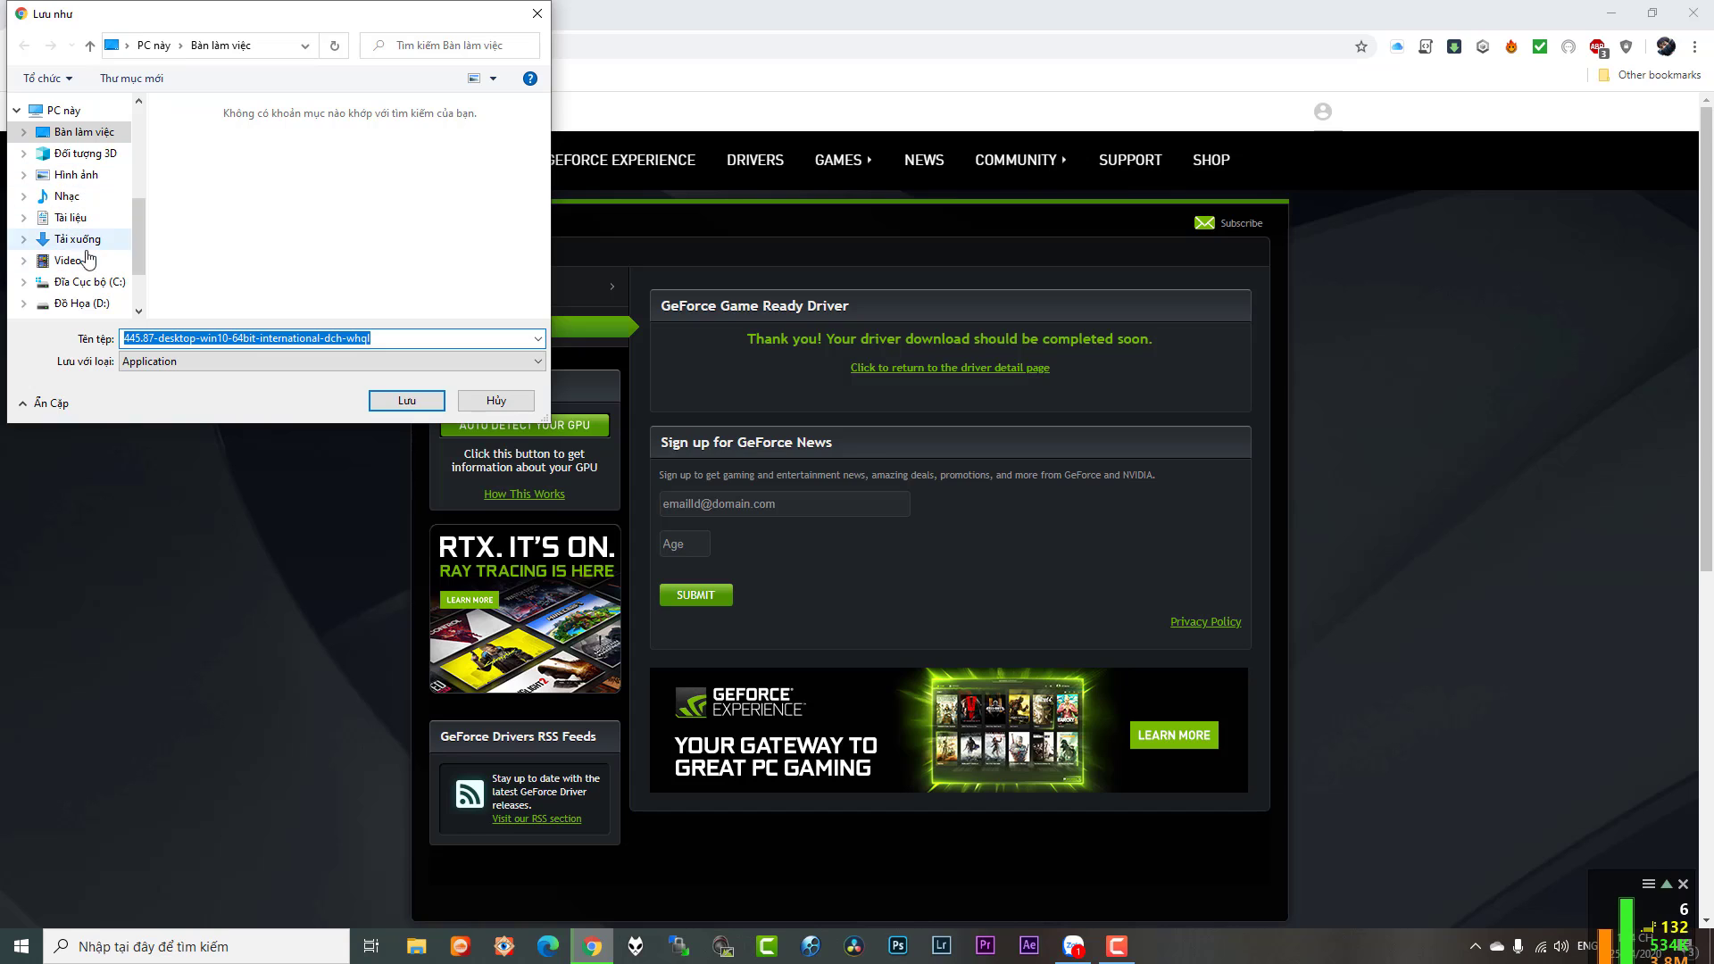
pyautogui.click(533, 20)
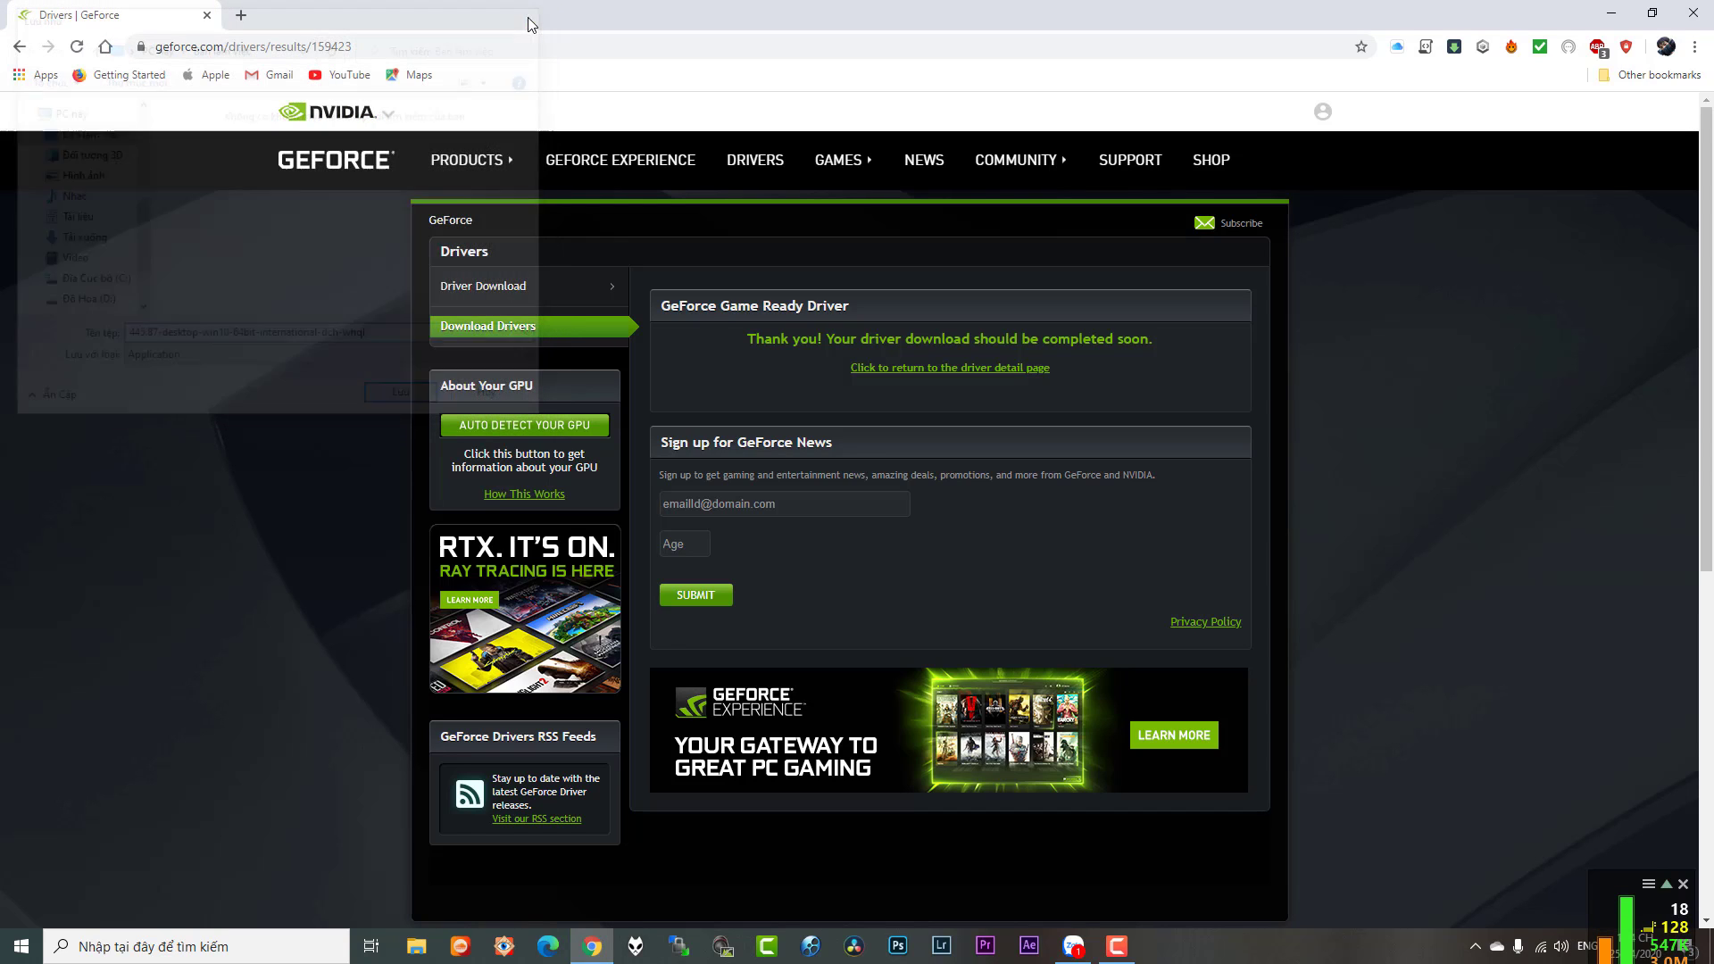
pyautogui.click(1684, 27)
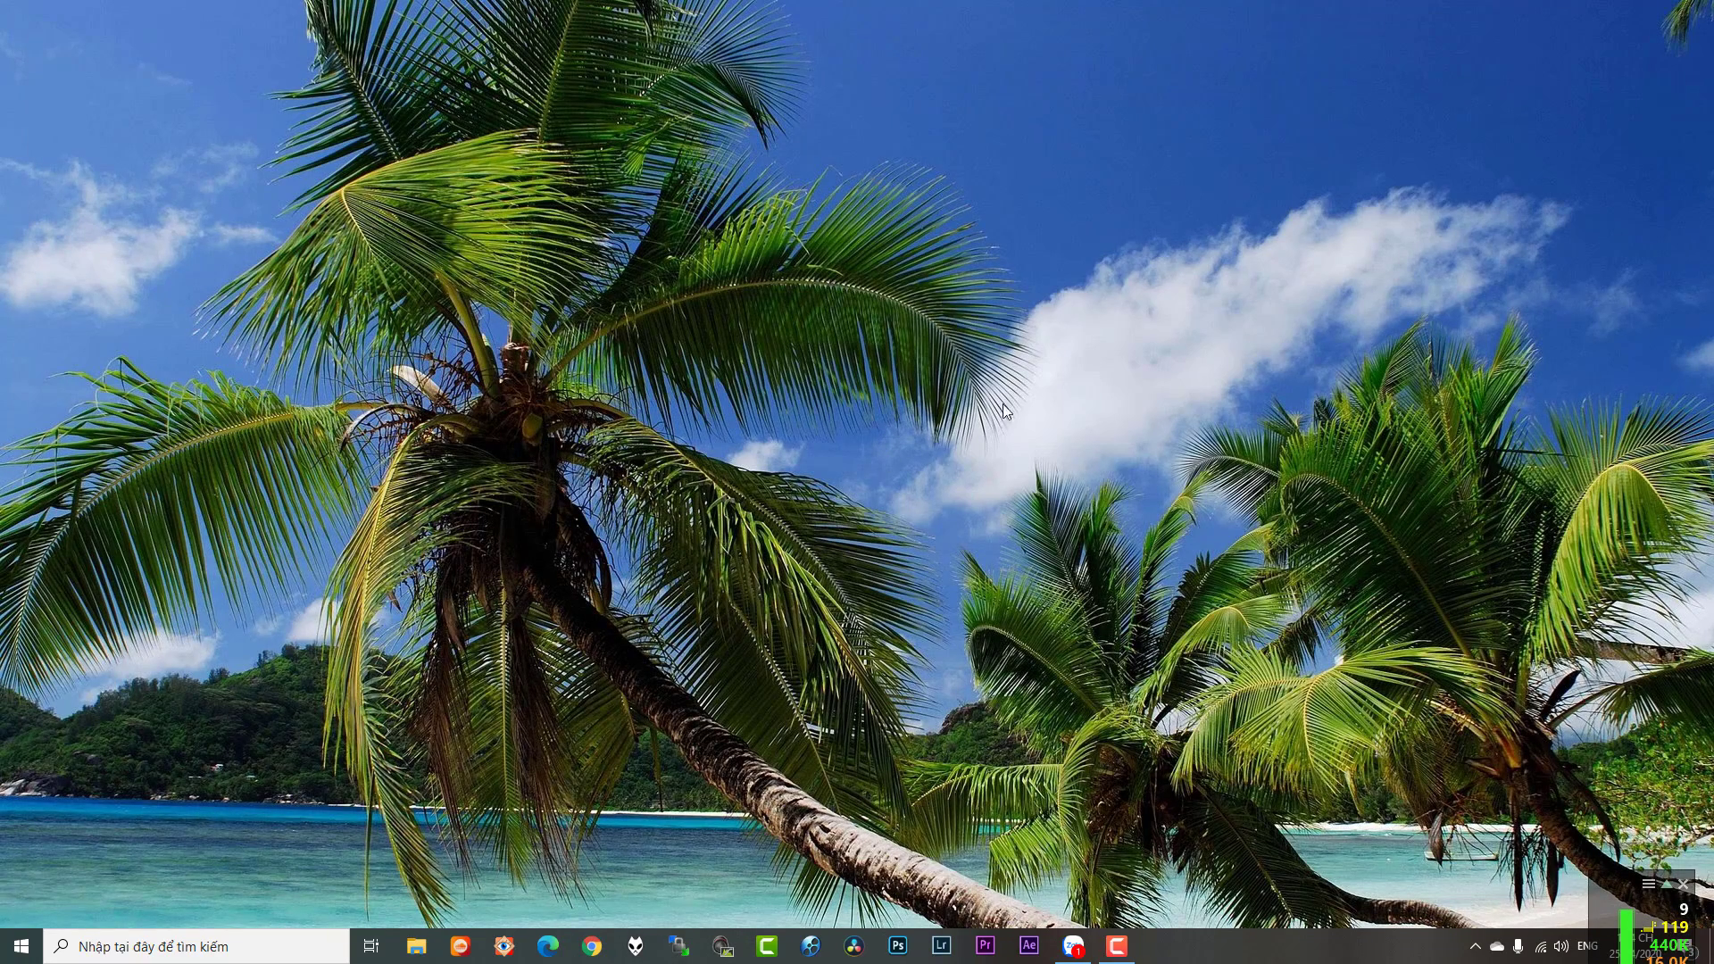
# Step: Open NVIDIA Control Panel from the desktop and display the Manage 3D Settings page
pyautogui.rightClick(898, 438)
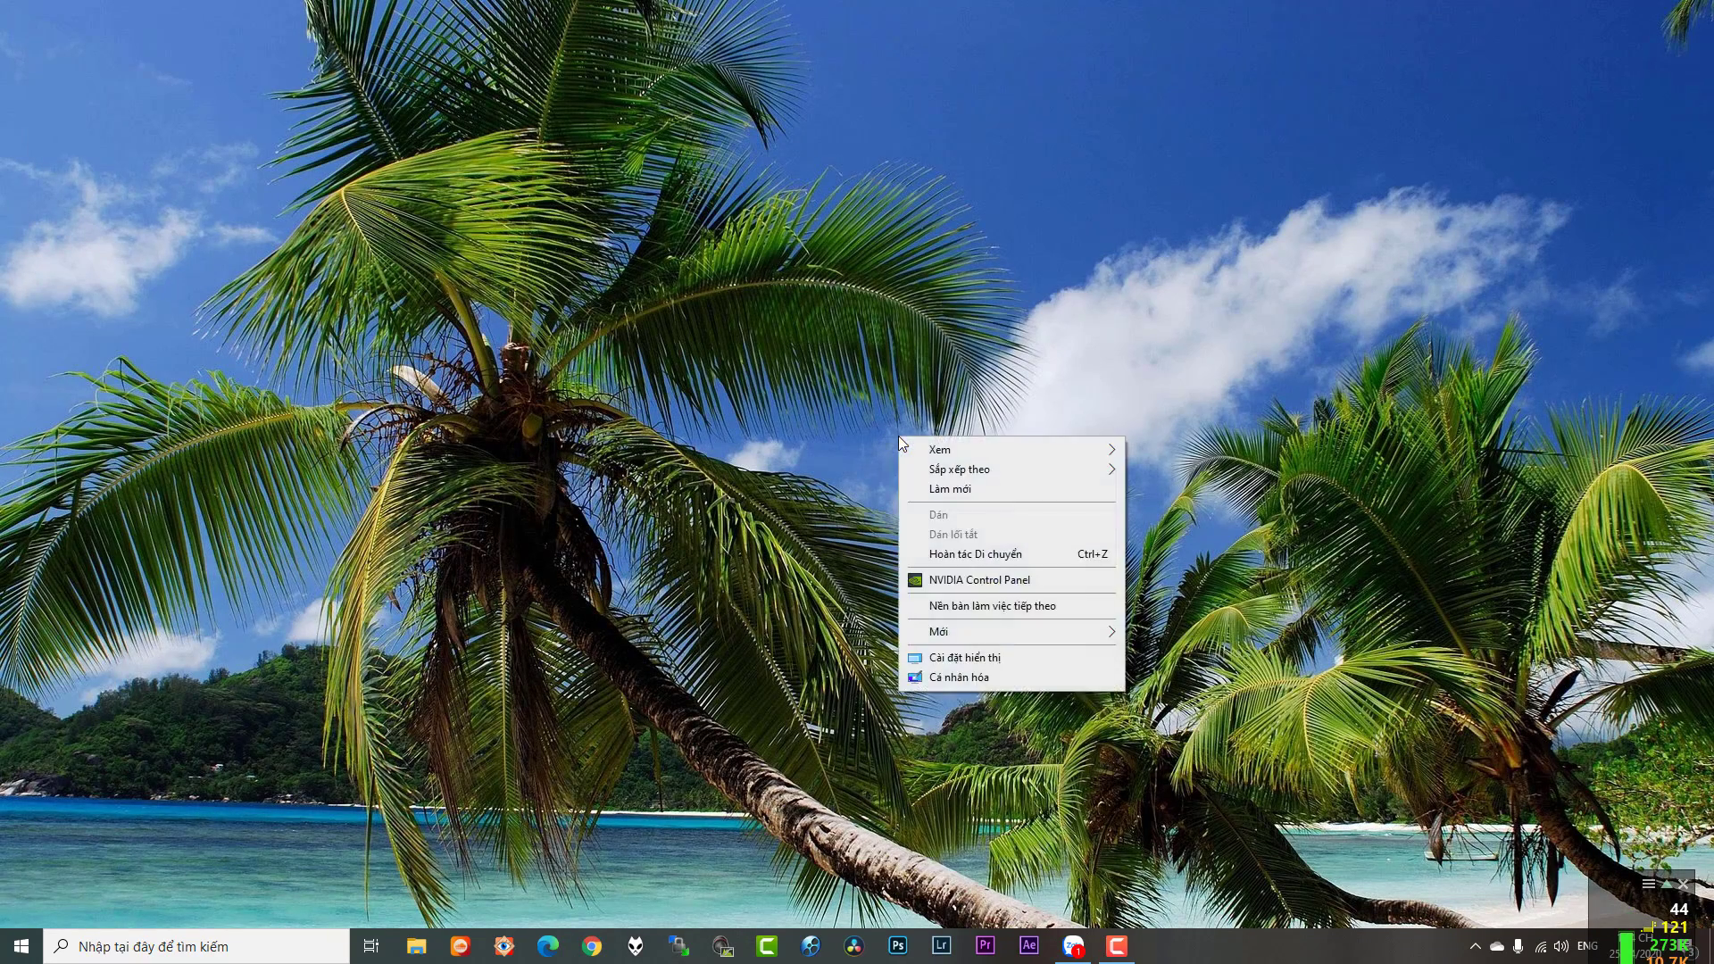
pyautogui.click(967, 582)
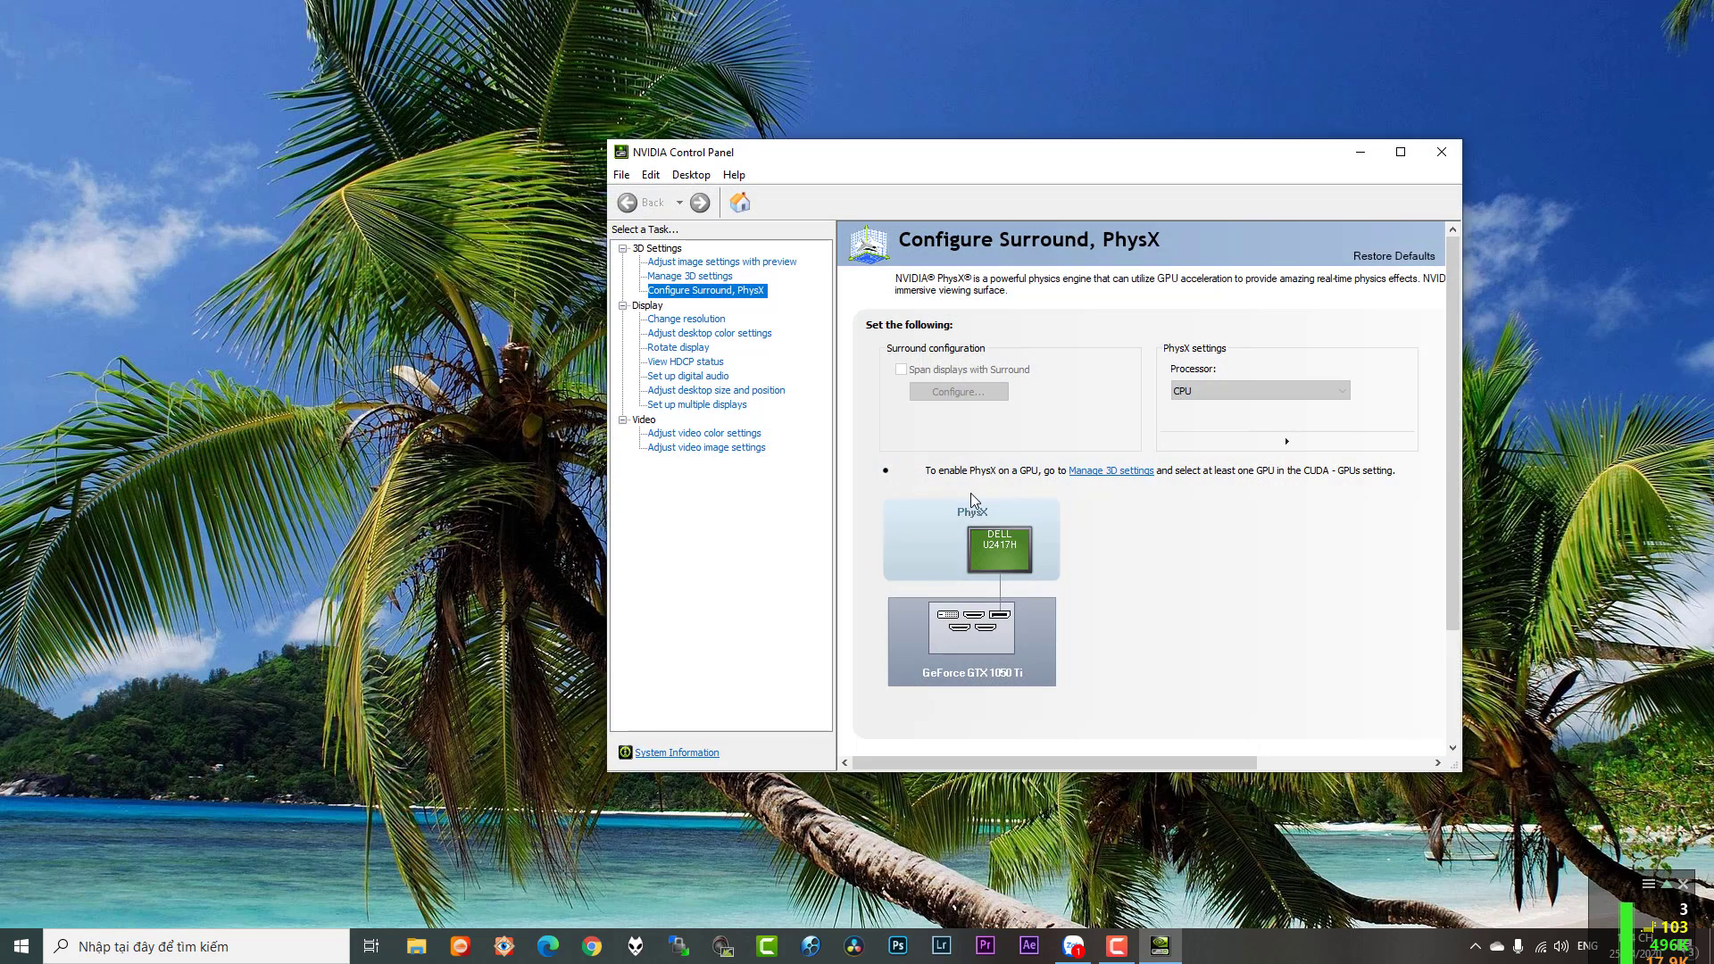
pyautogui.moveTo(1168, 162); pyautogui.dragTo(1066, 99)
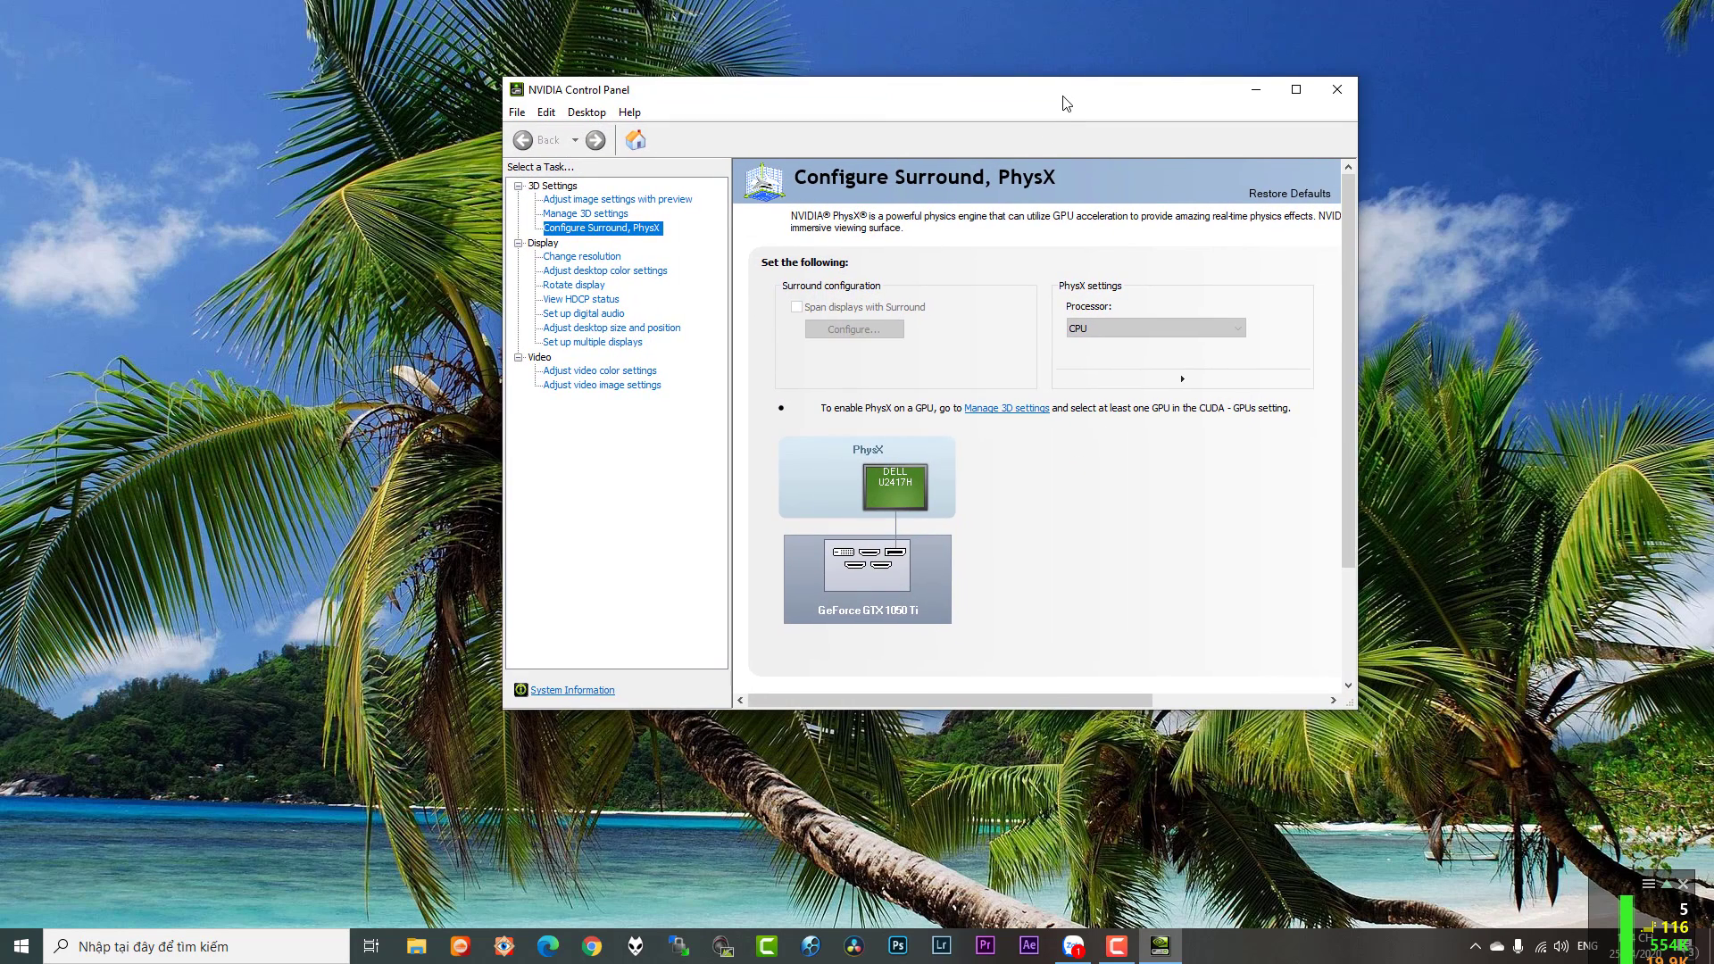
pyautogui.click(614, 215)
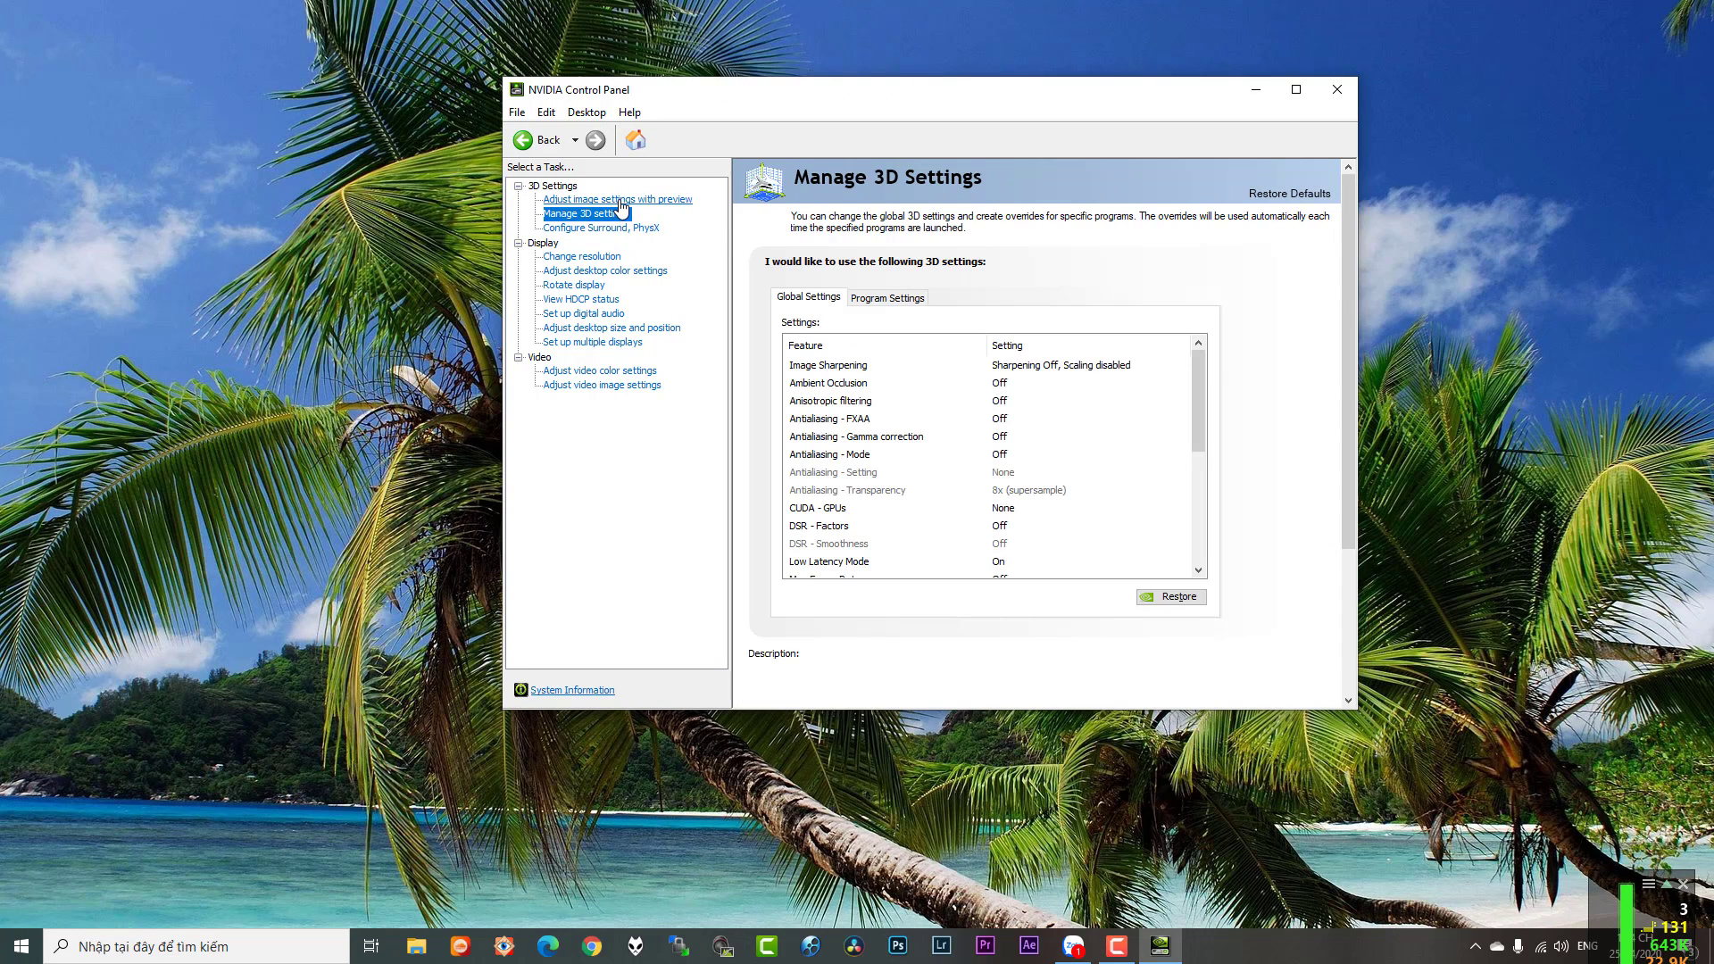
# Step: Review the Adjust Image Settings with Preview page alongside the global Manage 3D Settings list
pyautogui.click(620, 200)
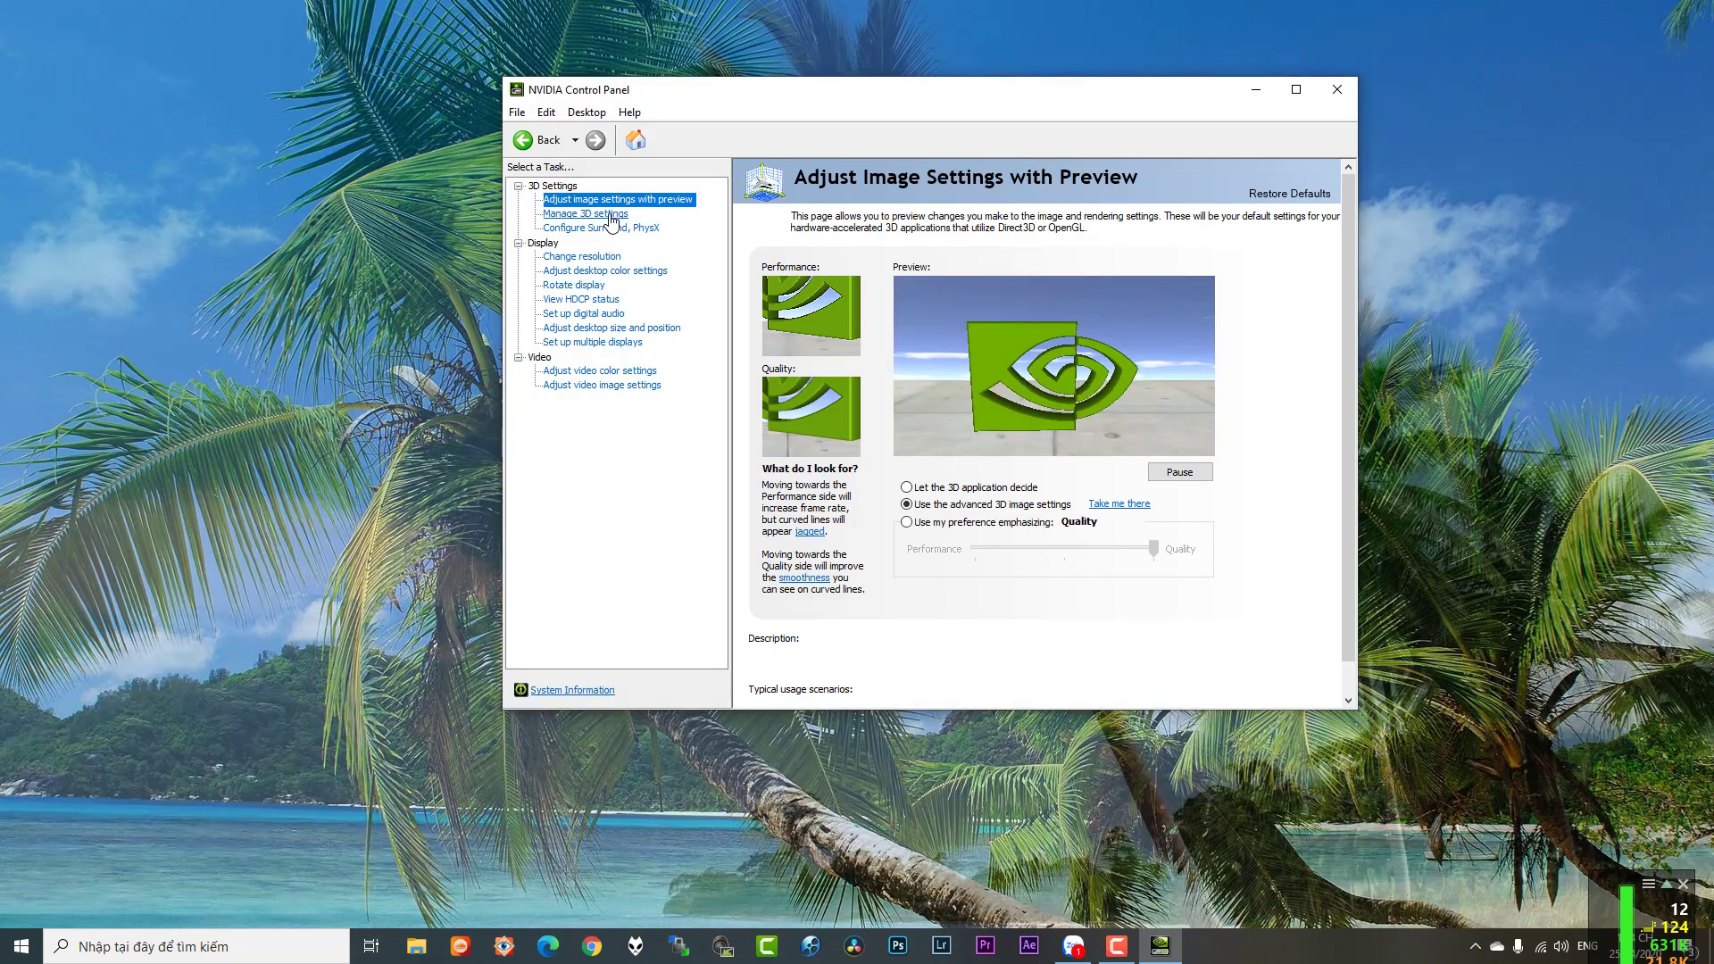
pyautogui.click(614, 216)
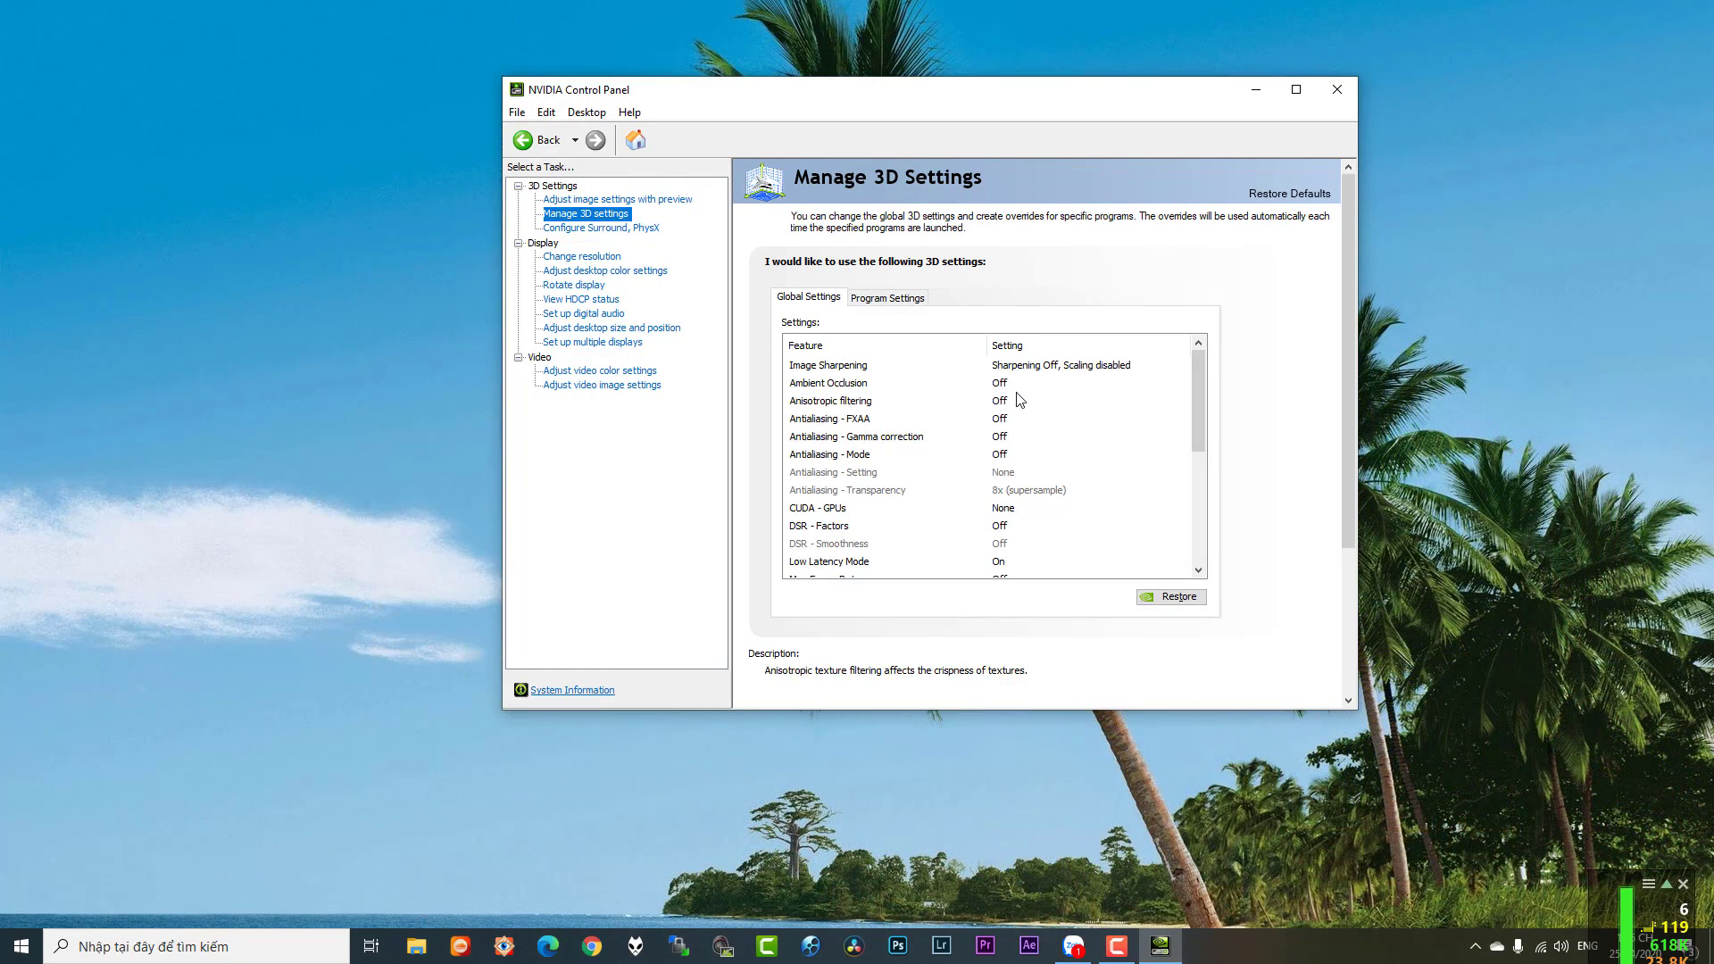
pyautogui.moveTo(1007, 389)
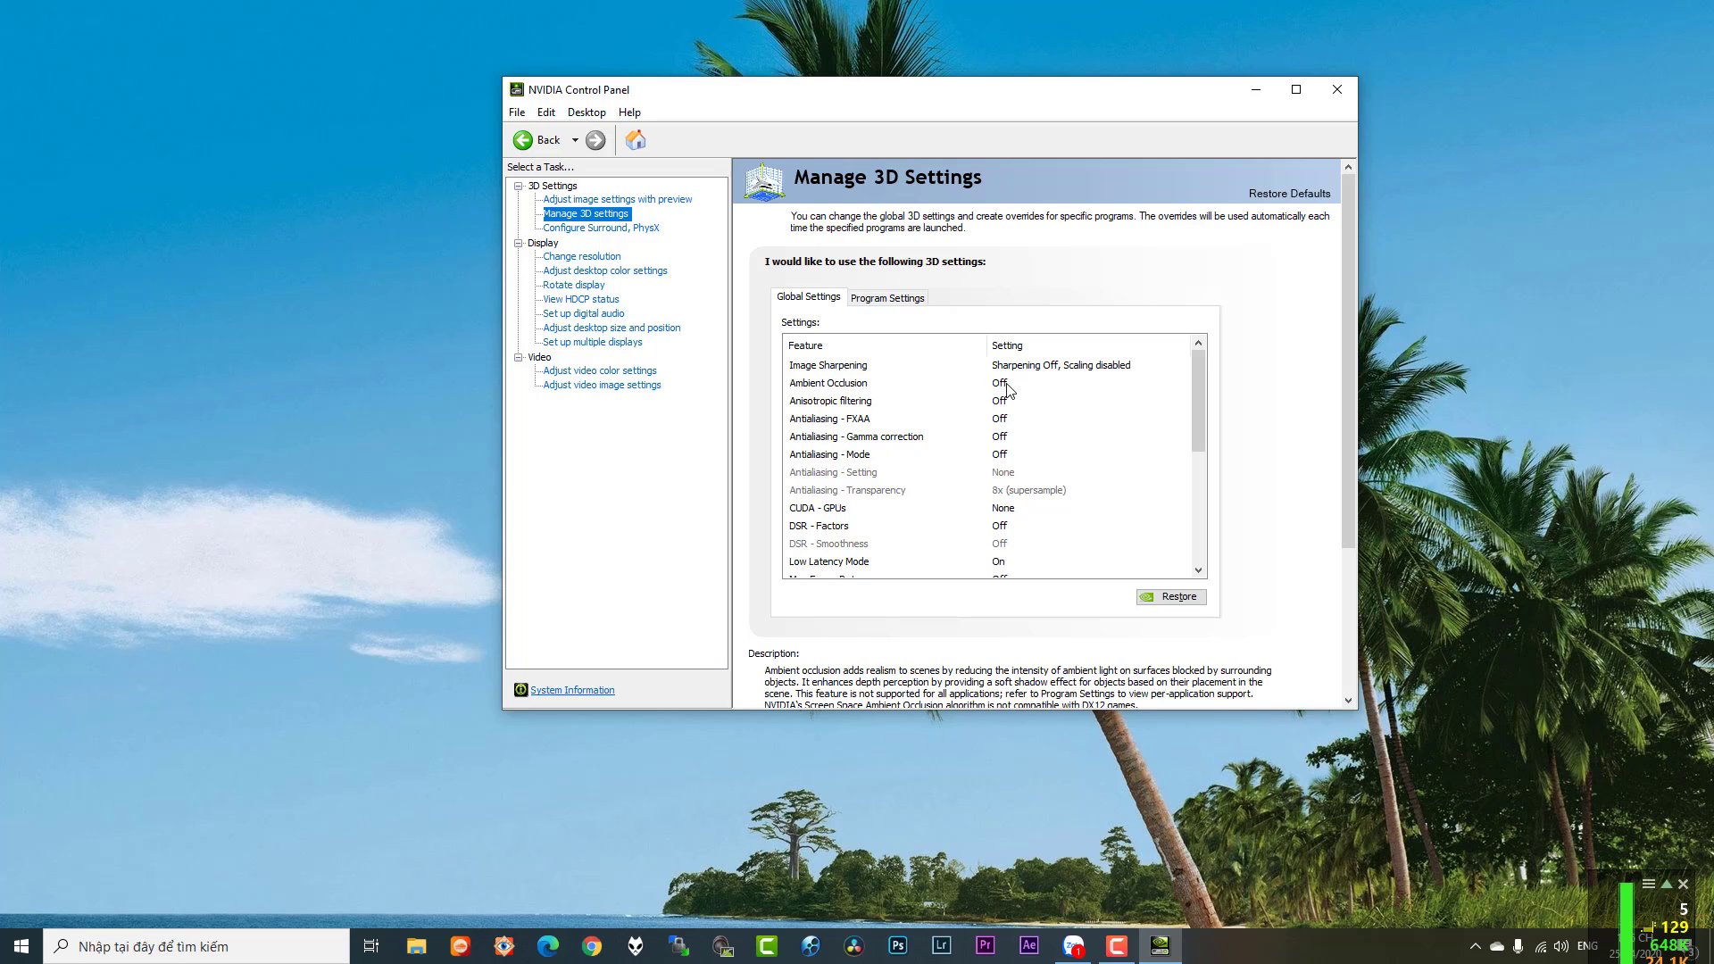
pyautogui.click(629, 204)
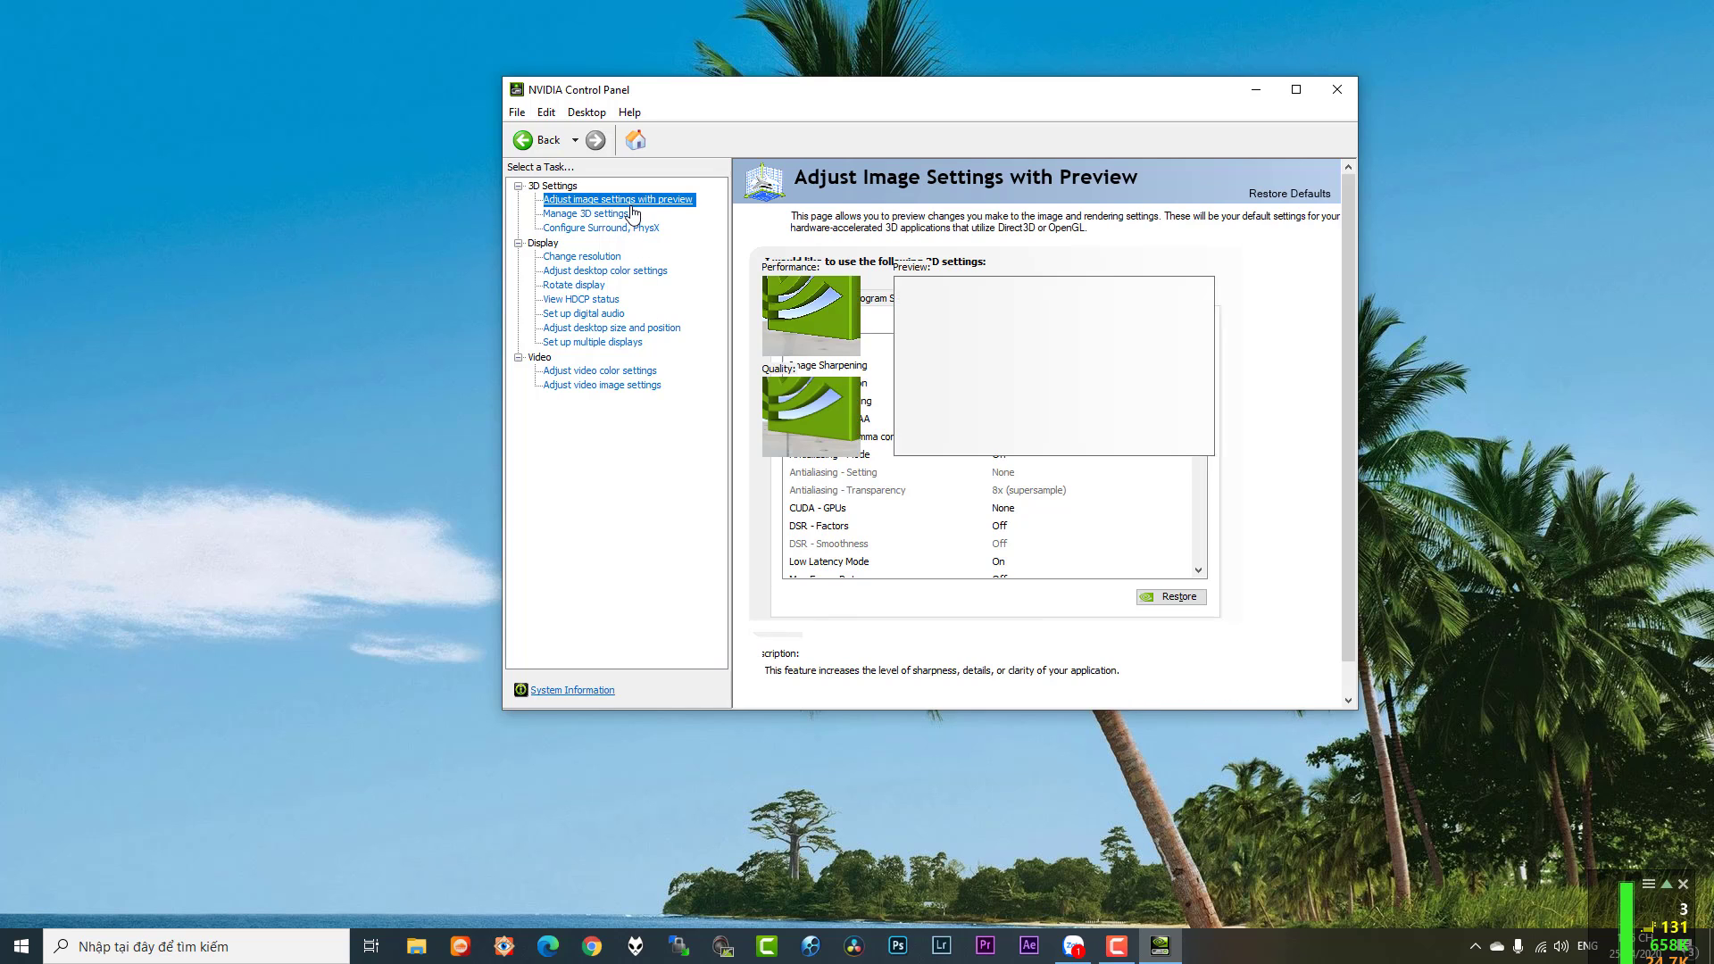
pyautogui.click(611, 215)
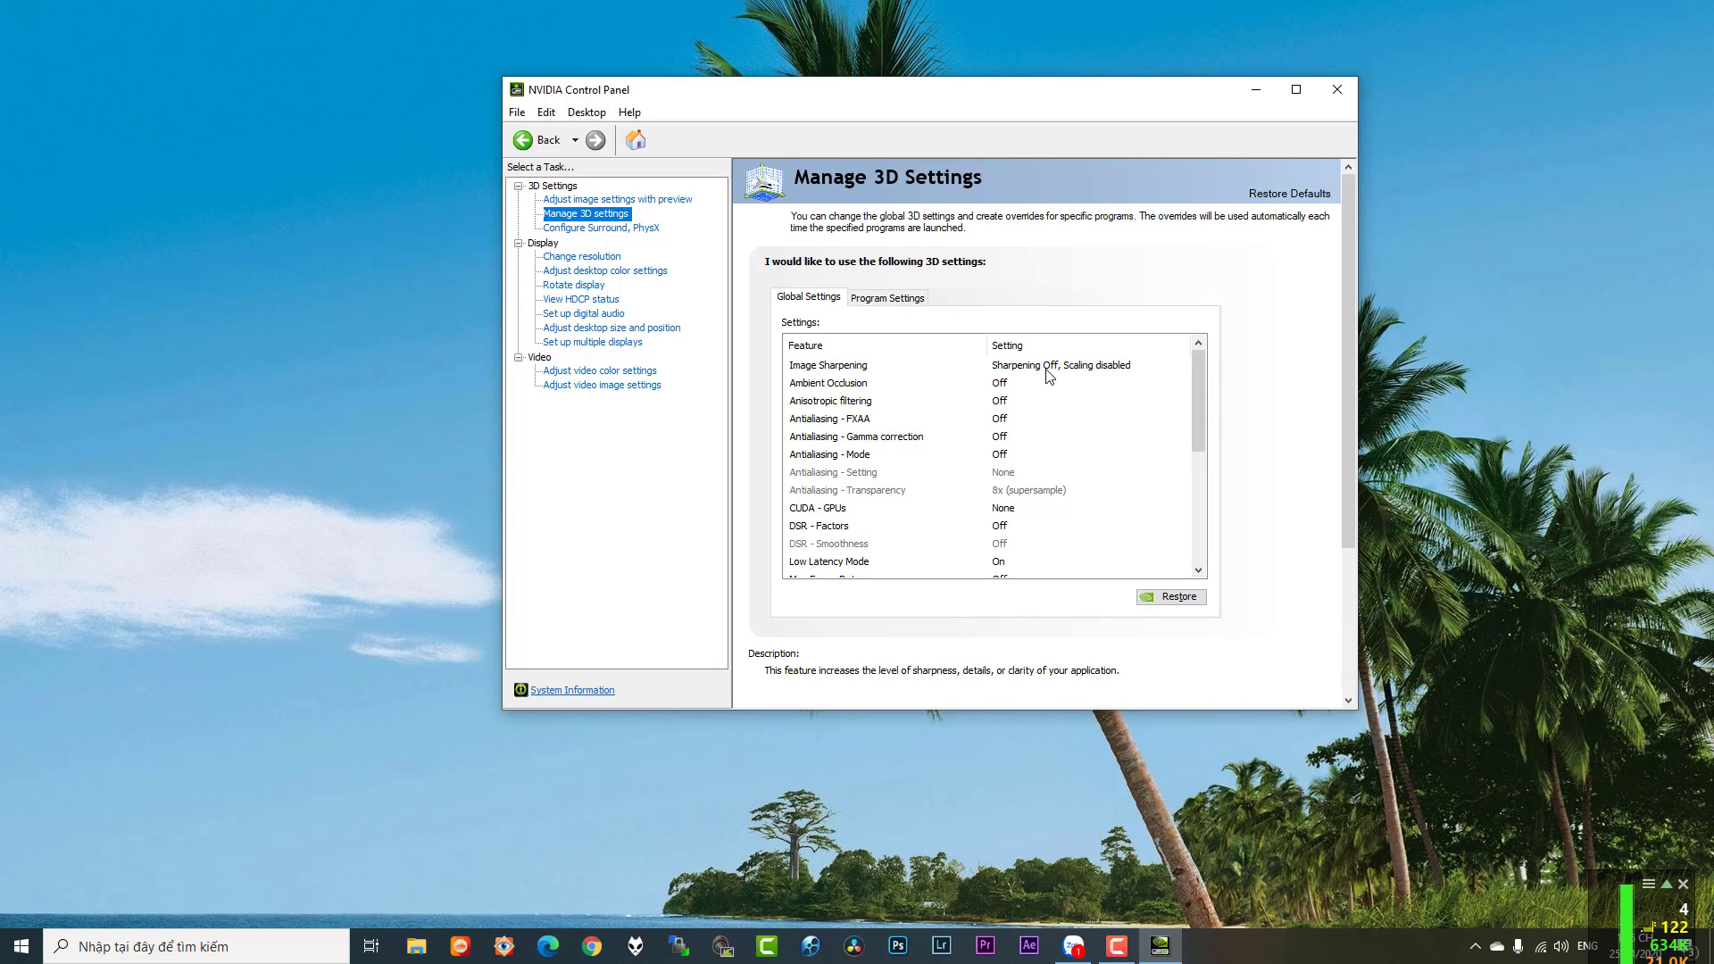
# Step: Turn on global Image Sharpening with sharpen 0.50, ignore film grain 0.15 and GPU Scaling enabled
pyautogui.click(1047, 370)
pyautogui.click(1047, 370)
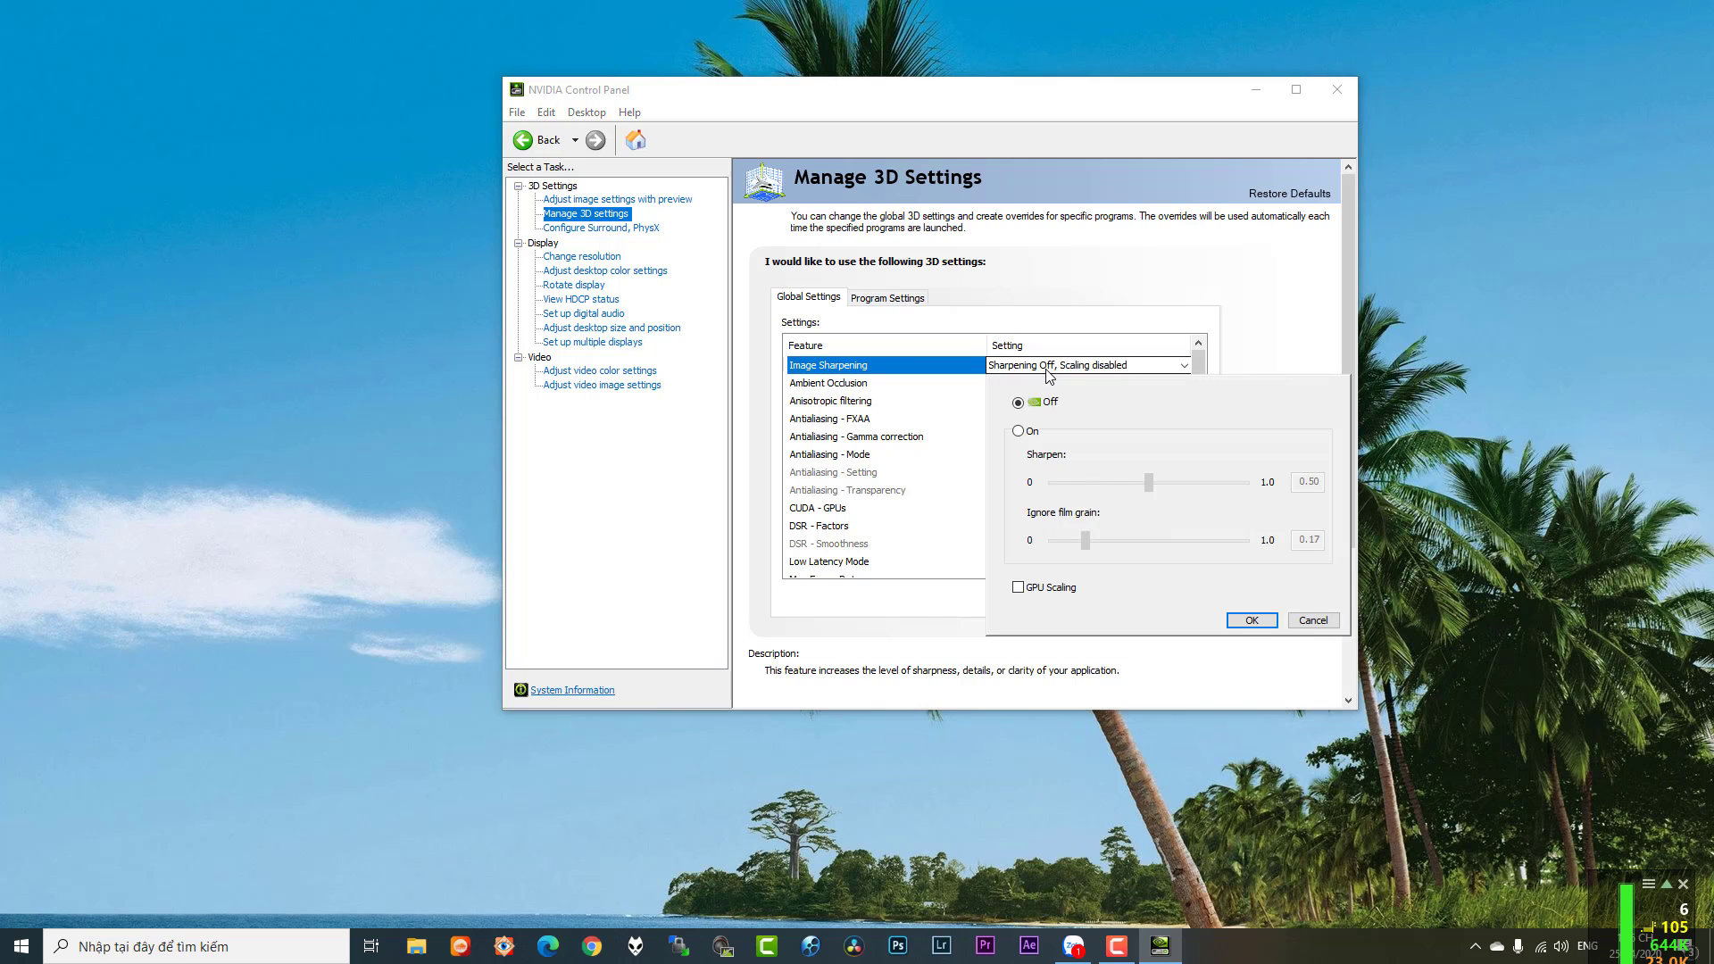
pyautogui.click(1024, 434)
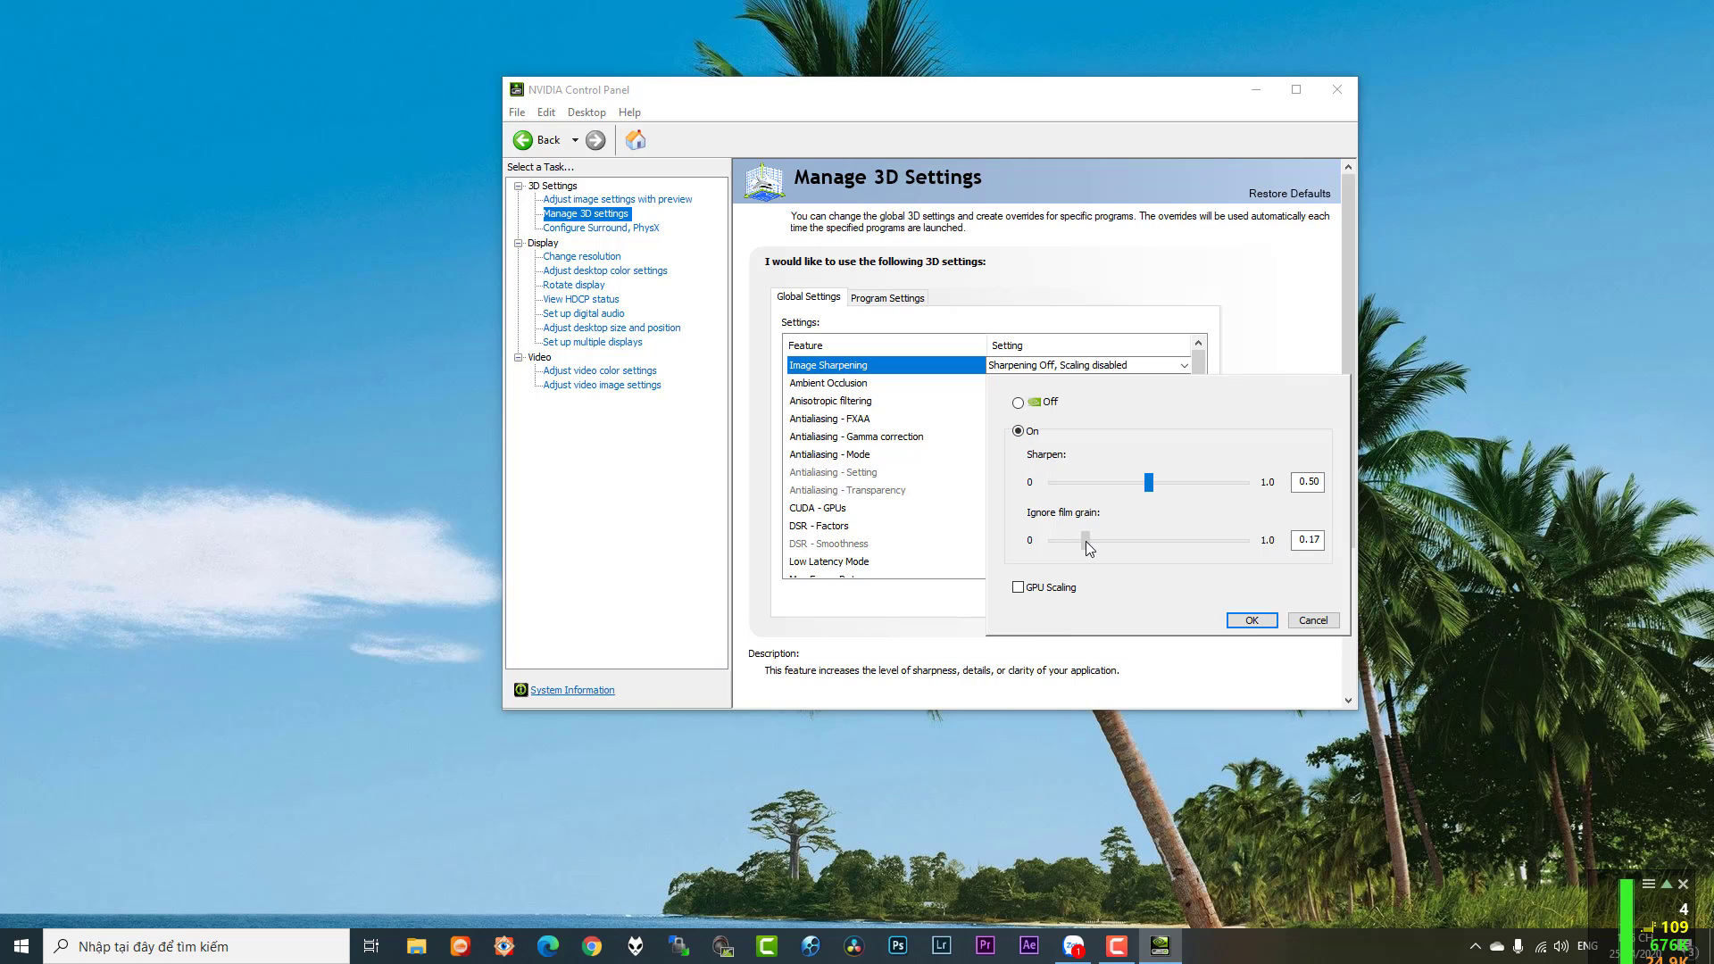
pyautogui.moveTo(1077, 542)
pyautogui.mouseDown()
pyautogui.moveTo(1100, 544)
pyautogui.moveTo(1079, 541)
pyautogui.mouseUp()
pyautogui.click(1019, 588)
pyautogui.click(1250, 620)
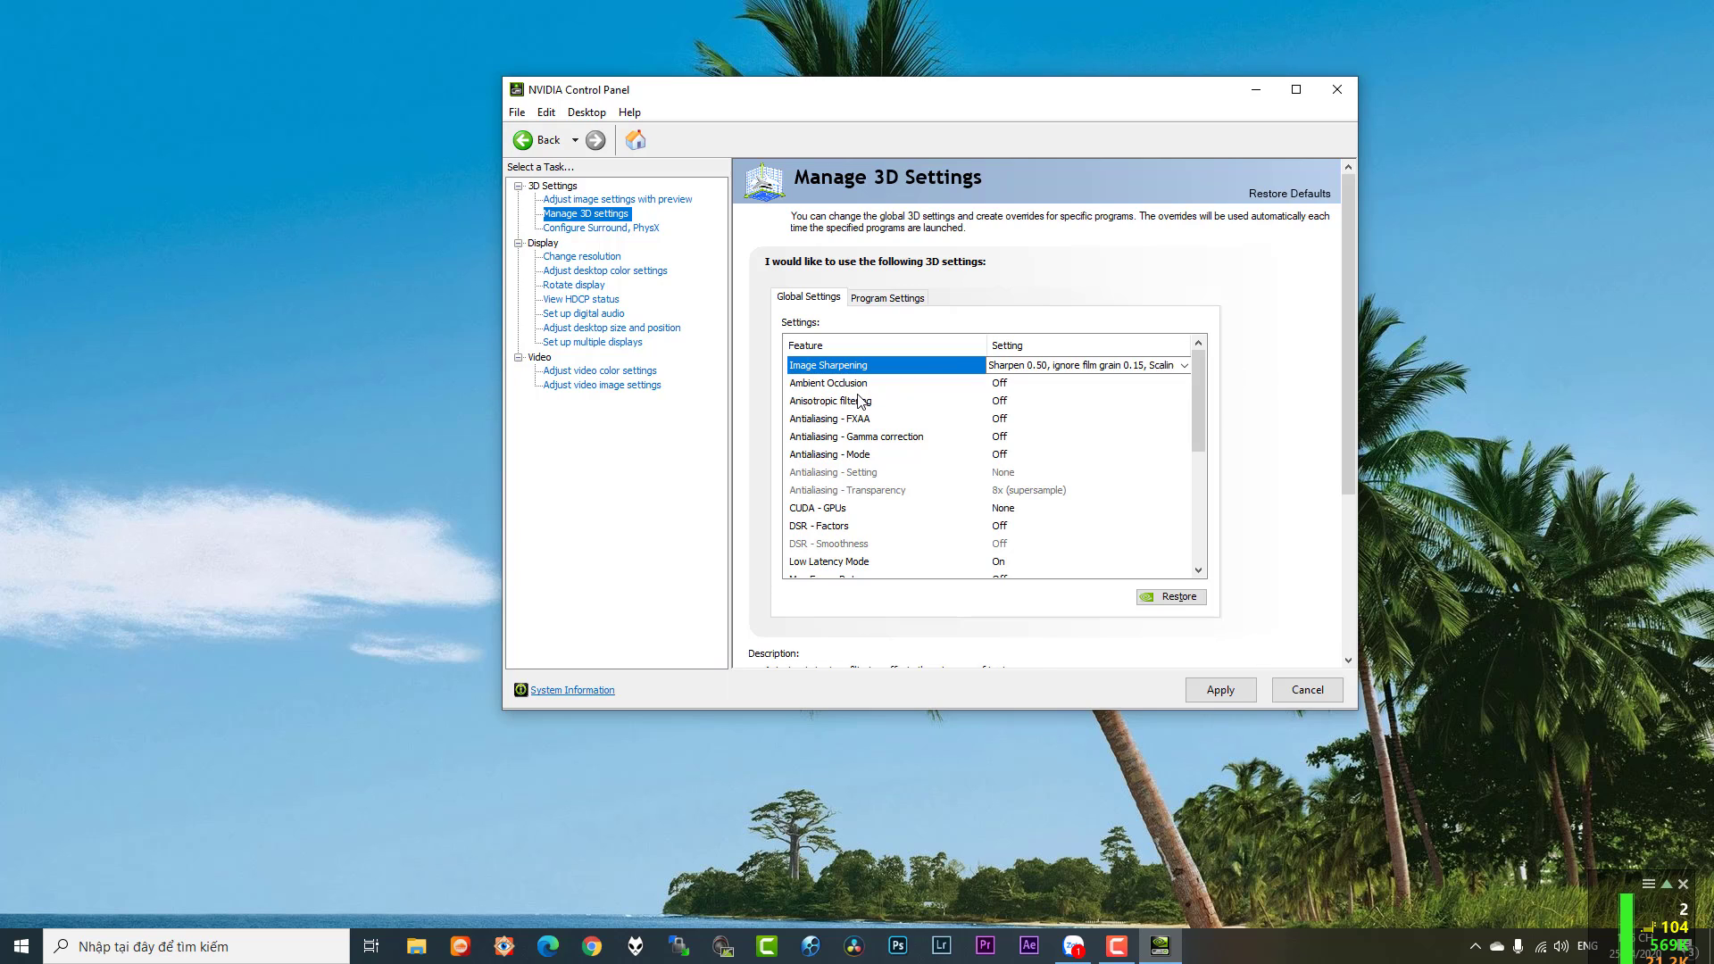
# Step: Set global Ambient Occlusion to Quality and Anisotropic filtering to 16x
pyautogui.click(999, 384)
pyautogui.click(999, 384)
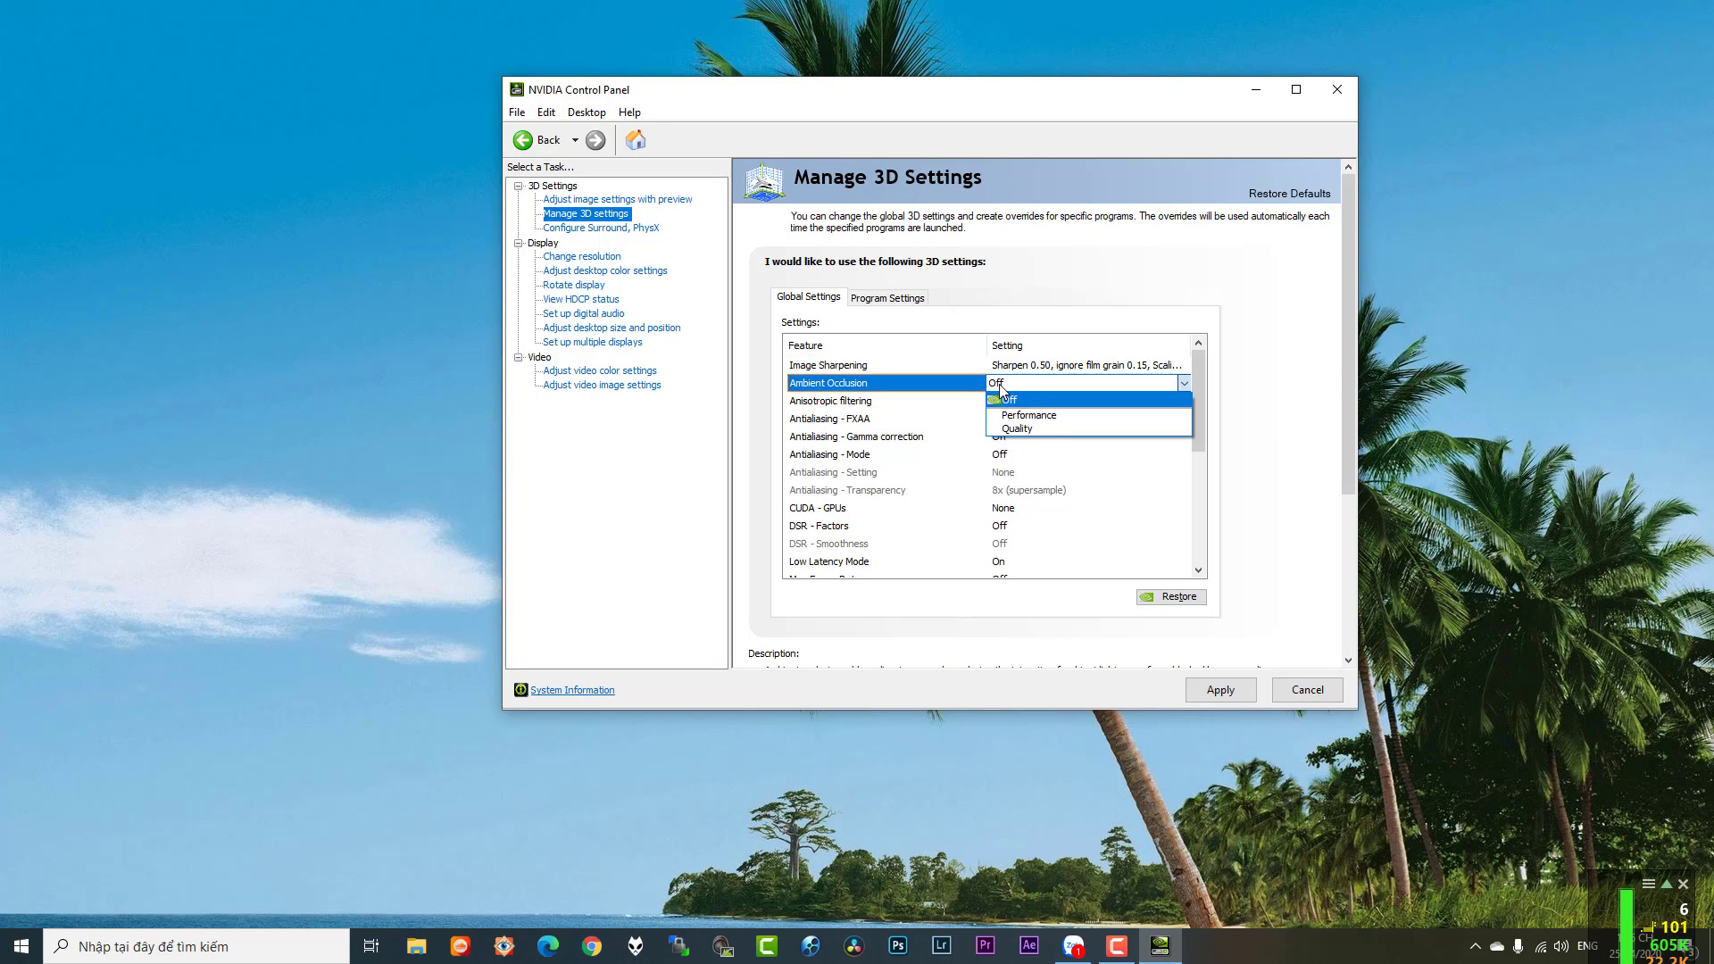
pyautogui.click(1030, 434)
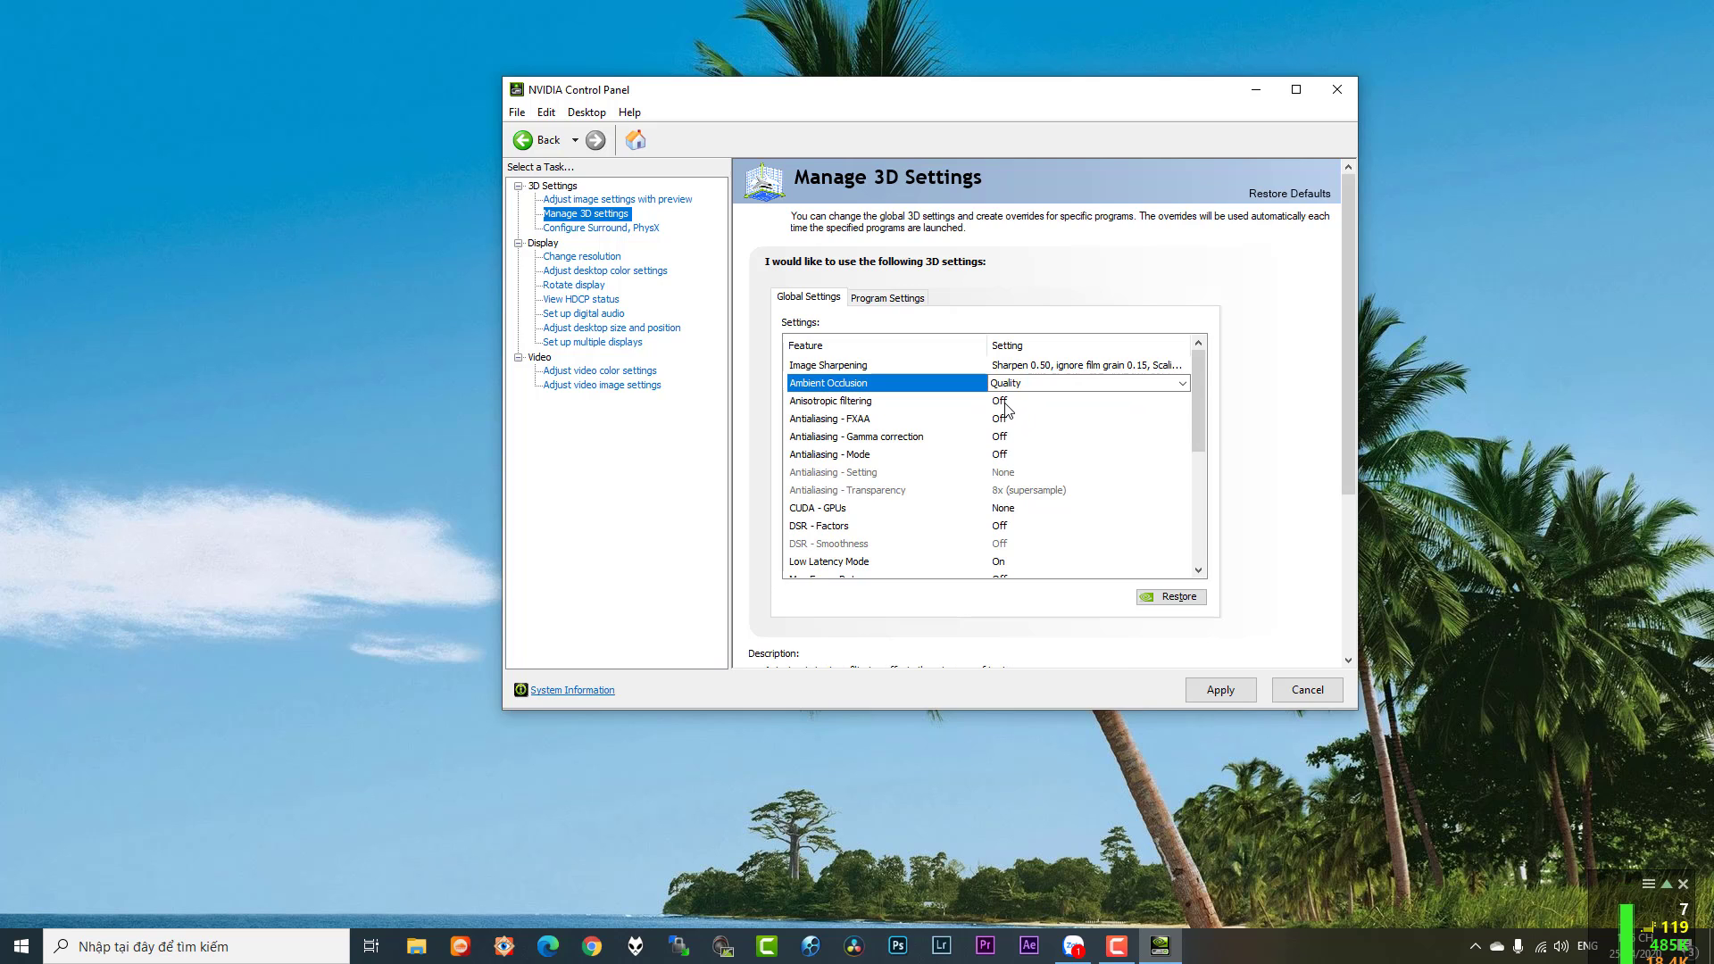
pyautogui.click(1004, 402)
pyautogui.click(1005, 403)
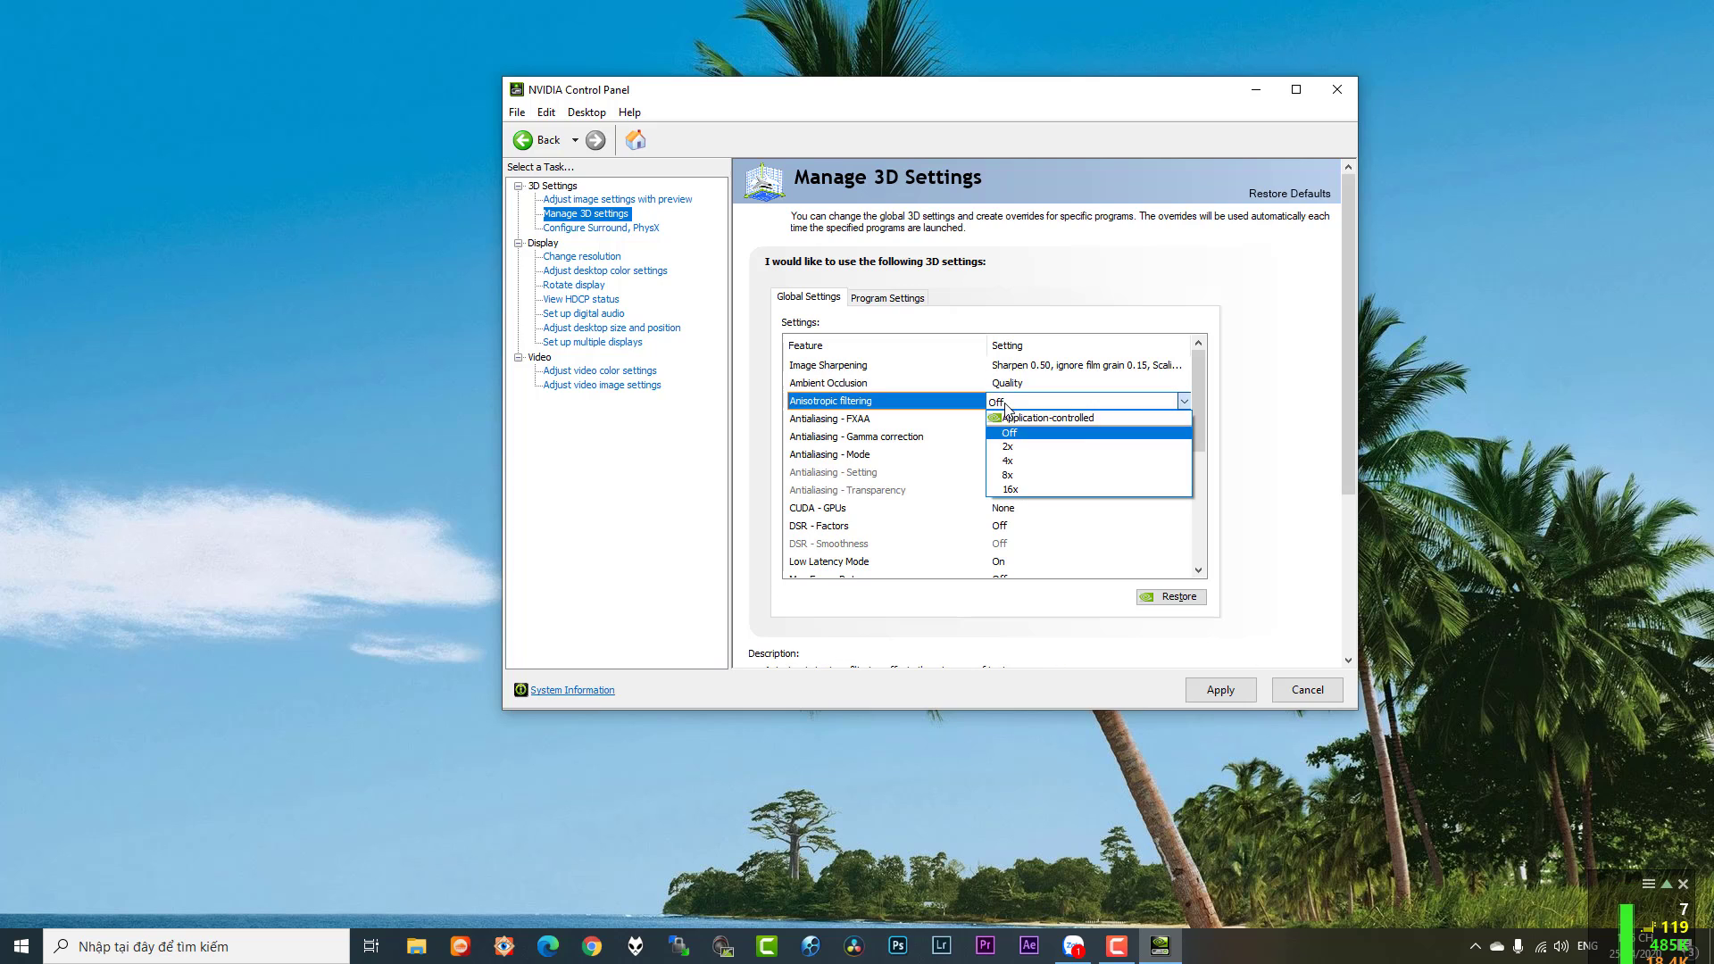
pyautogui.click(1016, 489)
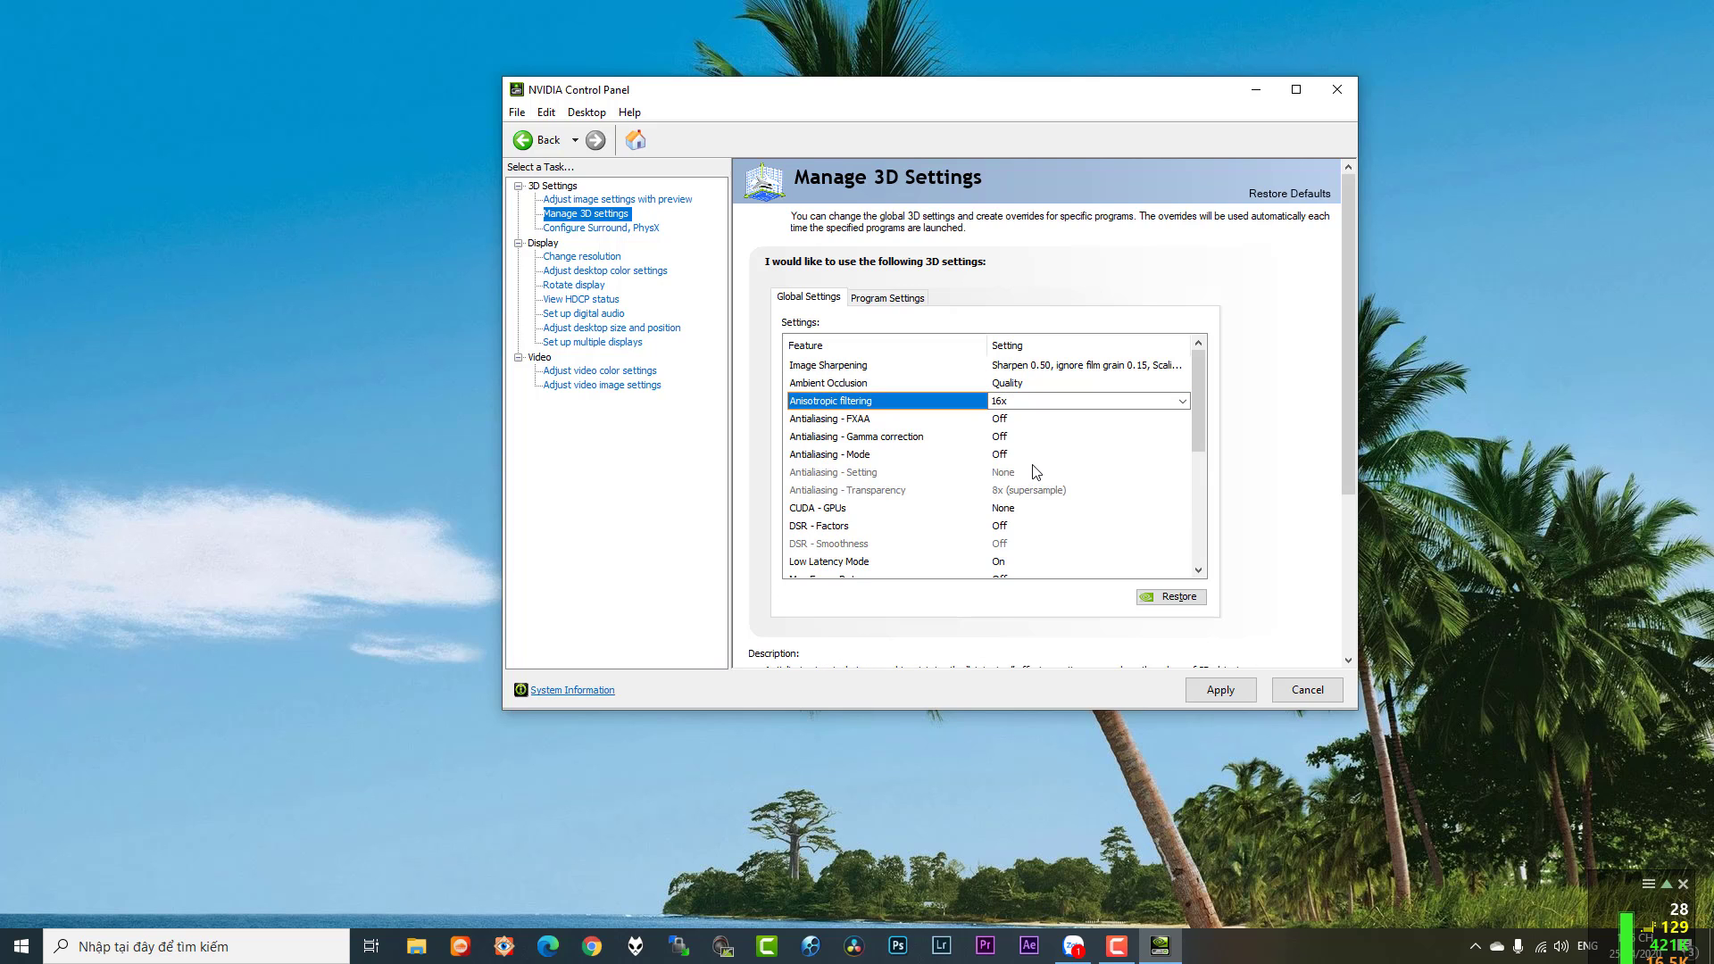
# Step: Turn on Antialiasing - FXAA and Antialiasing - Gamma correction in the global 3D settings
pyautogui.click(1002, 424)
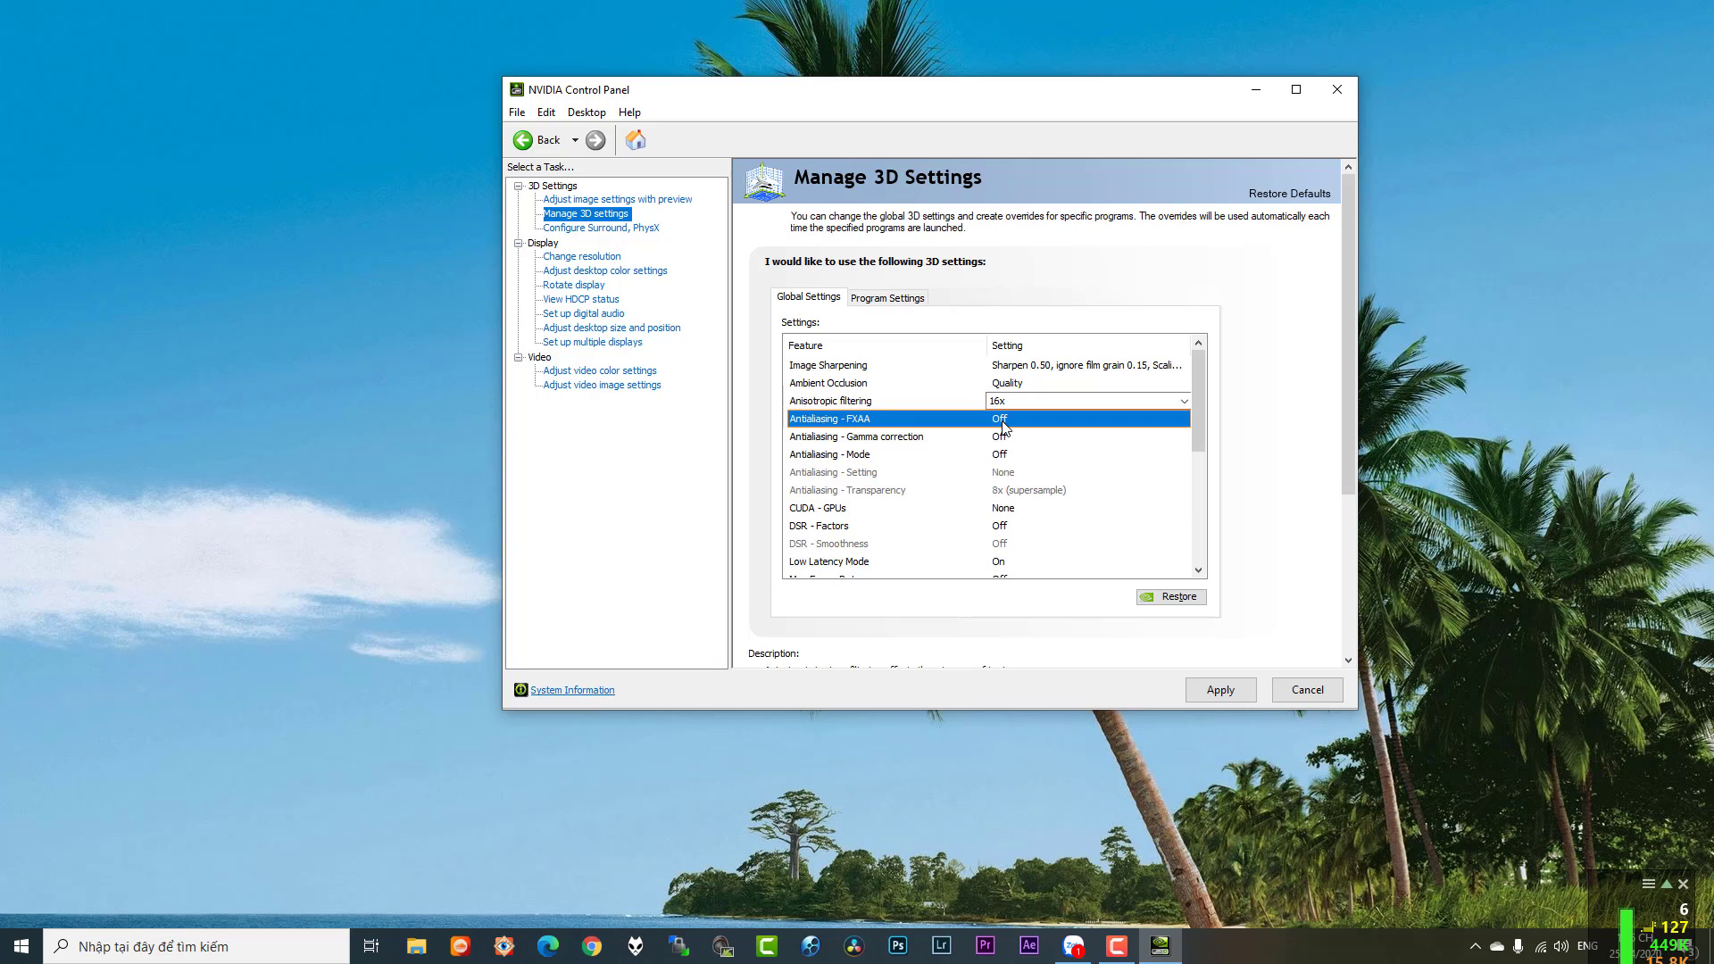
pyautogui.click(1003, 425)
pyautogui.click(1009, 456)
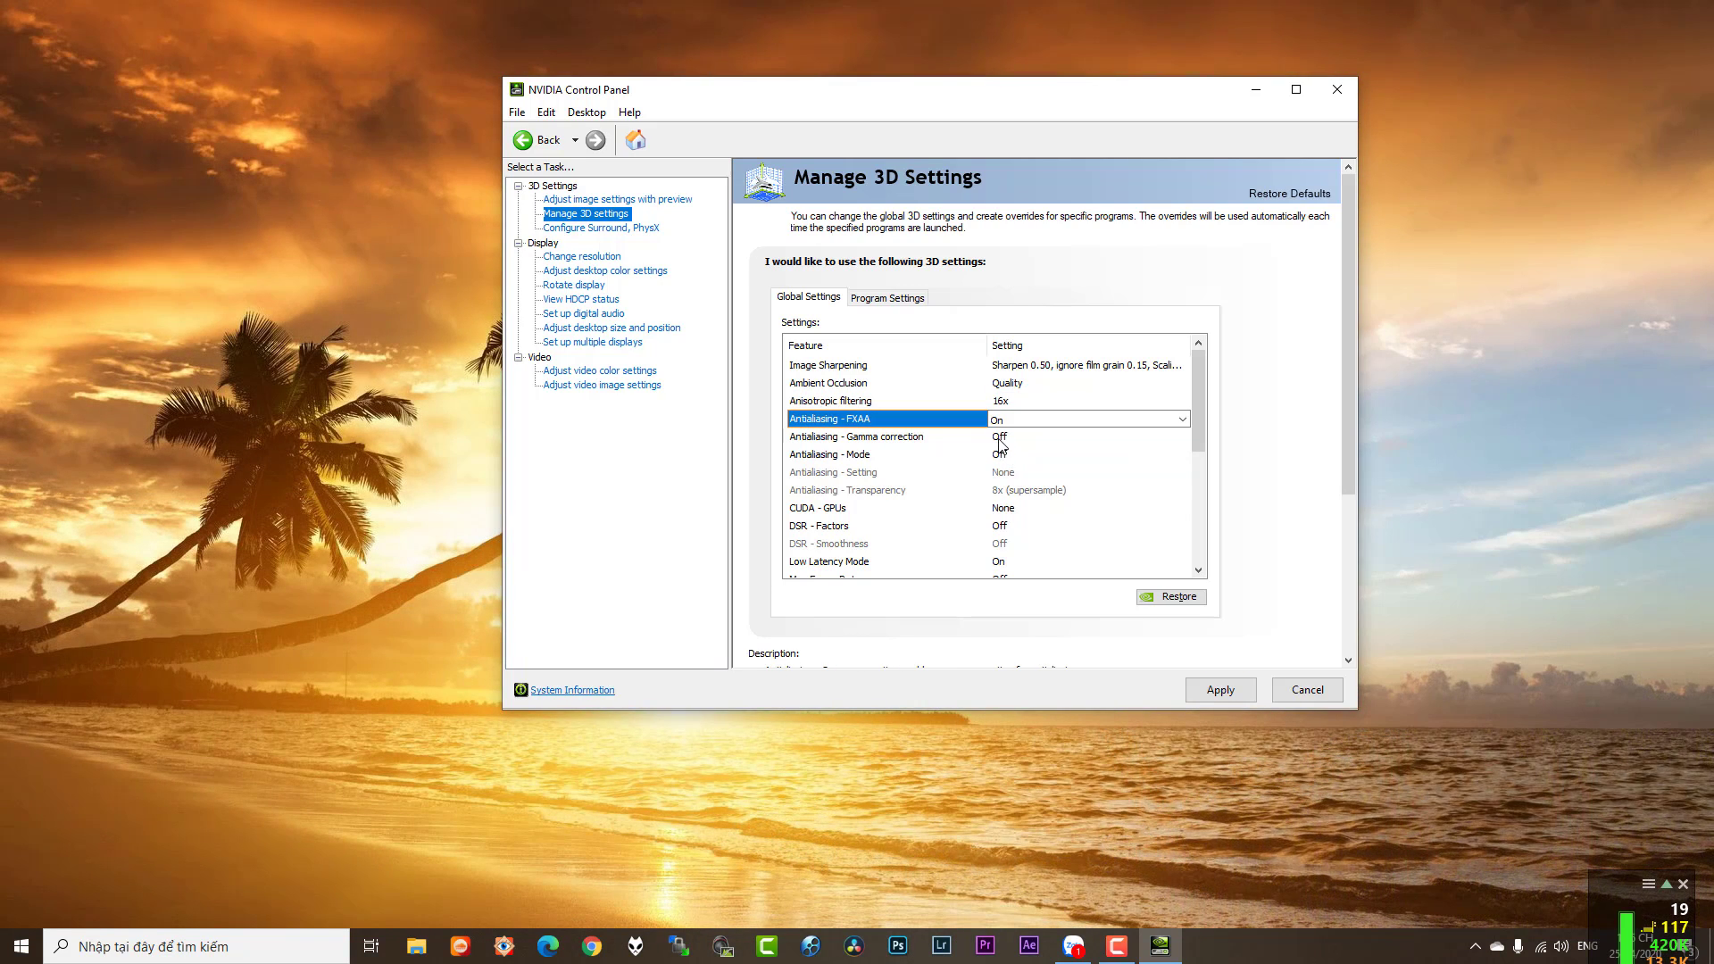
pyautogui.click(1001, 439)
pyautogui.click(1001, 437)
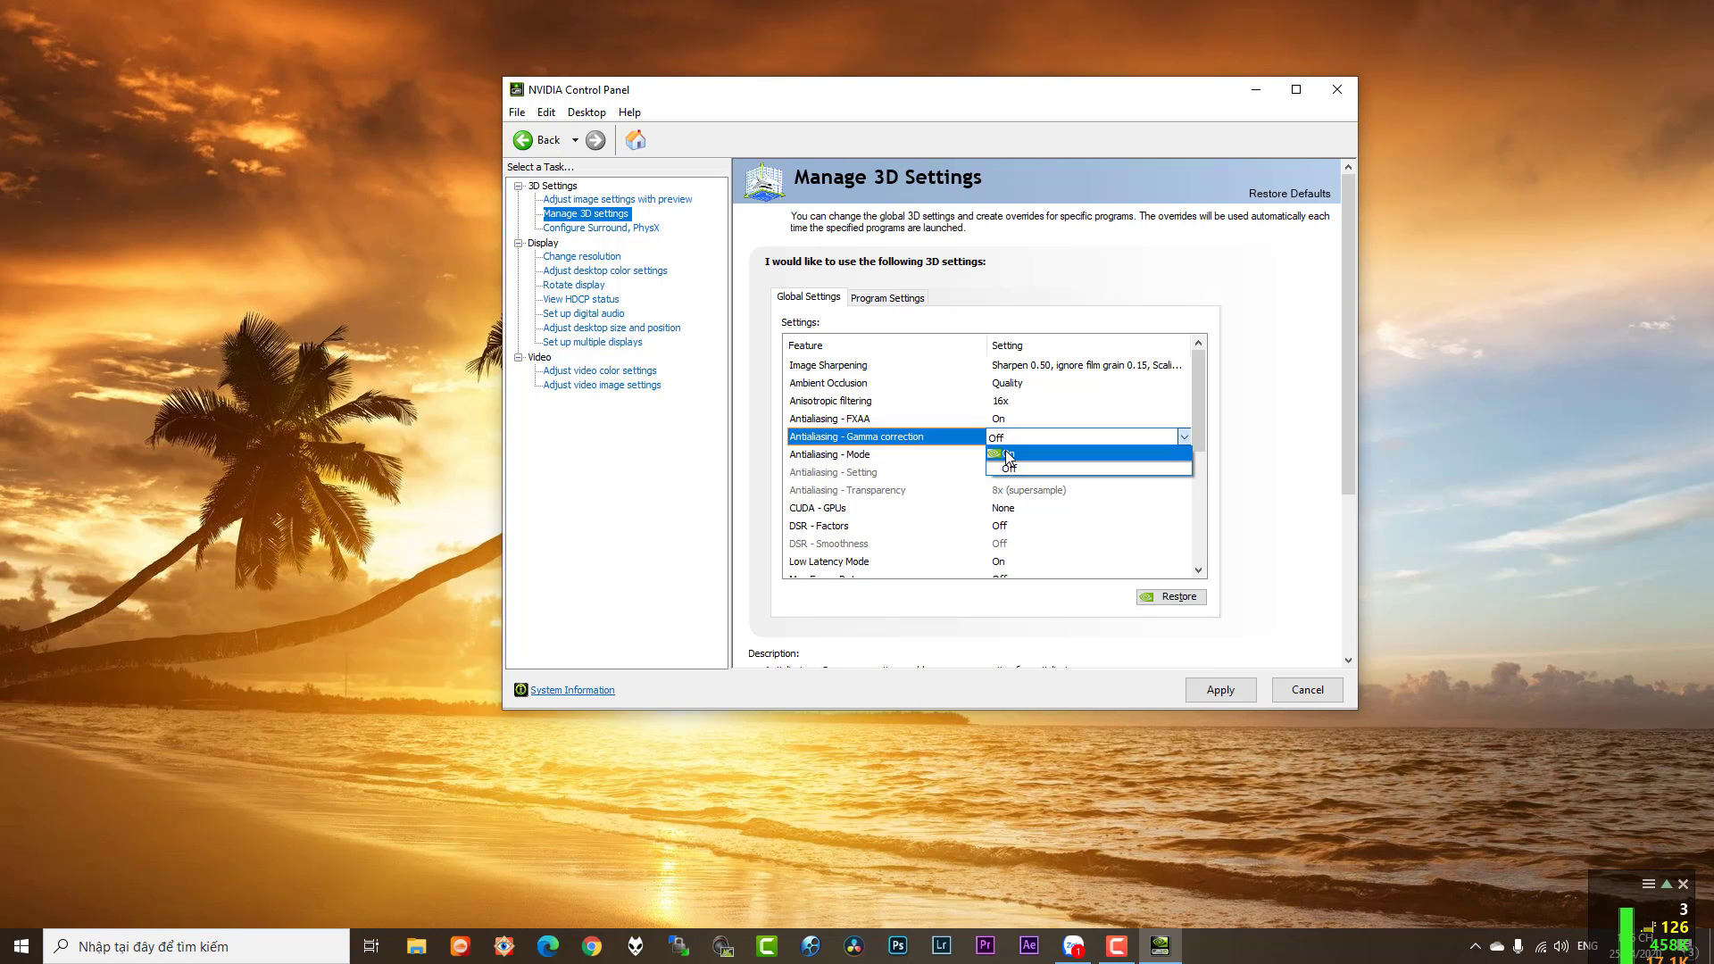
pyautogui.click(1006, 453)
# Step: Set Antialiasing - Mode to Override any application setting and Antialiasing - Setting to 8x
pyautogui.click(1005, 456)
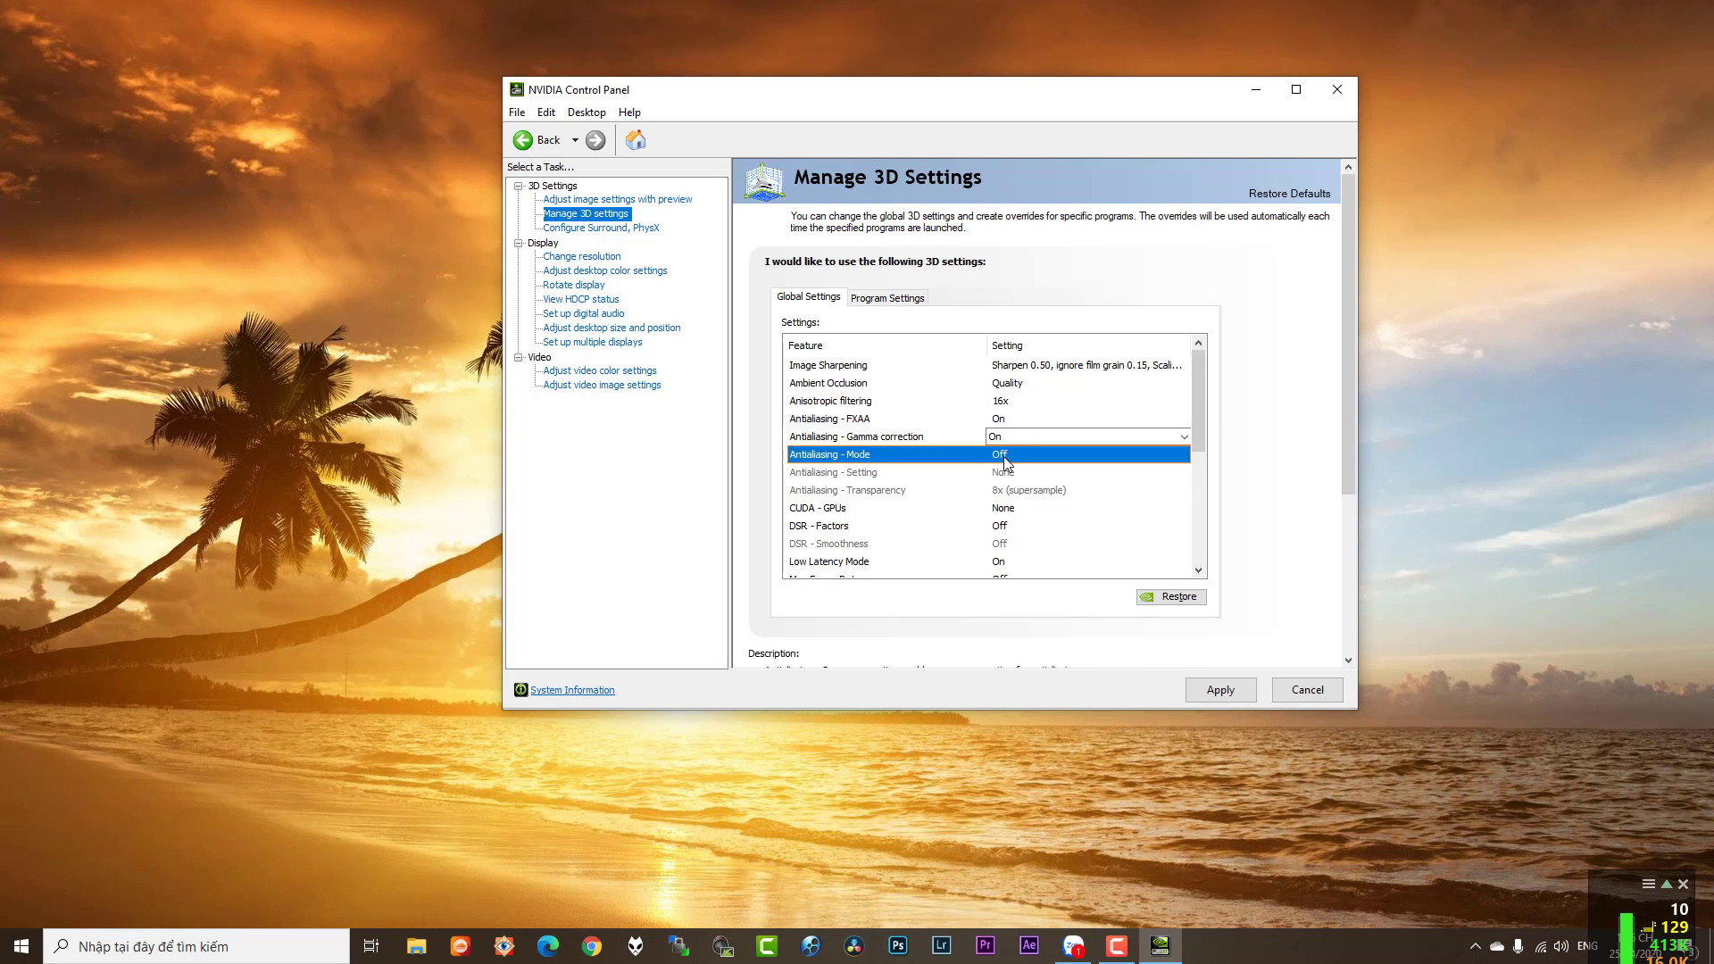
pyautogui.click(1004, 456)
pyautogui.click(1031, 512)
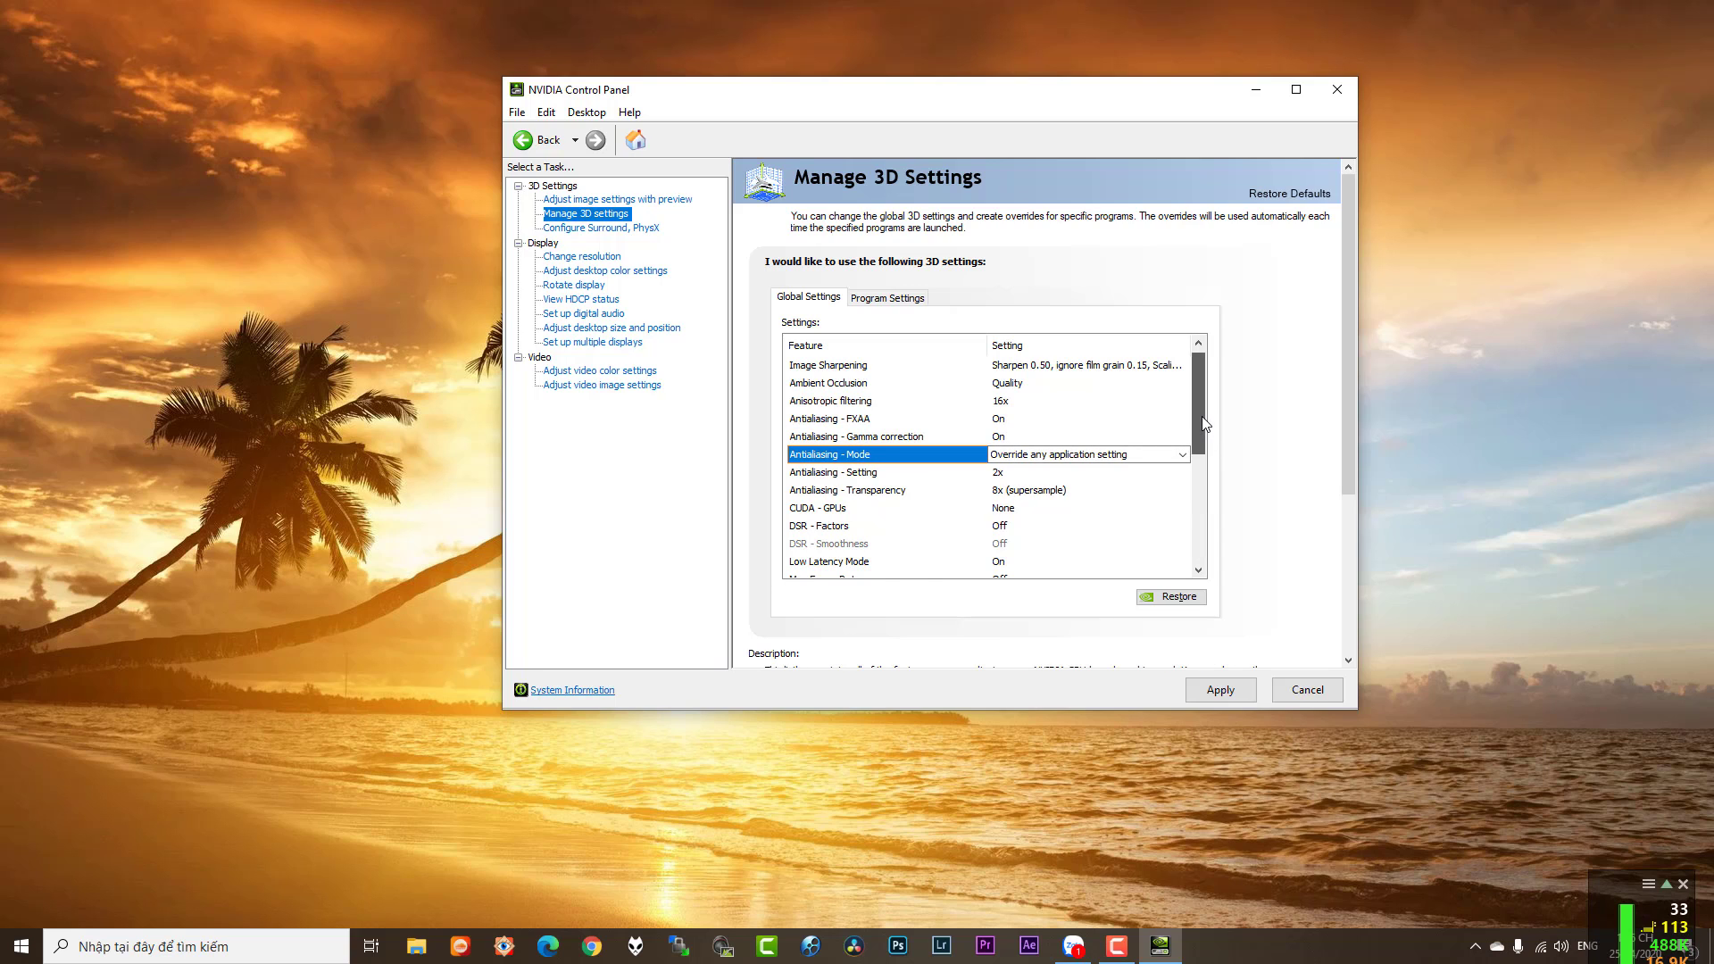
pyautogui.moveTo(1202, 410); pyautogui.dragTo(1203, 418)
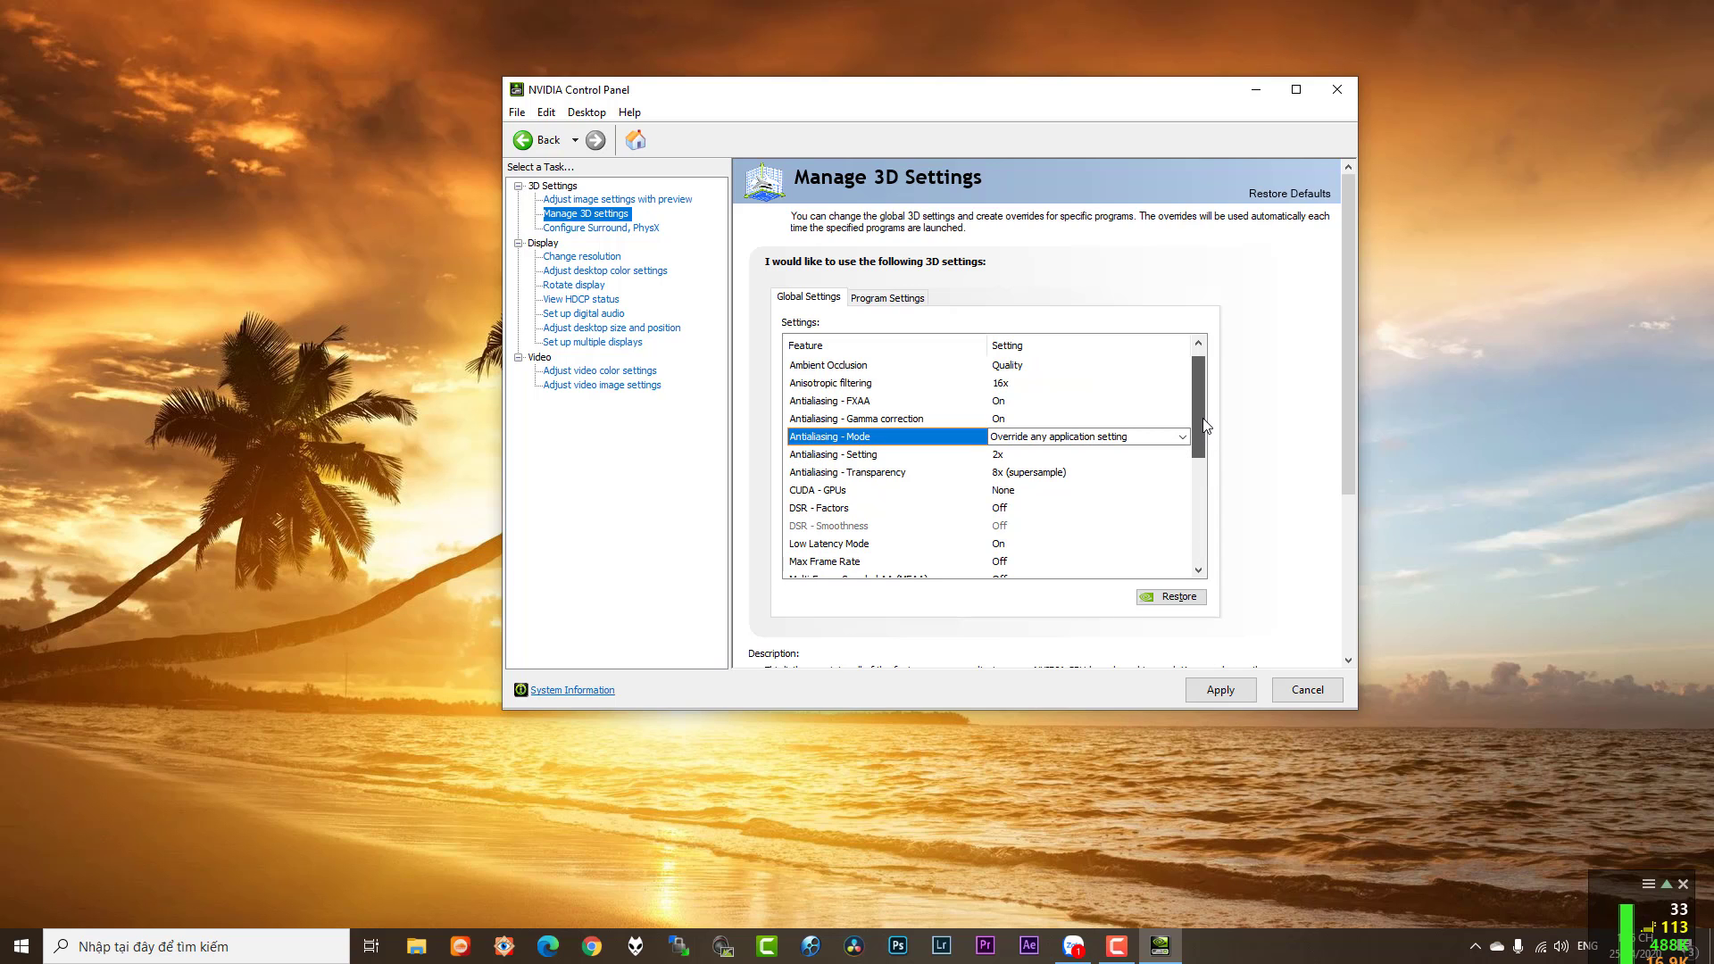
pyautogui.click(997, 456)
pyautogui.click(998, 457)
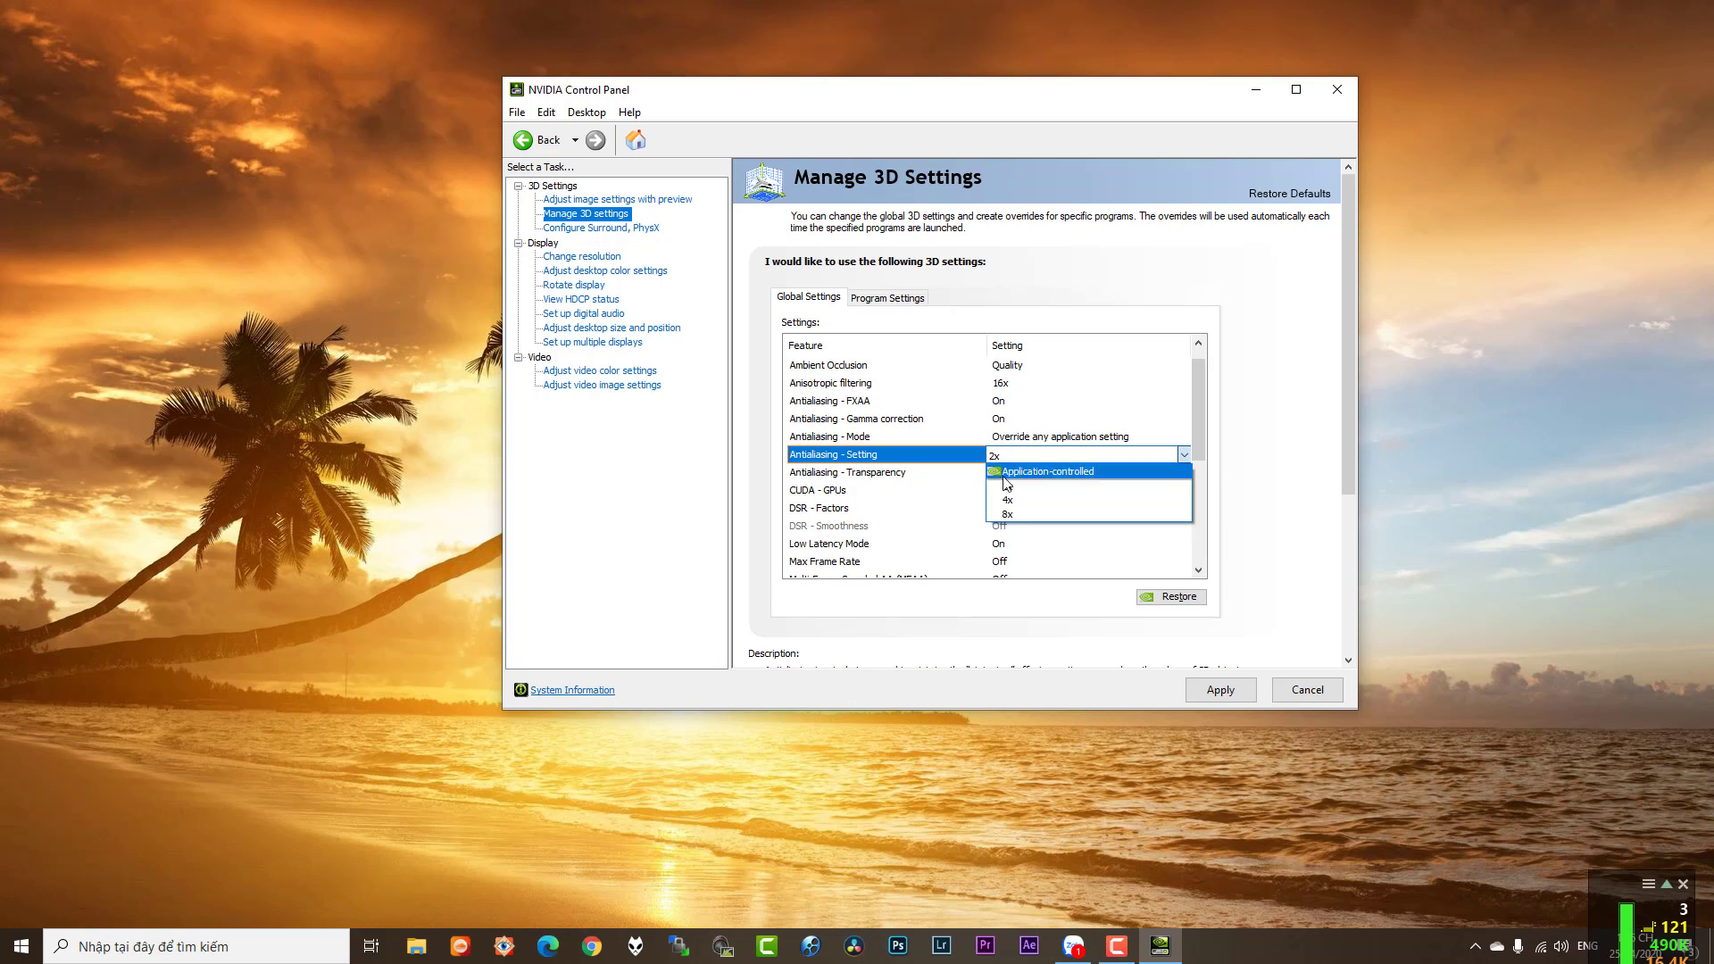
pyautogui.click(1009, 517)
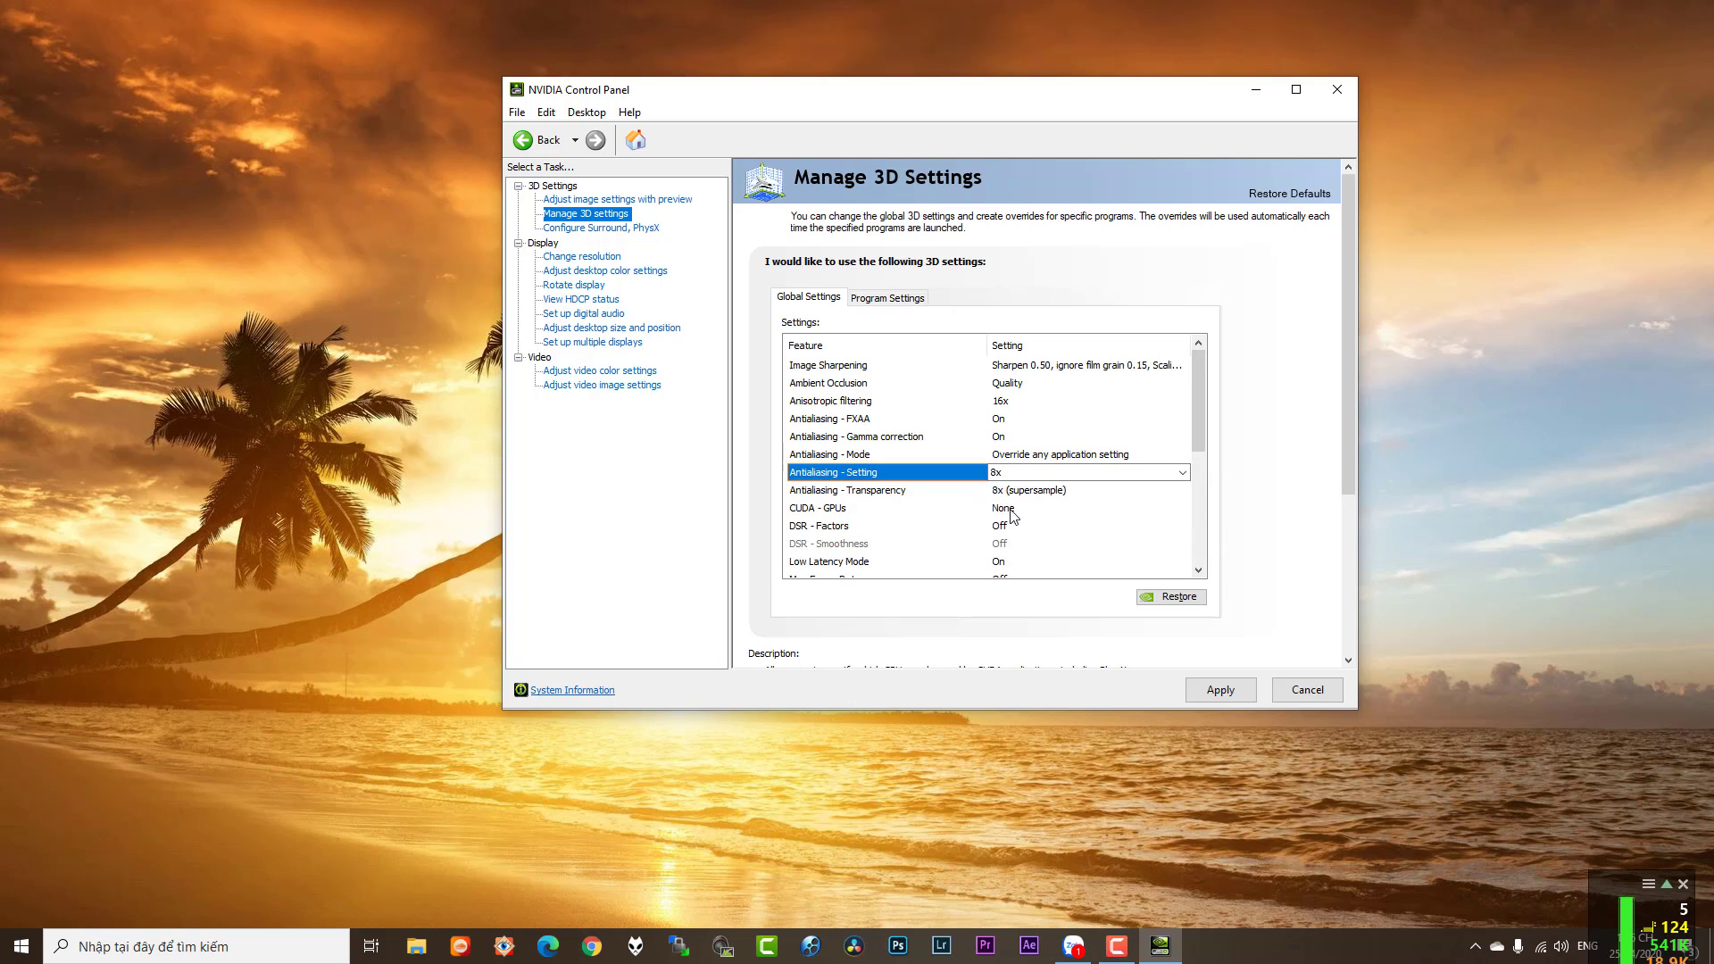
# Step: Choose 8x (supersample) for Antialiasing - Transparency
pyautogui.click(1013, 499)
pyautogui.click(1015, 493)
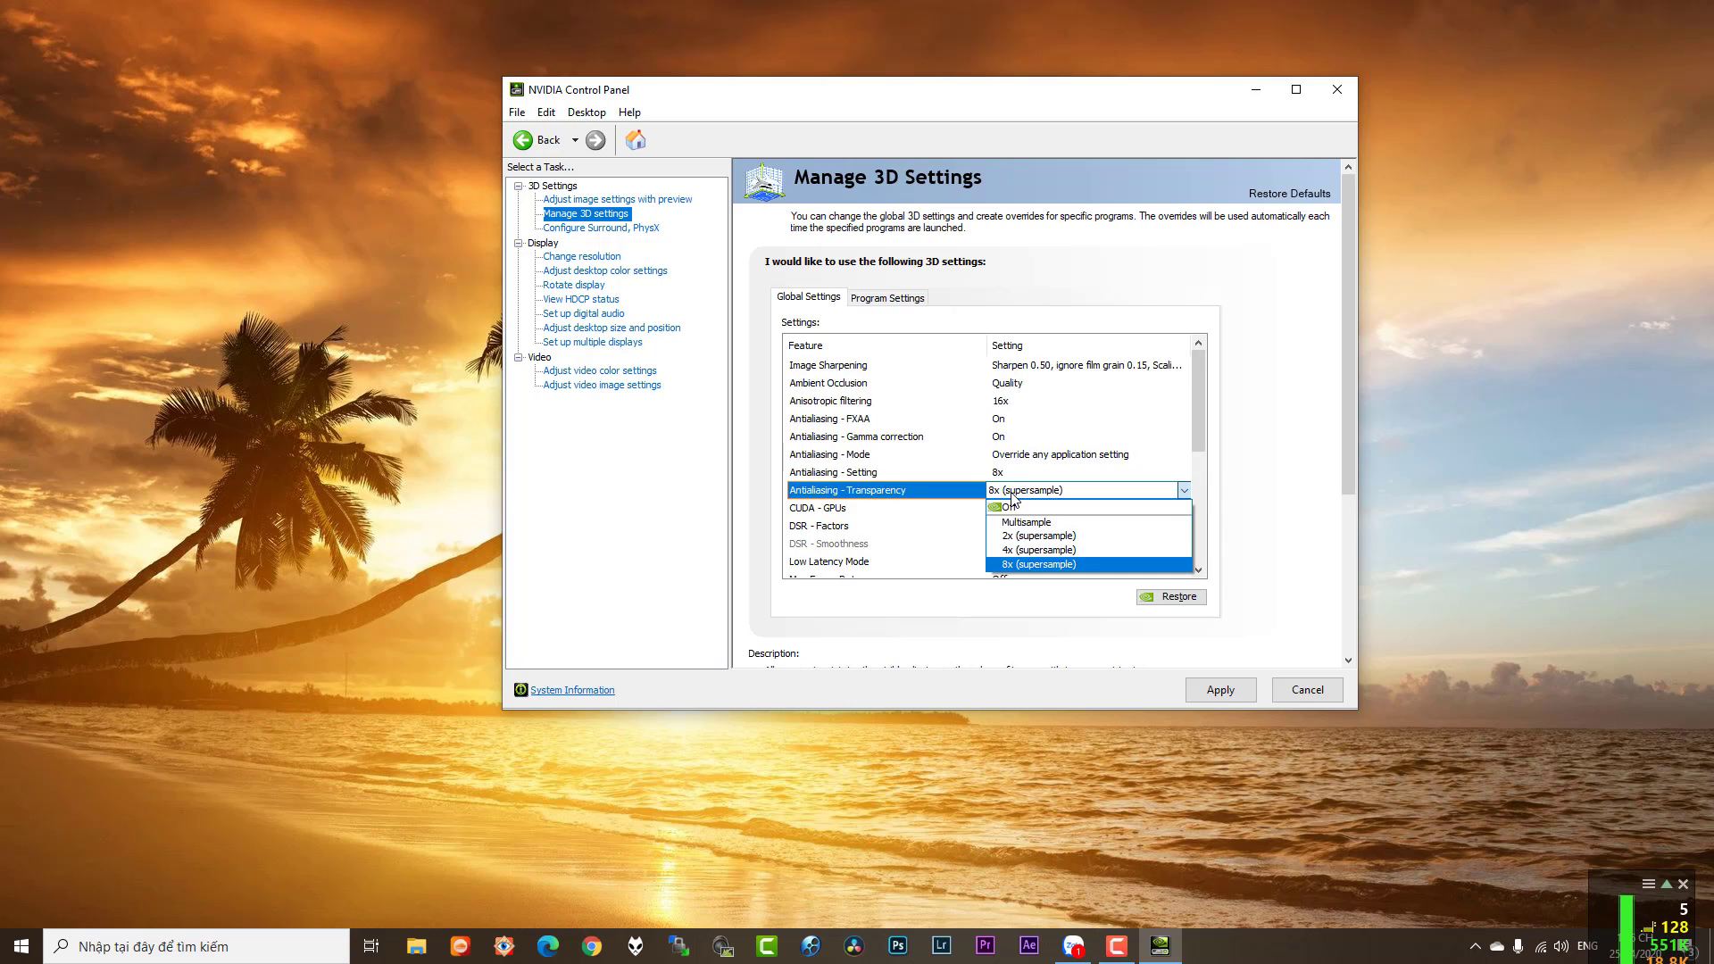
pyautogui.click(1024, 564)
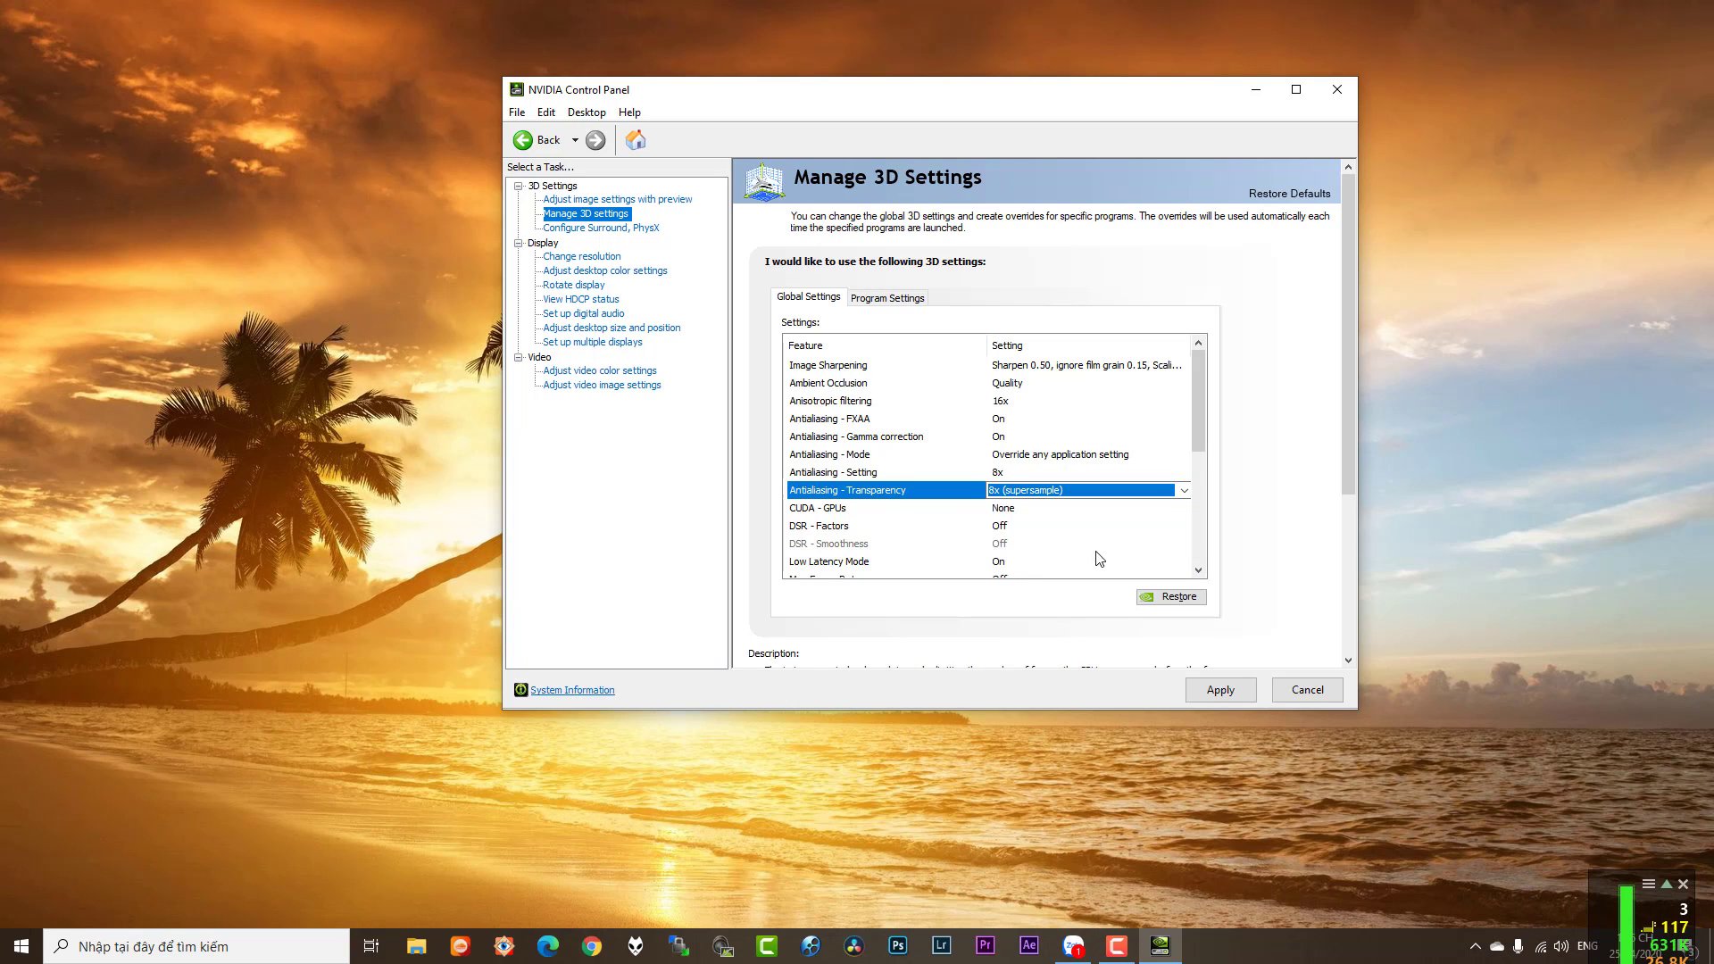
# Step: Enable the GeForce GTX 1050 Ti for the global CUDA - GPUs setting
pyautogui.moveTo(1197, 434); pyautogui.dragTo(1137, 471)
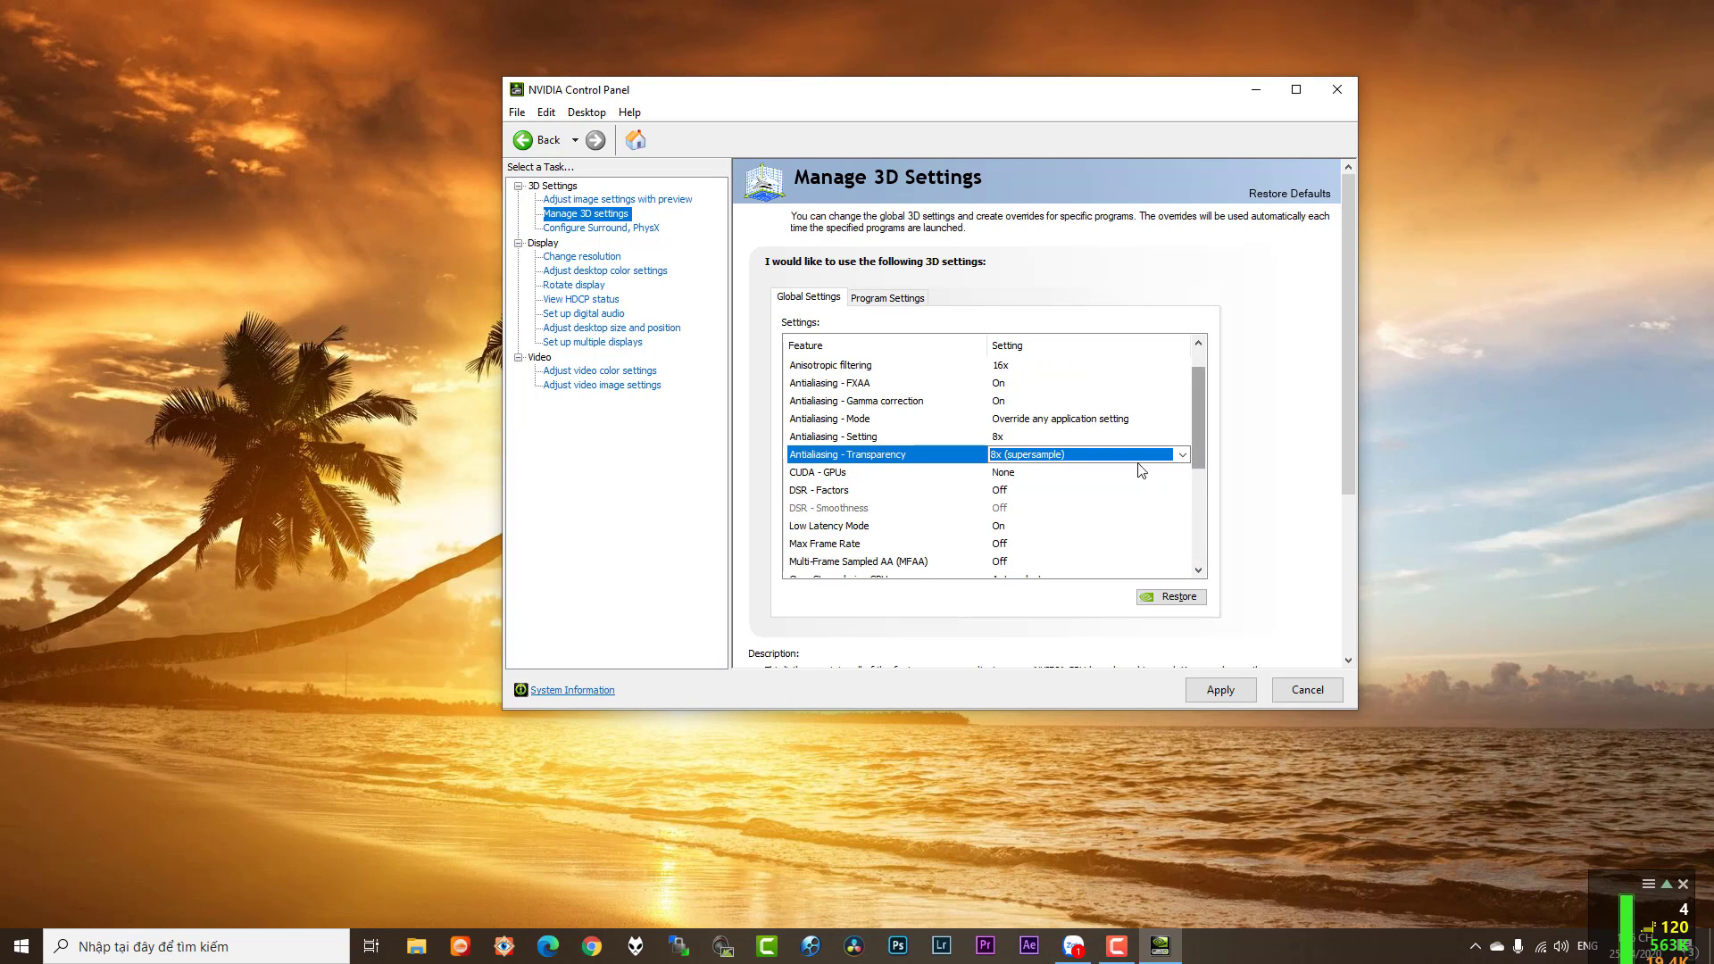
pyautogui.click(1003, 480)
pyautogui.click(1004, 473)
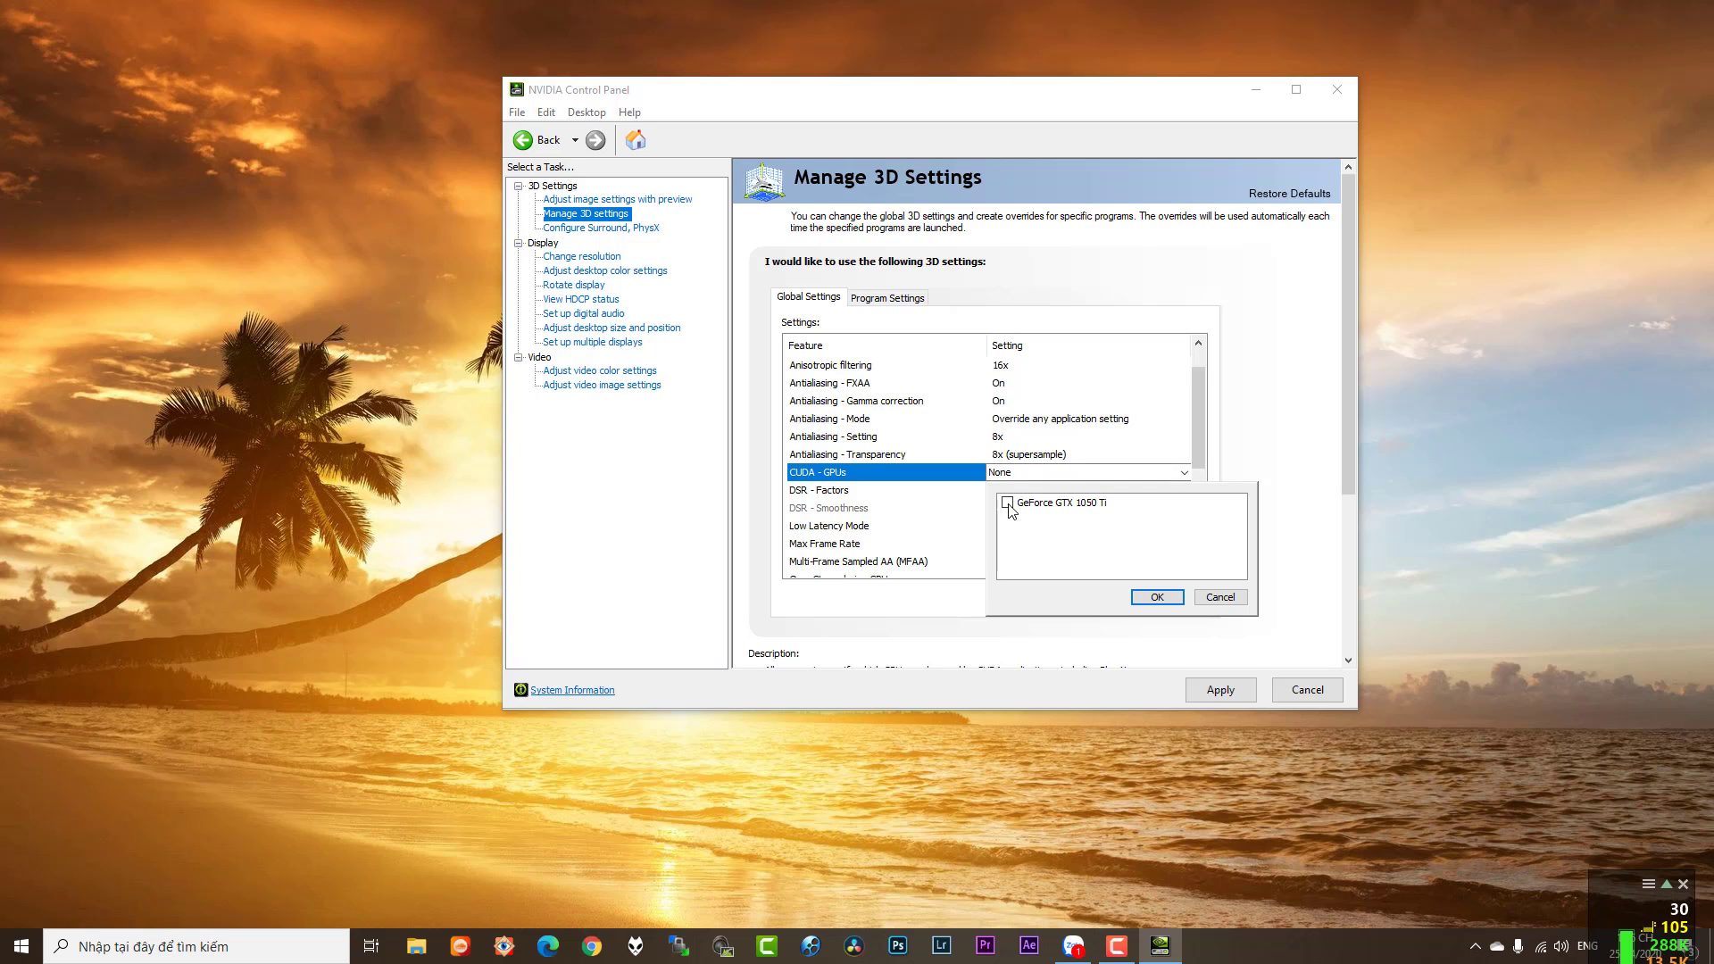
pyautogui.click(1008, 504)
pyautogui.click(1143, 598)
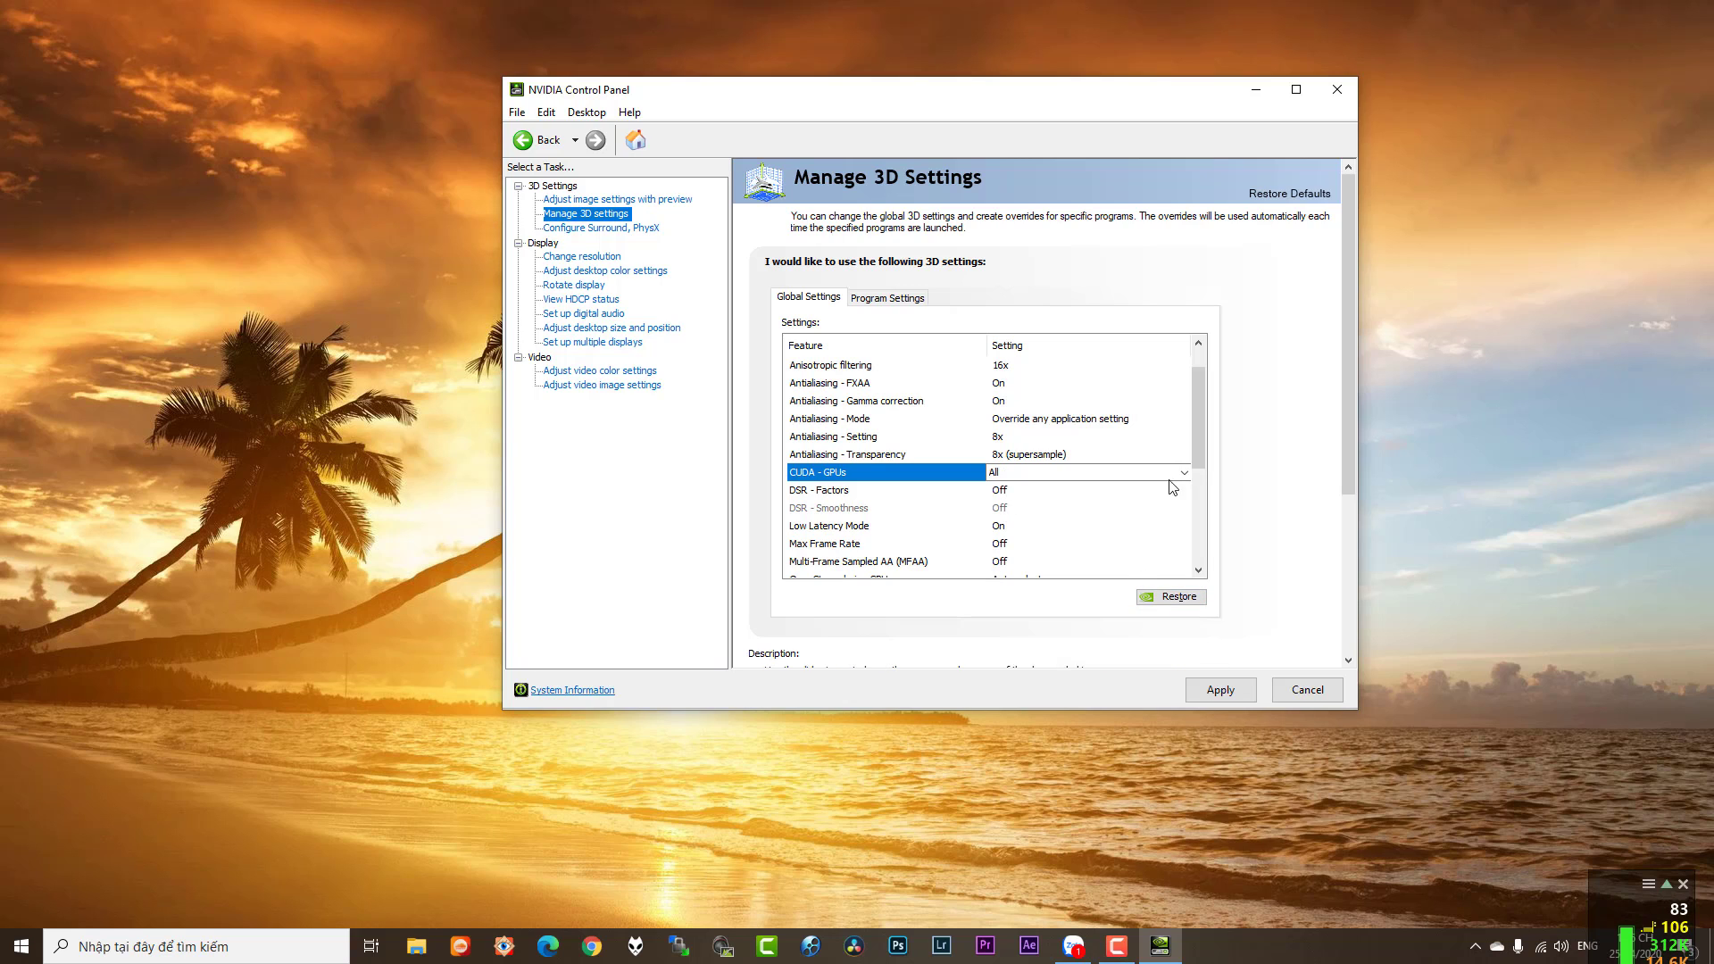
# Step: Enable only the 4.00x (native resolution) factor for DSR - Factors
pyautogui.moveTo(1200, 443); pyautogui.dragTo(1202, 457)
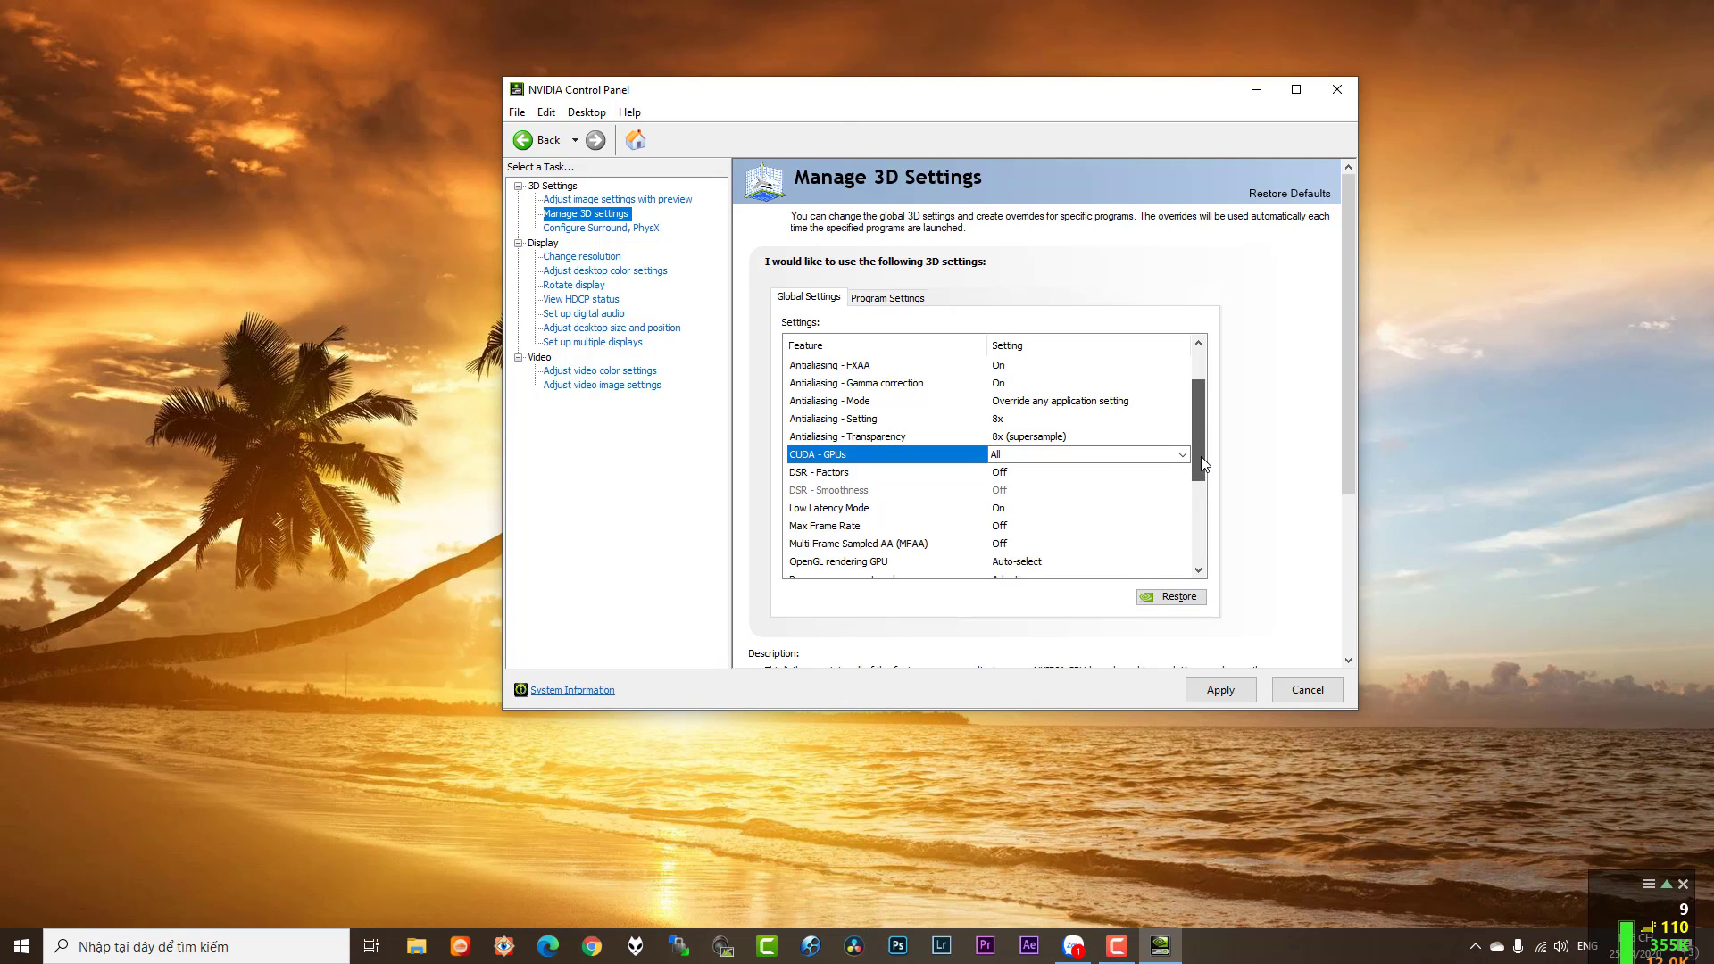
pyautogui.click(1000, 473)
pyautogui.click(1000, 474)
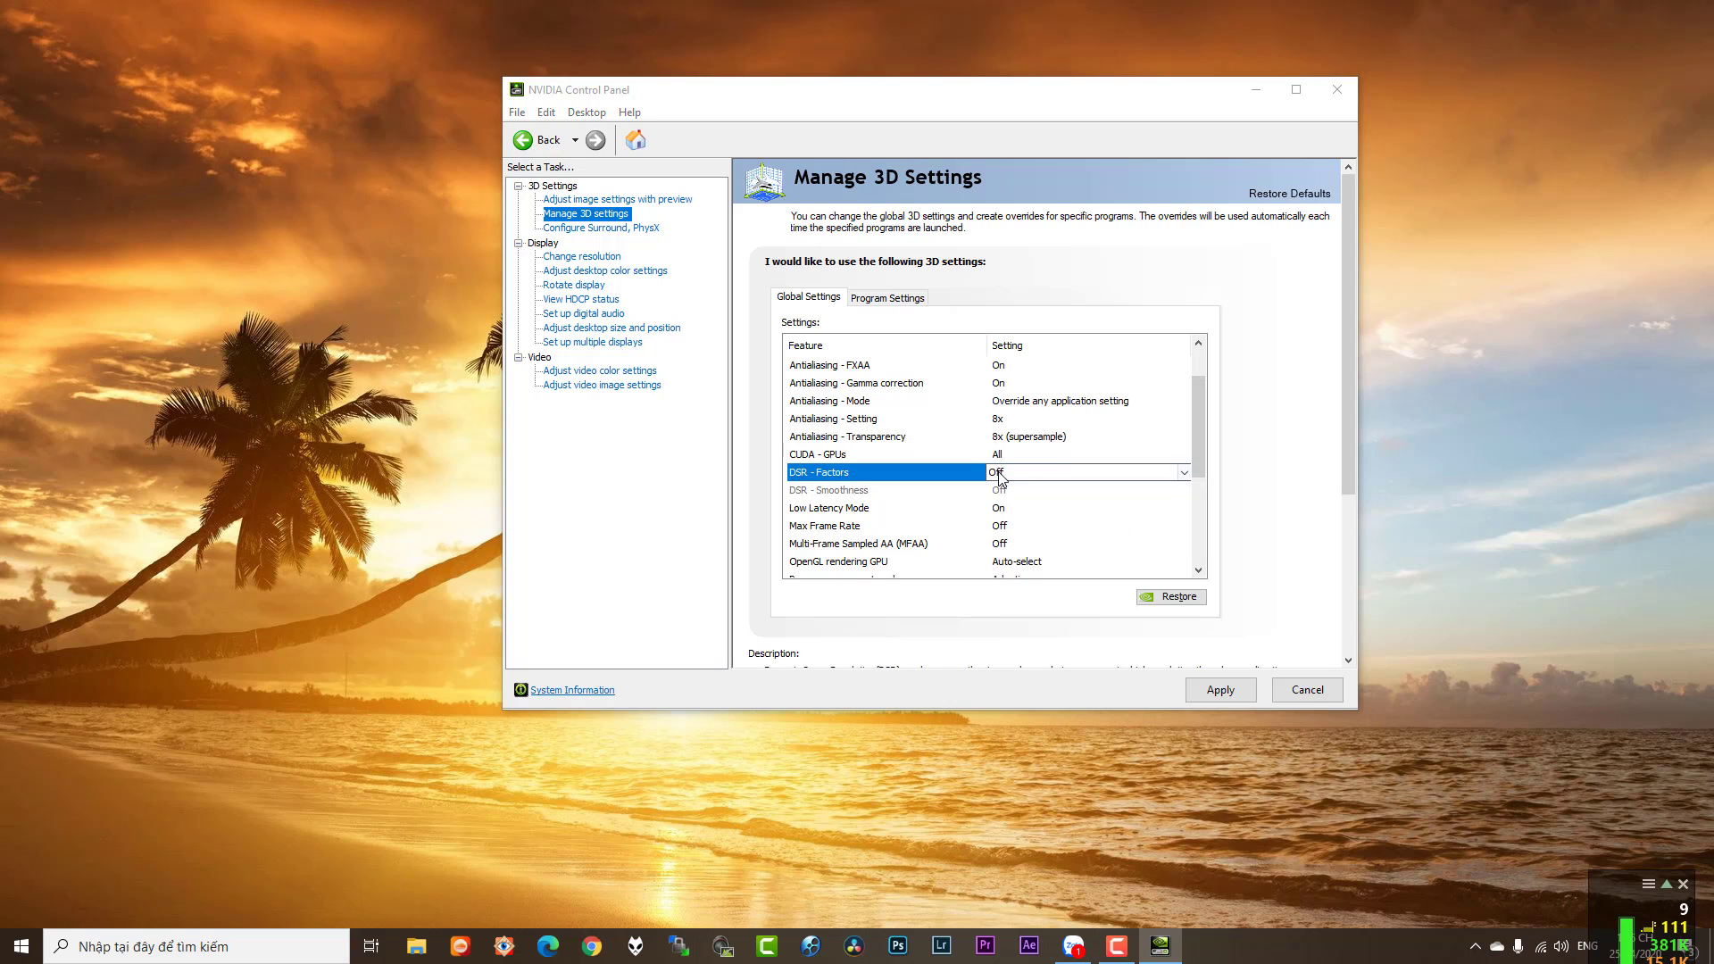
pyautogui.scroll(-1, 1023, 554)
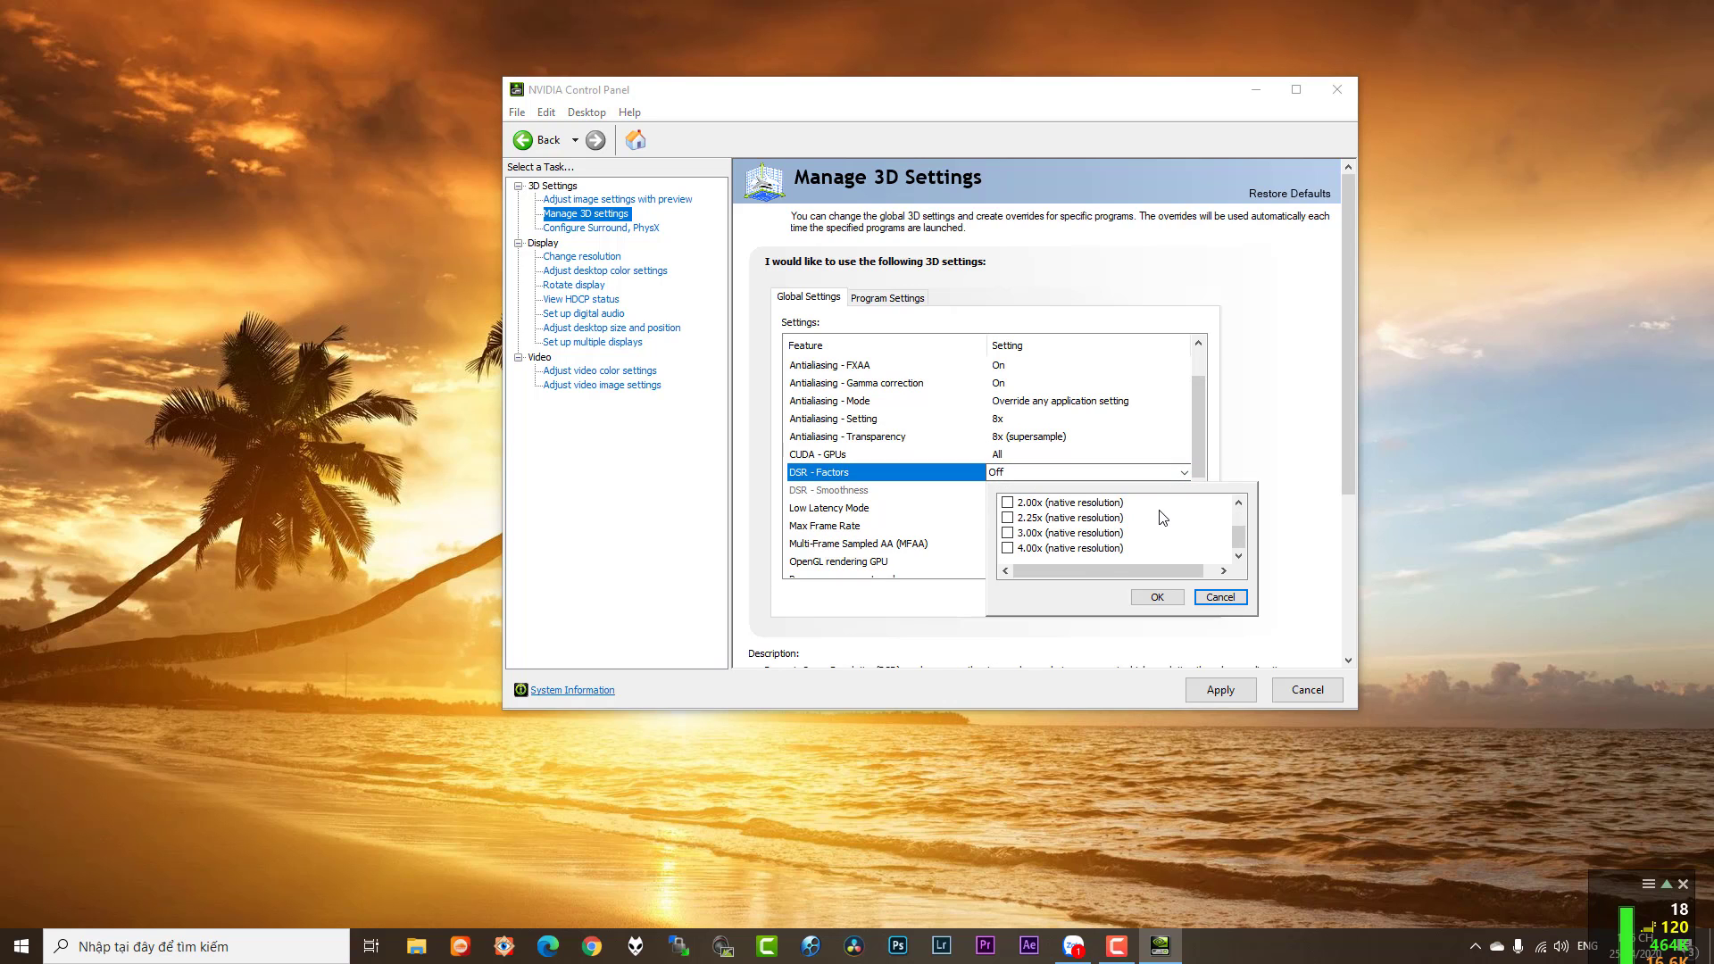
pyautogui.click(1008, 548)
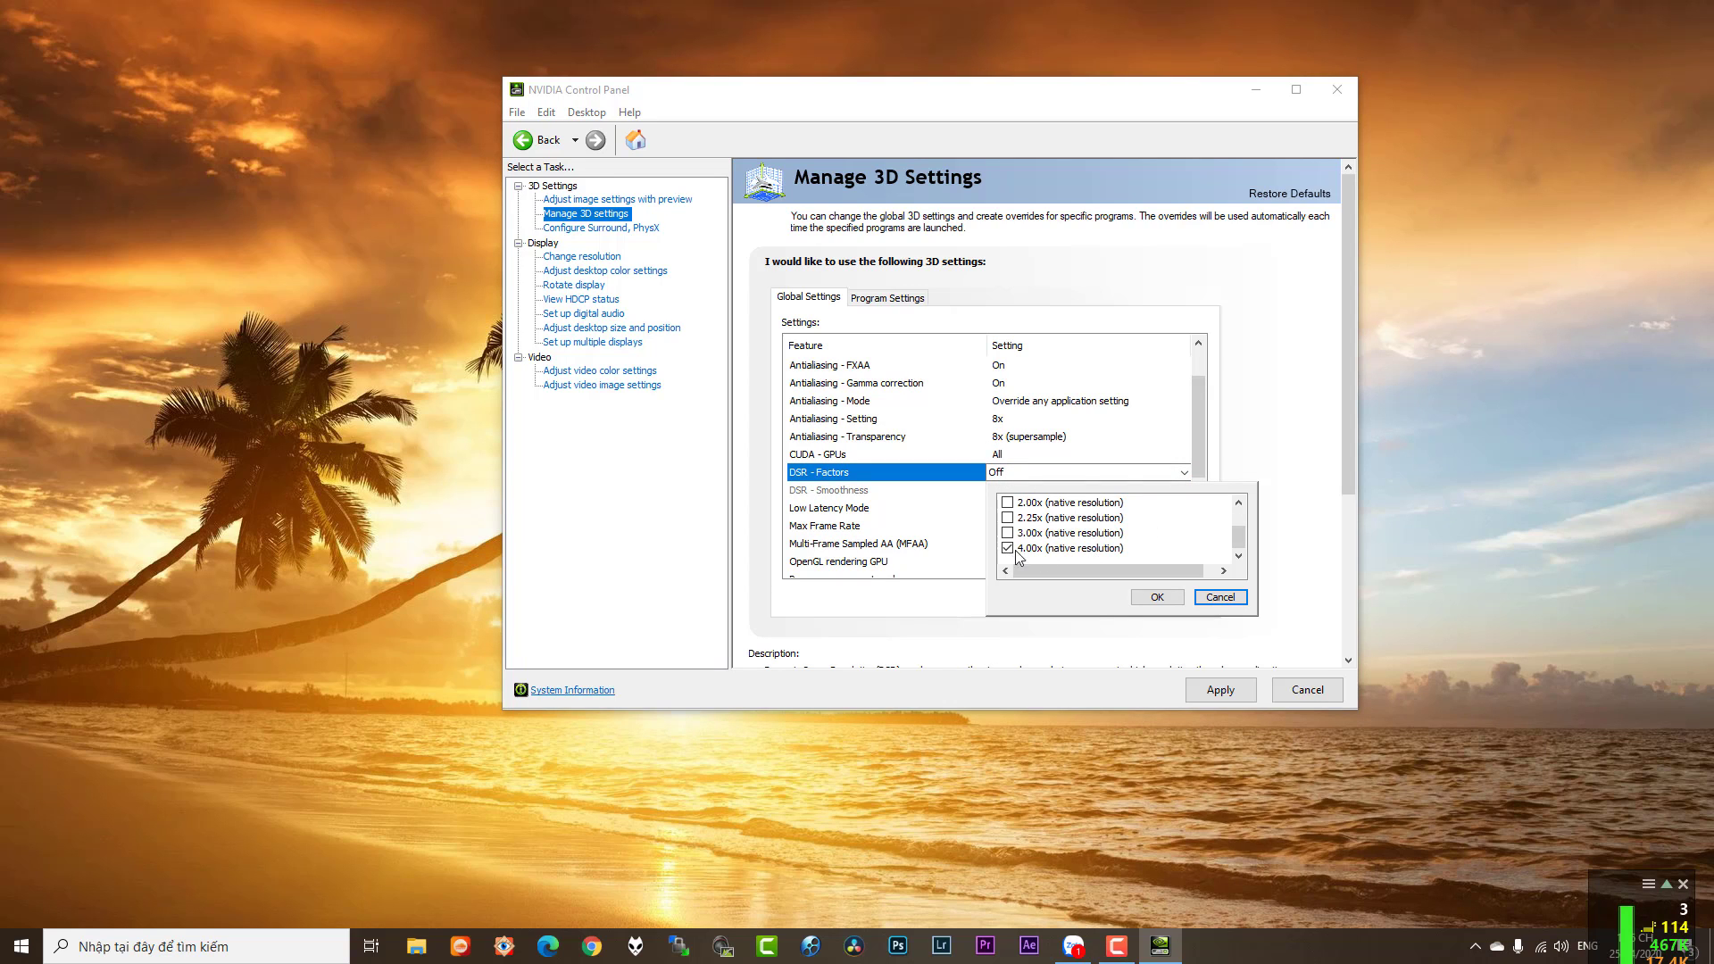
pyautogui.click(1157, 597)
pyautogui.click(1087, 530)
pyautogui.click(1089, 531)
pyautogui.click(1089, 532)
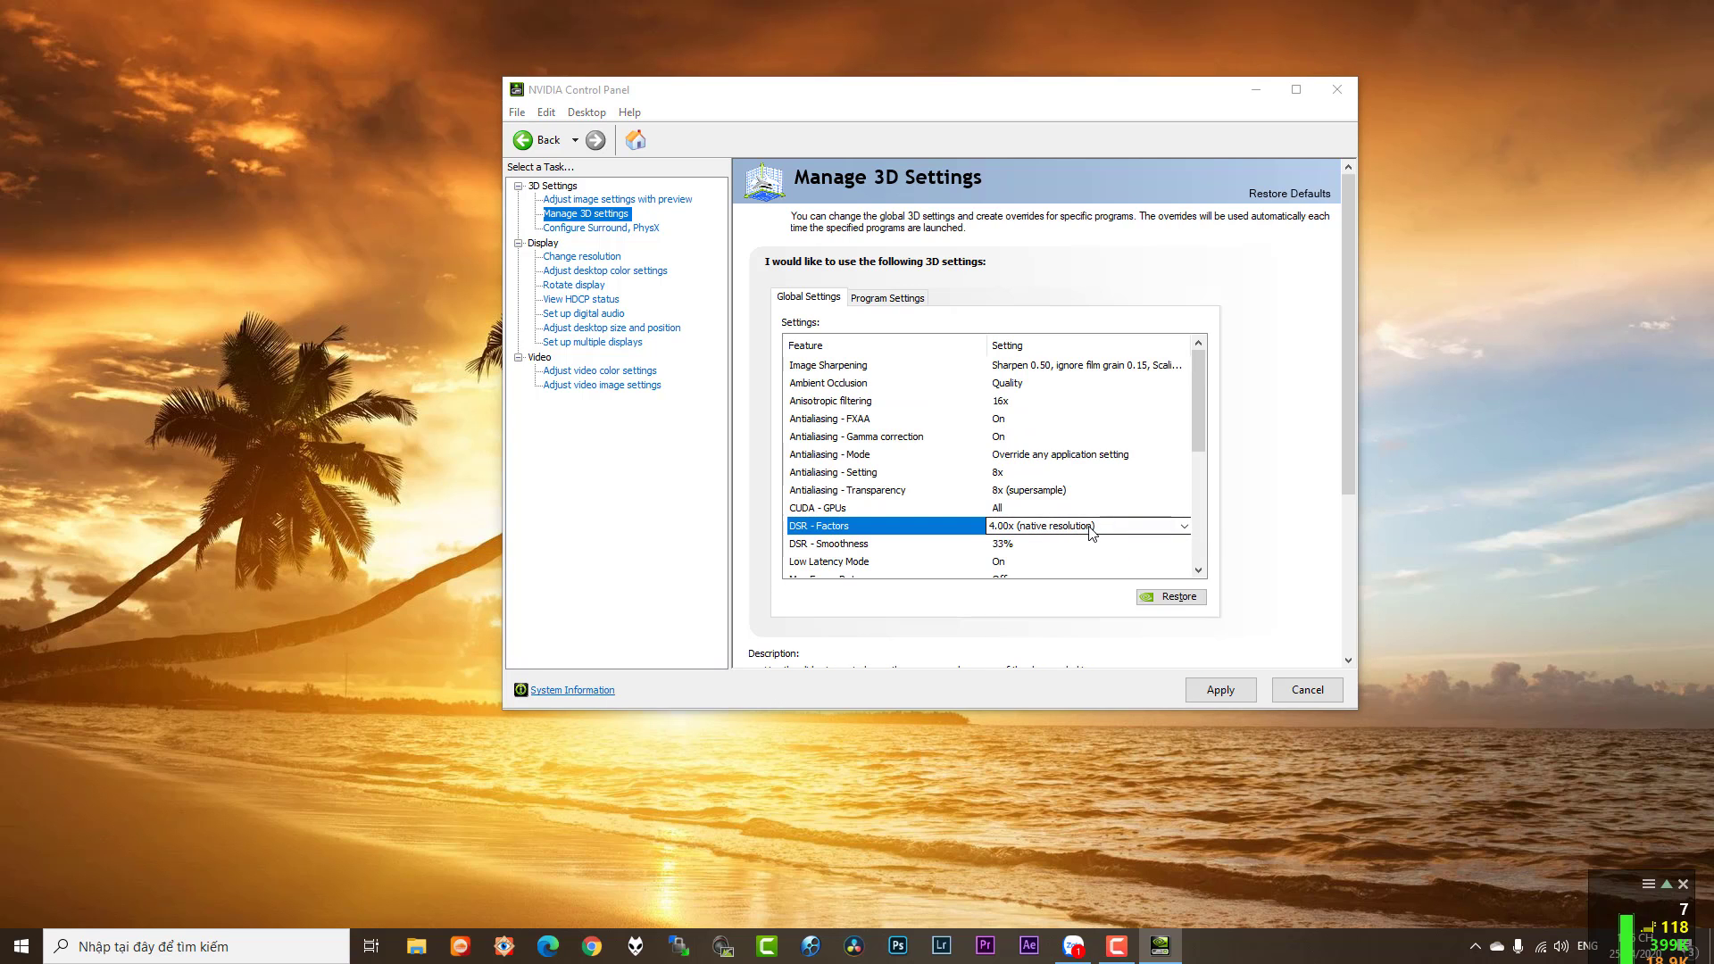
# Step: Accept 33% for DSR - Smoothness and set Low Latency Mode to Ultra
pyautogui.moveTo(1197, 444); pyautogui.dragTo(1198, 475)
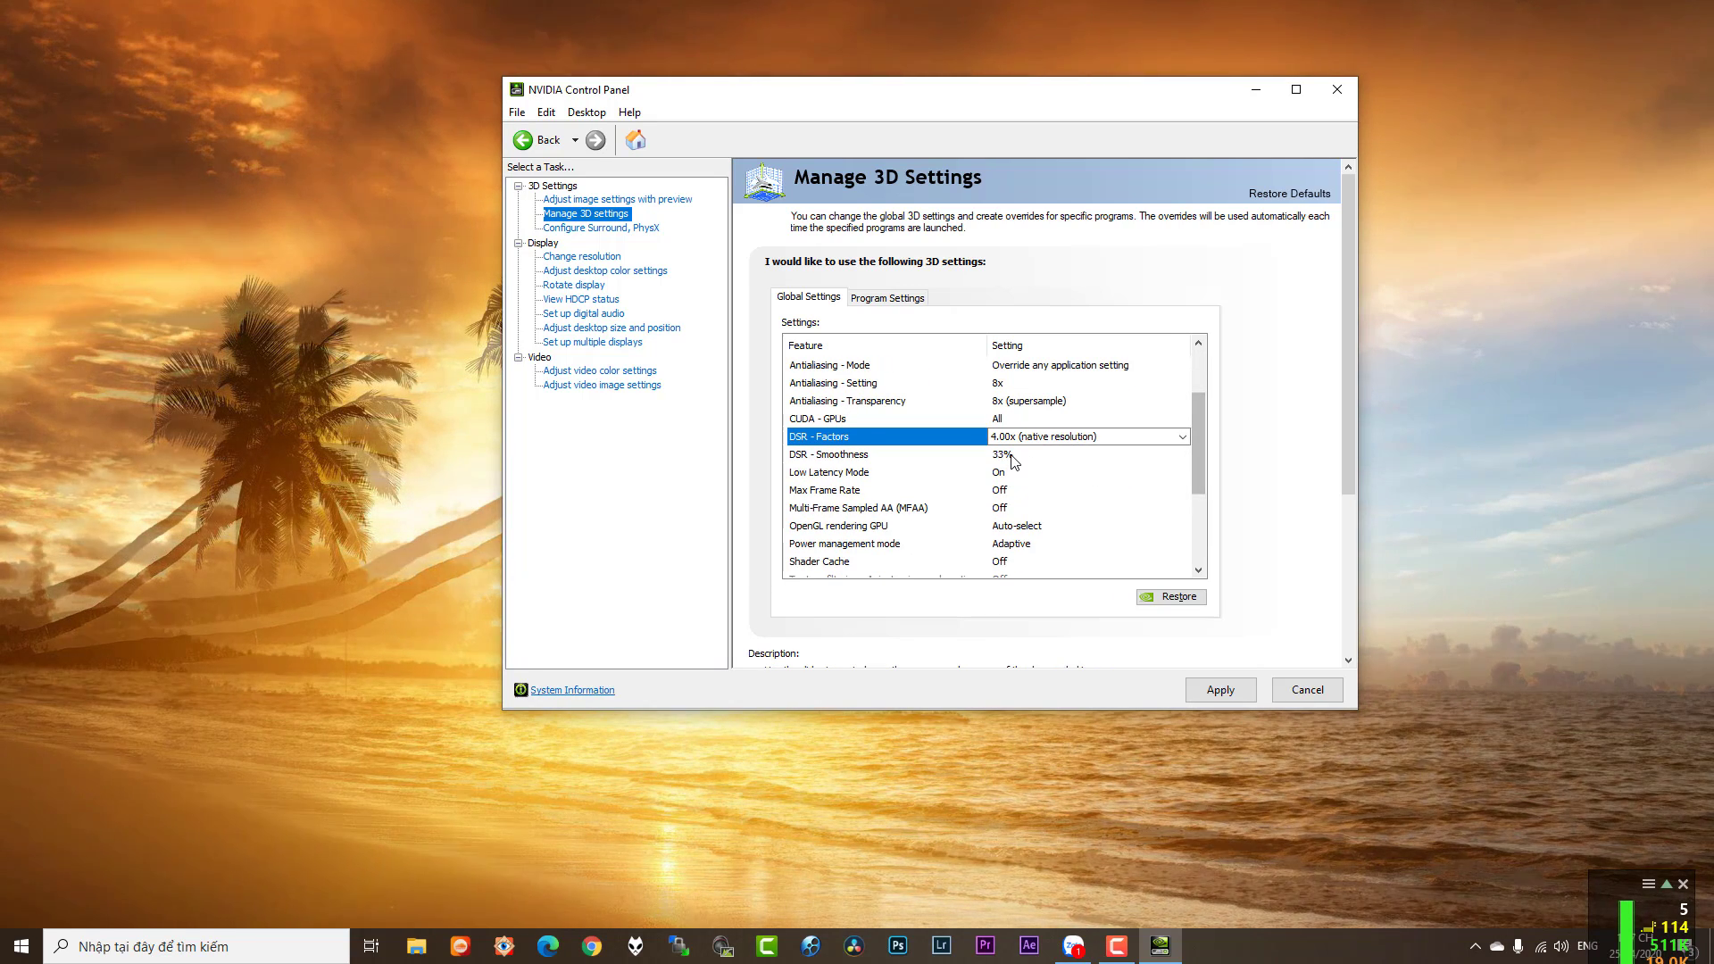
pyautogui.click(1008, 457)
pyautogui.click(1009, 457)
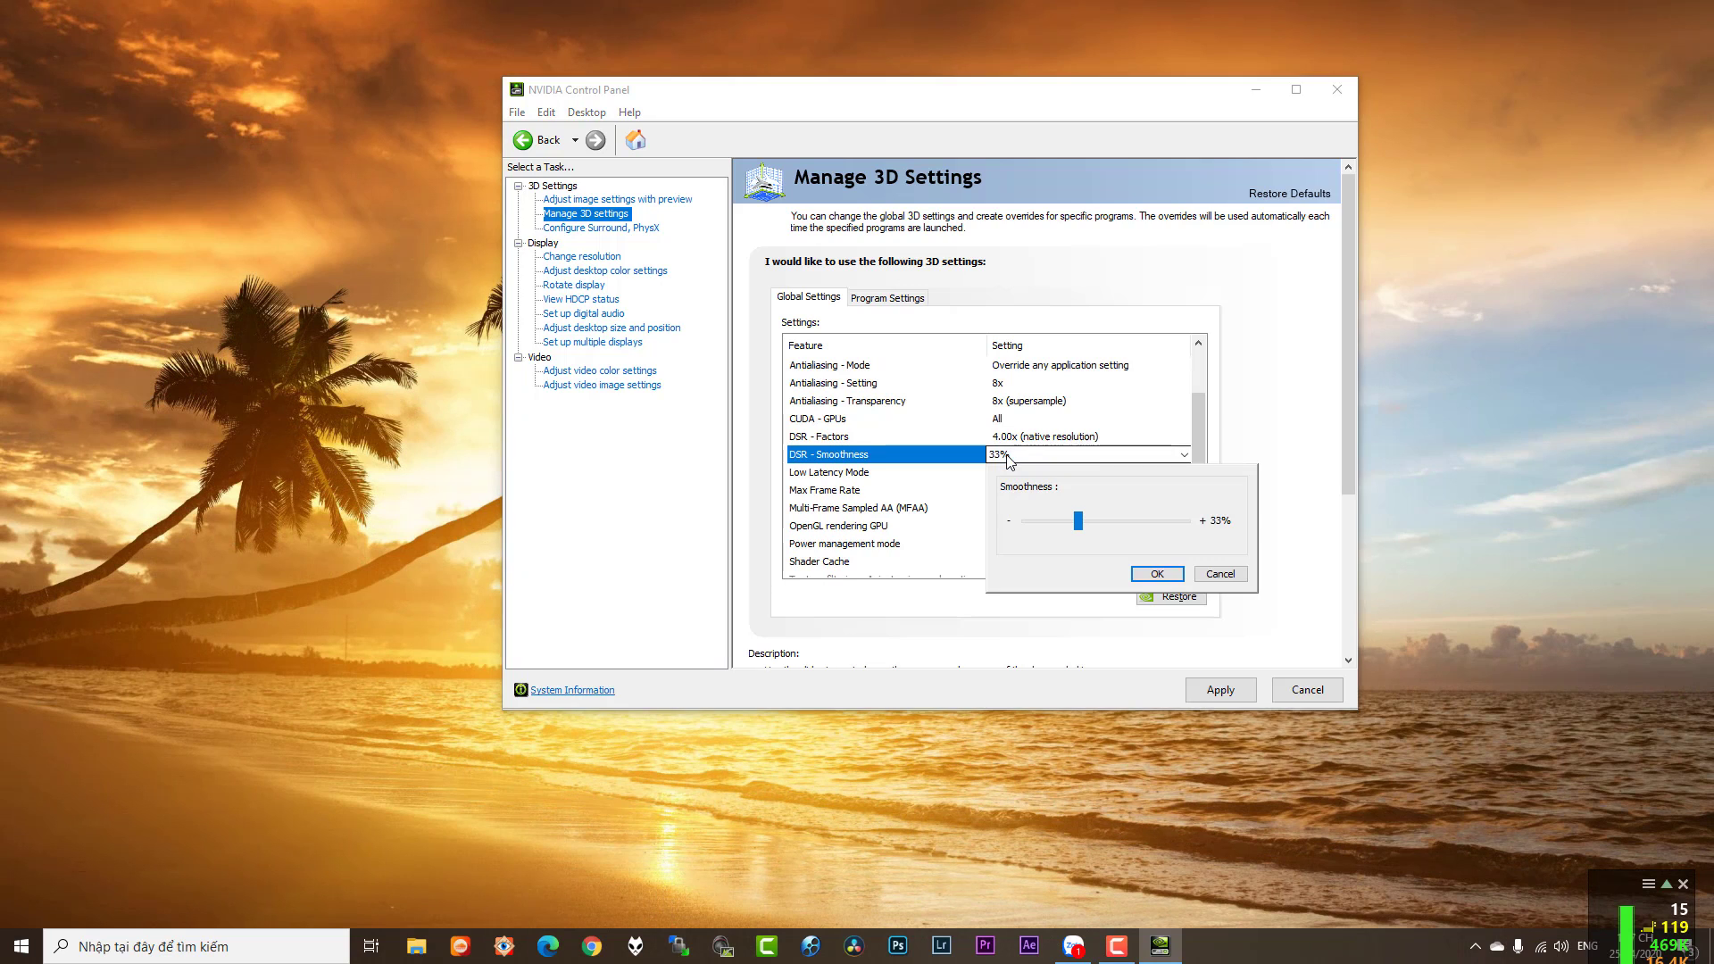
pyautogui.click(1146, 576)
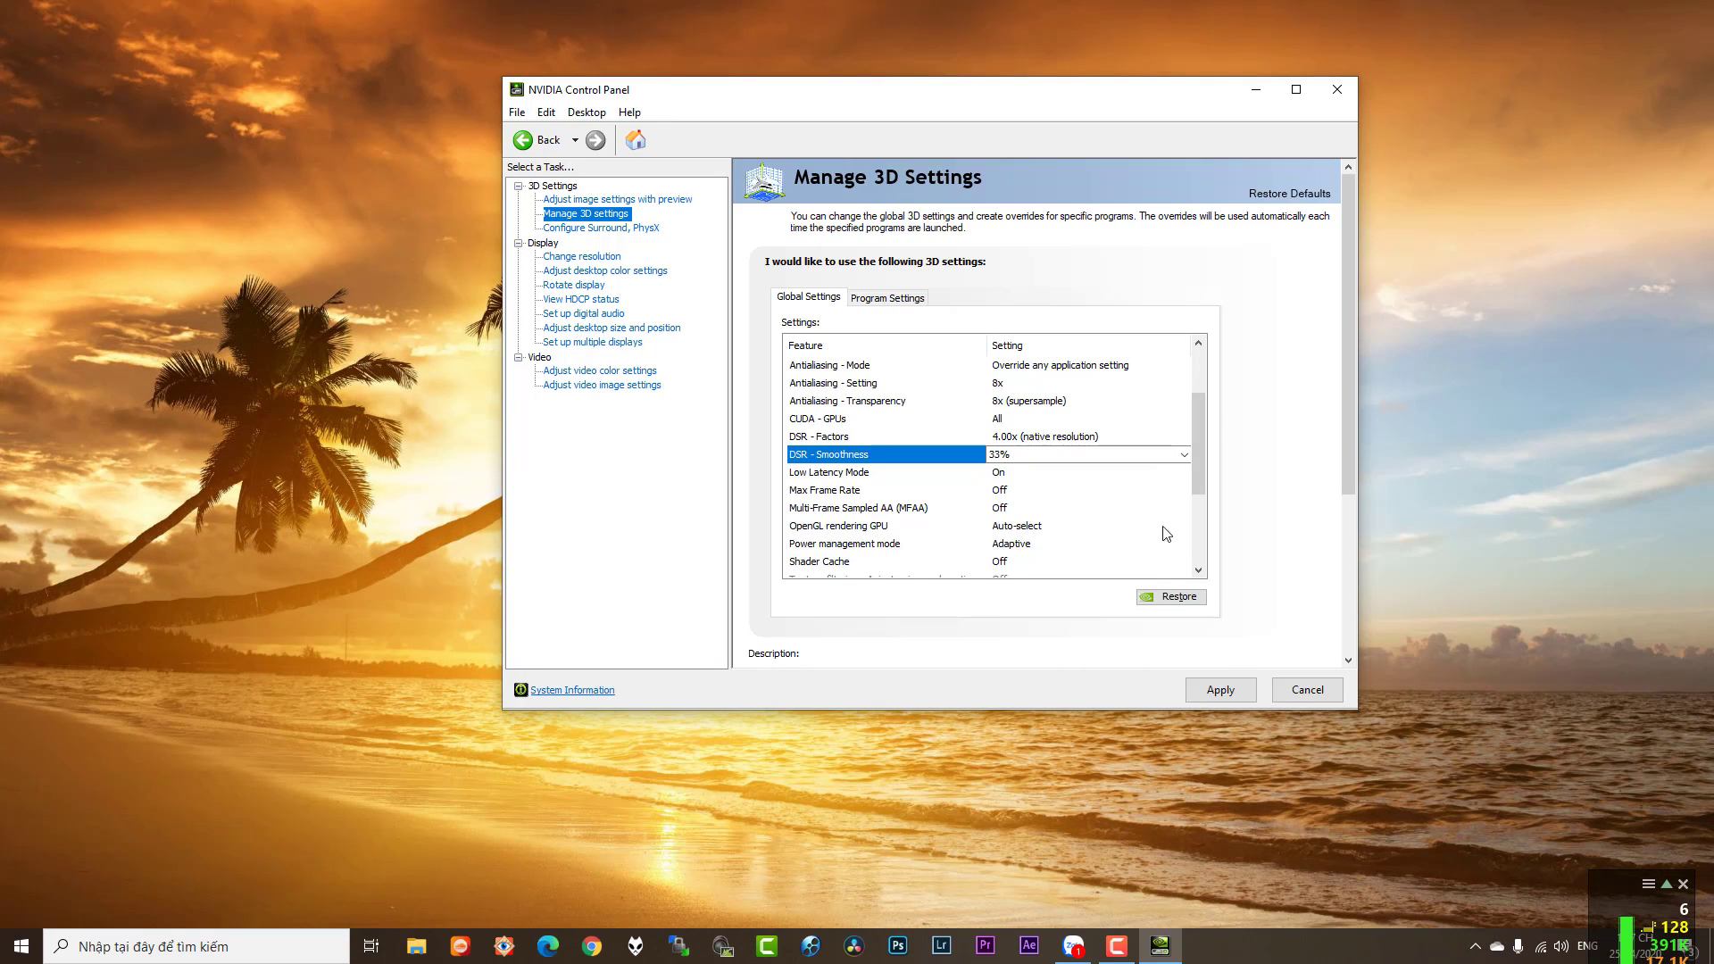
pyautogui.click(1003, 473)
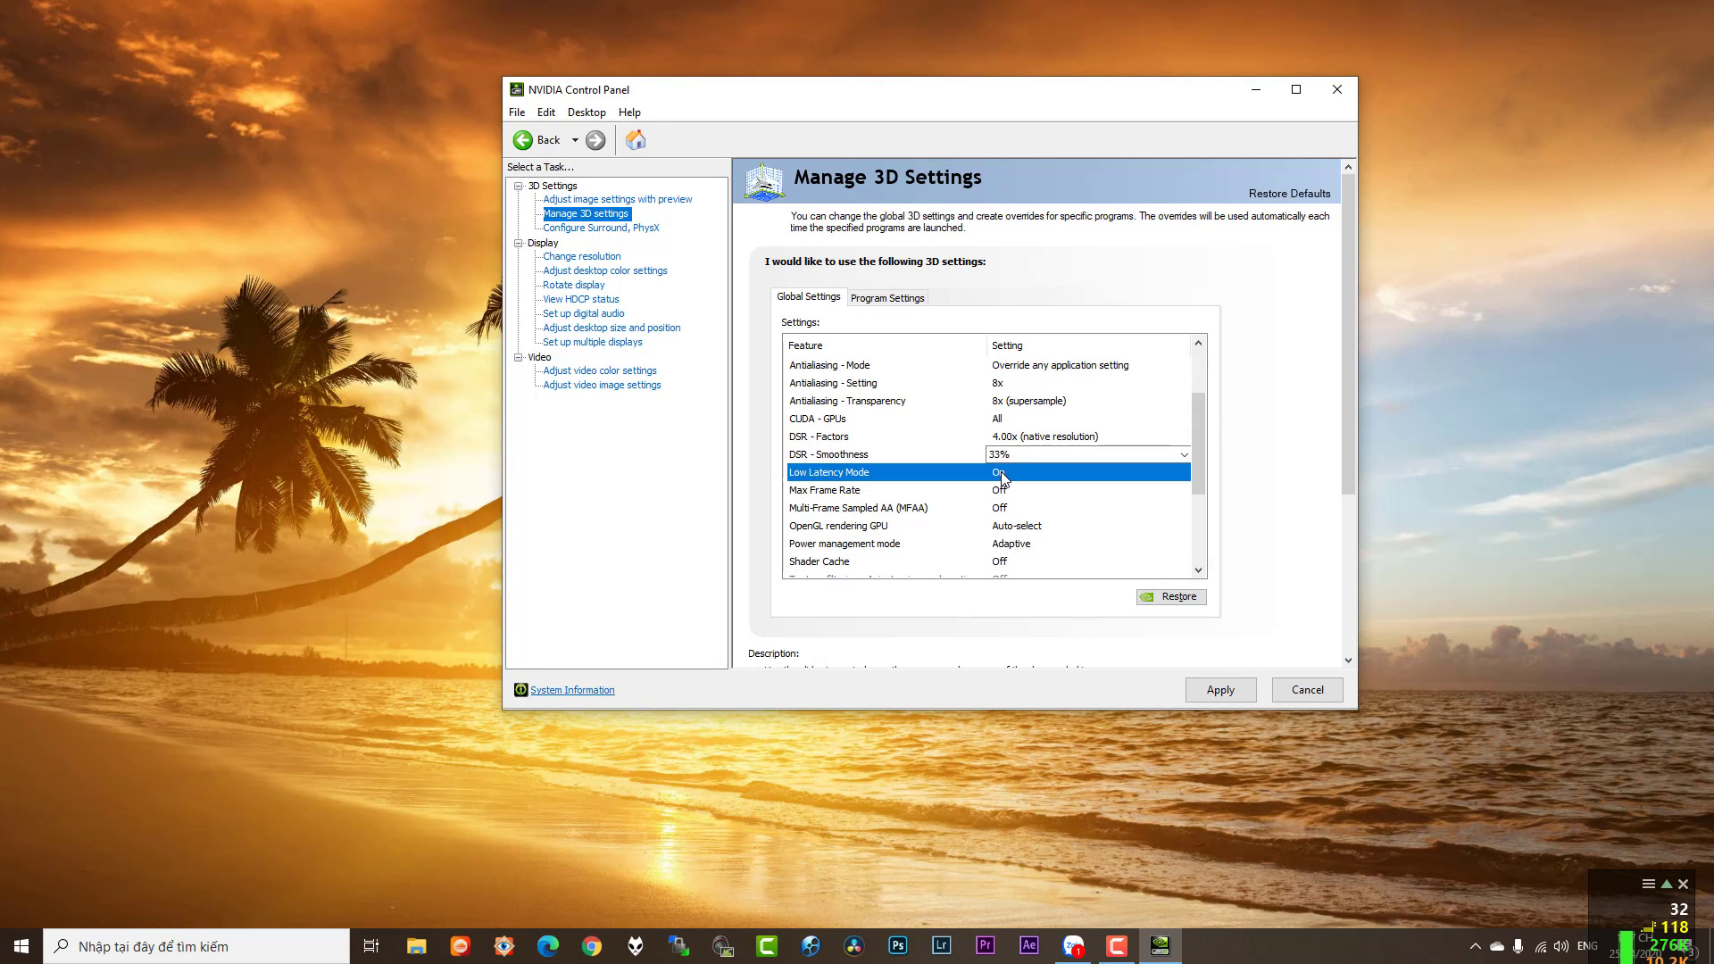
pyautogui.click(1004, 474)
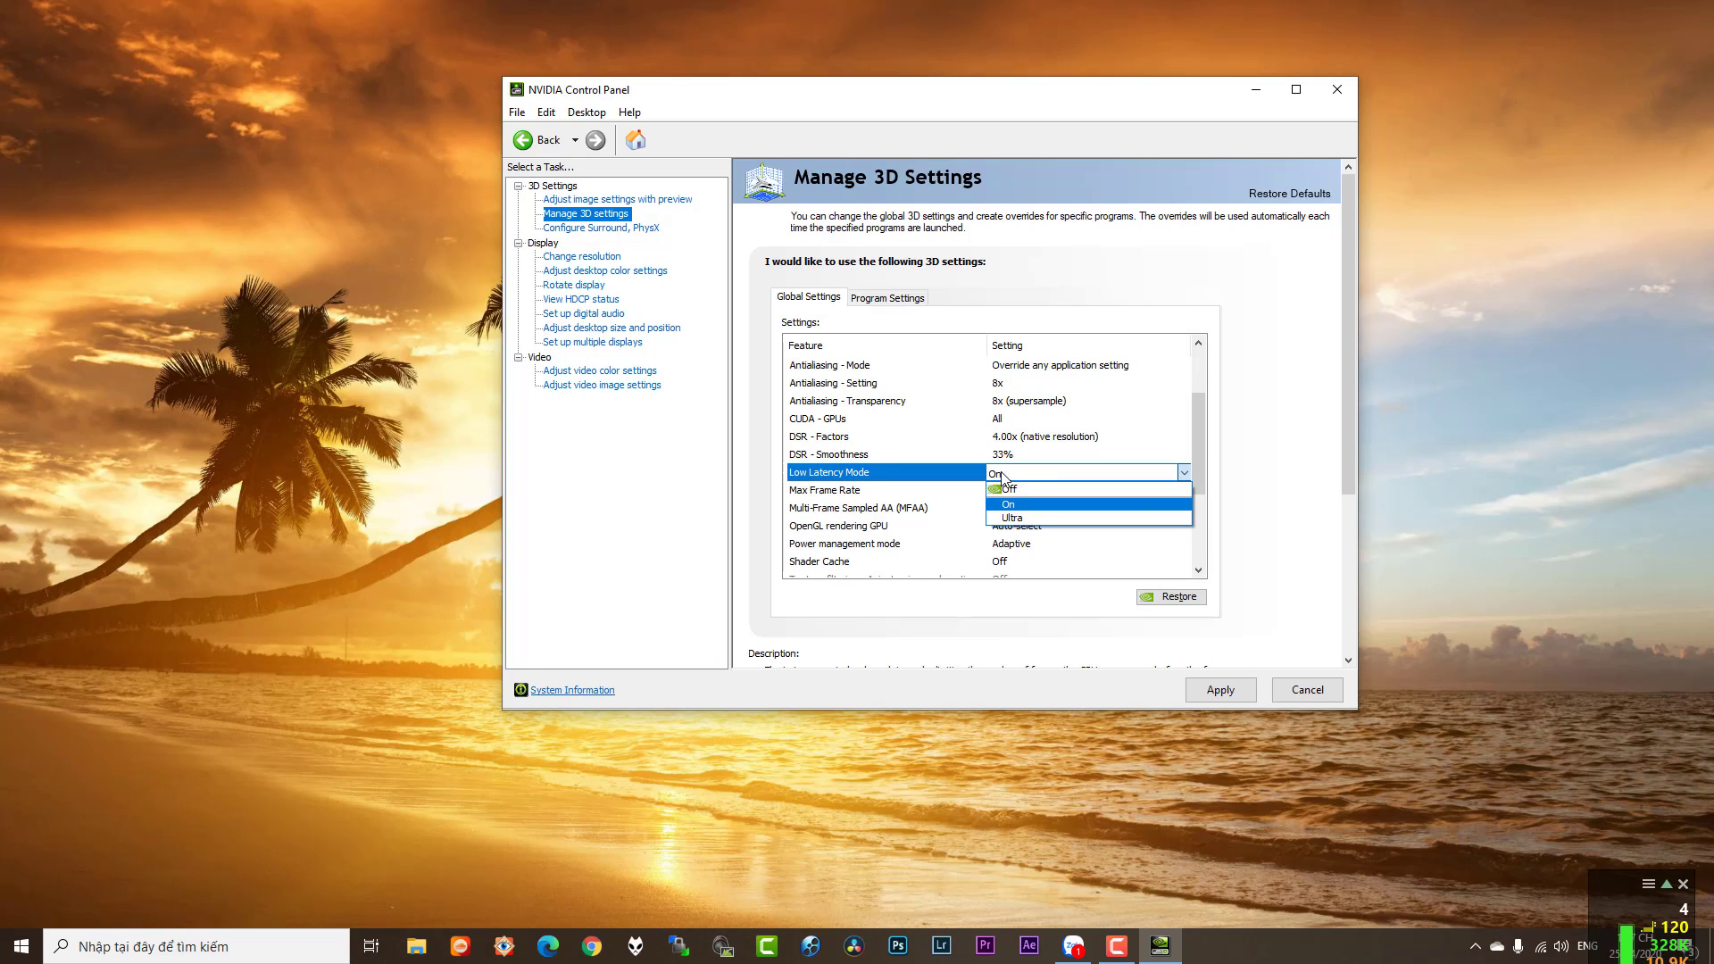
pyautogui.click(1017, 519)
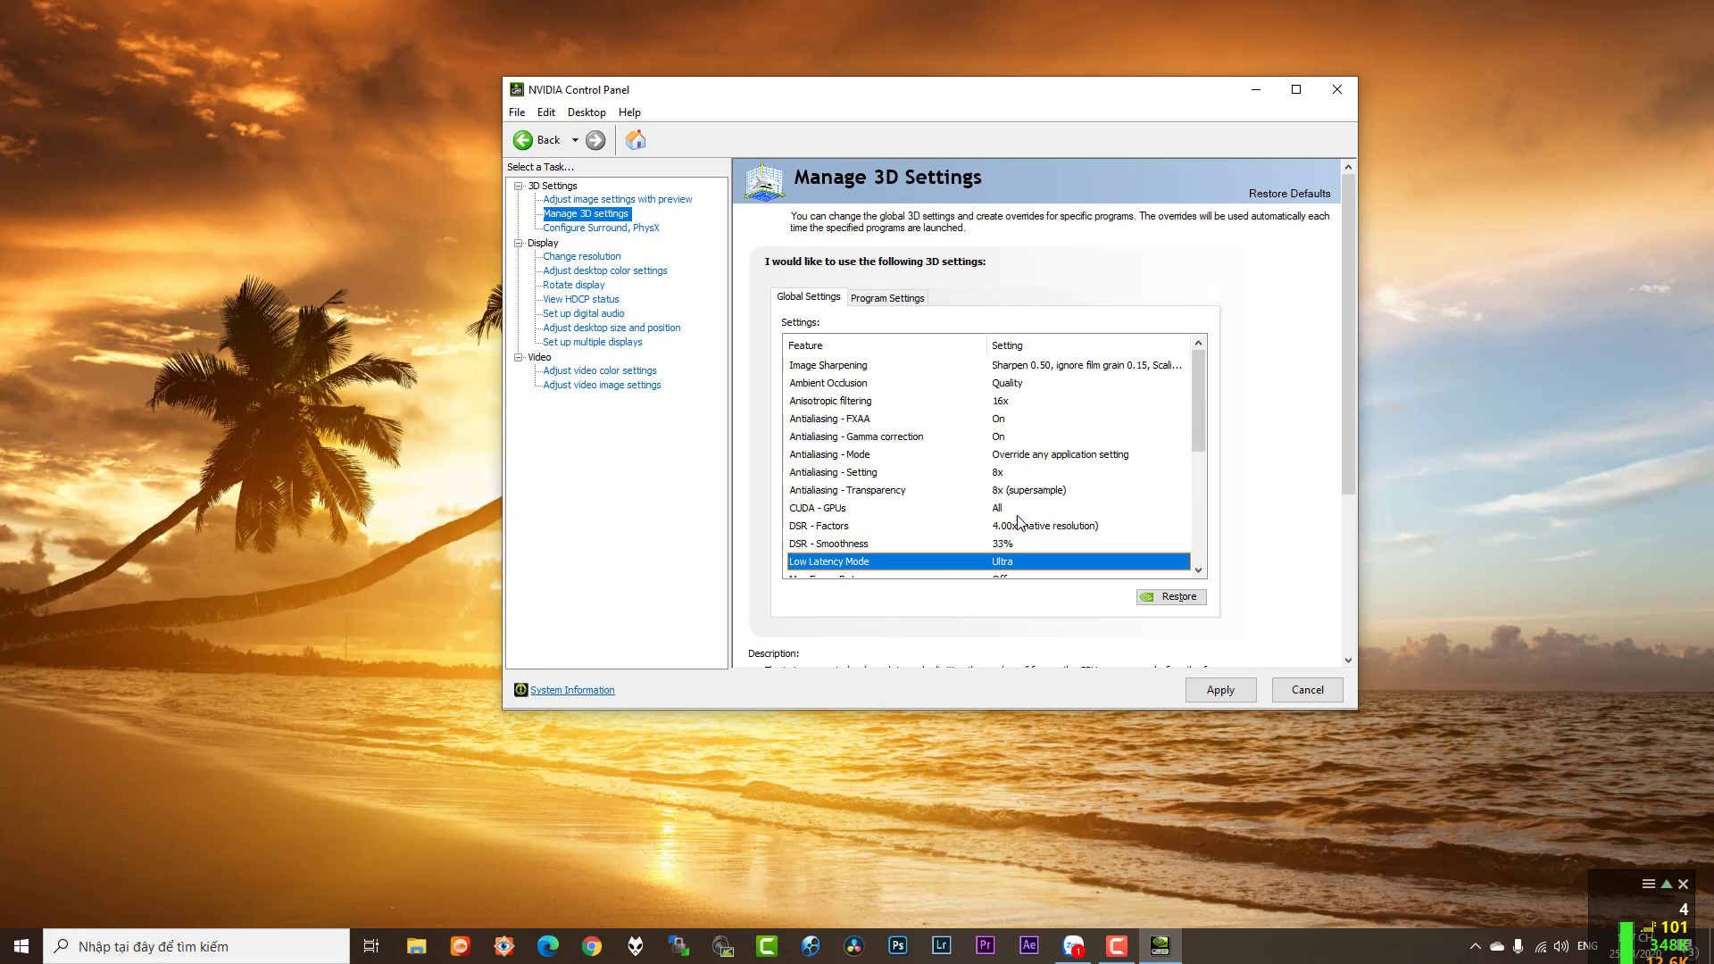
# Step: Turn on the global Max Frame Rate limit and set it to 60 FPS
pyautogui.scroll(-2, 1198, 442)
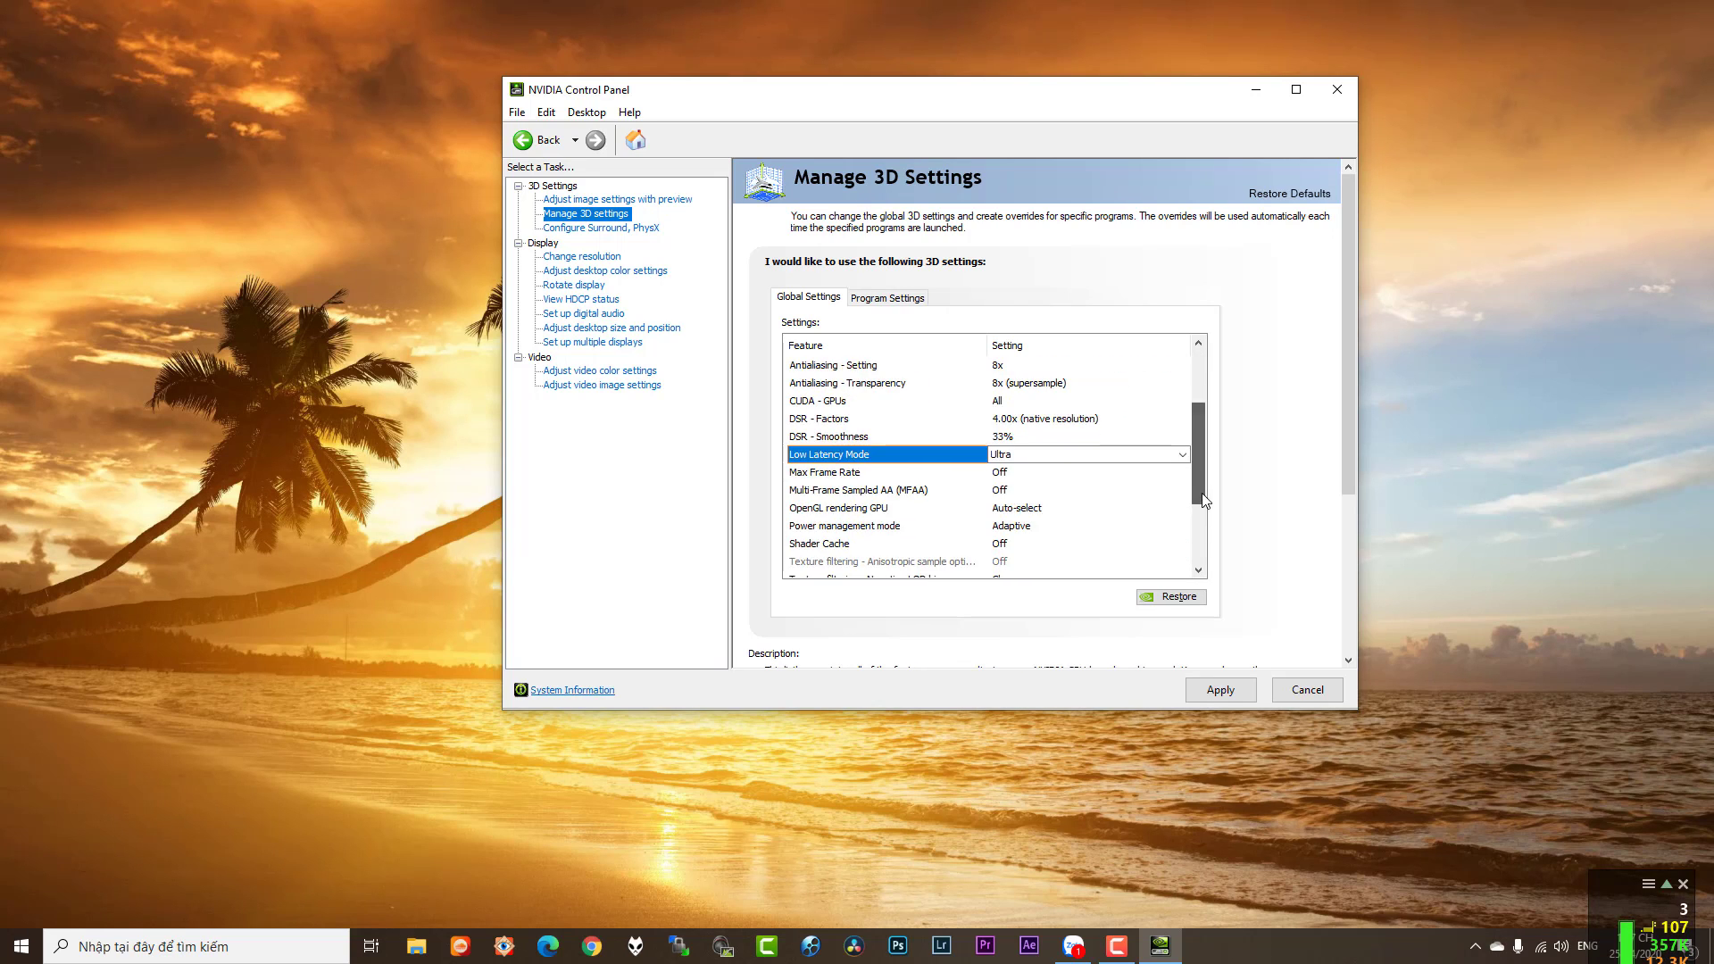
pyautogui.click(1005, 480)
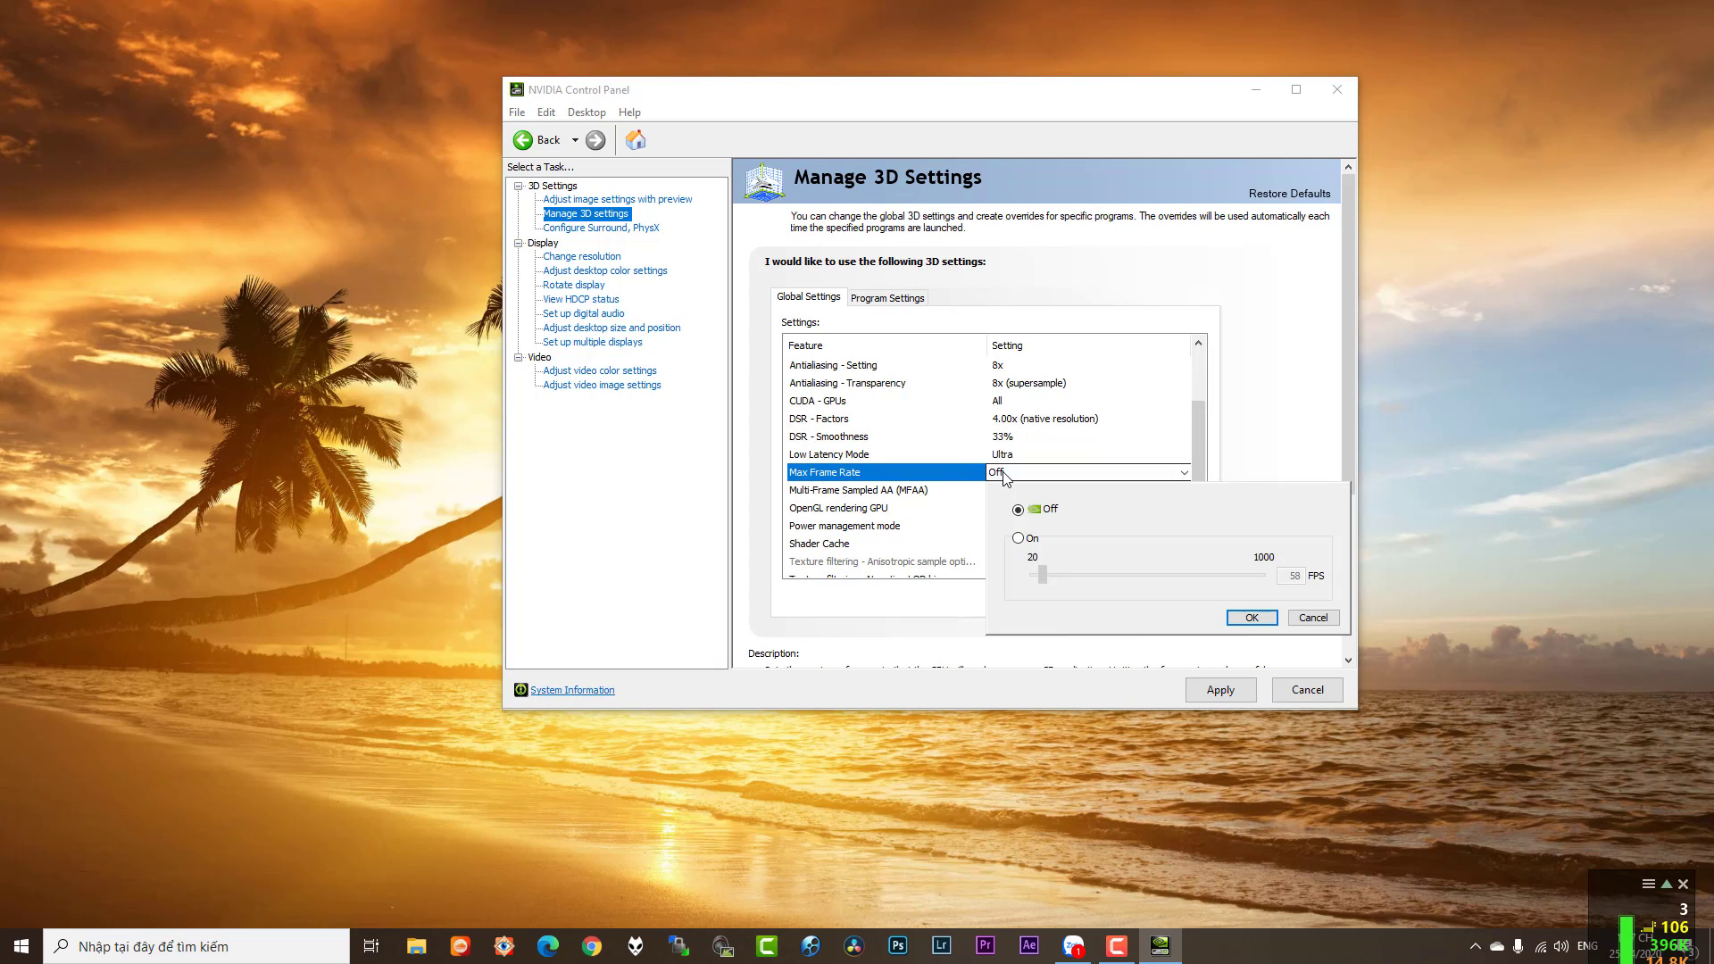
pyautogui.click(1018, 539)
pyautogui.moveTo(1042, 576)
pyautogui.mouseDown()
pyautogui.moveTo(1161, 580)
pyautogui.moveTo(1041, 582)
pyautogui.mouseUp()
pyautogui.moveTo(1303, 579); pyautogui.dragTo(1289, 578)
pyautogui.write('60')
pyautogui.click(1272, 622)
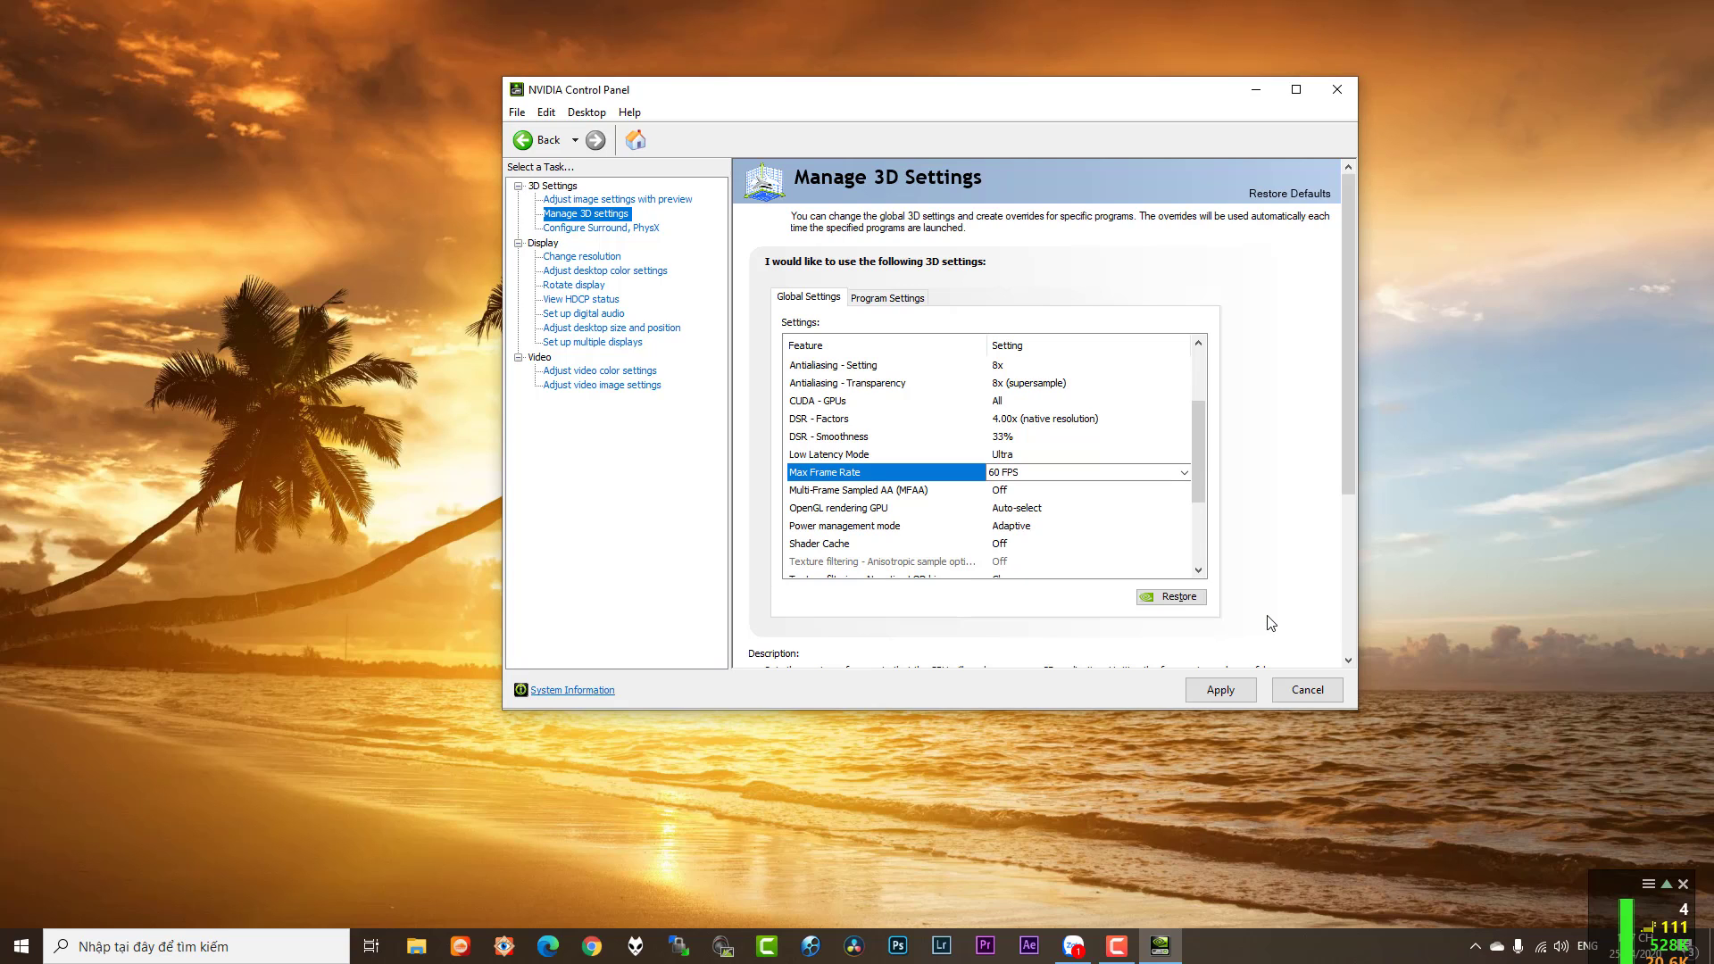
# Step: Turn on Multi-Frame Sampled AA (MFAA) in the global 3D settings
pyautogui.click(996, 491)
pyautogui.click(995, 491)
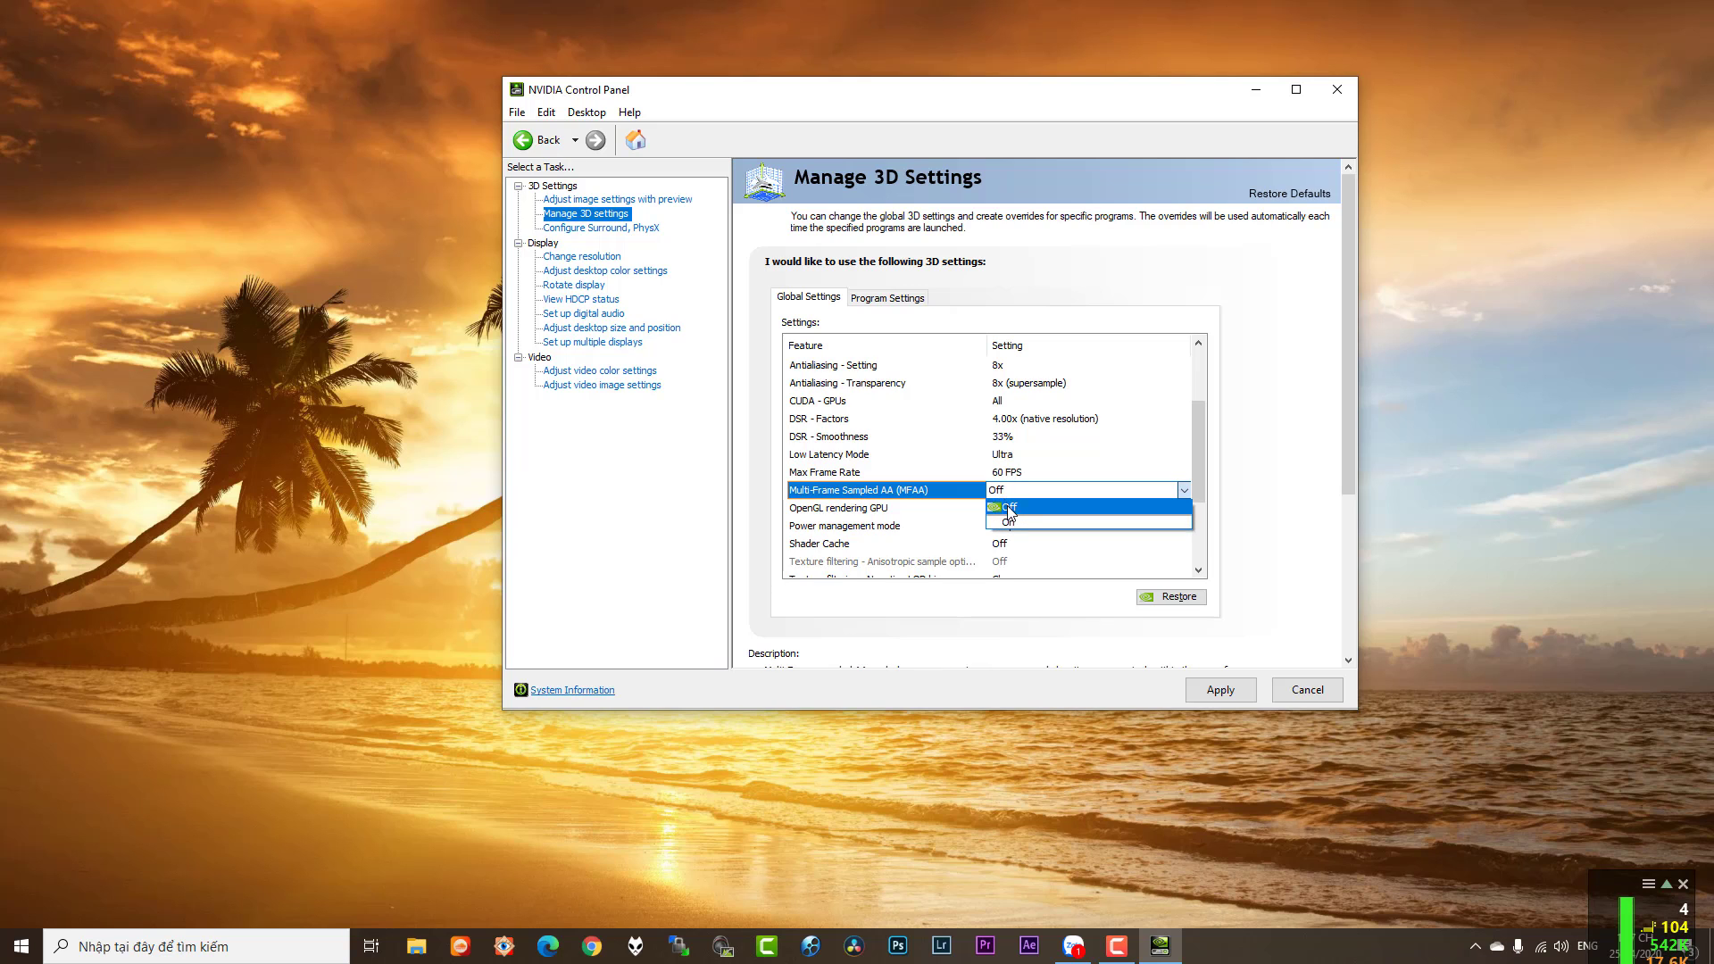
pyautogui.click(1007, 522)
# Step: Set the global OpenGL rendering GPU to GeForce GTX 1050 Ti
pyautogui.scroll(-3, 1187, 442)
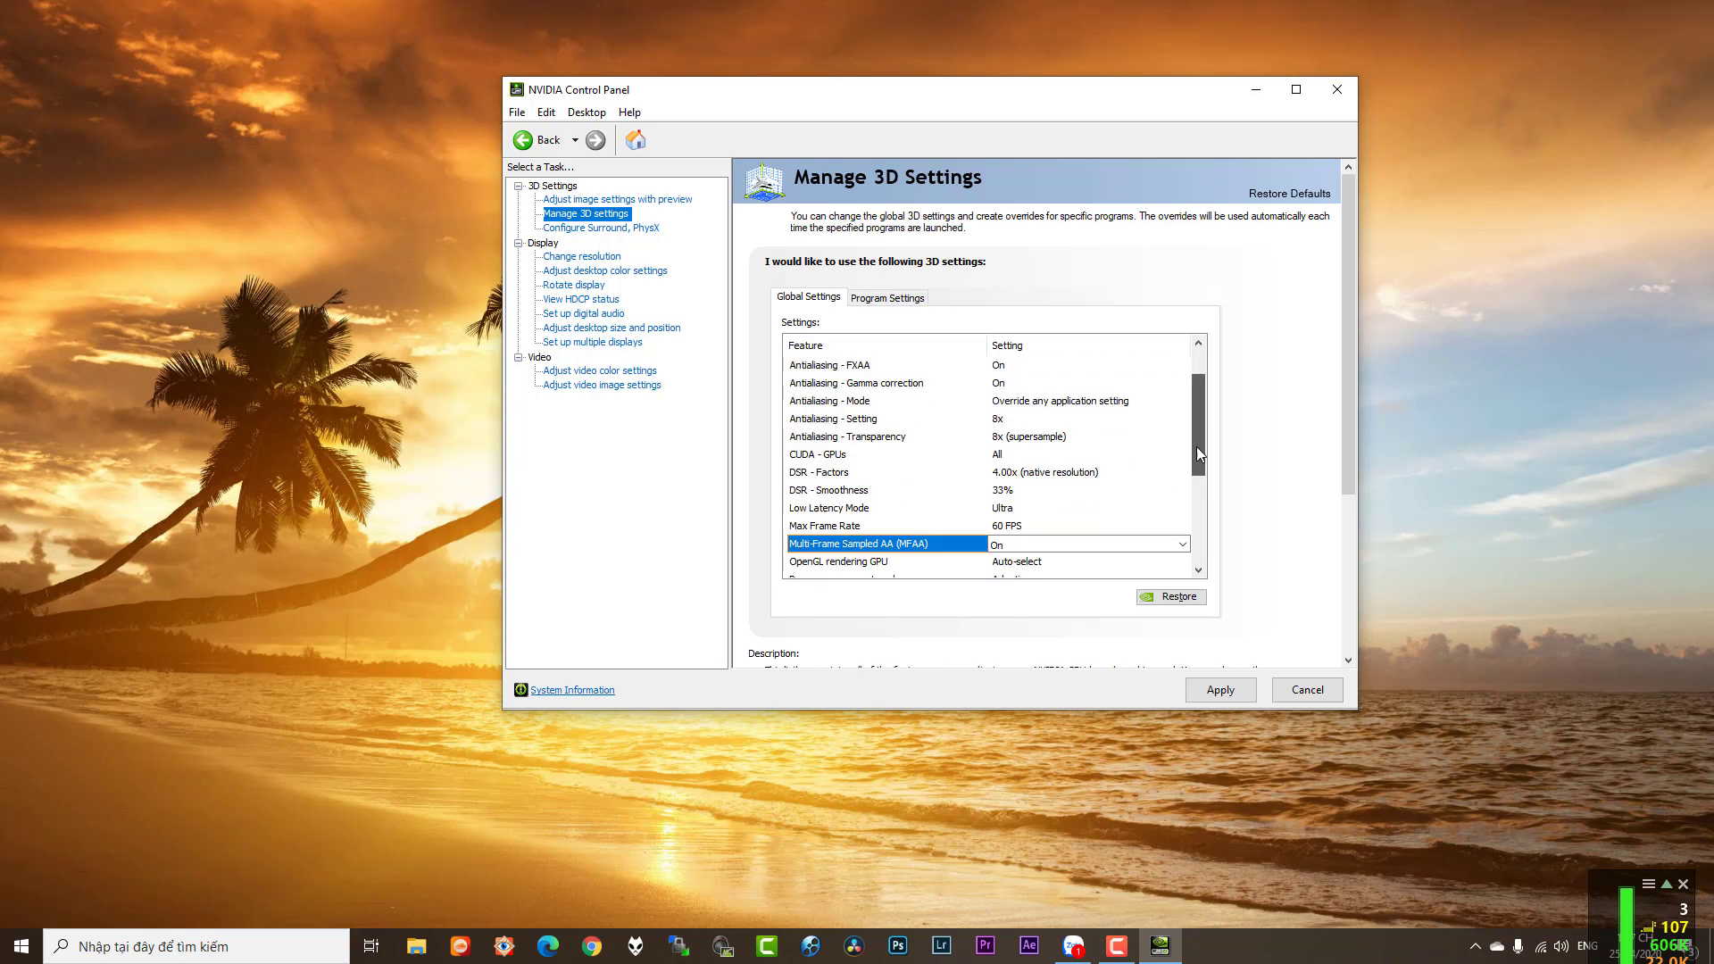
pyautogui.moveTo(1198, 454); pyautogui.dragTo(1199, 479)
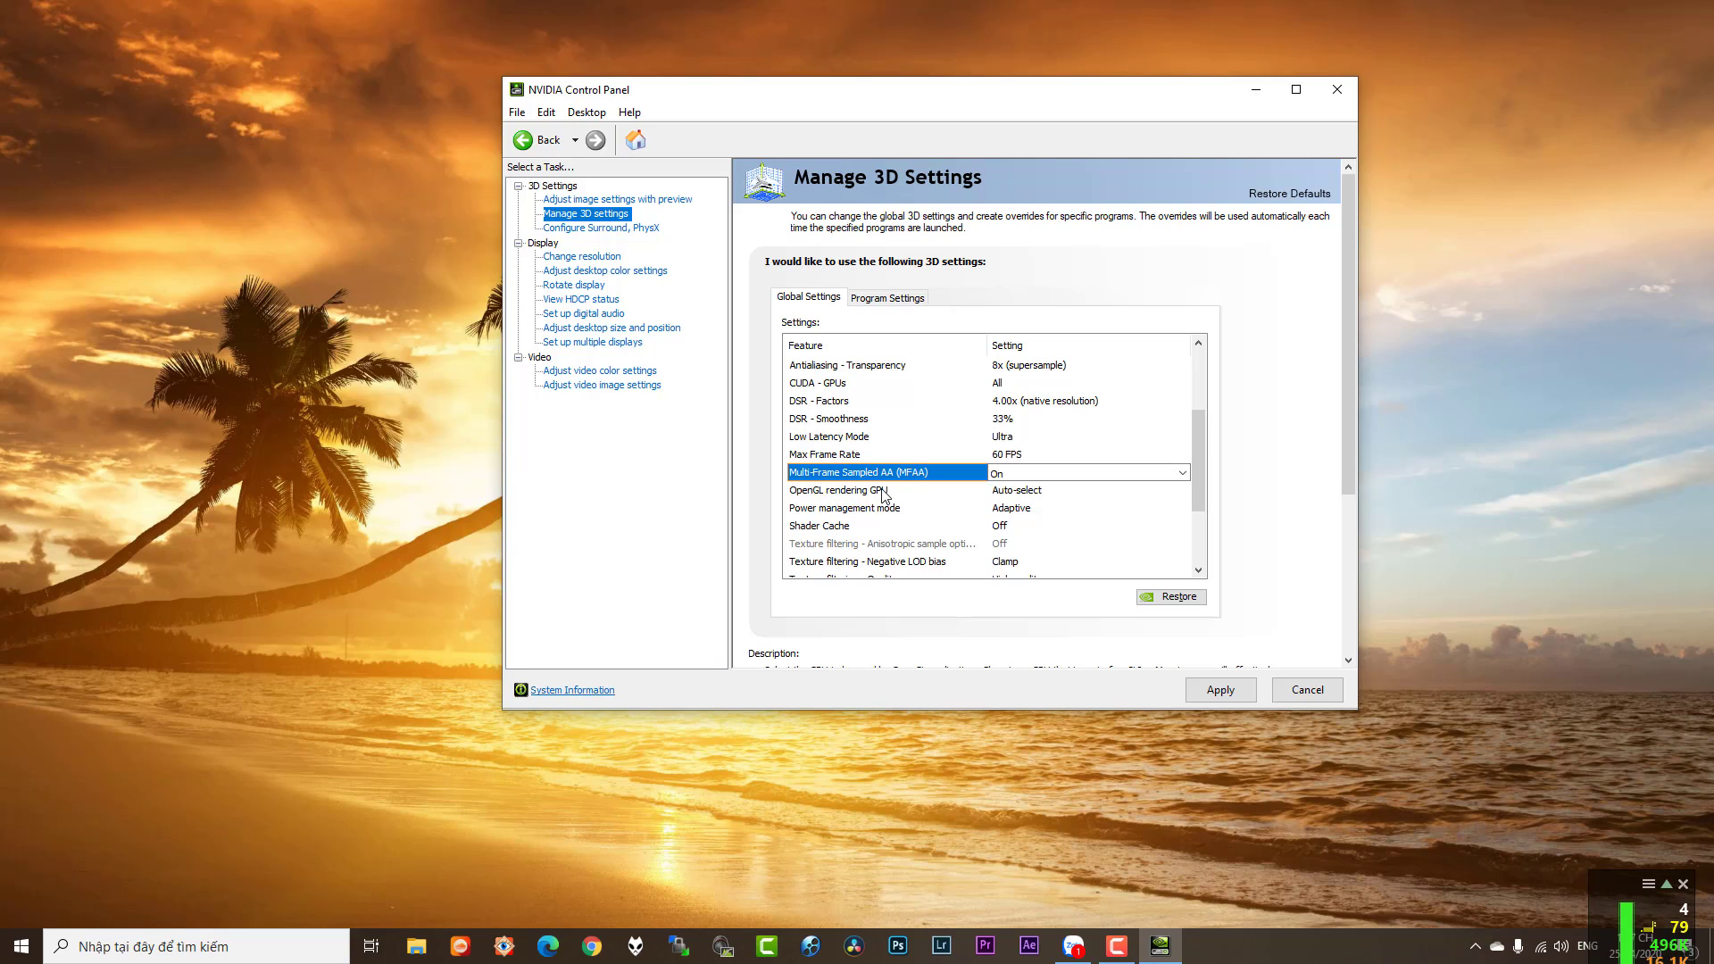
pyautogui.click(1004, 498)
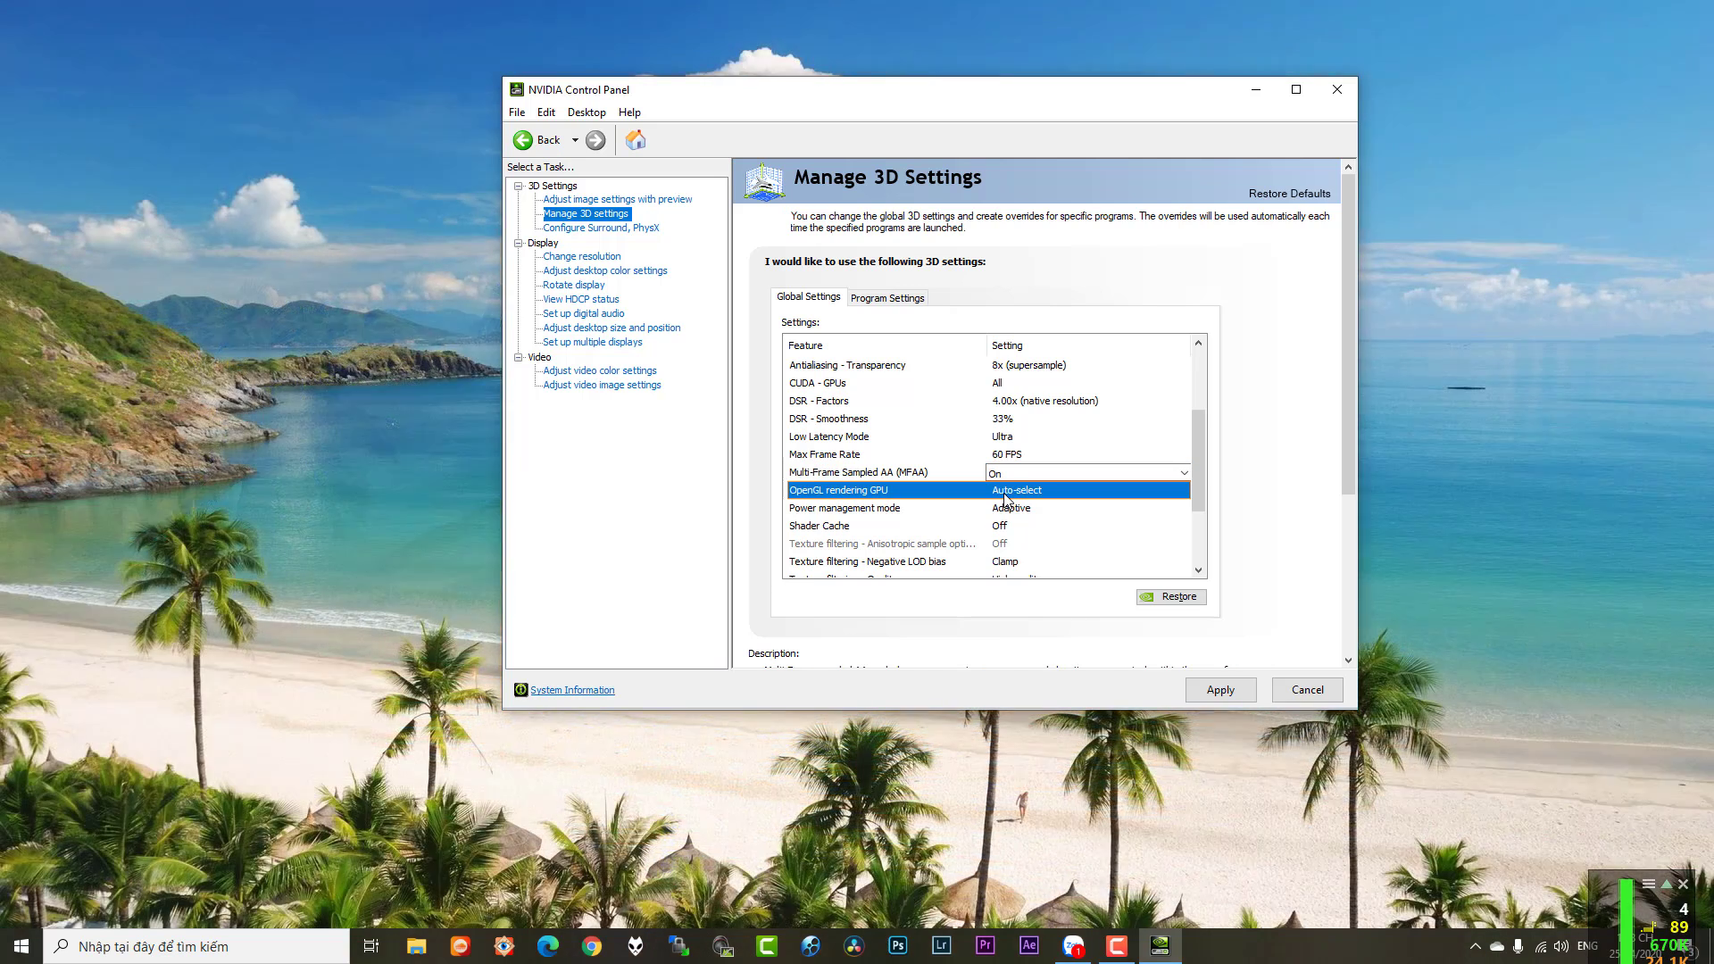
pyautogui.click(1005, 499)
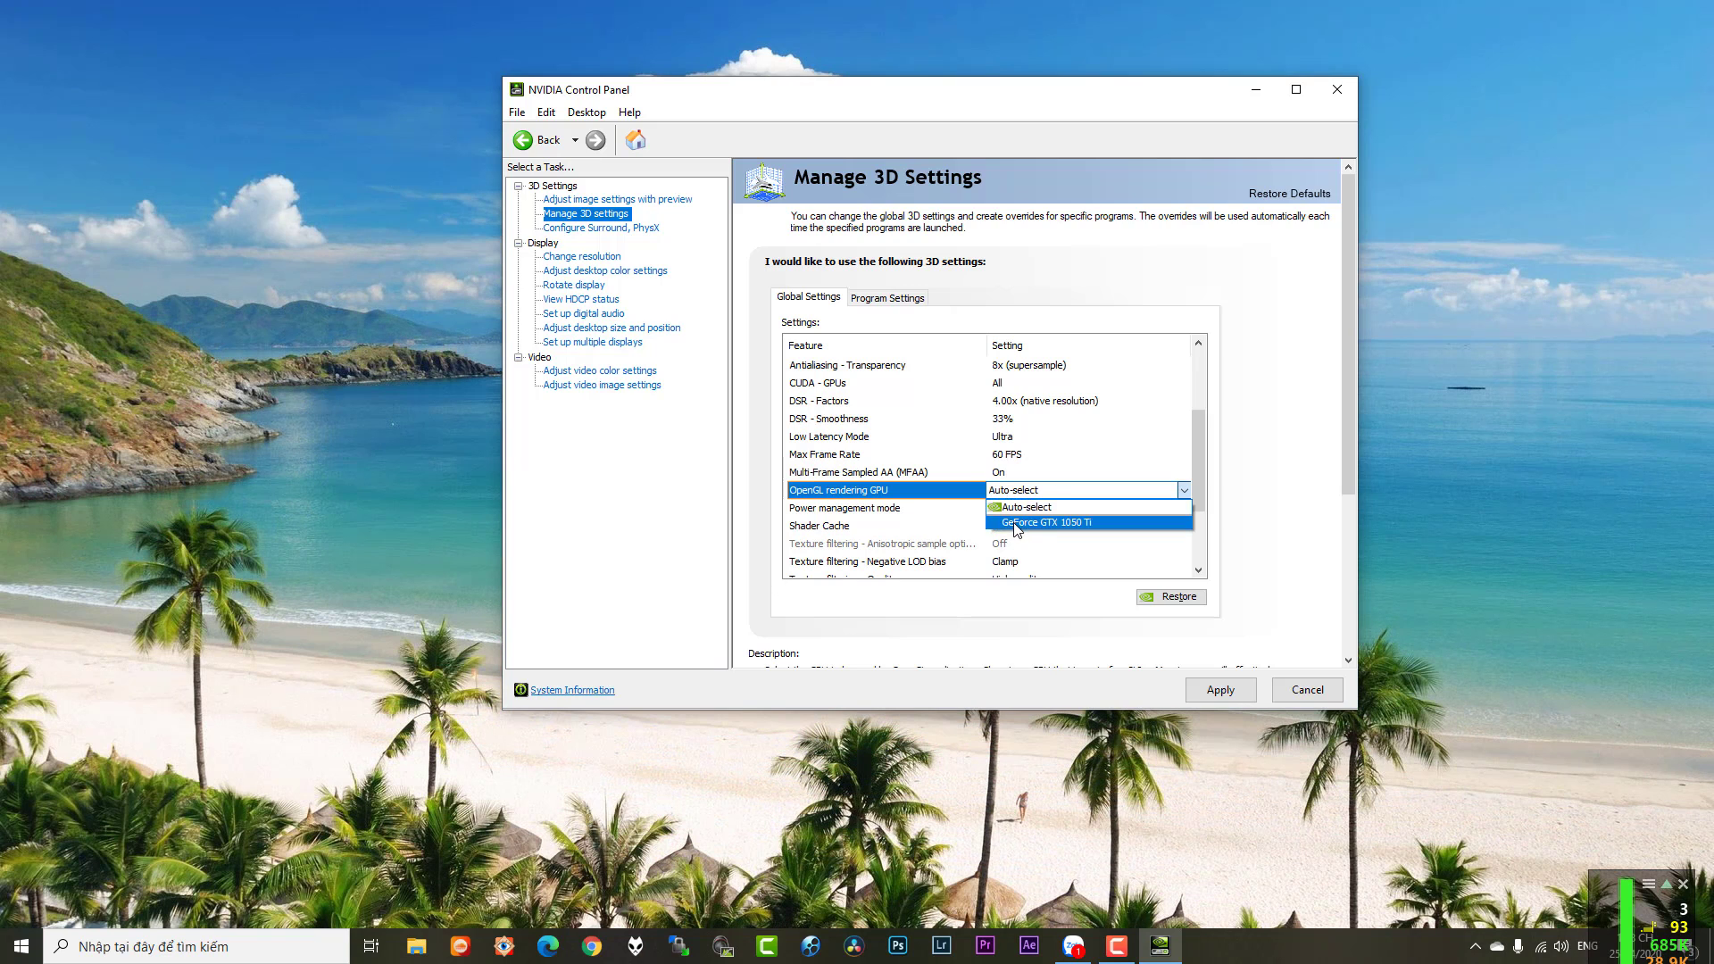
pyautogui.click(1013, 522)
# Step: Set the global Power management mode to Prefer maximum performance
pyautogui.moveTo(1200, 442); pyautogui.dragTo(1202, 500)
pyautogui.click(1001, 460)
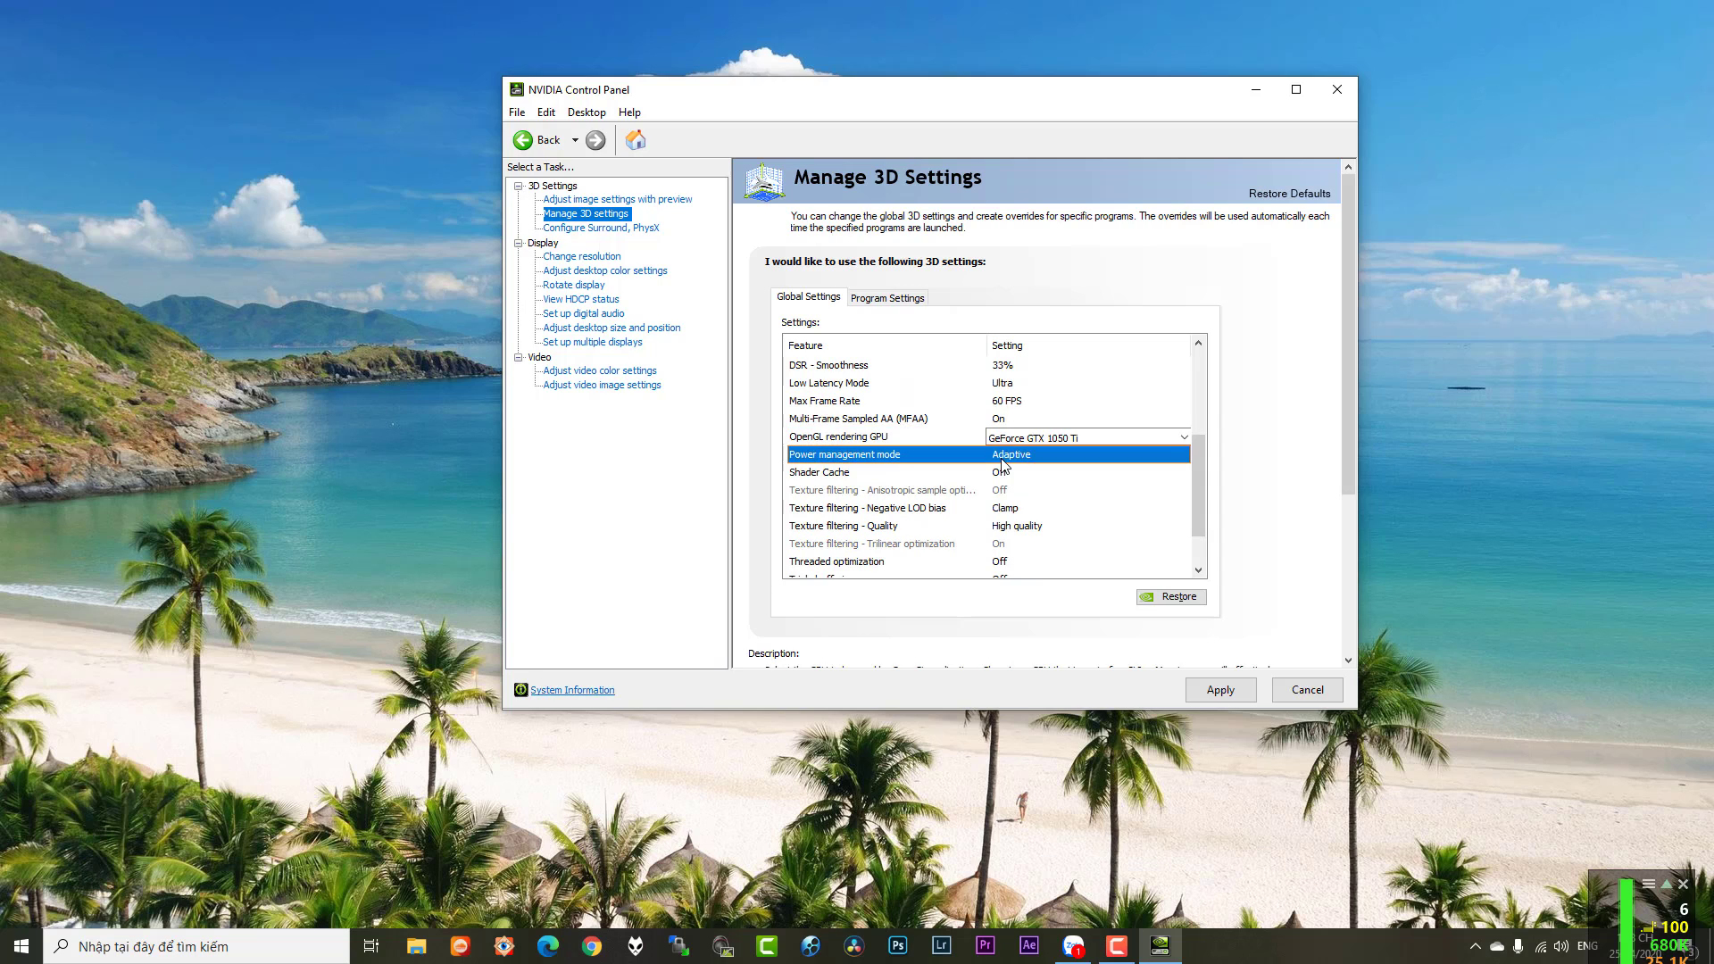
pyautogui.click(1003, 458)
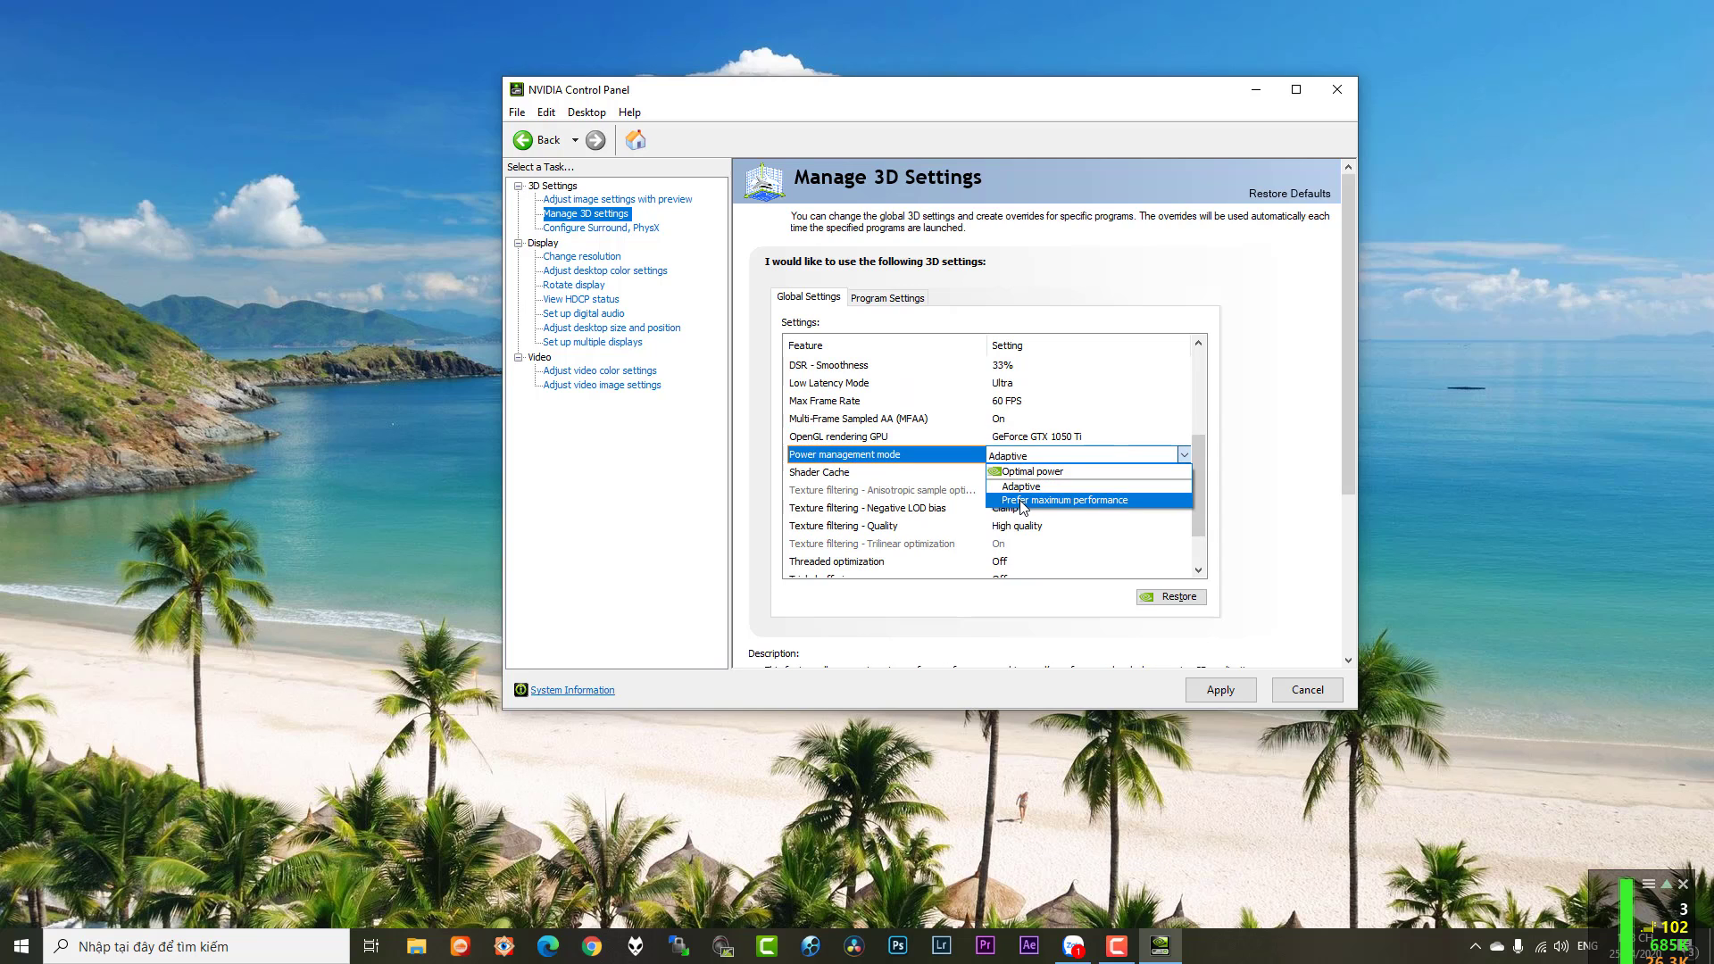
pyautogui.click(1022, 502)
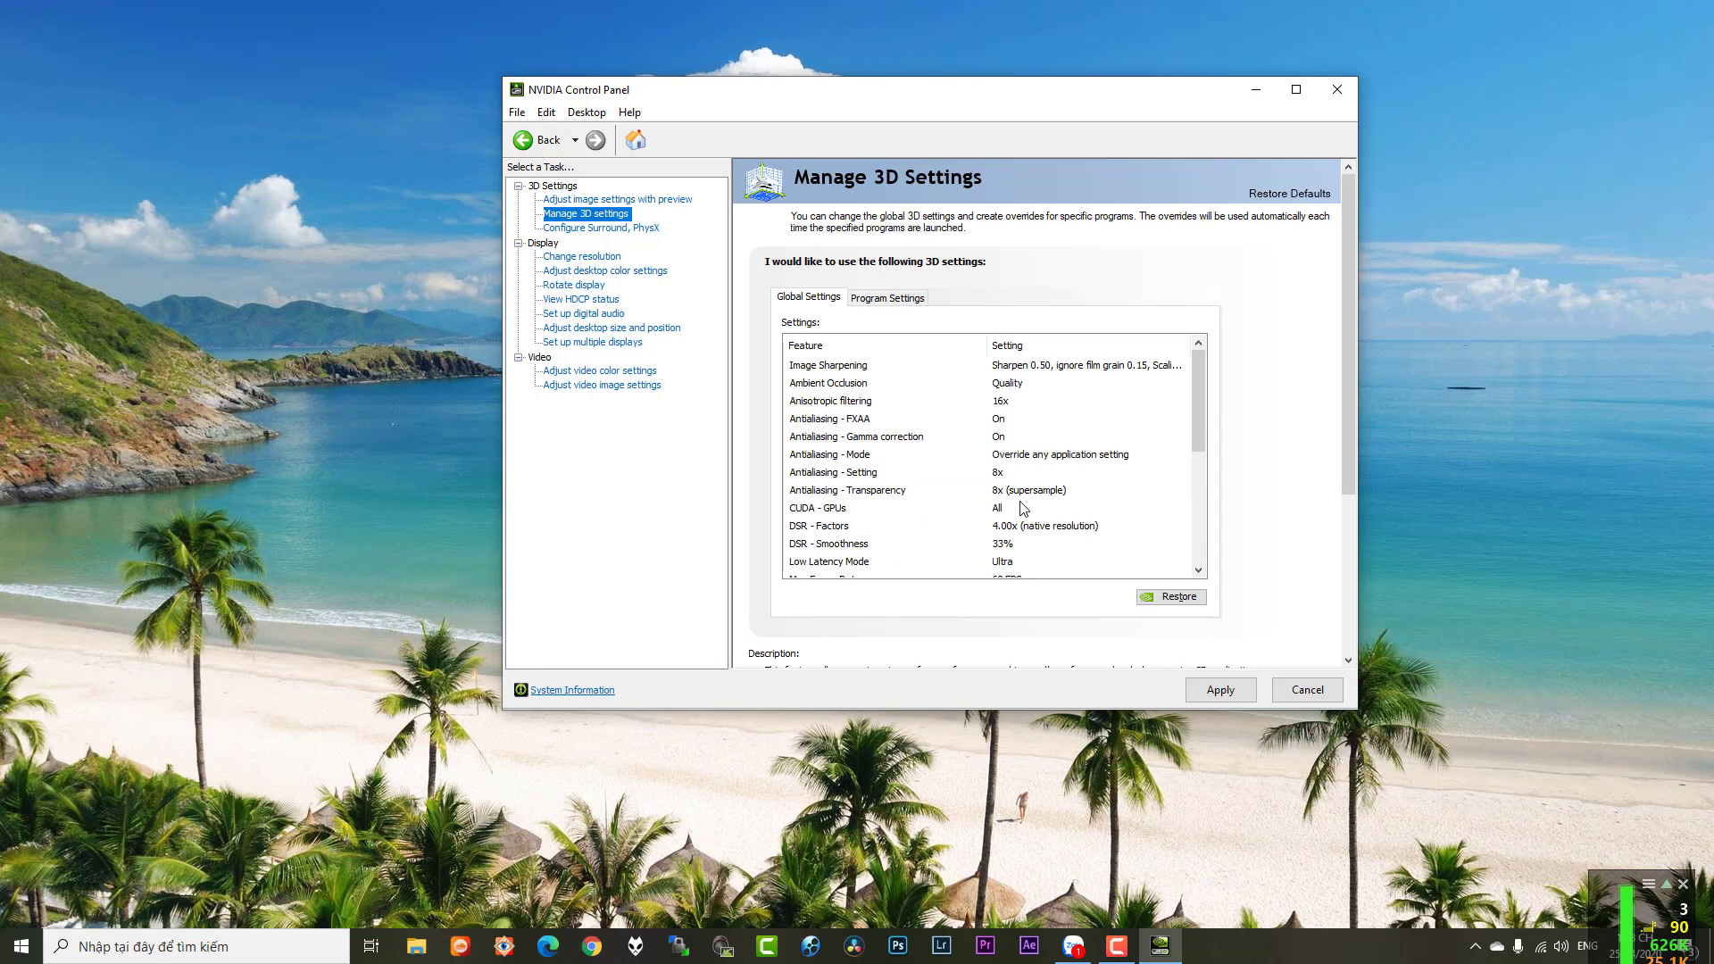
# Step: Turn on Shader Cache in the global 3D settings
pyautogui.moveTo(1198, 393); pyautogui.dragTo(1202, 511)
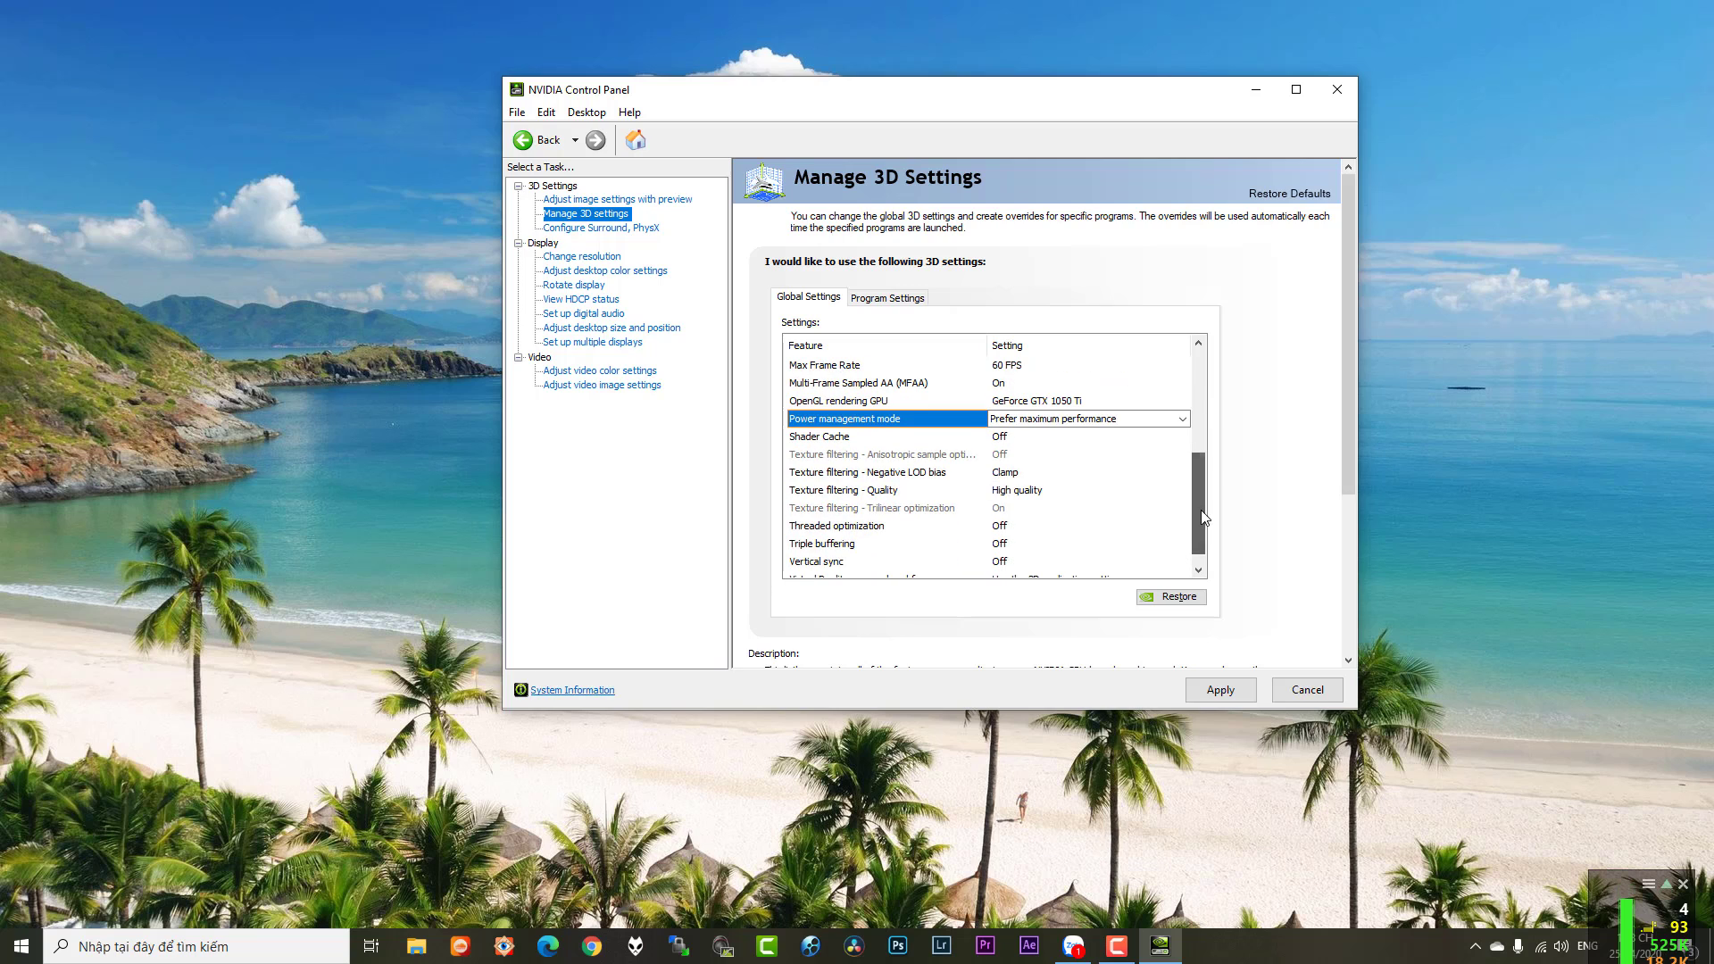
pyautogui.click(996, 438)
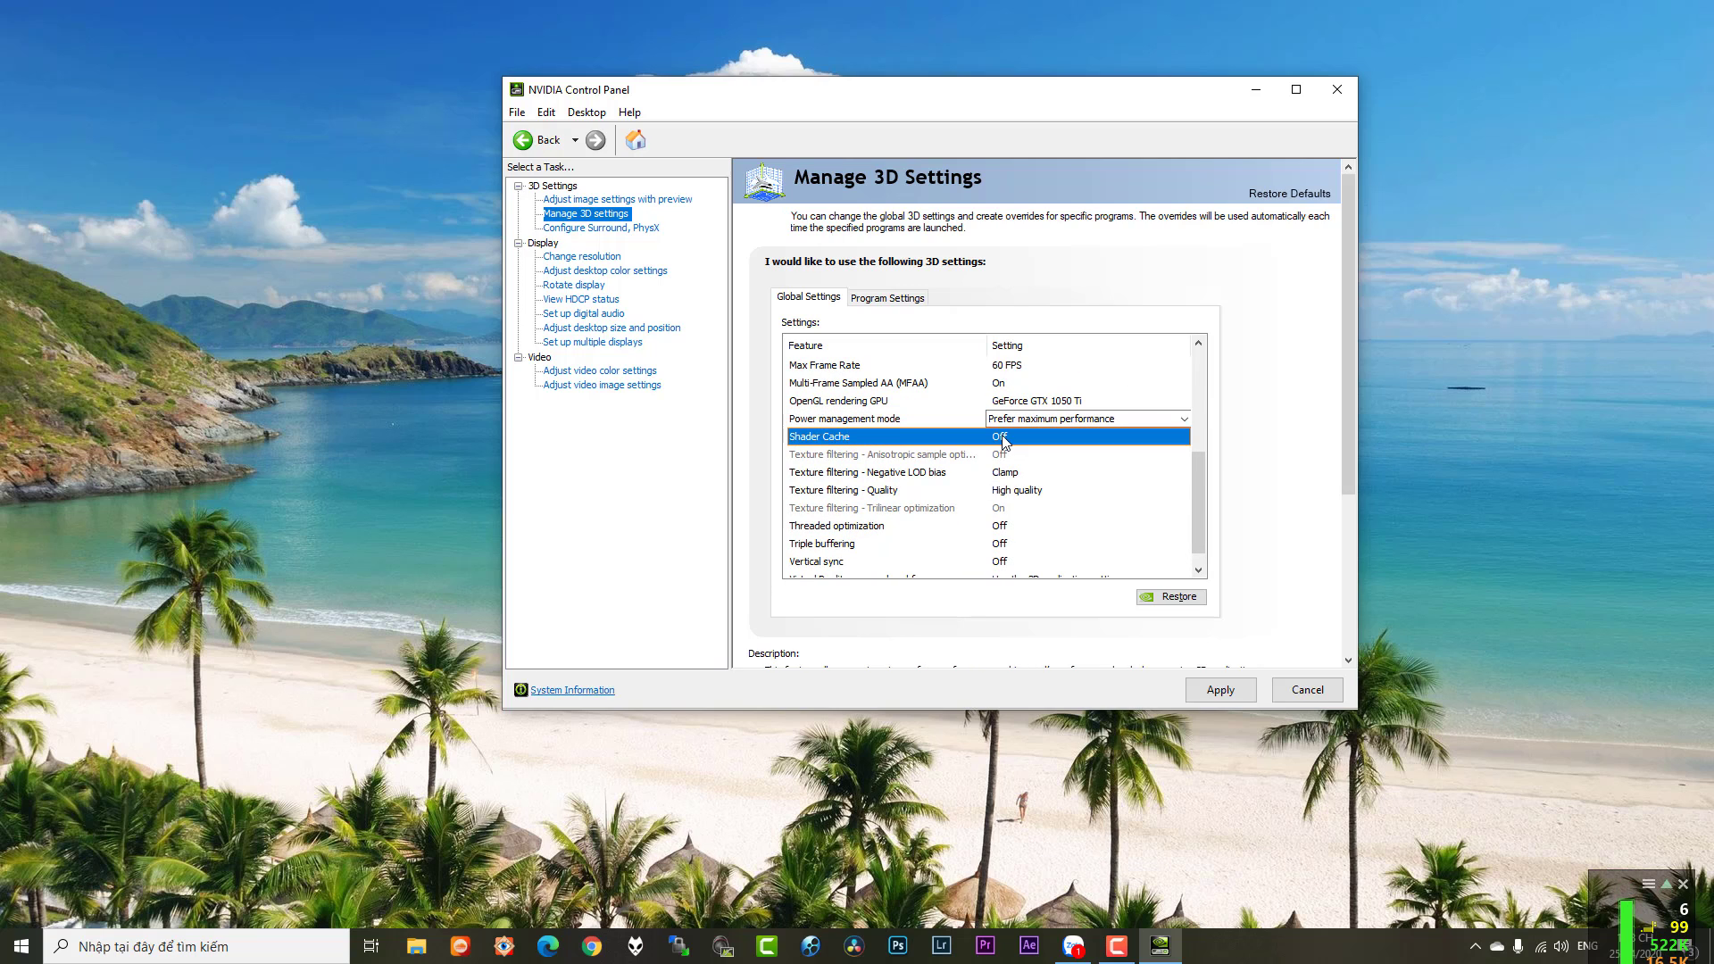
pyautogui.click(1003, 439)
pyautogui.click(1007, 453)
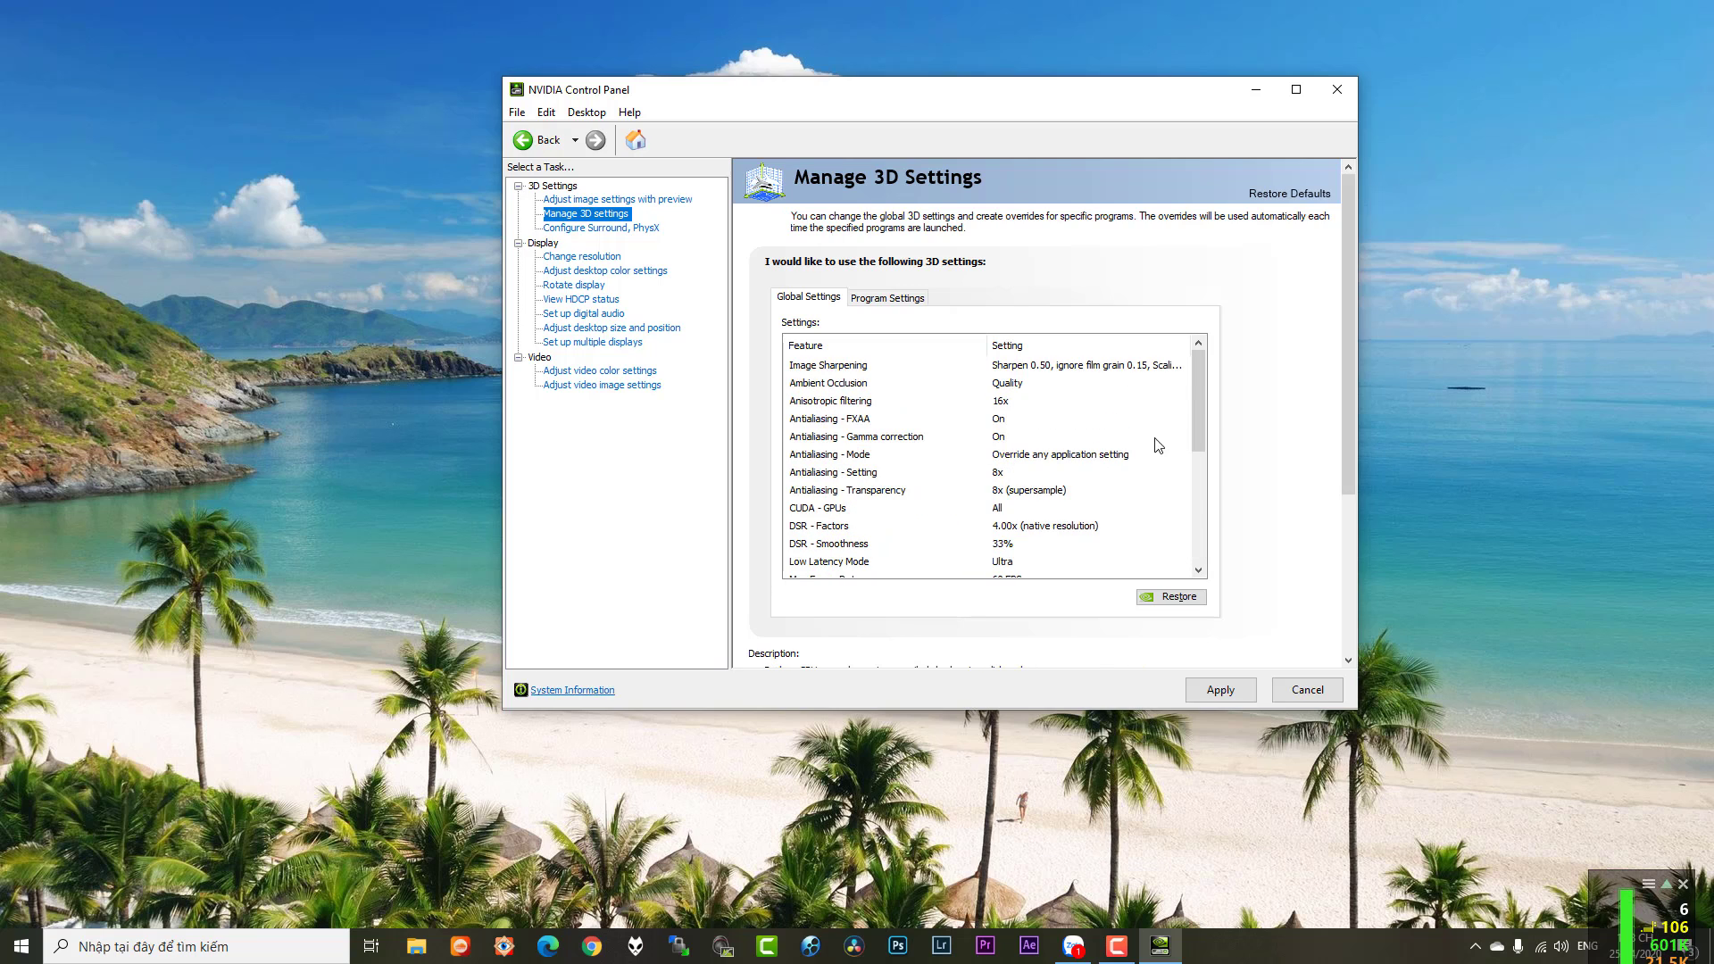
pyautogui.moveTo(1198, 386); pyautogui.dragTo(1205, 478)
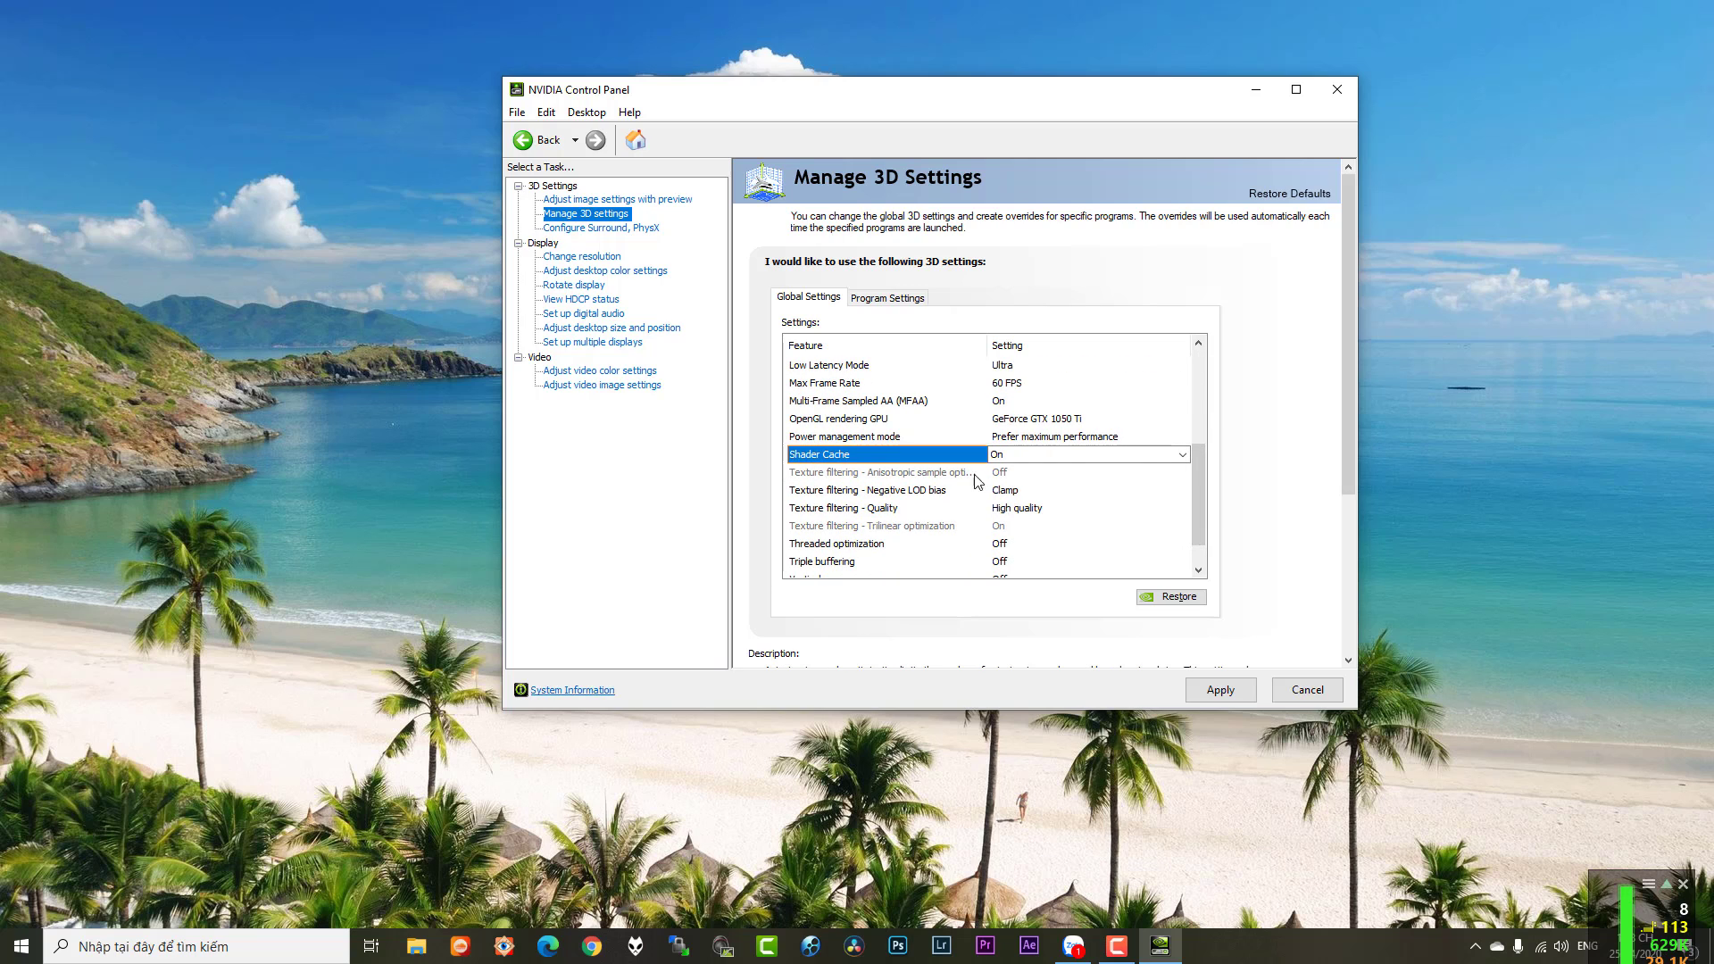
pyautogui.click(1151, 457)
pyautogui.click(1150, 462)
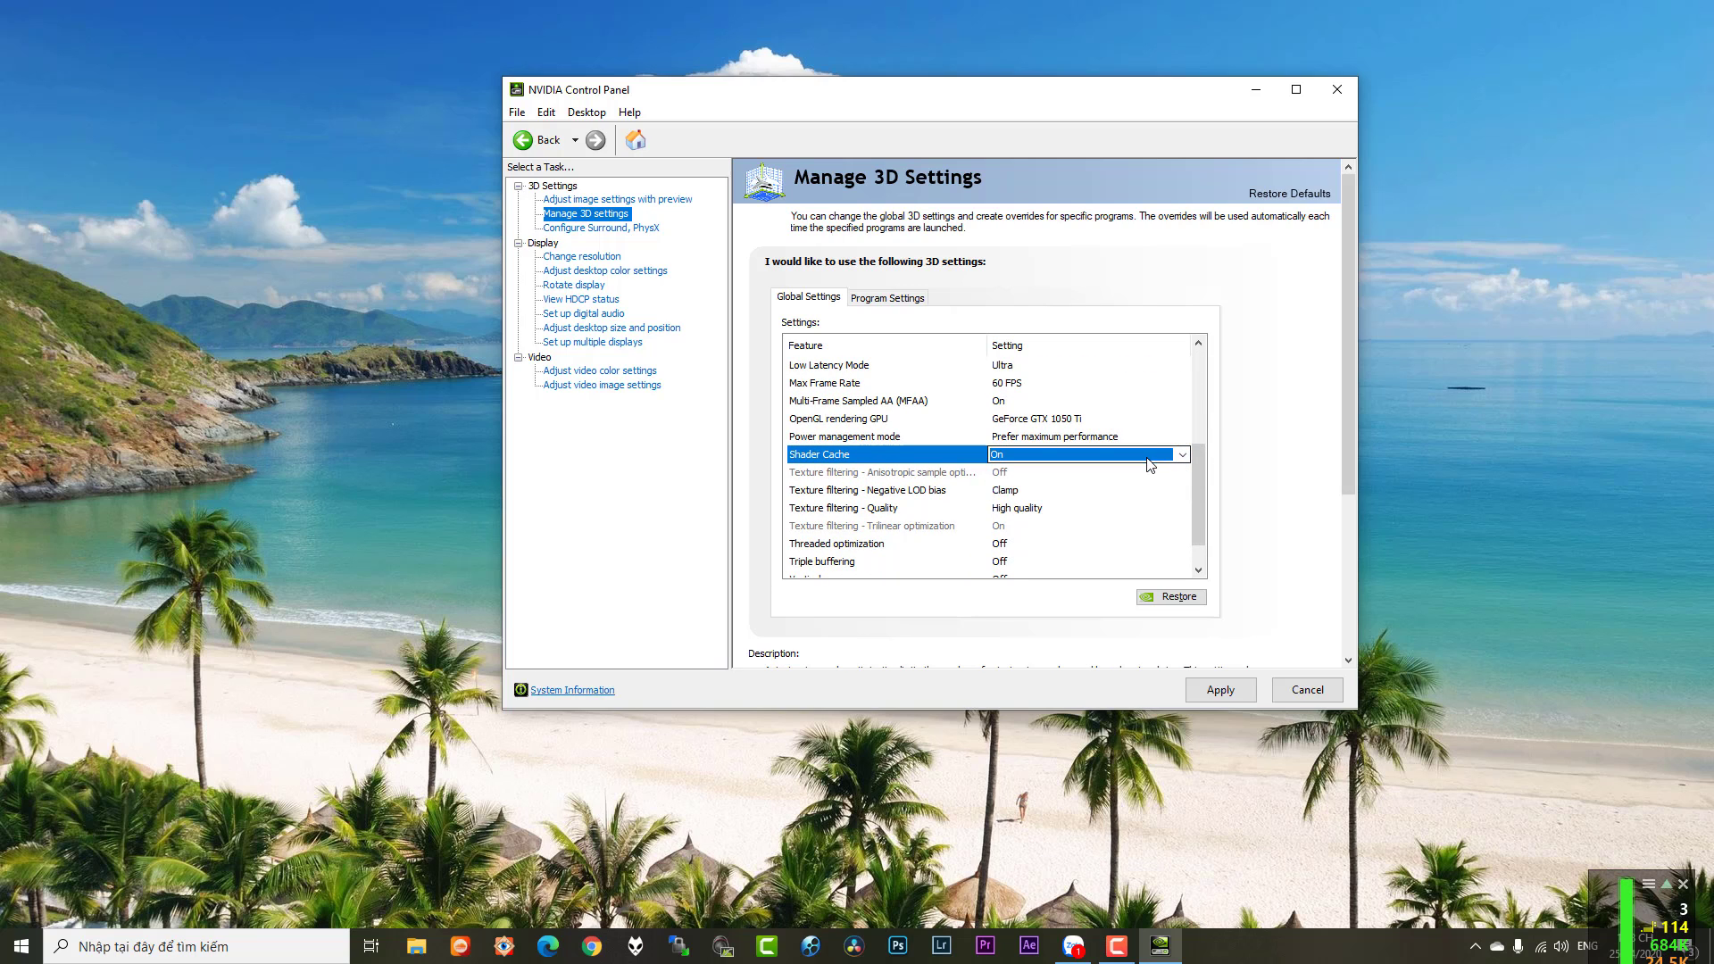
# Step: Set Texture filtering - Negative LOD bias to Allow and Texture filtering - Quality to High performance
pyautogui.click(1009, 492)
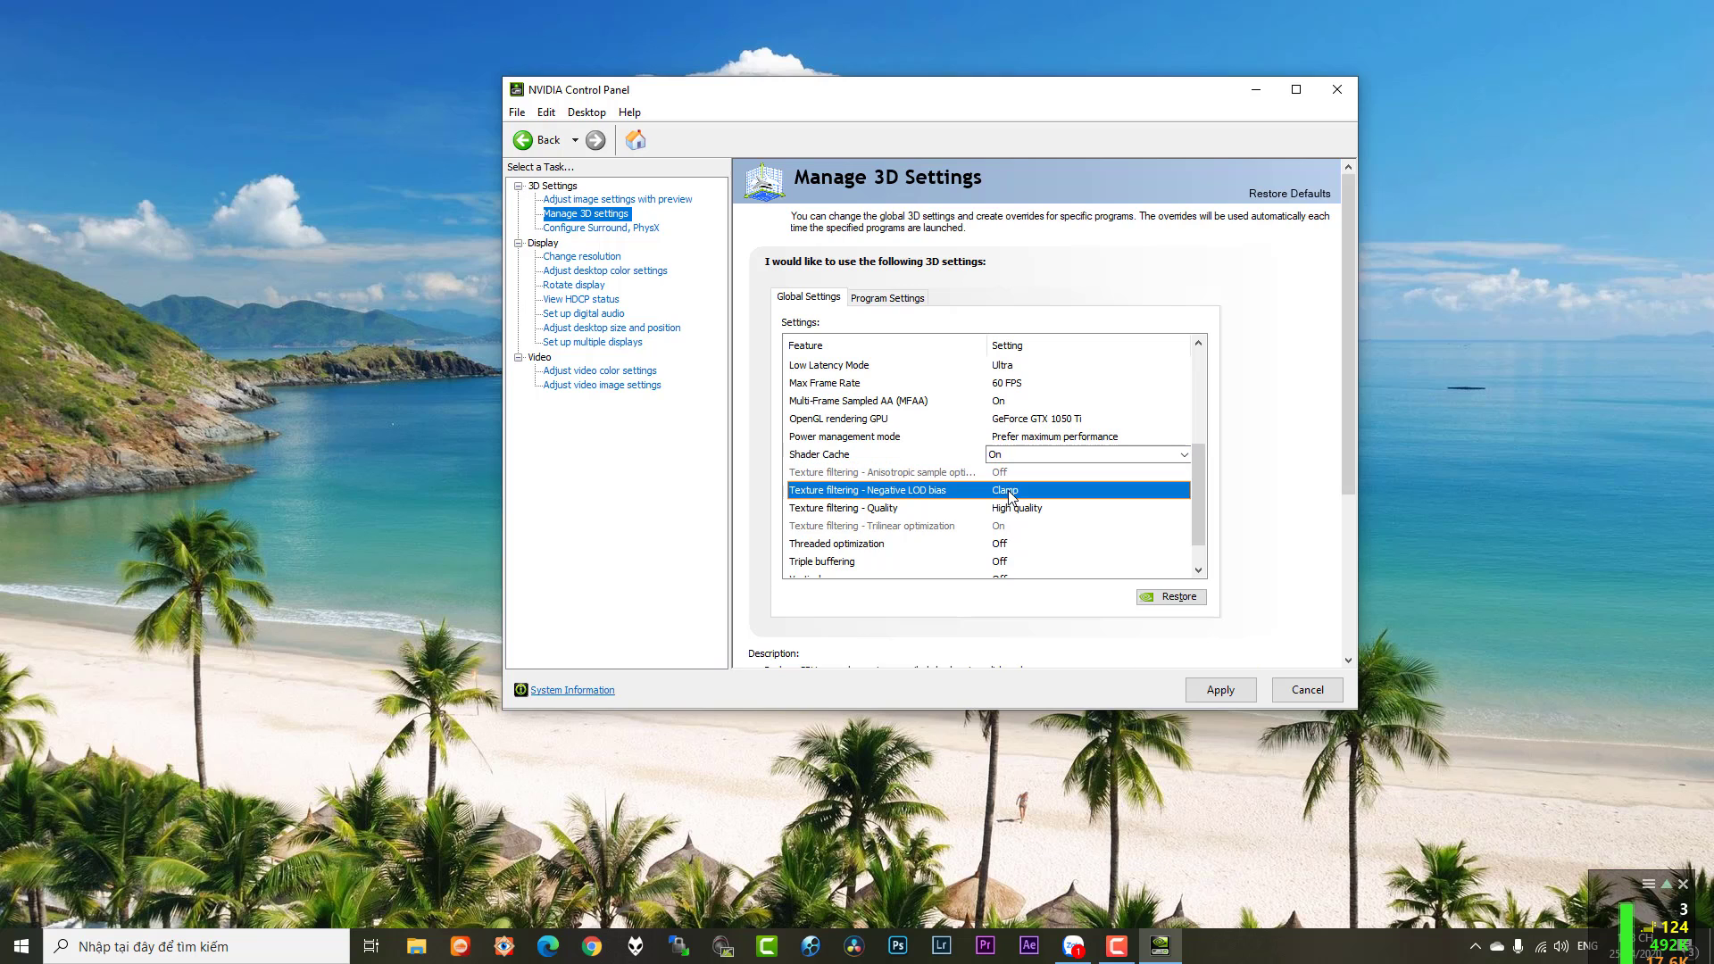
pyautogui.click(1009, 492)
pyautogui.click(1016, 506)
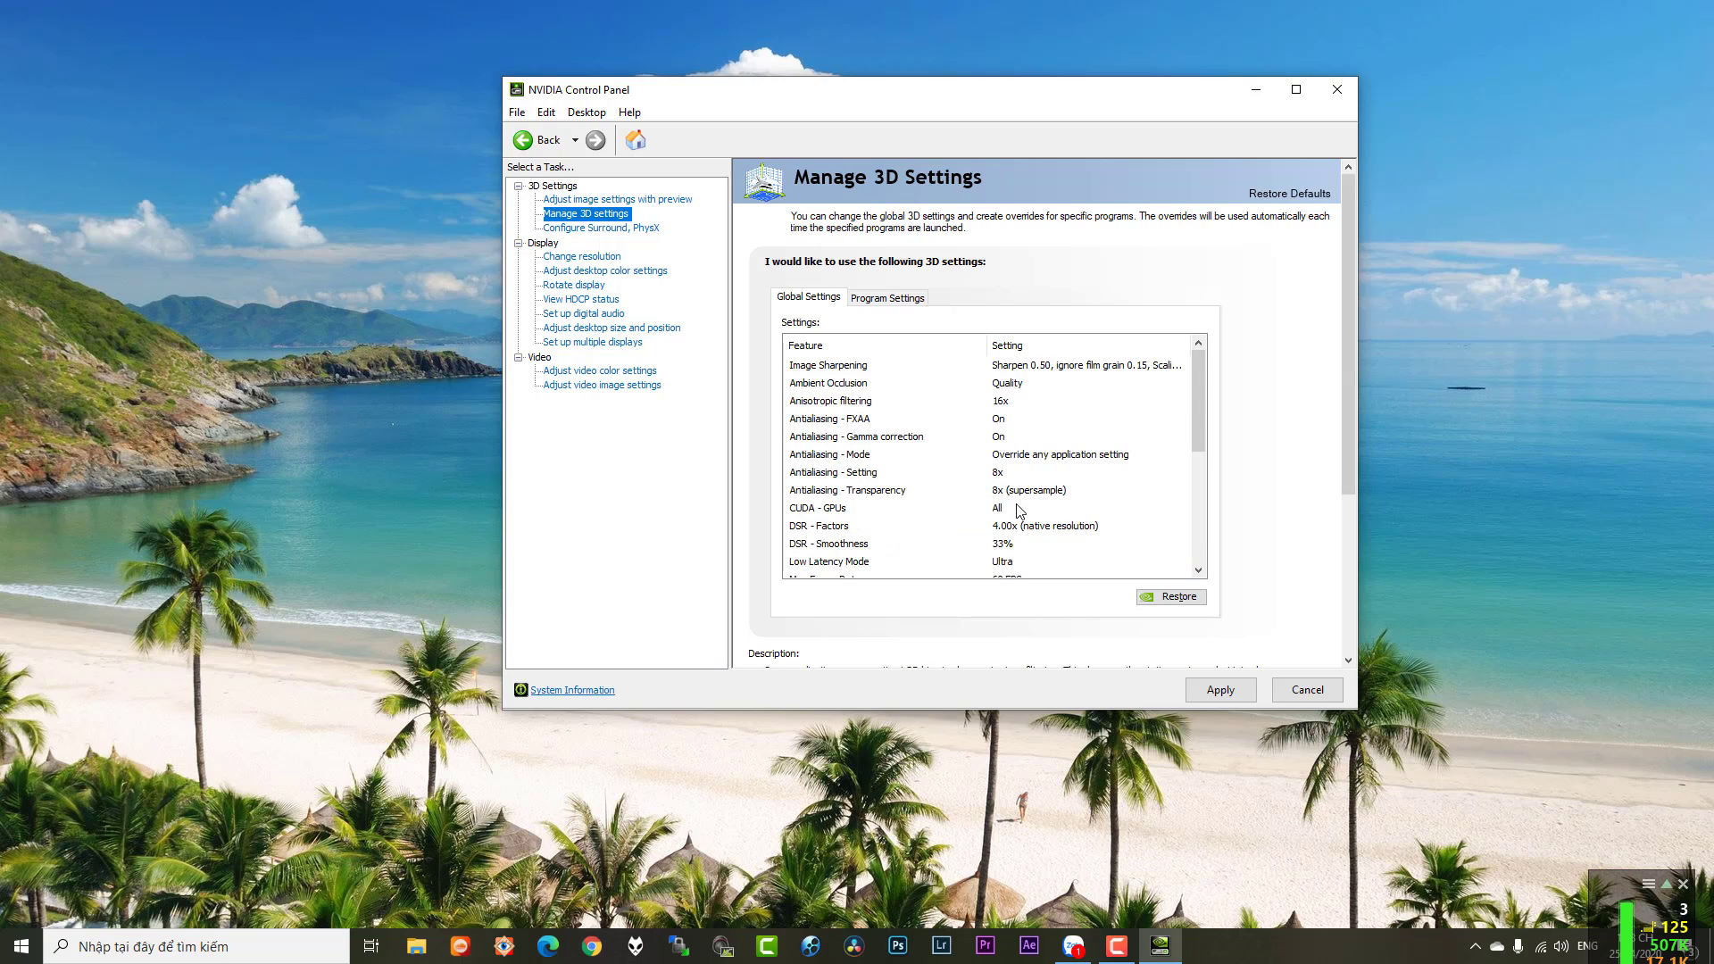
pyautogui.moveTo(1198, 427); pyautogui.dragTo(1202, 461)
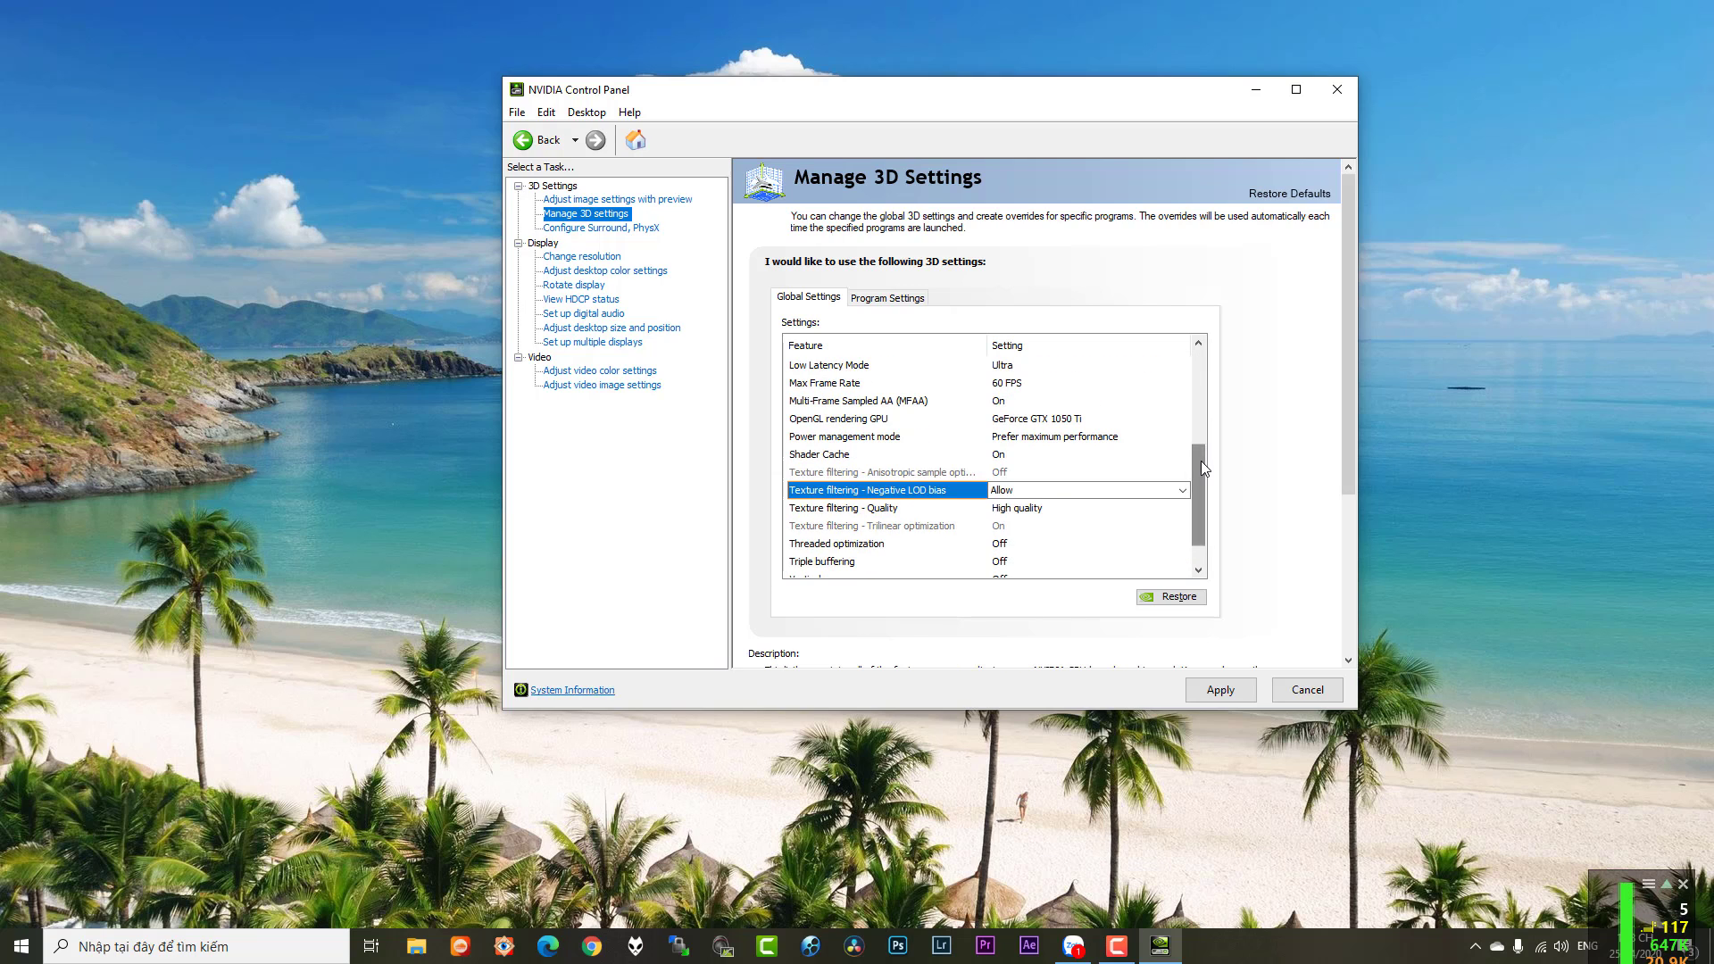
pyautogui.click(1015, 508)
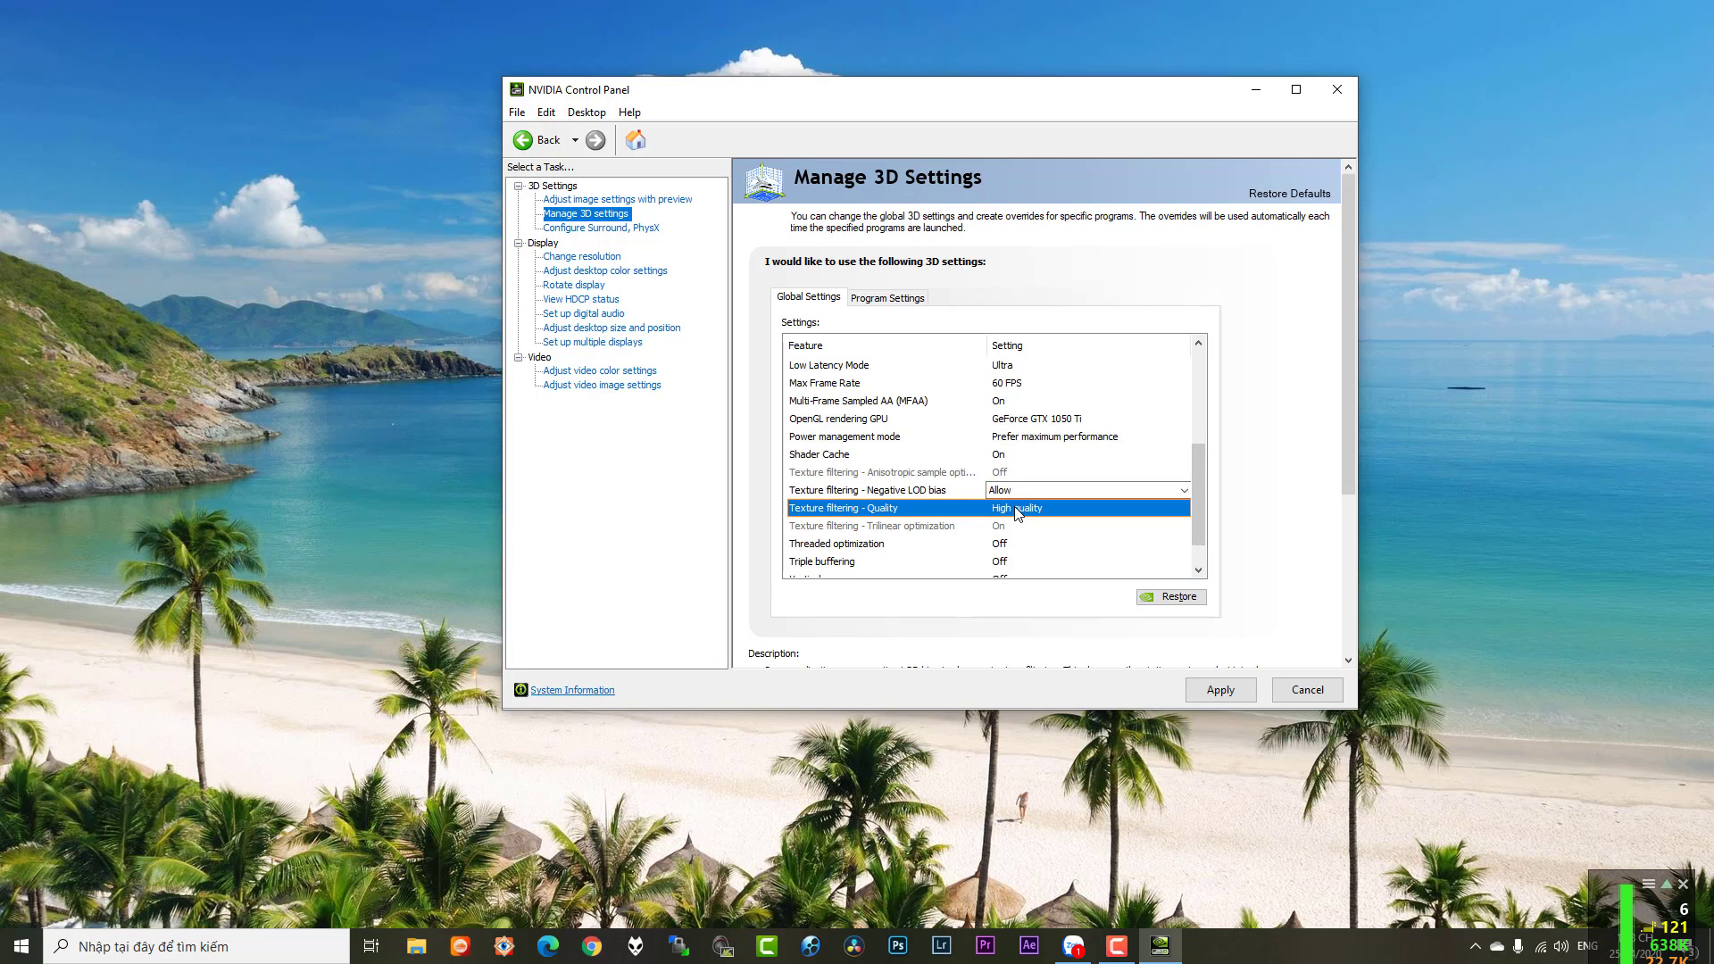
pyautogui.click(1015, 509)
pyautogui.click(1036, 569)
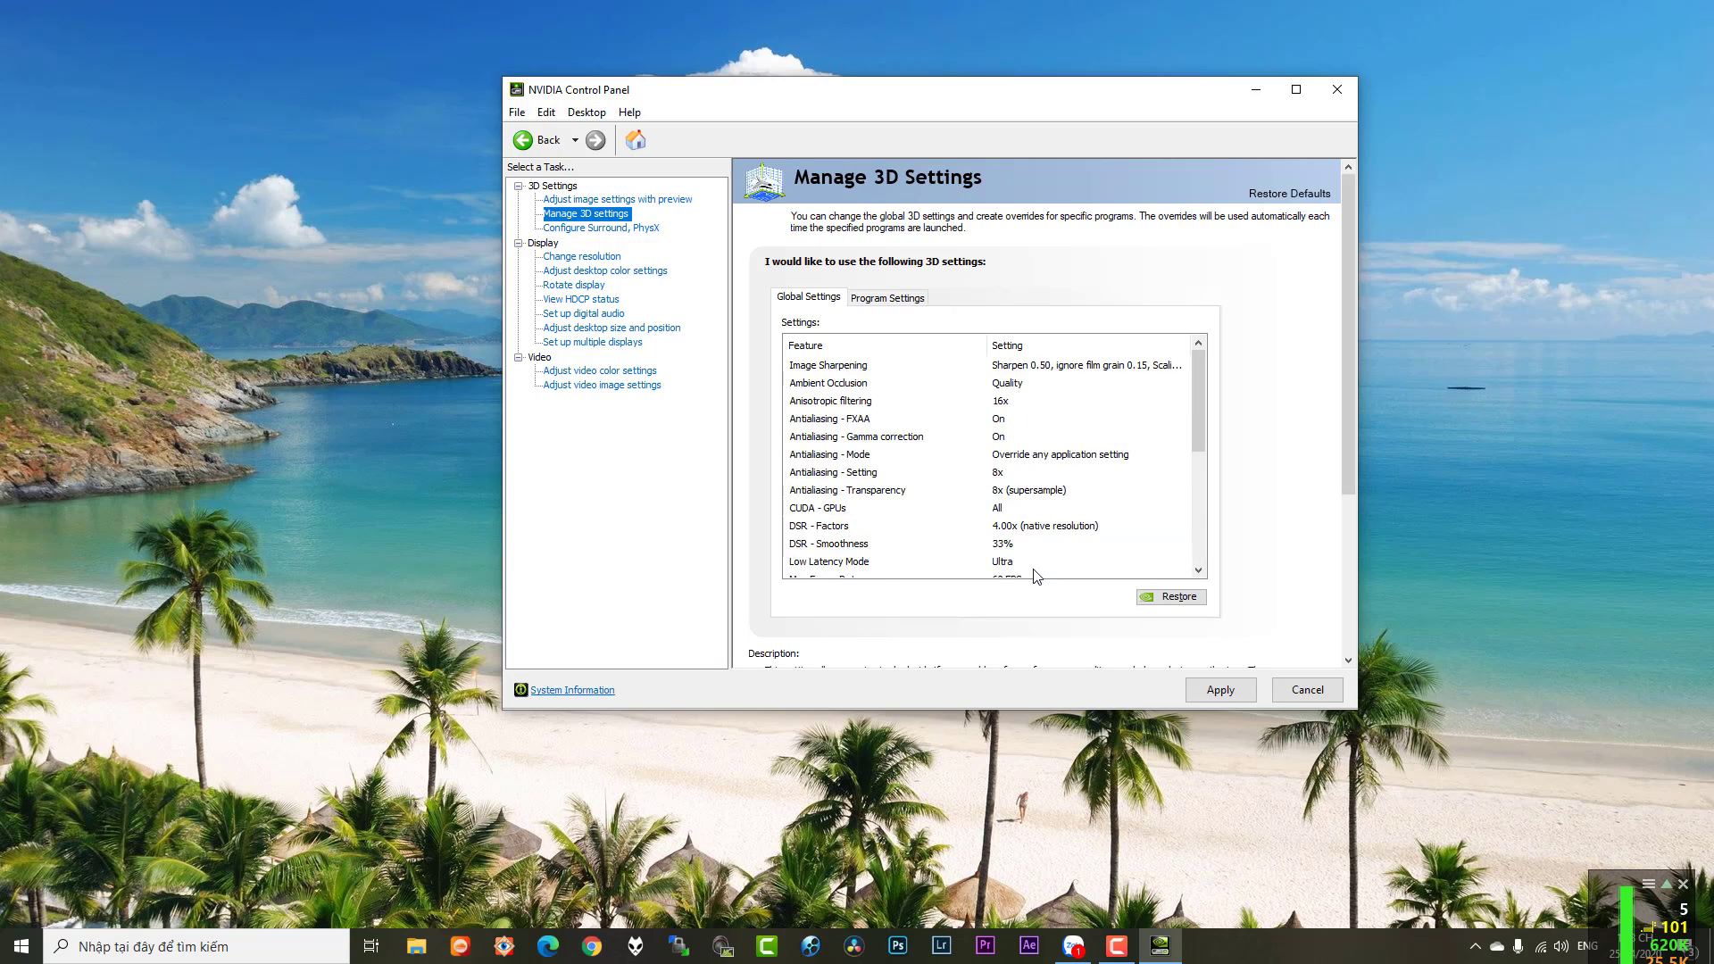
# Step: Keep Texture filtering - Trilinear optimization set to On and turn on Threaded optimization
pyautogui.moveTo(1198, 411); pyautogui.dragTo(1108, 515)
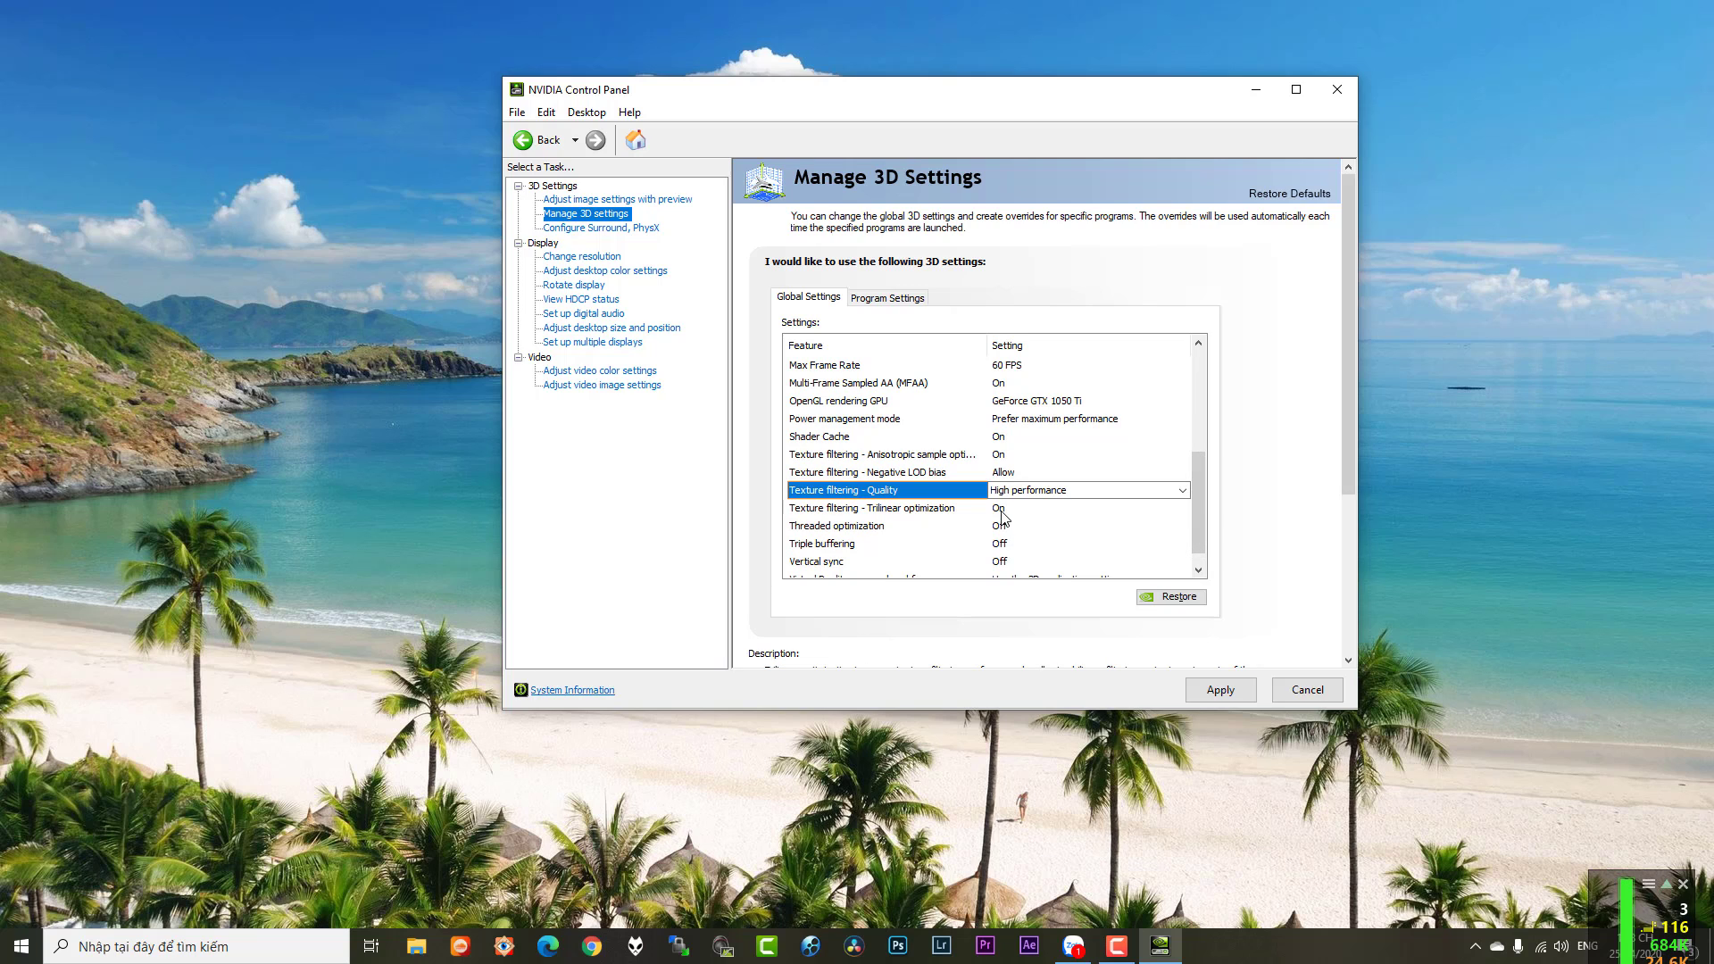
pyautogui.click(1001, 512)
pyautogui.click(1001, 513)
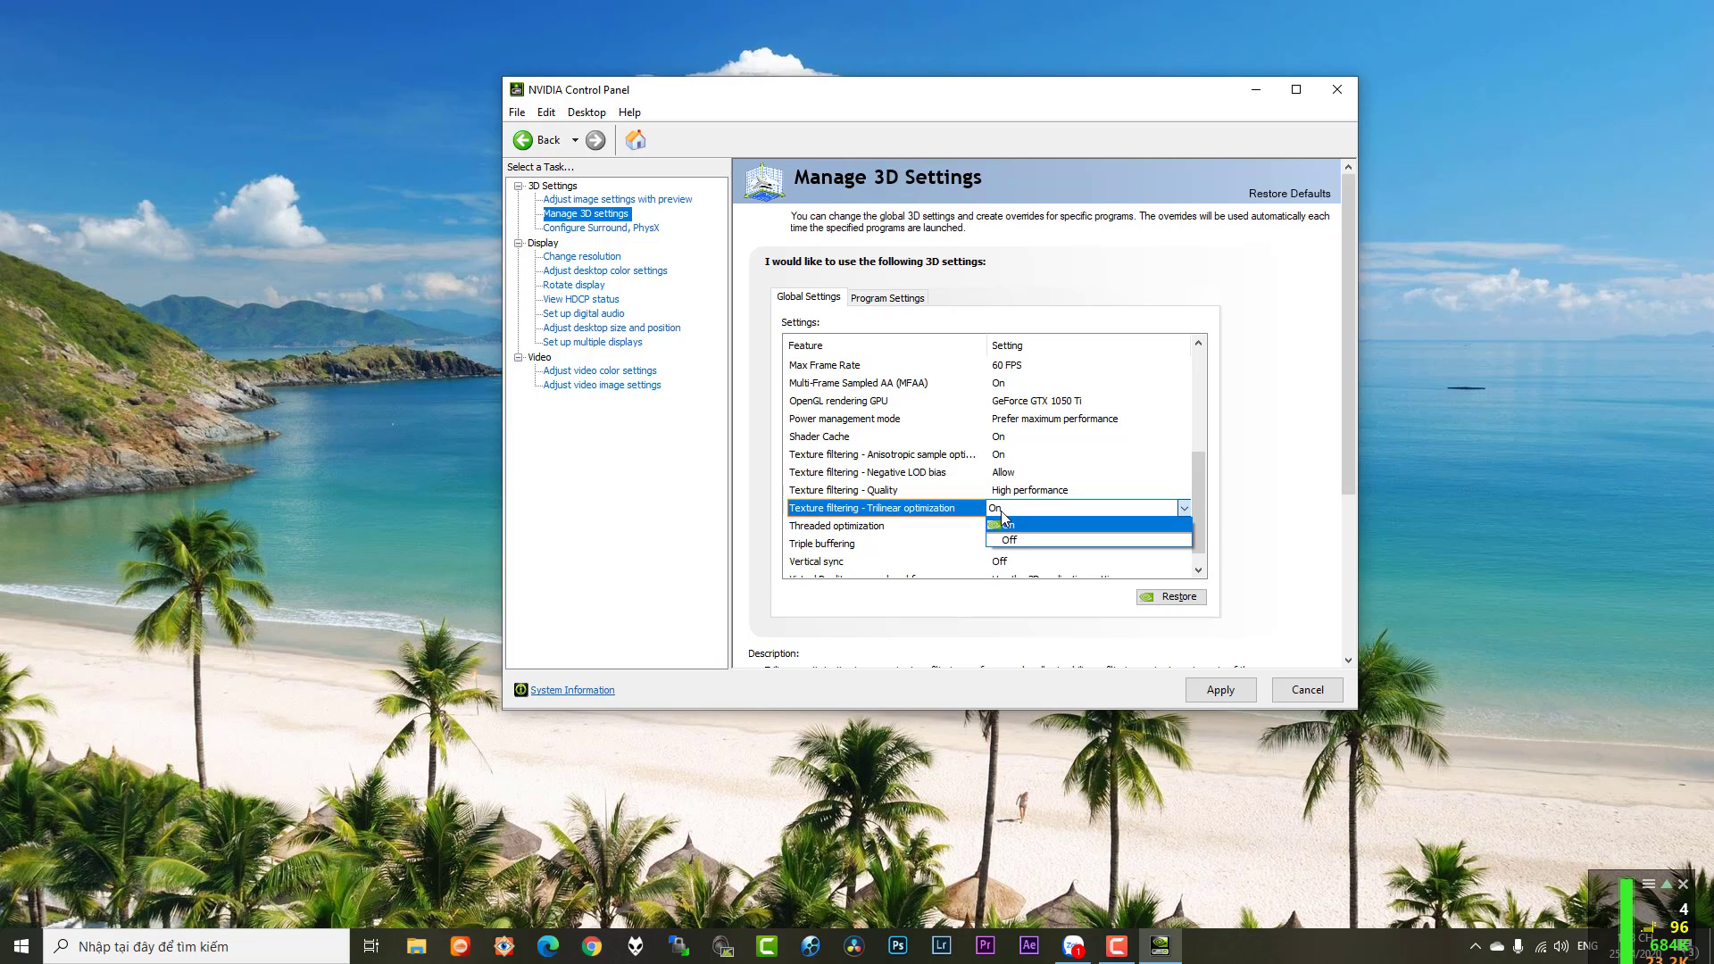
pyautogui.click(1002, 514)
pyautogui.click(1009, 529)
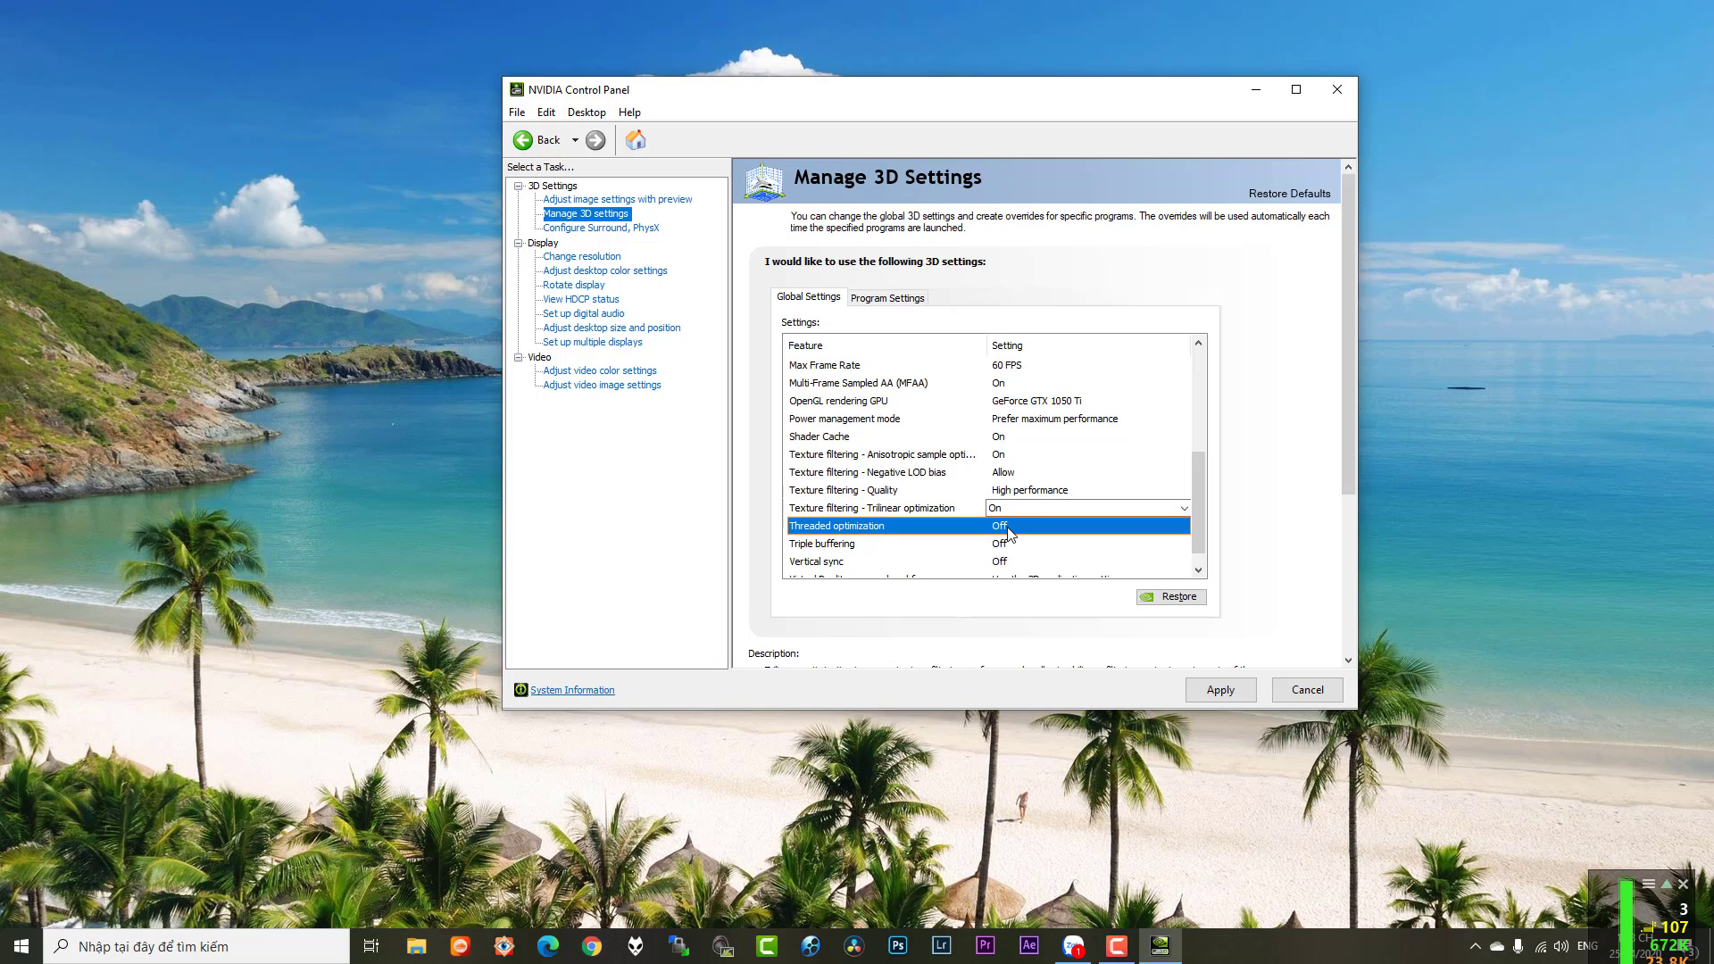
pyautogui.click(1009, 531)
pyautogui.click(1014, 573)
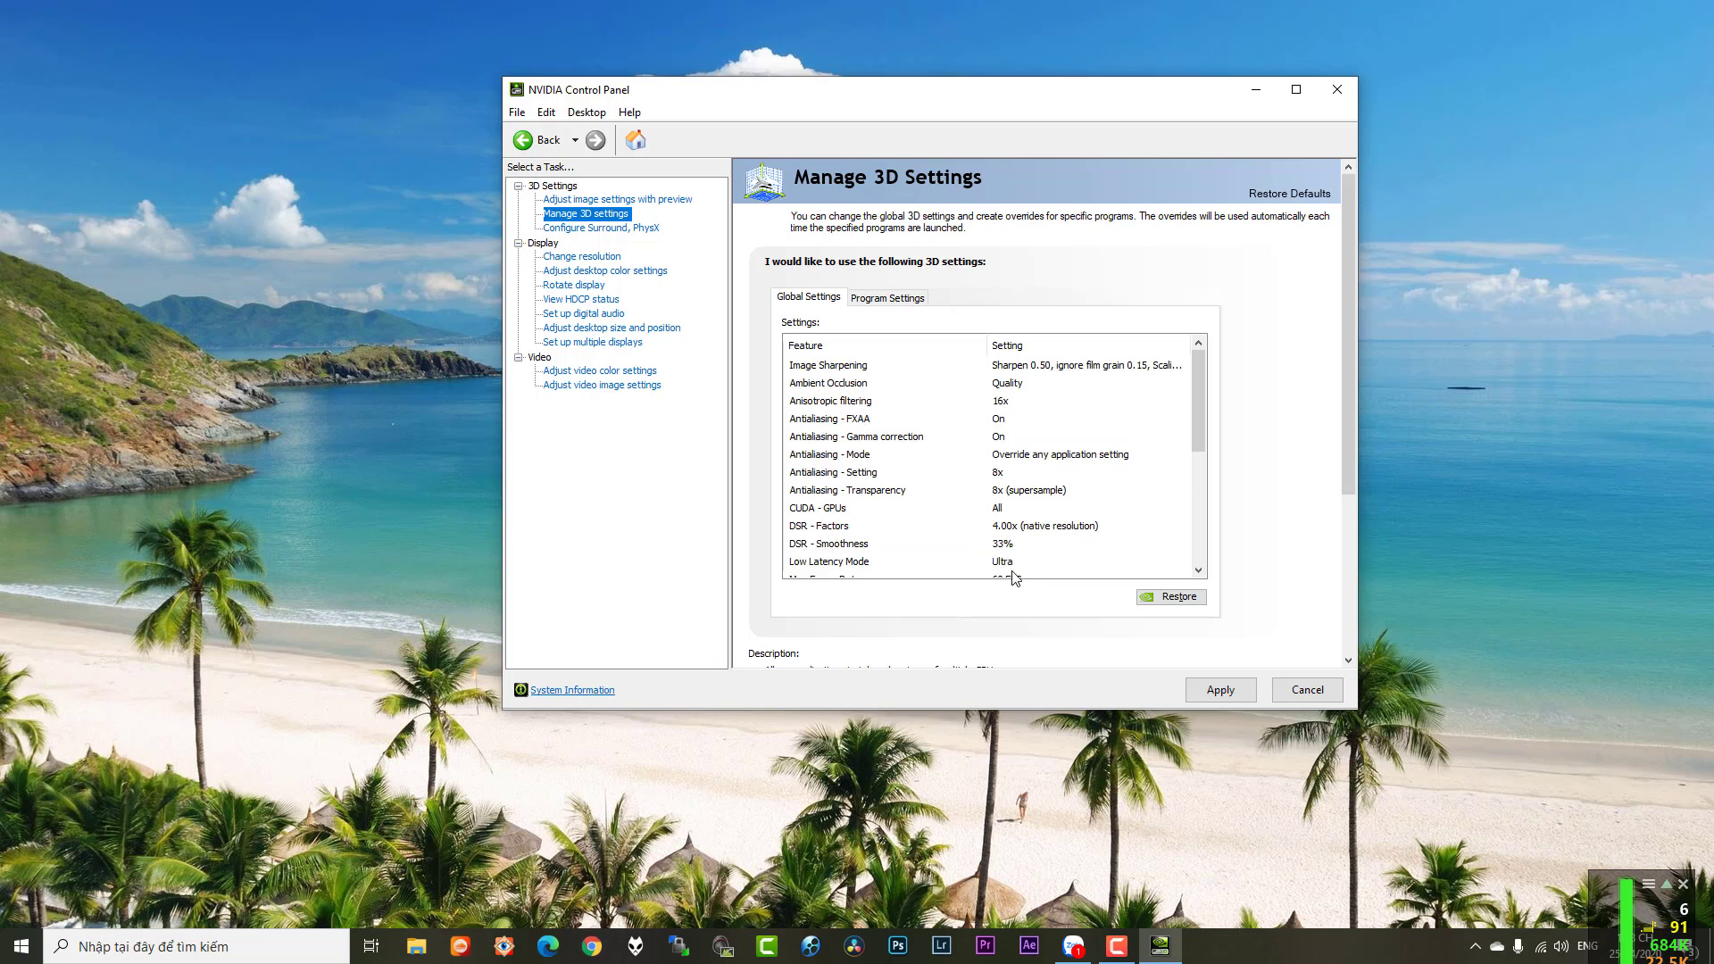
# Step: Turn on Triple buffering and set Vertical sync to Fast in the global 3D settings
pyautogui.scroll(-1, 1196, 474)
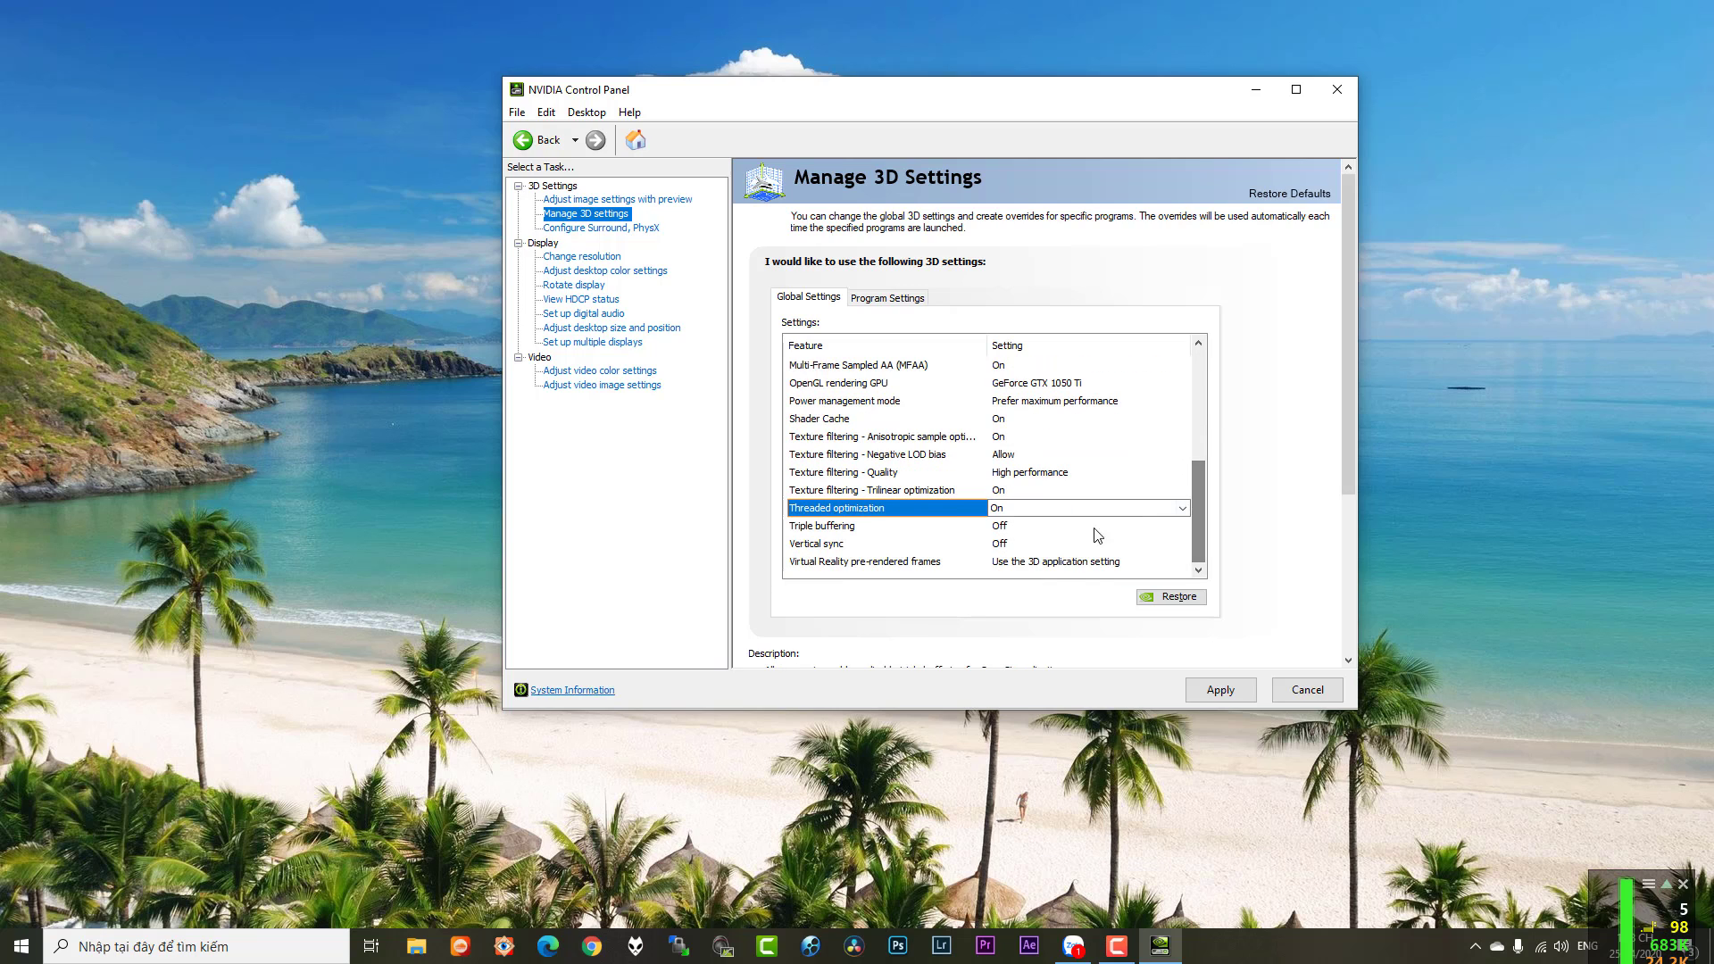
pyautogui.click(1001, 530)
pyautogui.click(1001, 530)
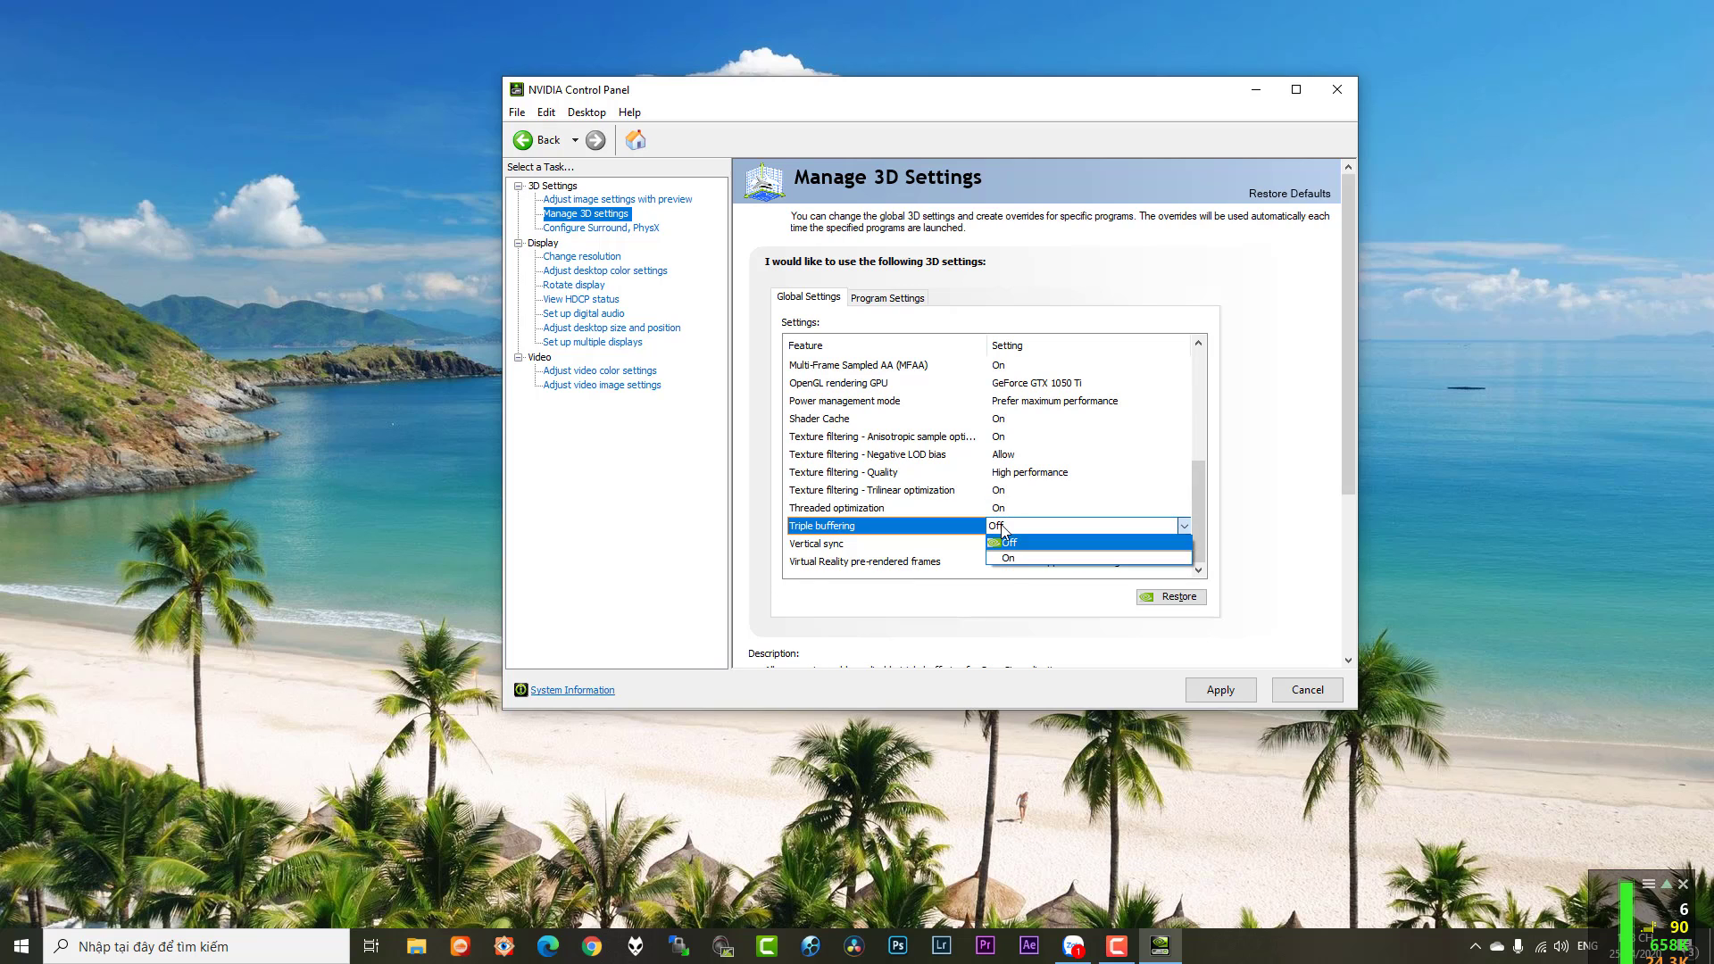
pyautogui.click(1009, 561)
pyautogui.scroll(-1, 1201, 474)
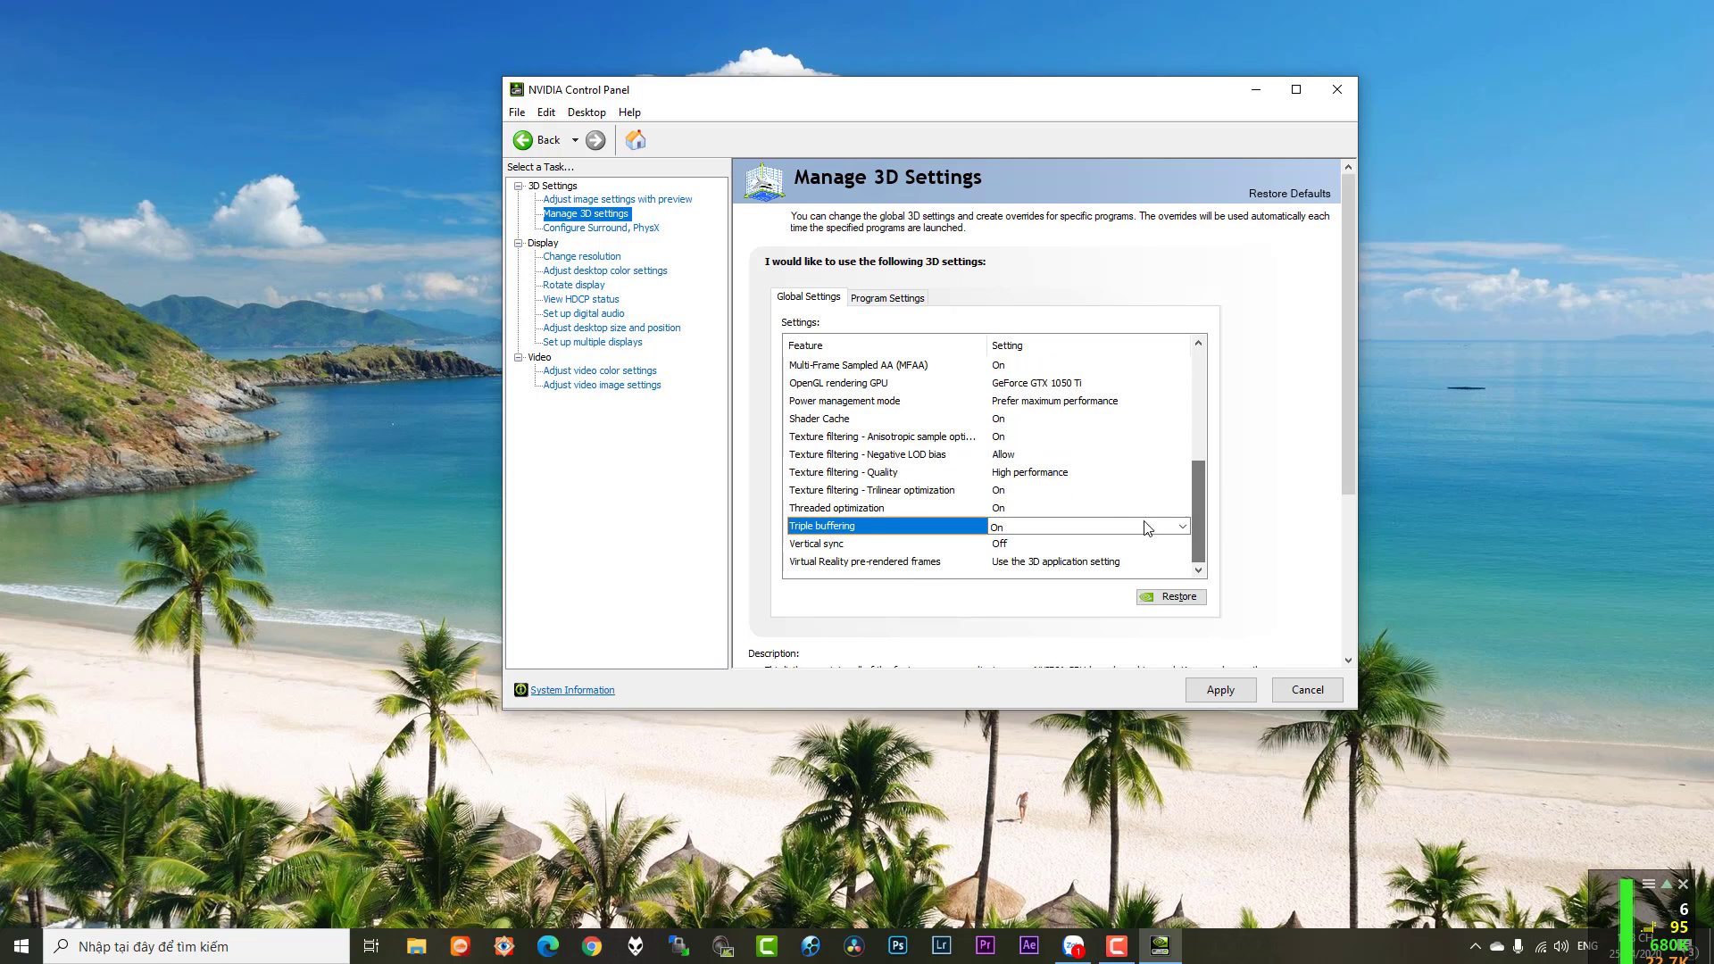
pyautogui.click(1002, 546)
pyautogui.click(1002, 547)
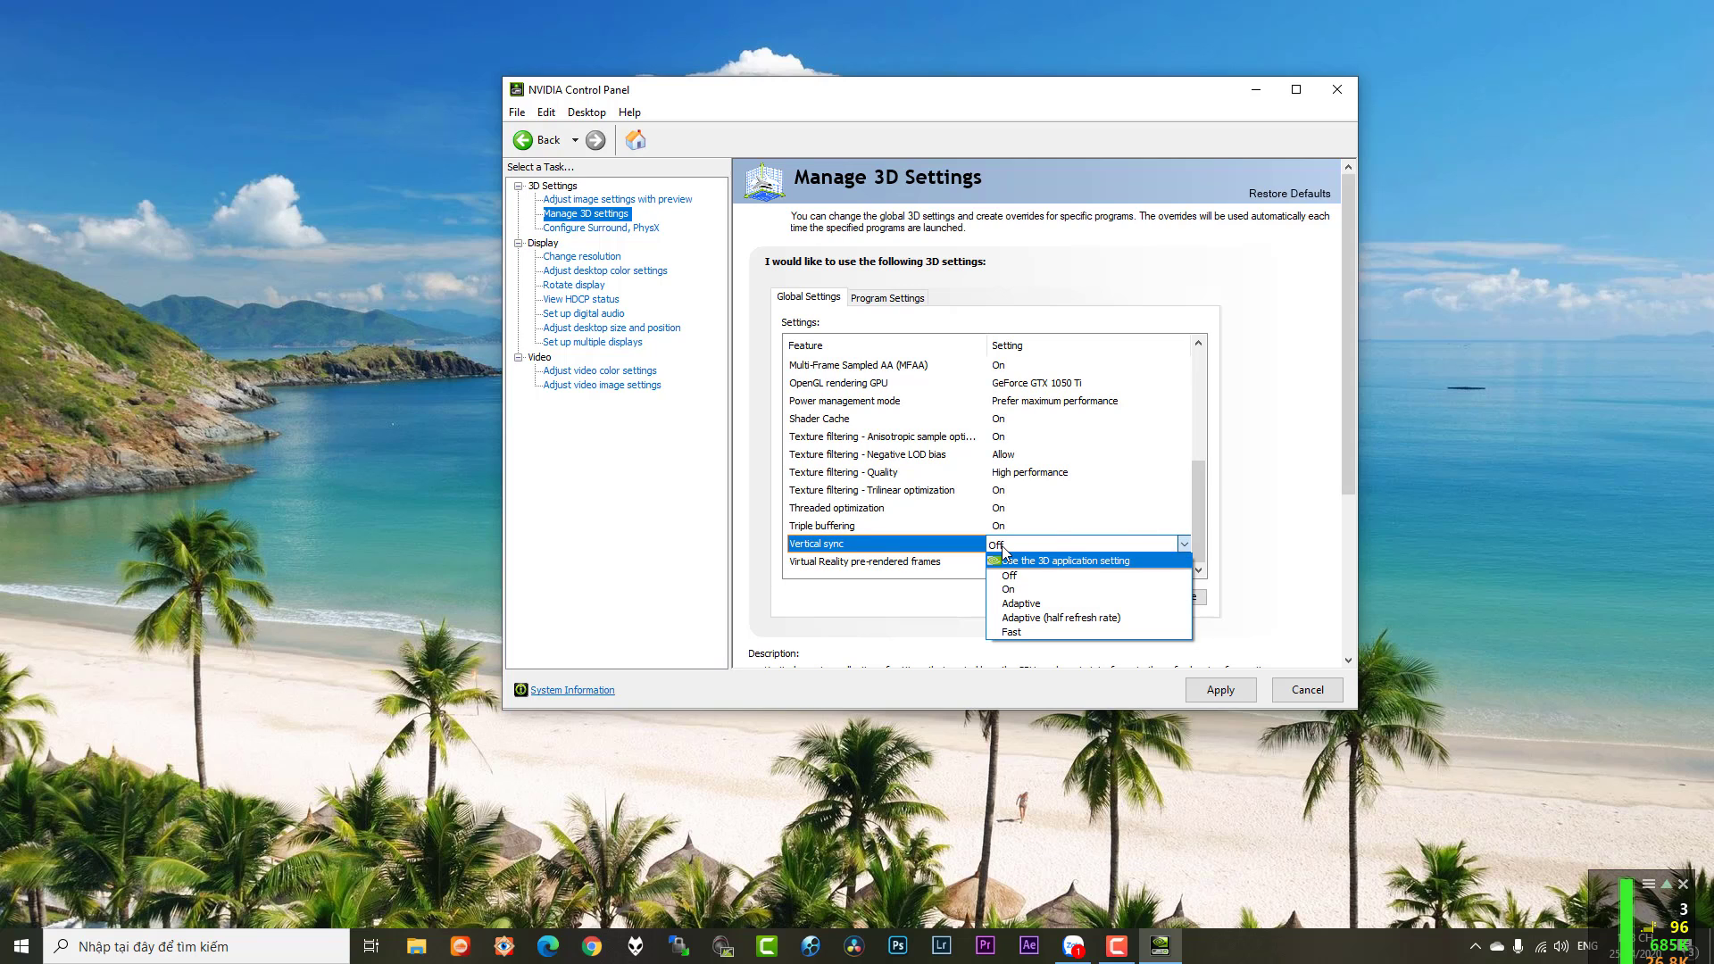
pyautogui.click(1015, 632)
# Step: Set Virtual Reality pre-rendered frames to 4 and apply the global 3D settings
pyautogui.scroll(-5, 1197, 470)
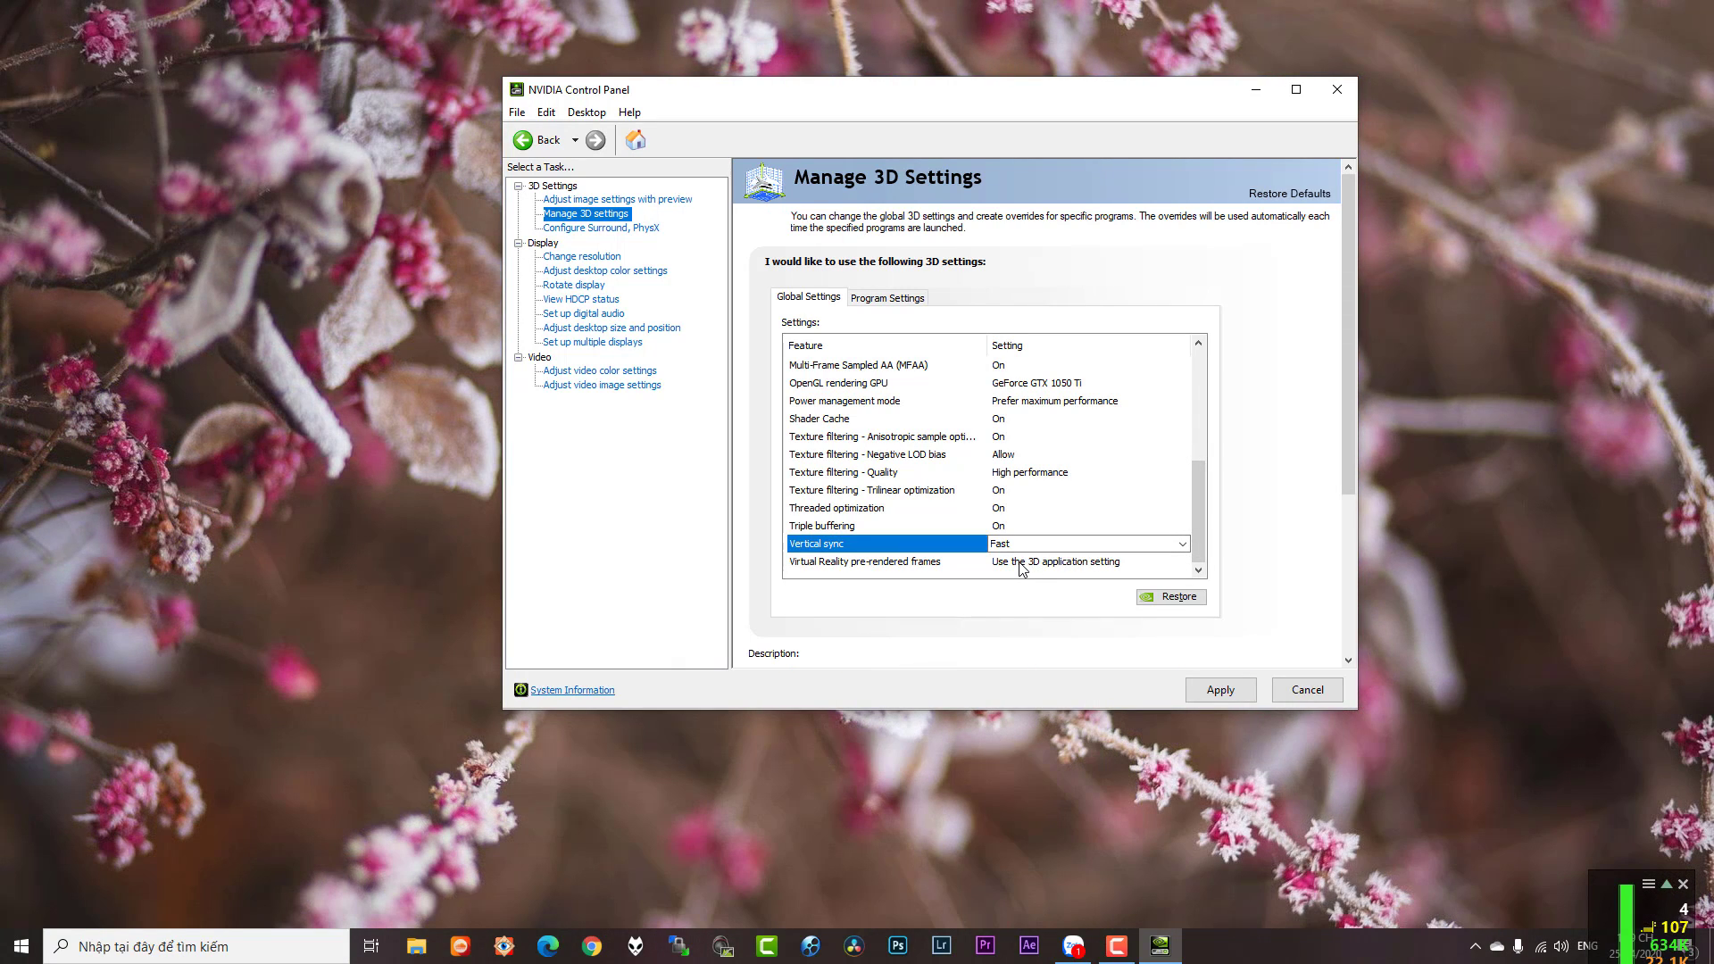
pyautogui.click(1023, 562)
pyautogui.click(1023, 564)
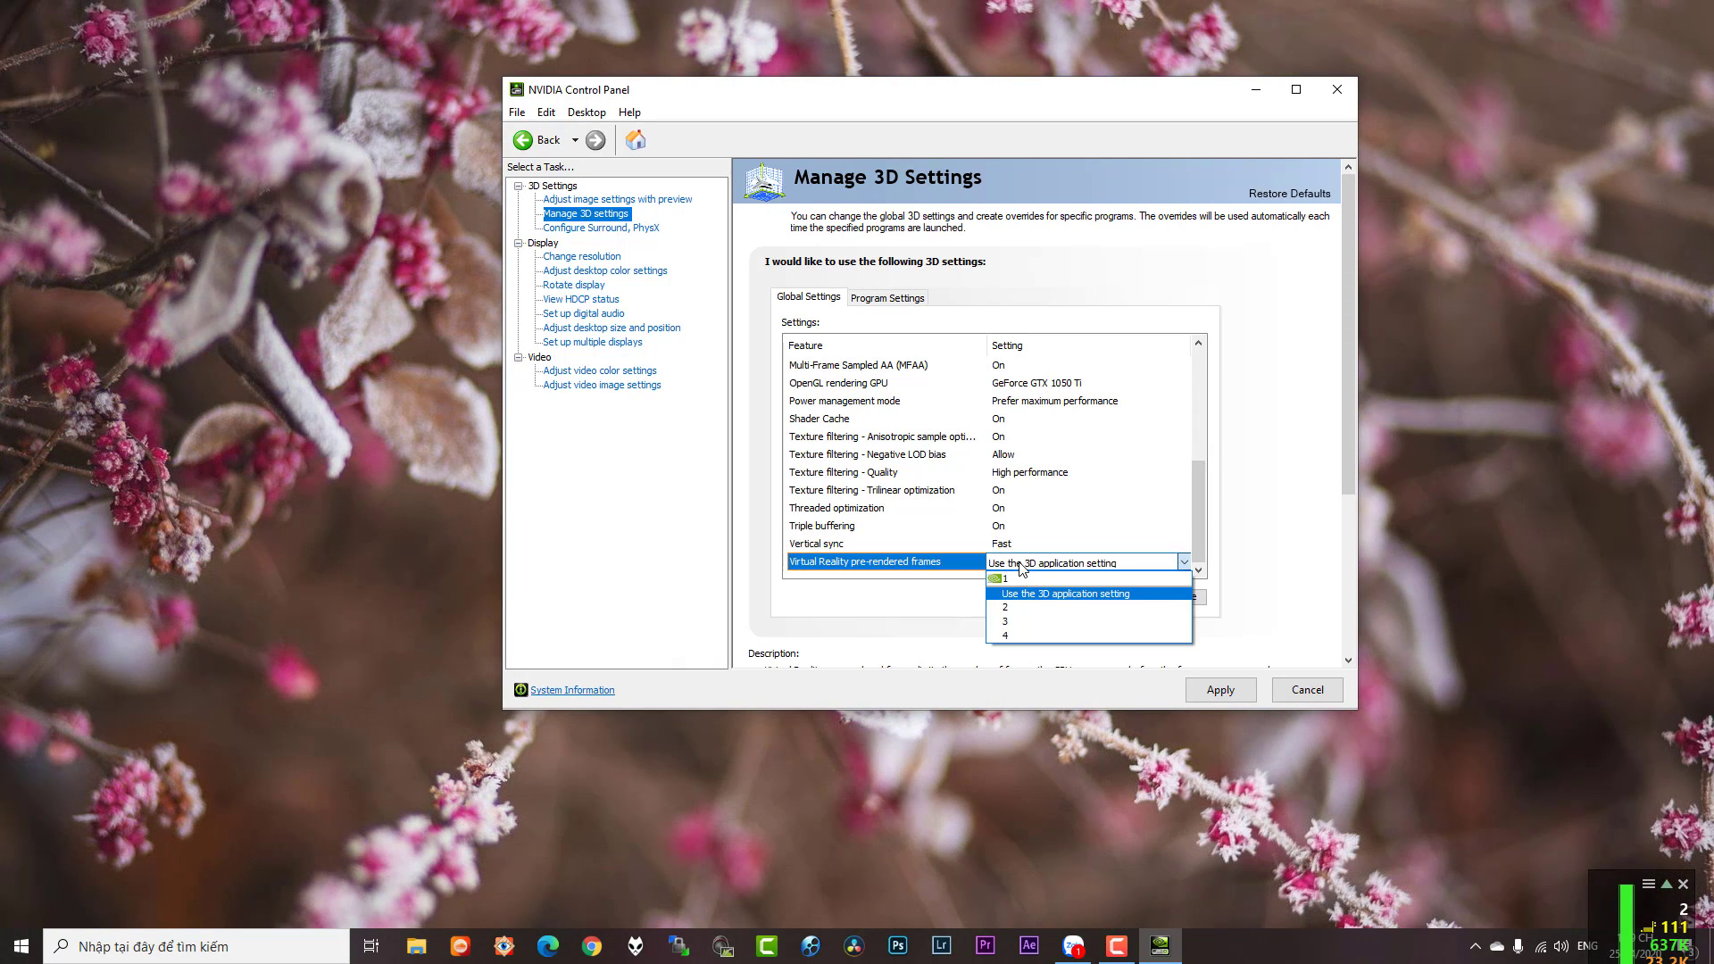
pyautogui.click(1012, 636)
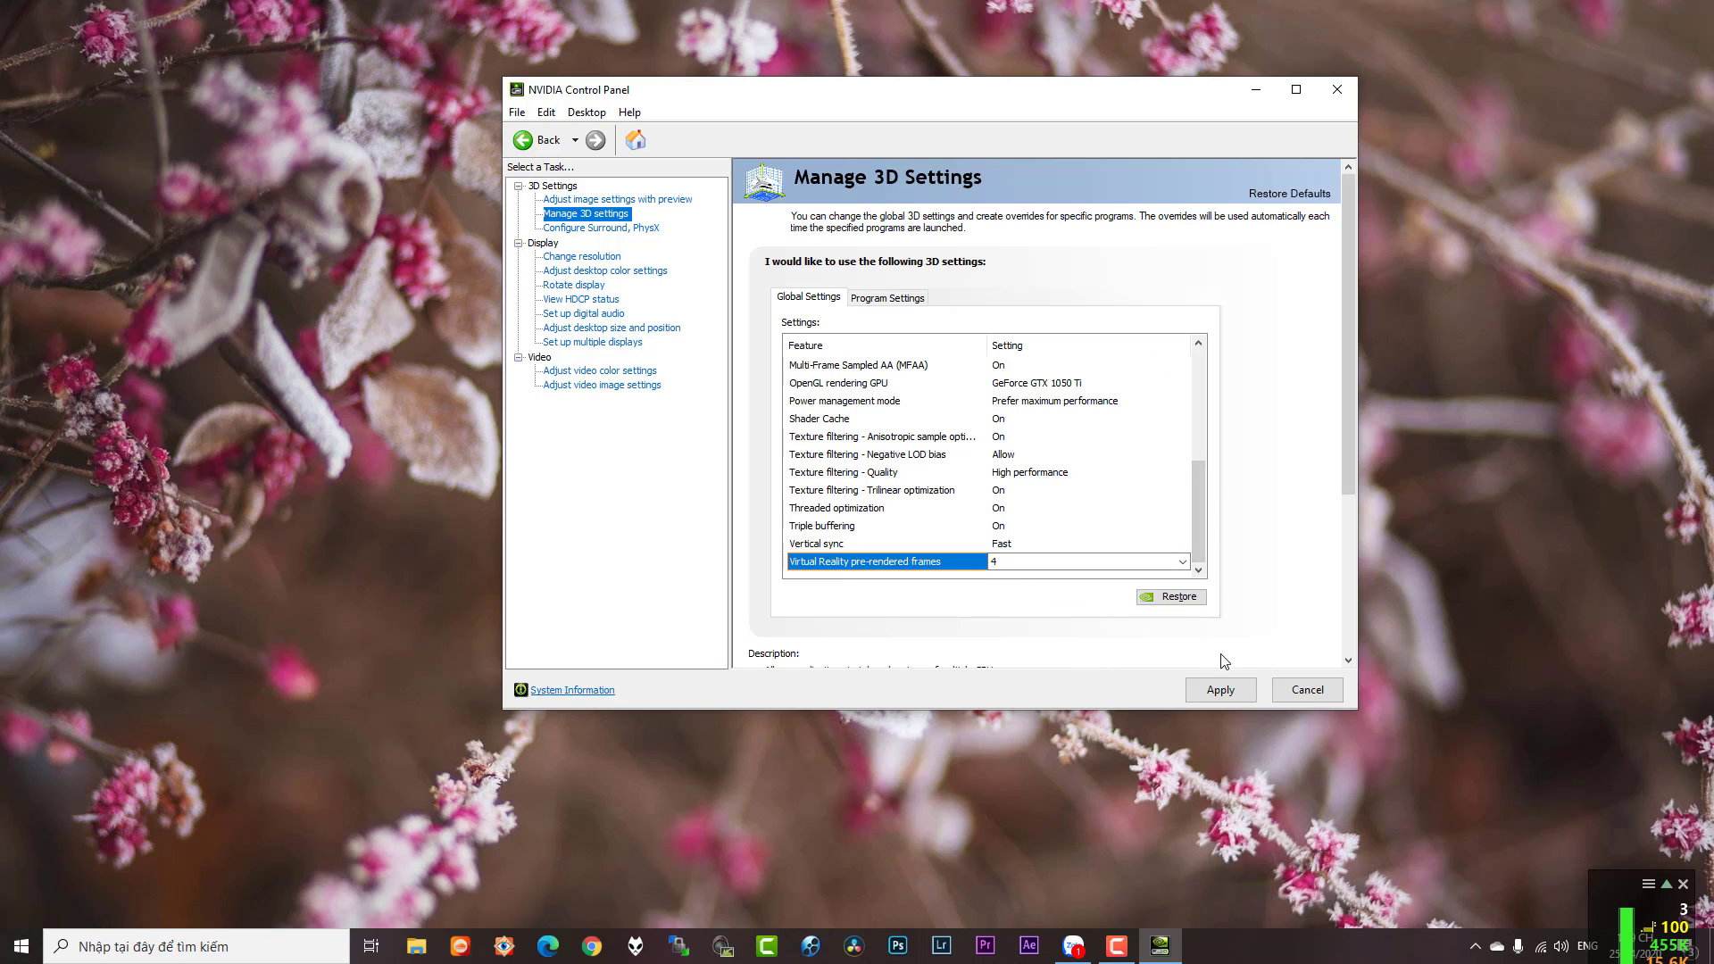
pyautogui.click(1218, 689)
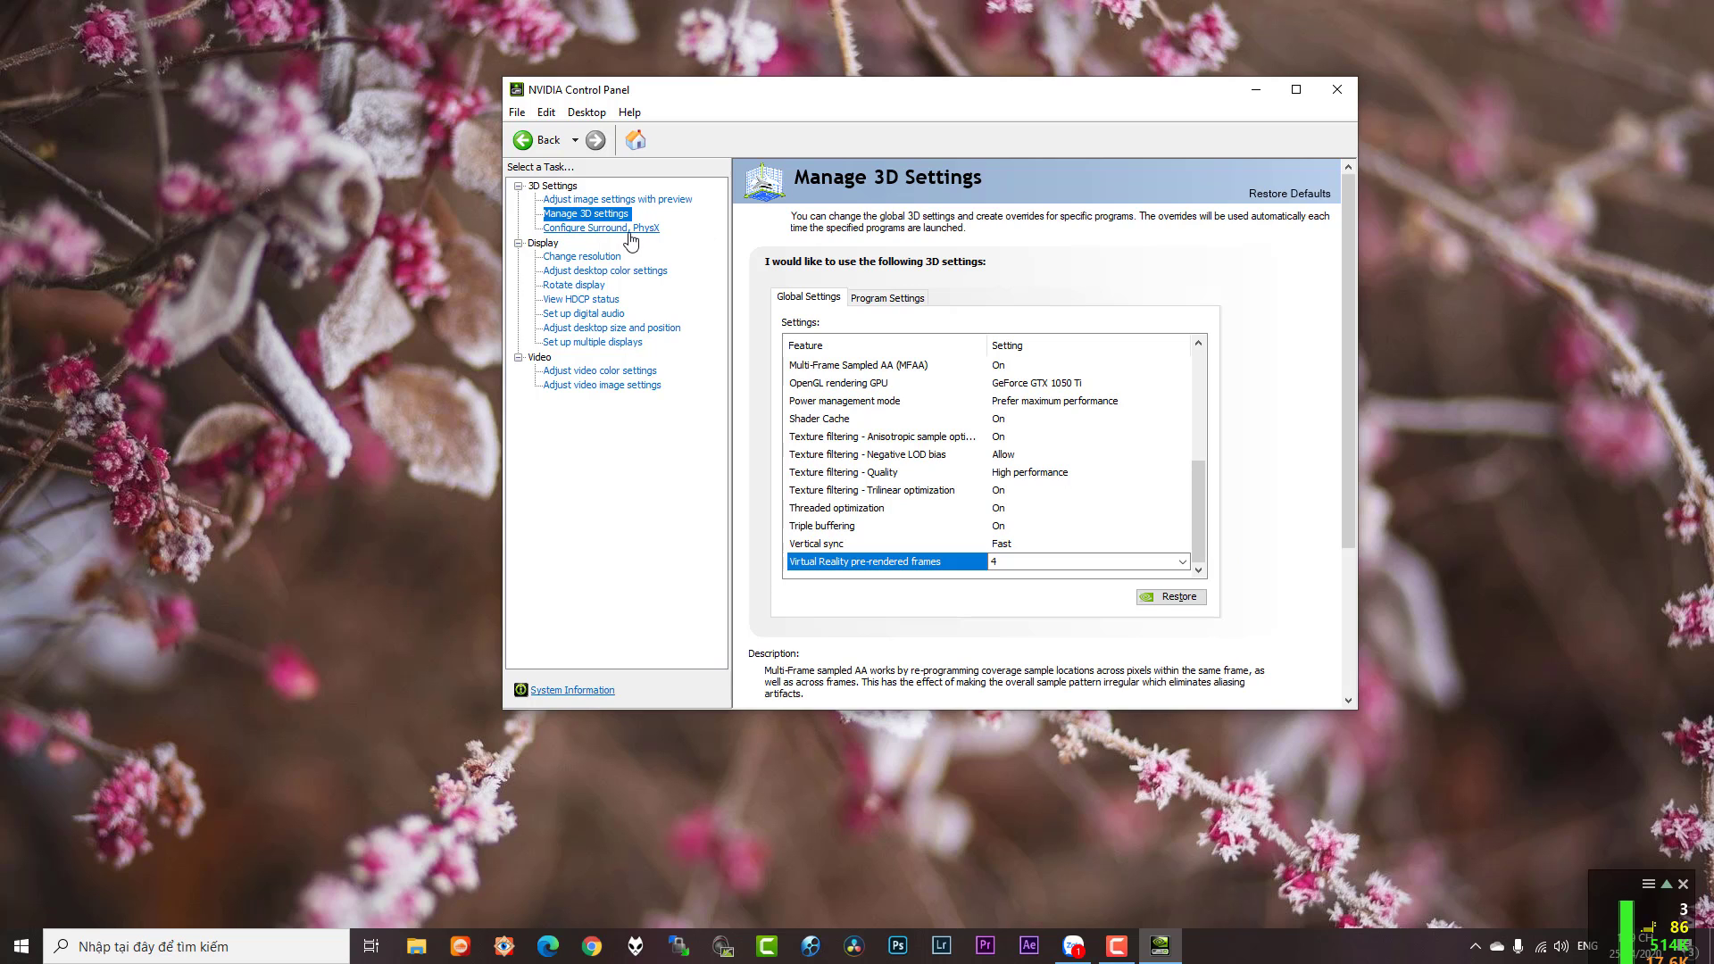
# Step: View the Surround, PhysX and resolution settings, and switch the desktop color control to Use NVIDIA settings
pyautogui.click(606, 229)
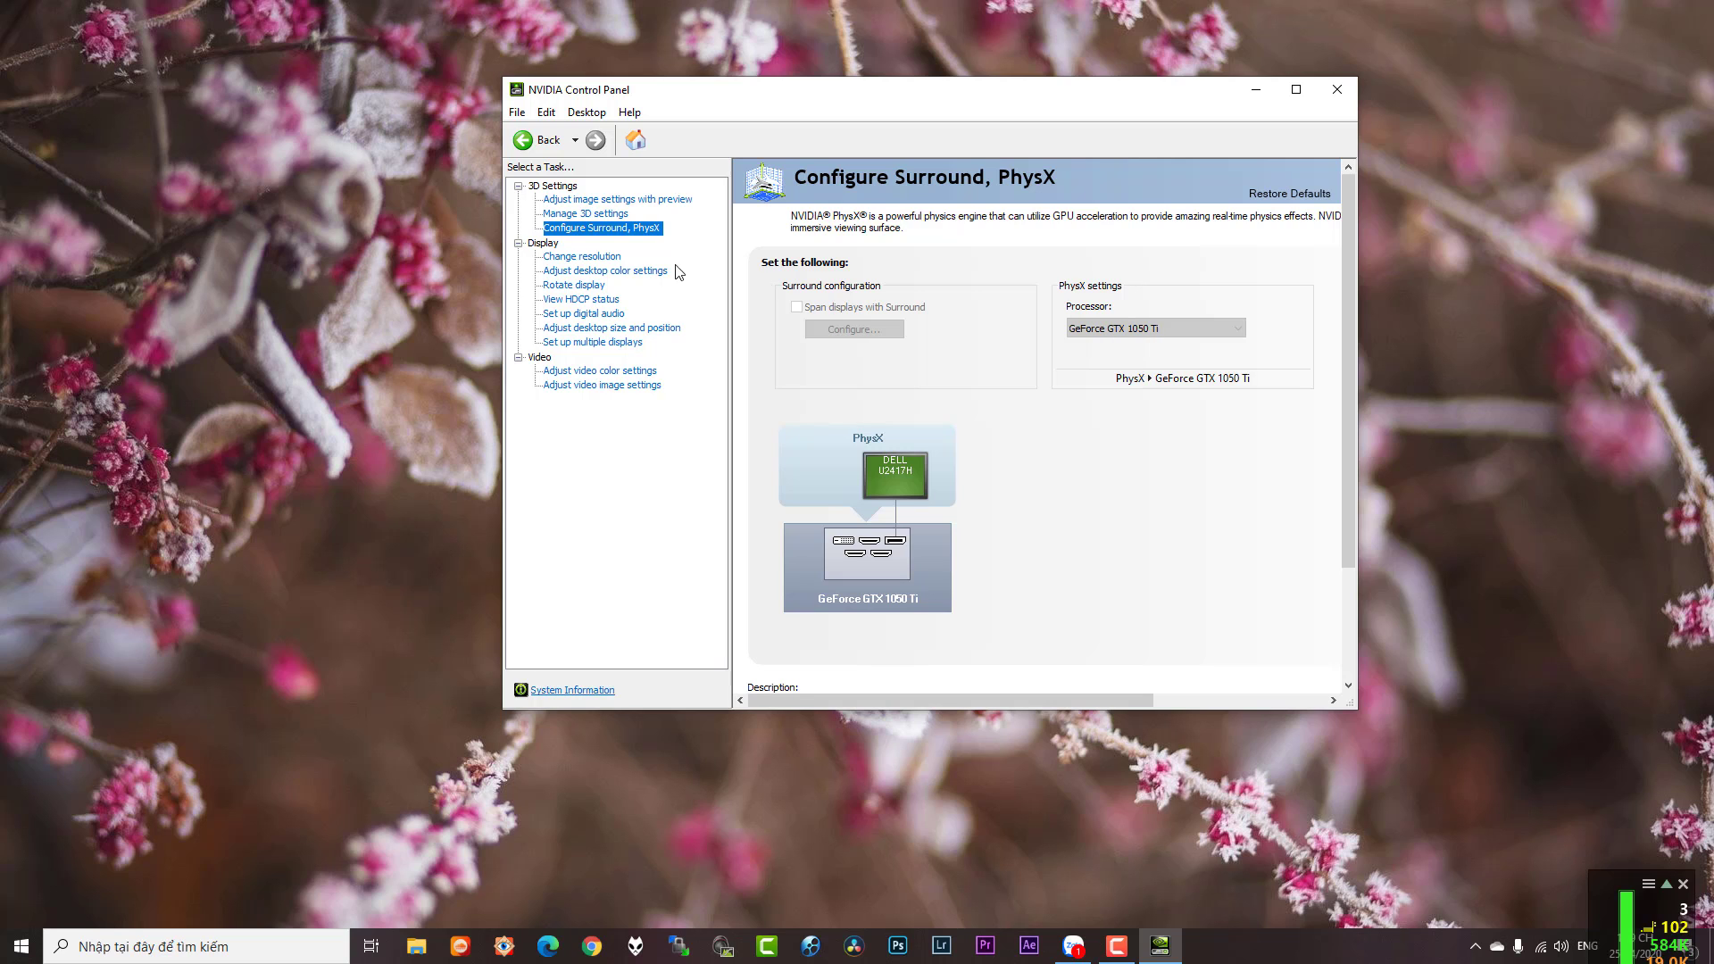
pyautogui.click(600, 257)
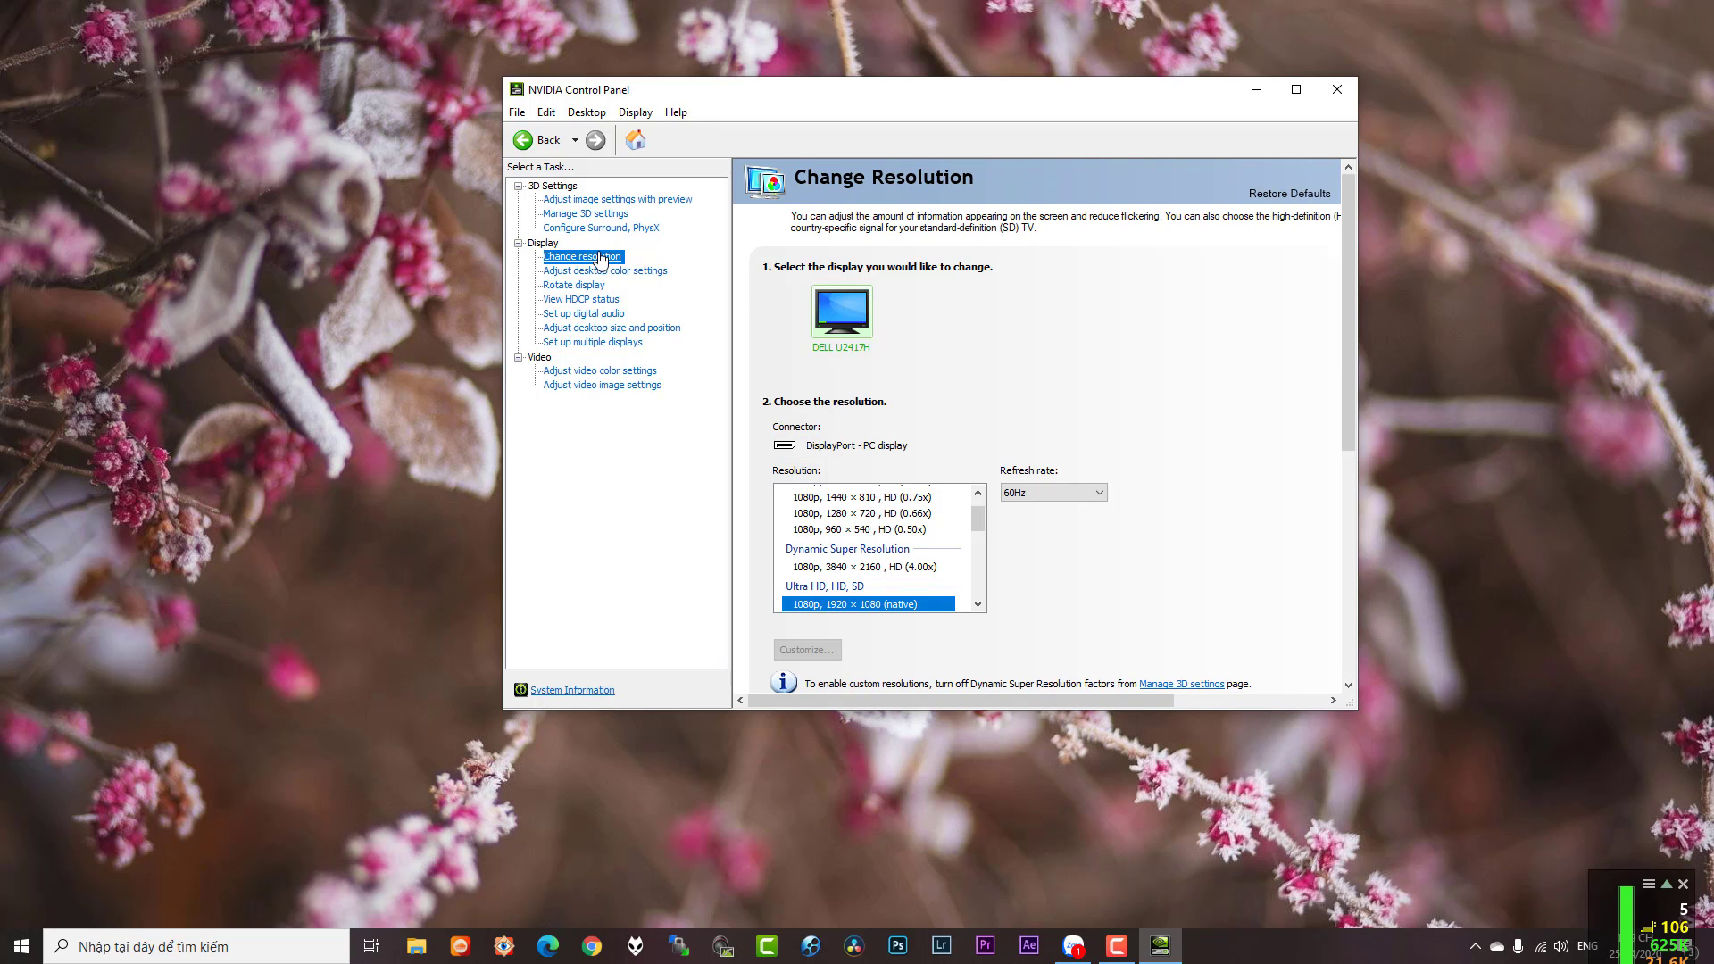
pyautogui.click(602, 272)
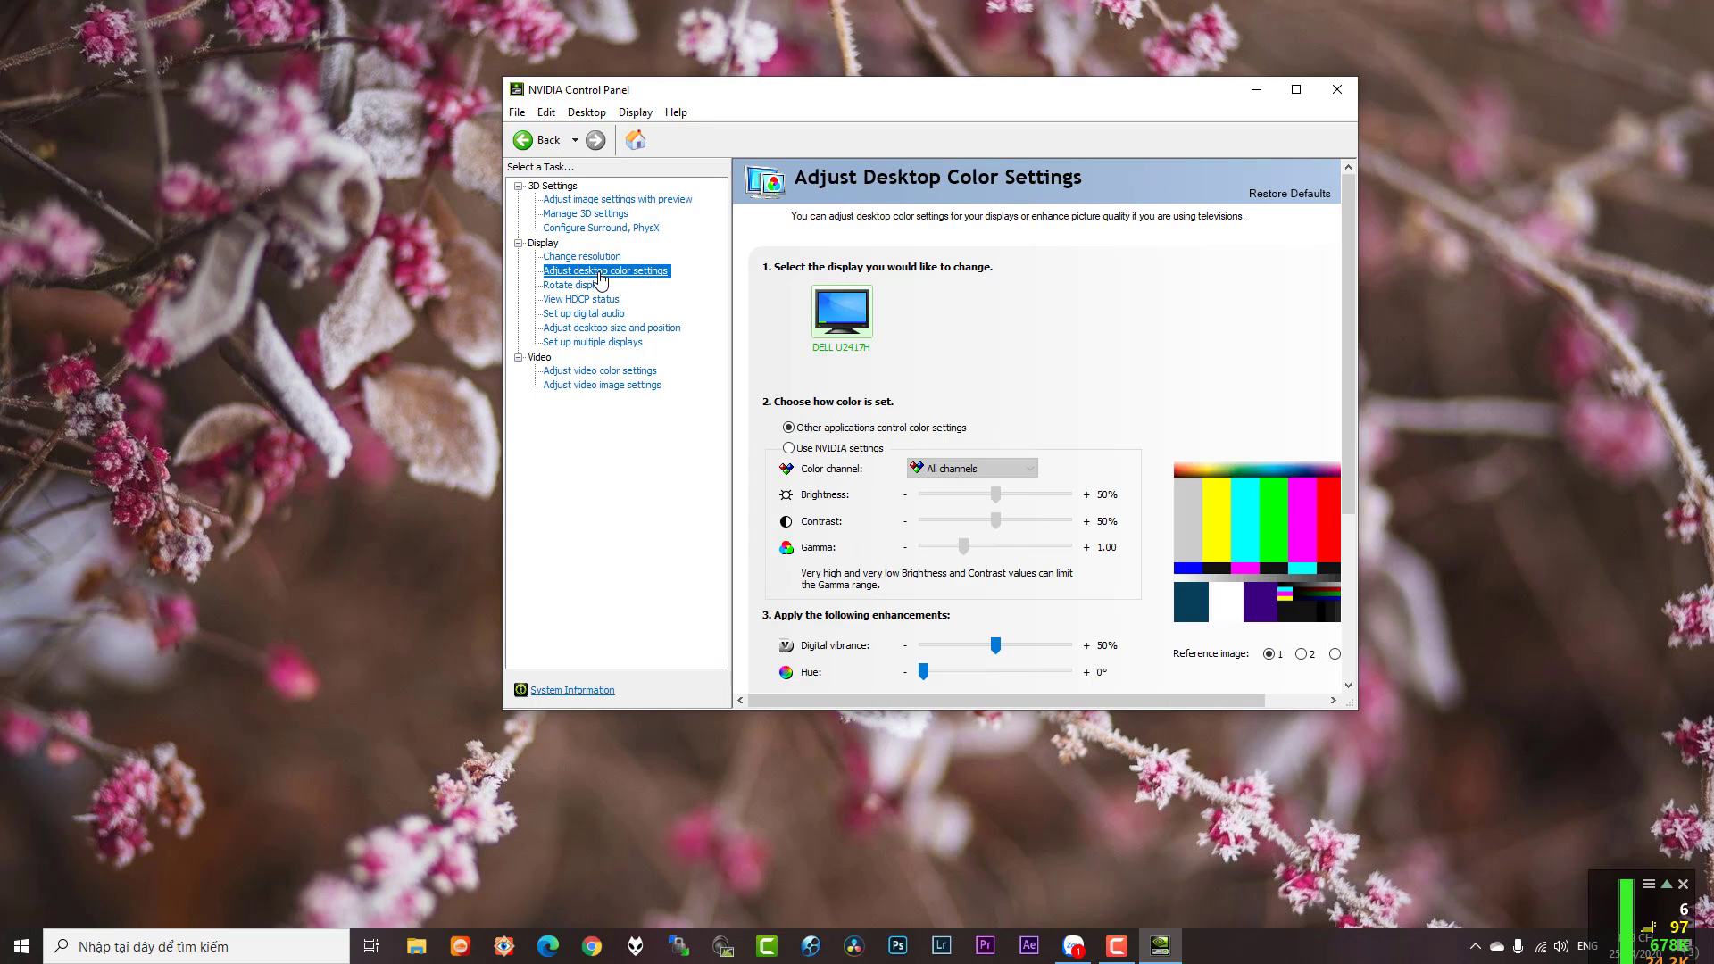
pyautogui.scroll(-1, 1192, 440)
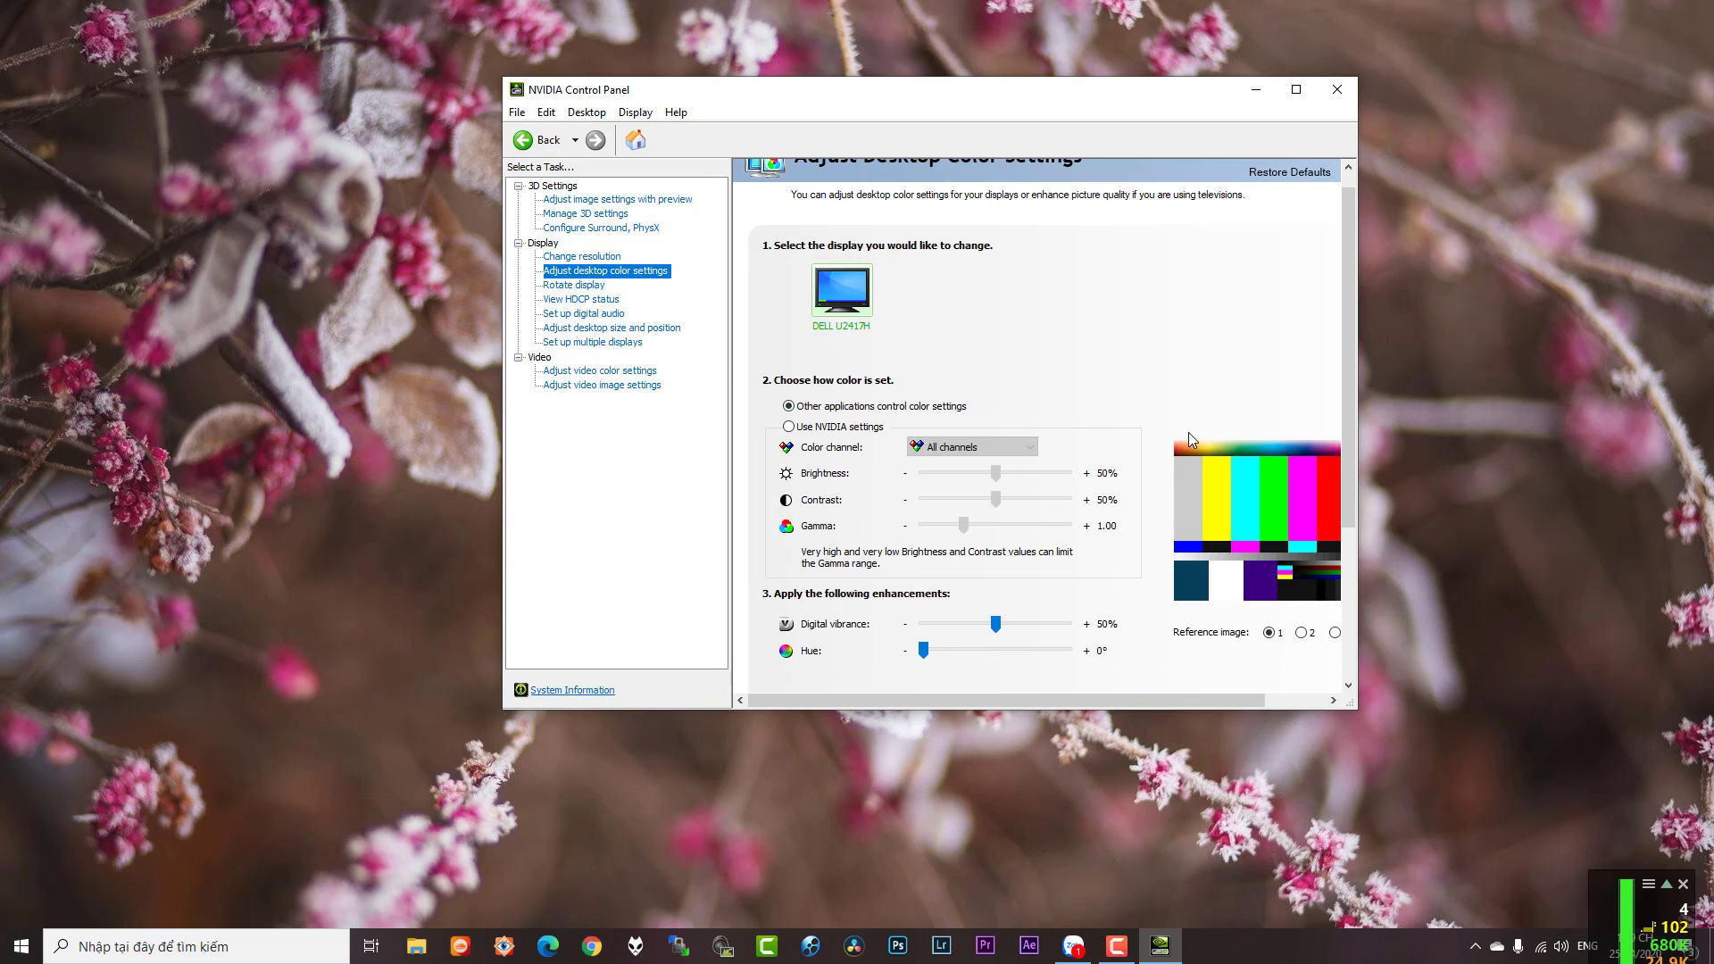
pyautogui.scroll(-1, 1156, 401)
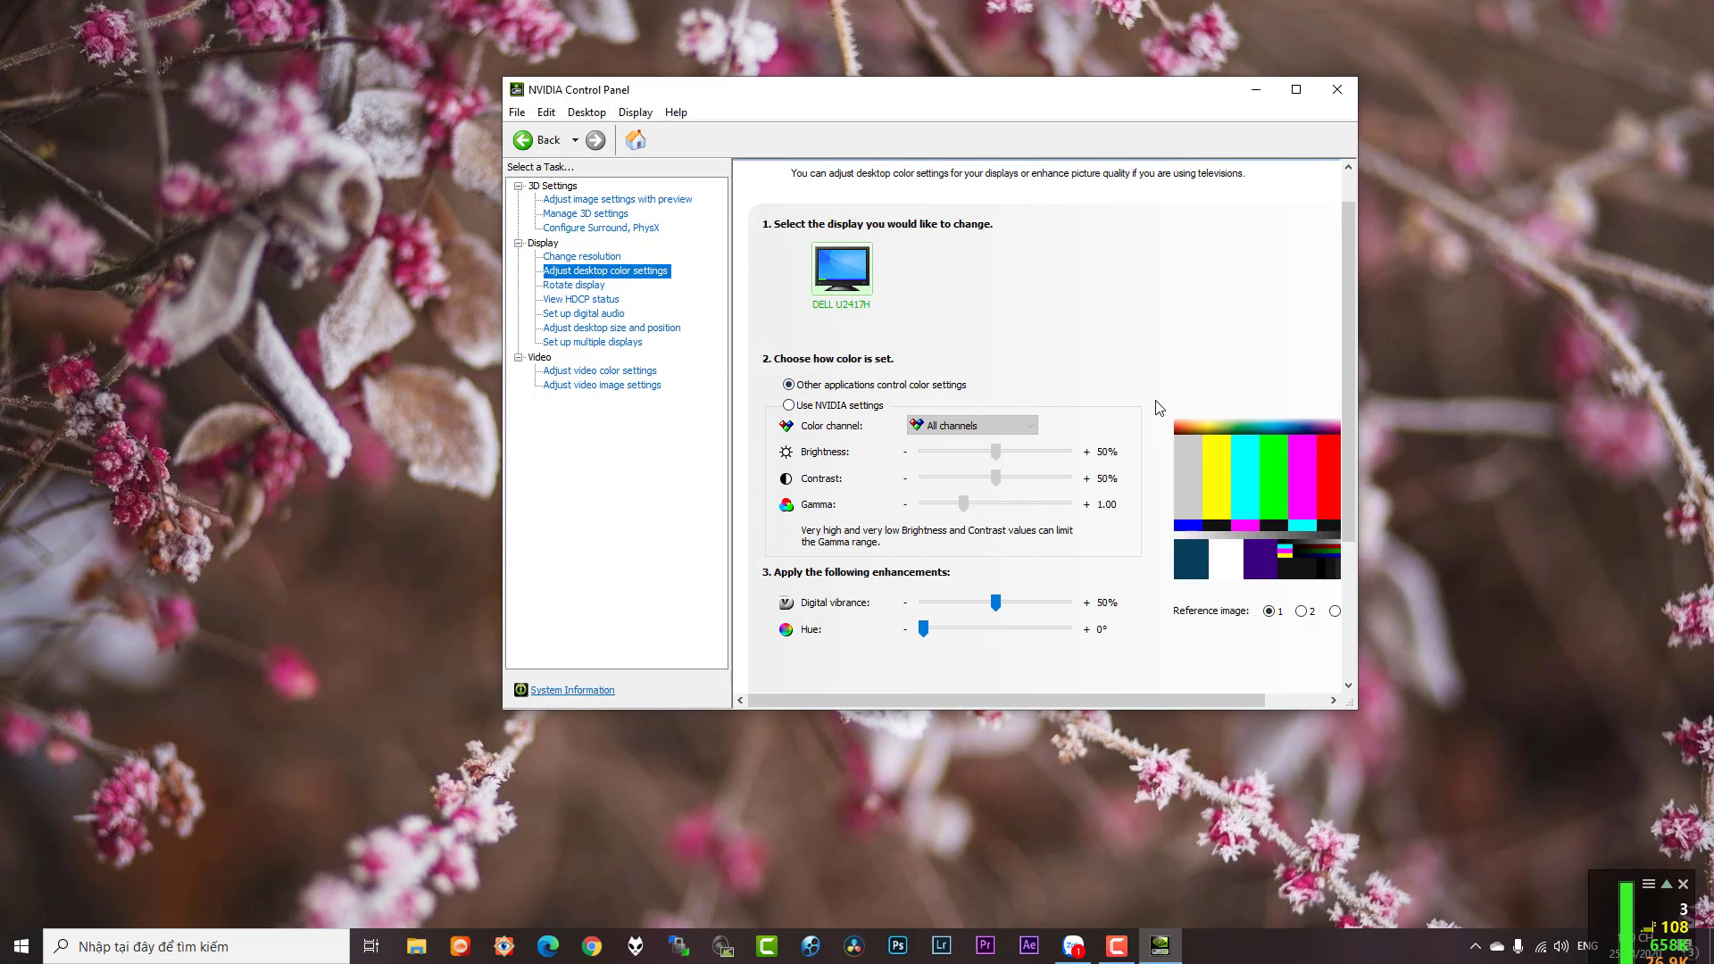
pyautogui.click(792, 406)
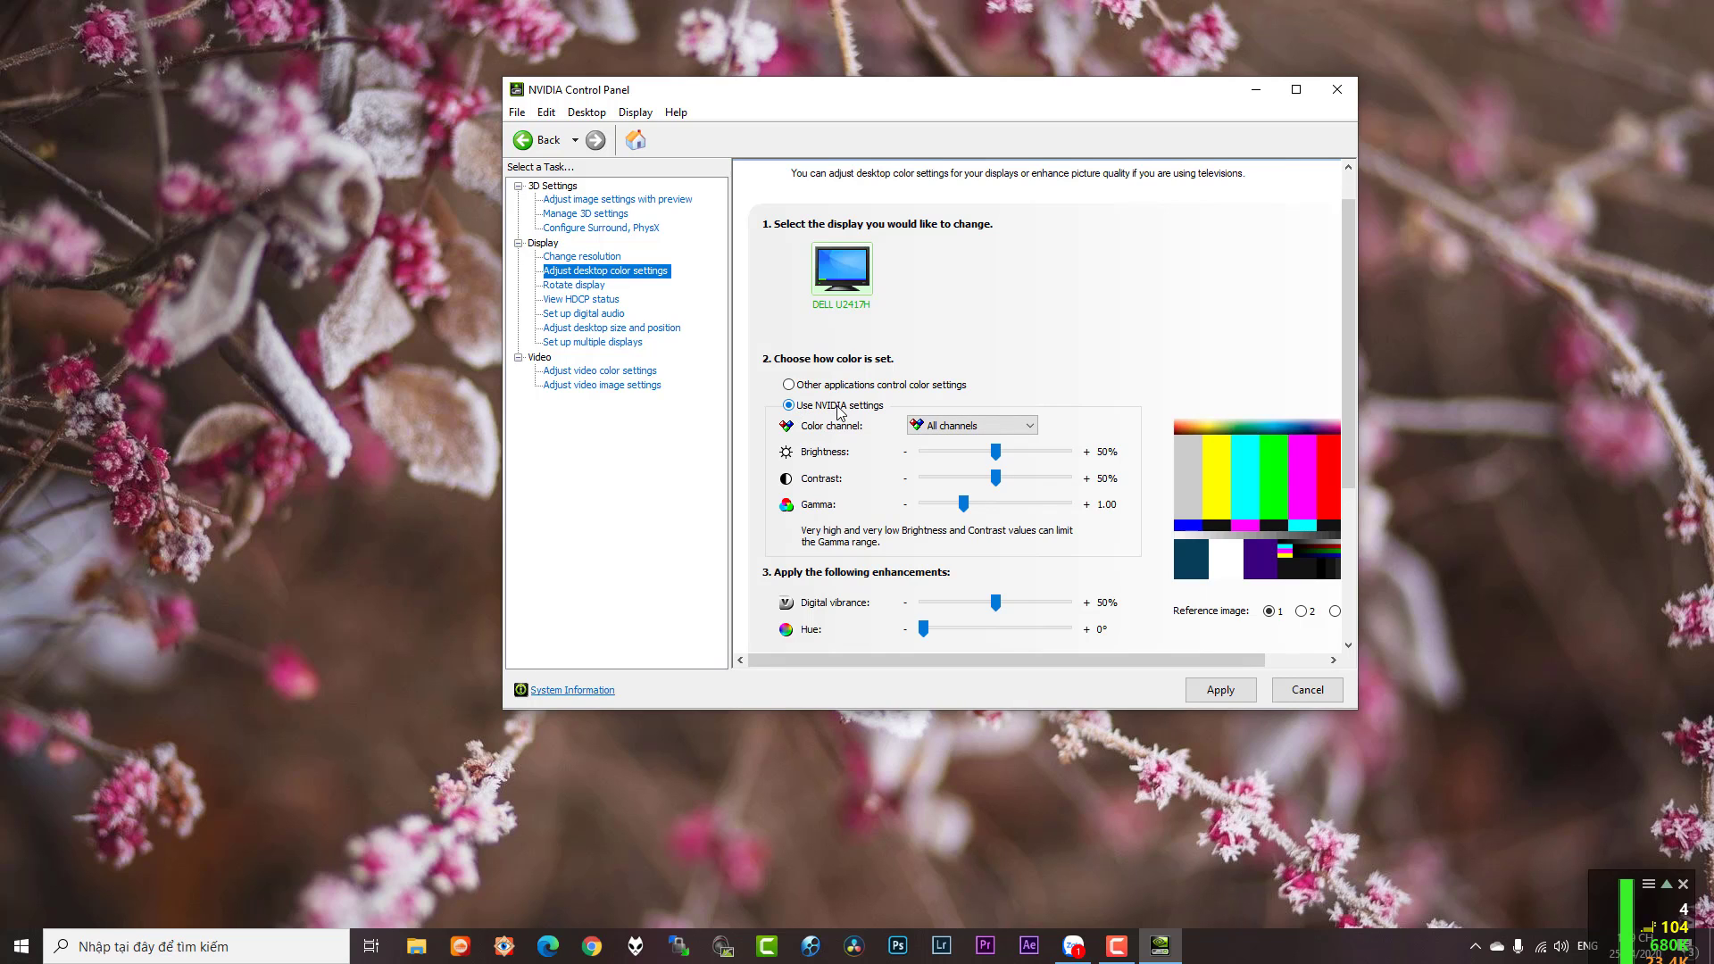
# Step: Select reference image 3 for the desktop color preview and apply the desktop color settings
pyautogui.click(1297, 661)
pyautogui.click(1265, 611)
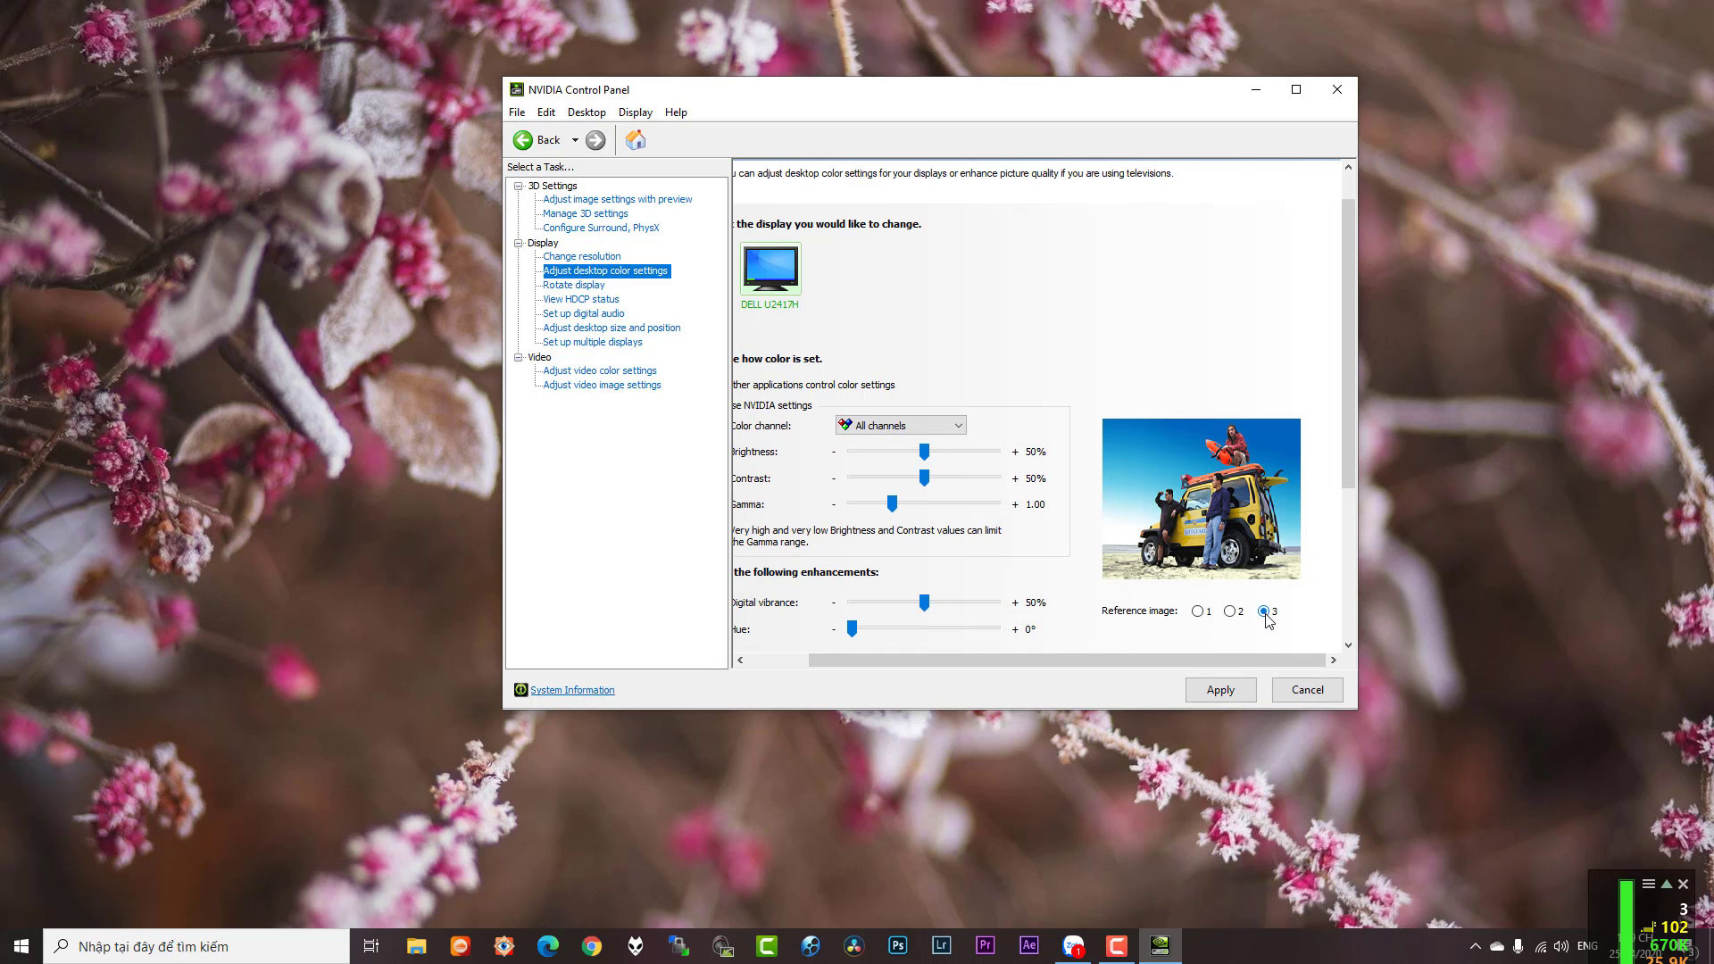
pyautogui.click(1238, 694)
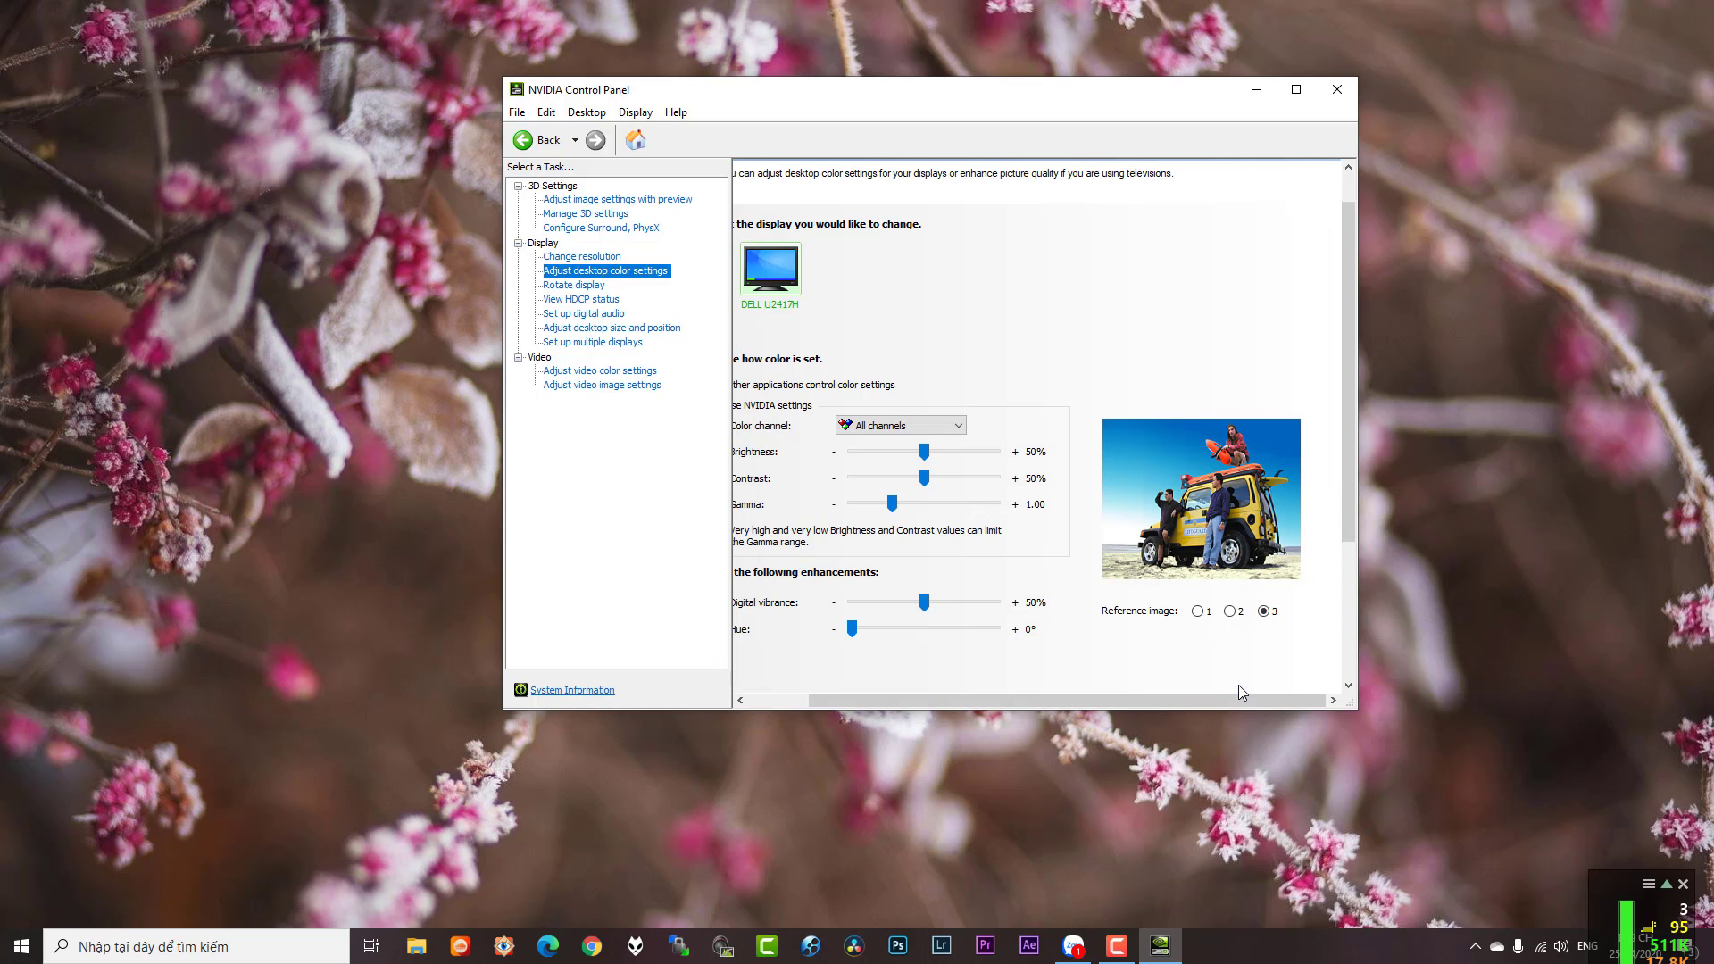
# Step: View the rotation, HDCP status, digital audio, desktop size and position, and multiple displays settings
pyautogui.click(574, 285)
pyautogui.click(581, 300)
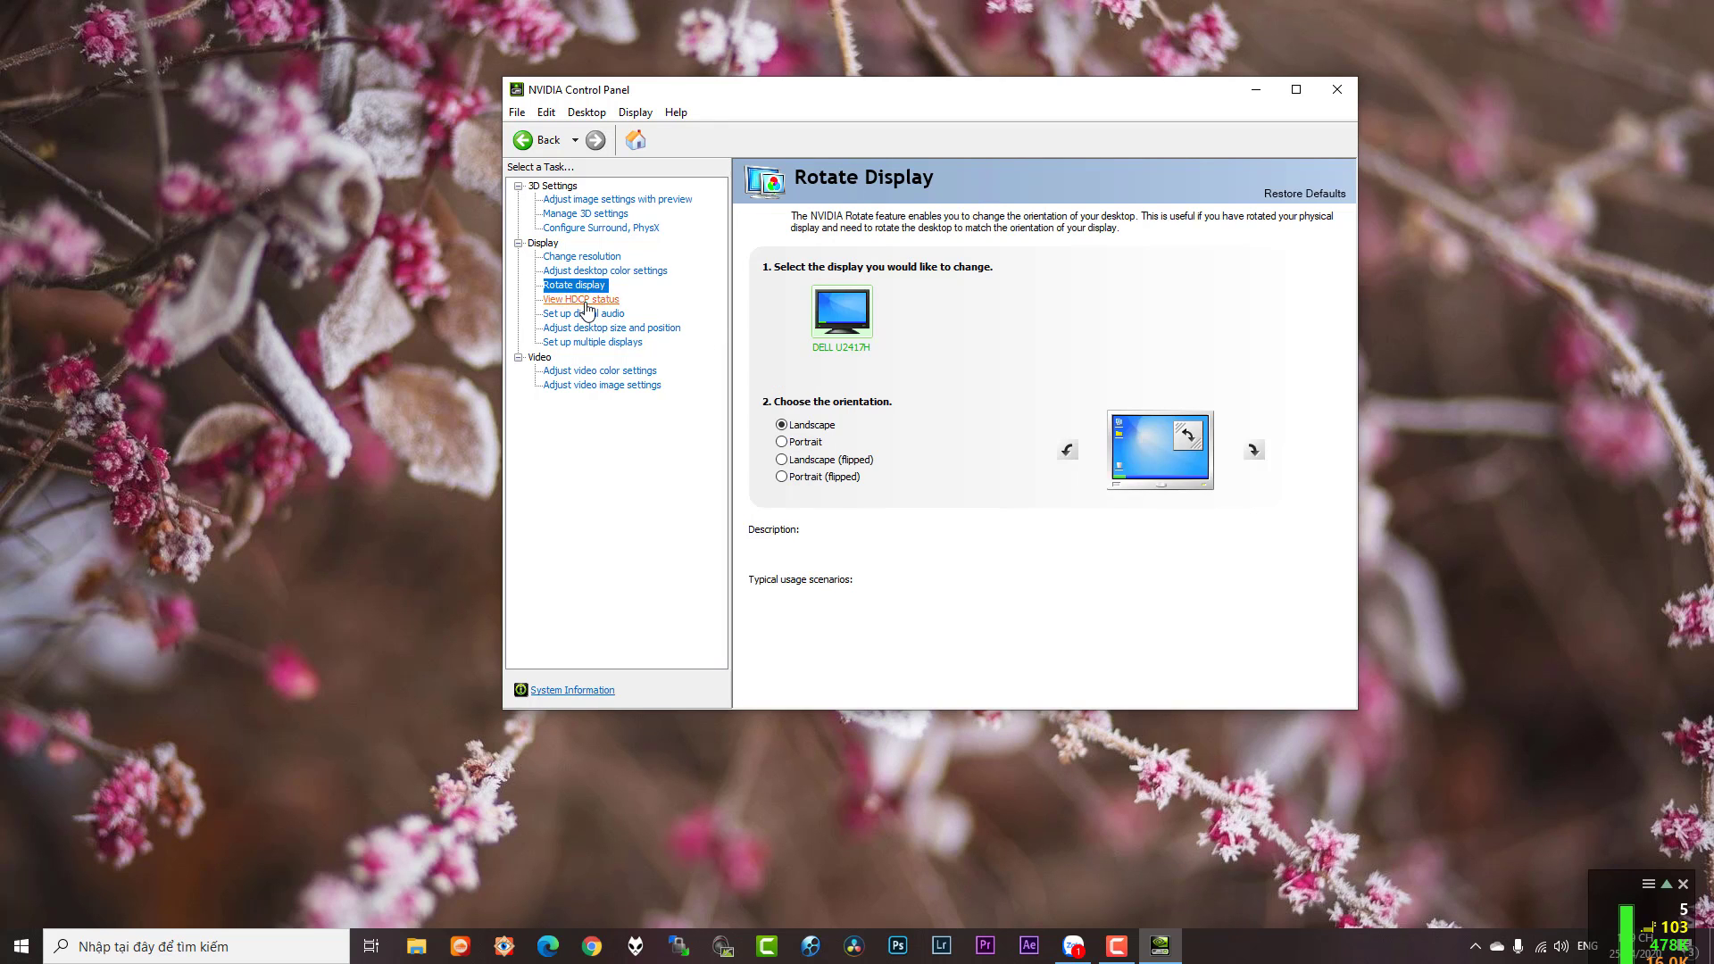
pyautogui.click(586, 314)
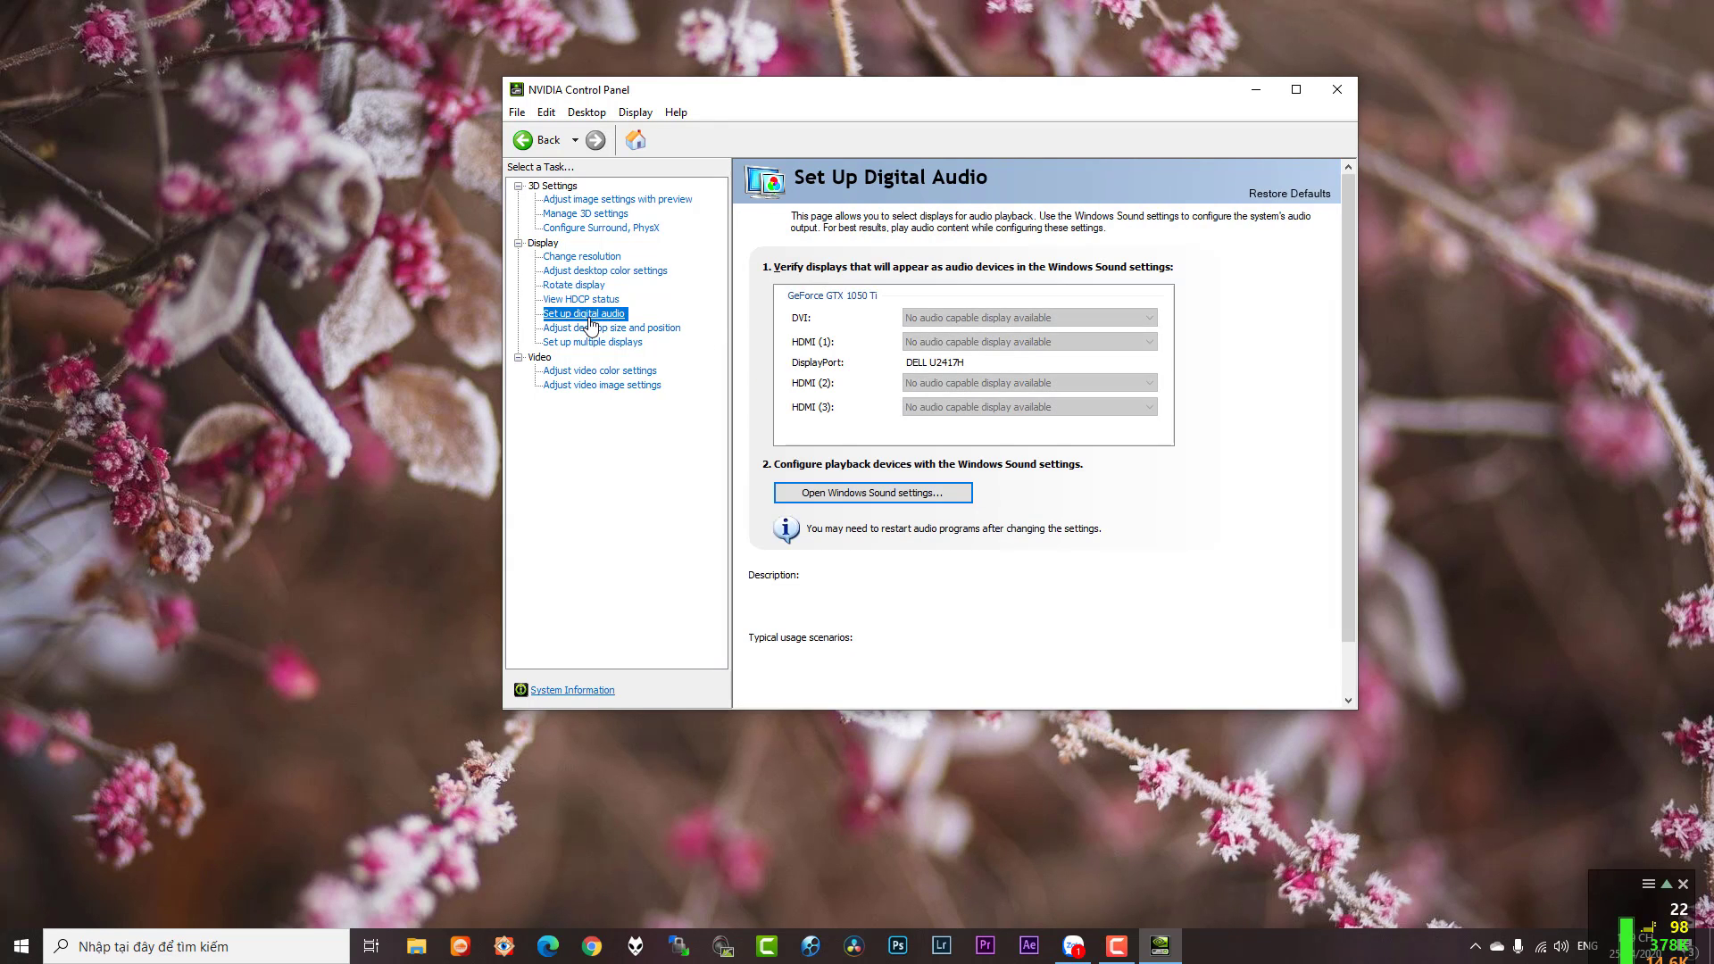
pyautogui.click(596, 331)
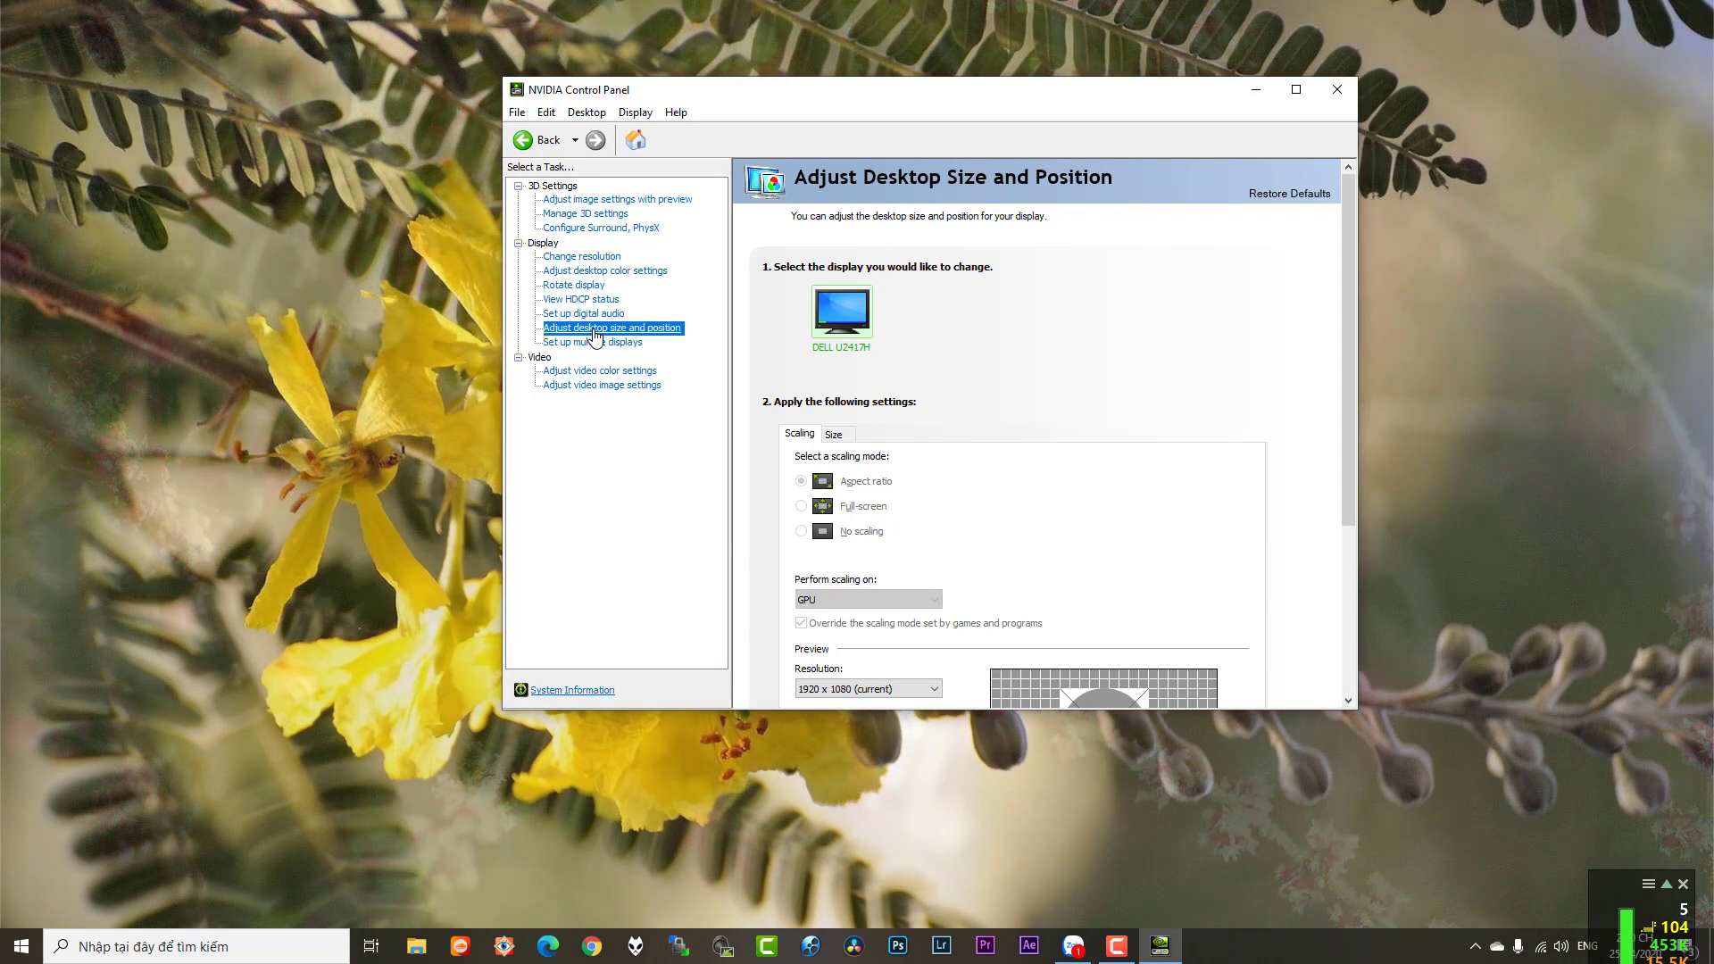
pyautogui.click(596, 344)
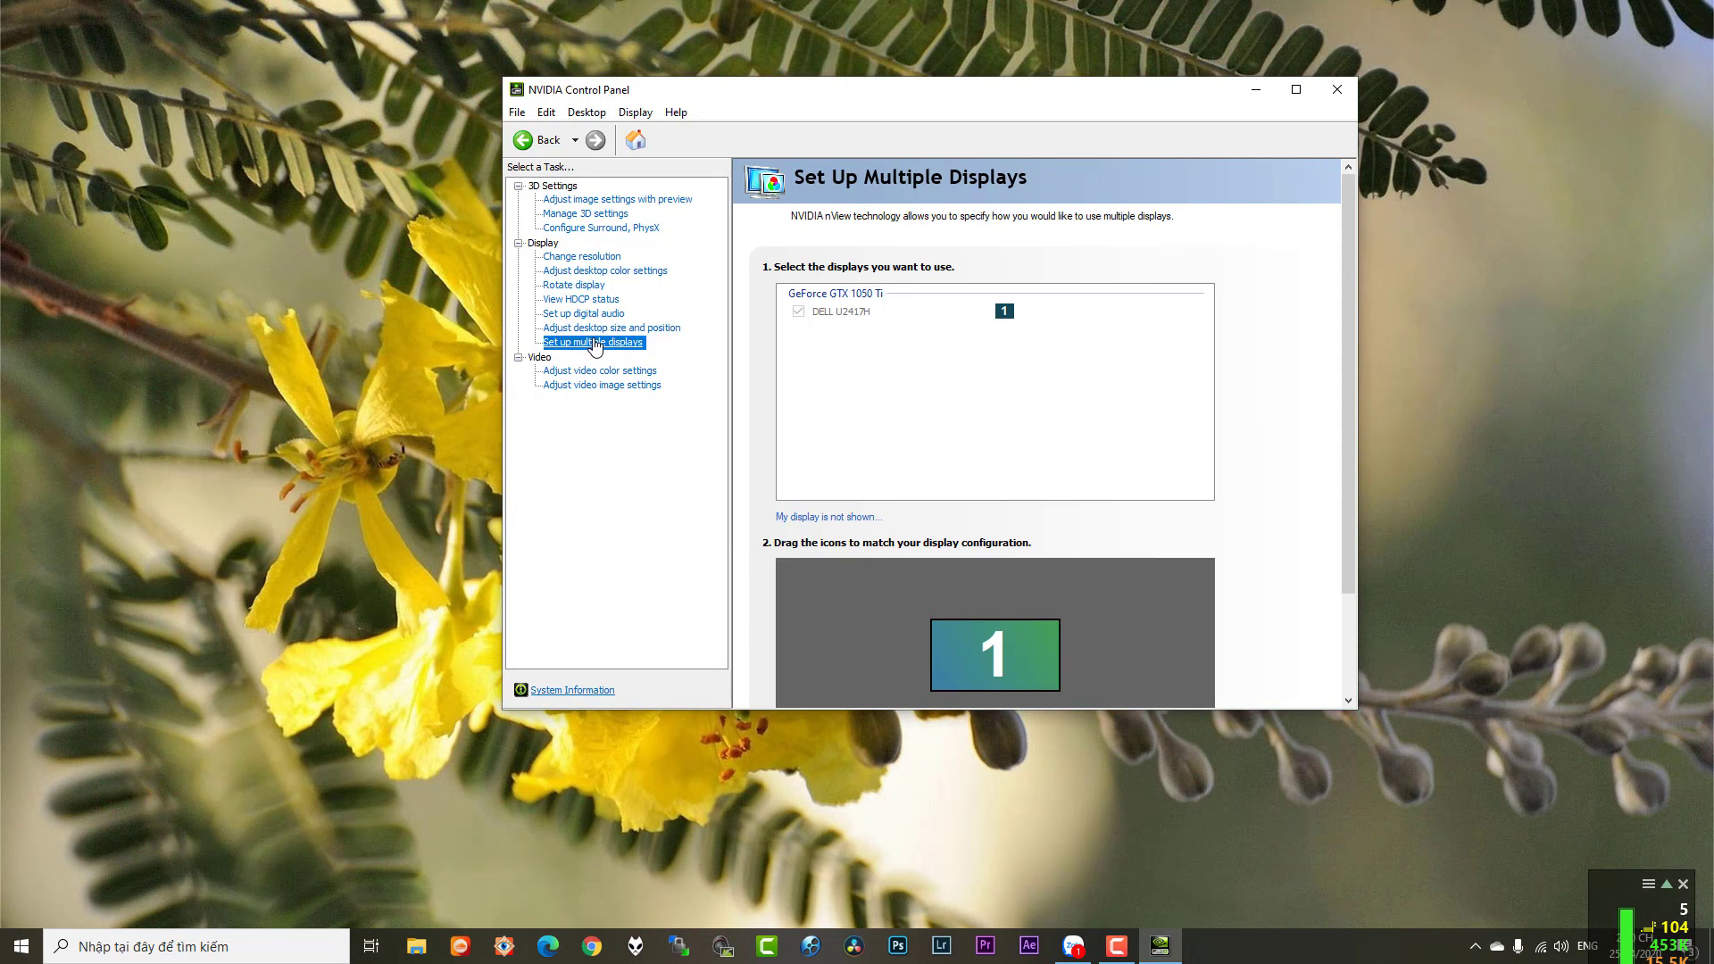
# Step: Set the video color adjustments to use the NVIDIA settings and apply the change
pyautogui.click(593, 372)
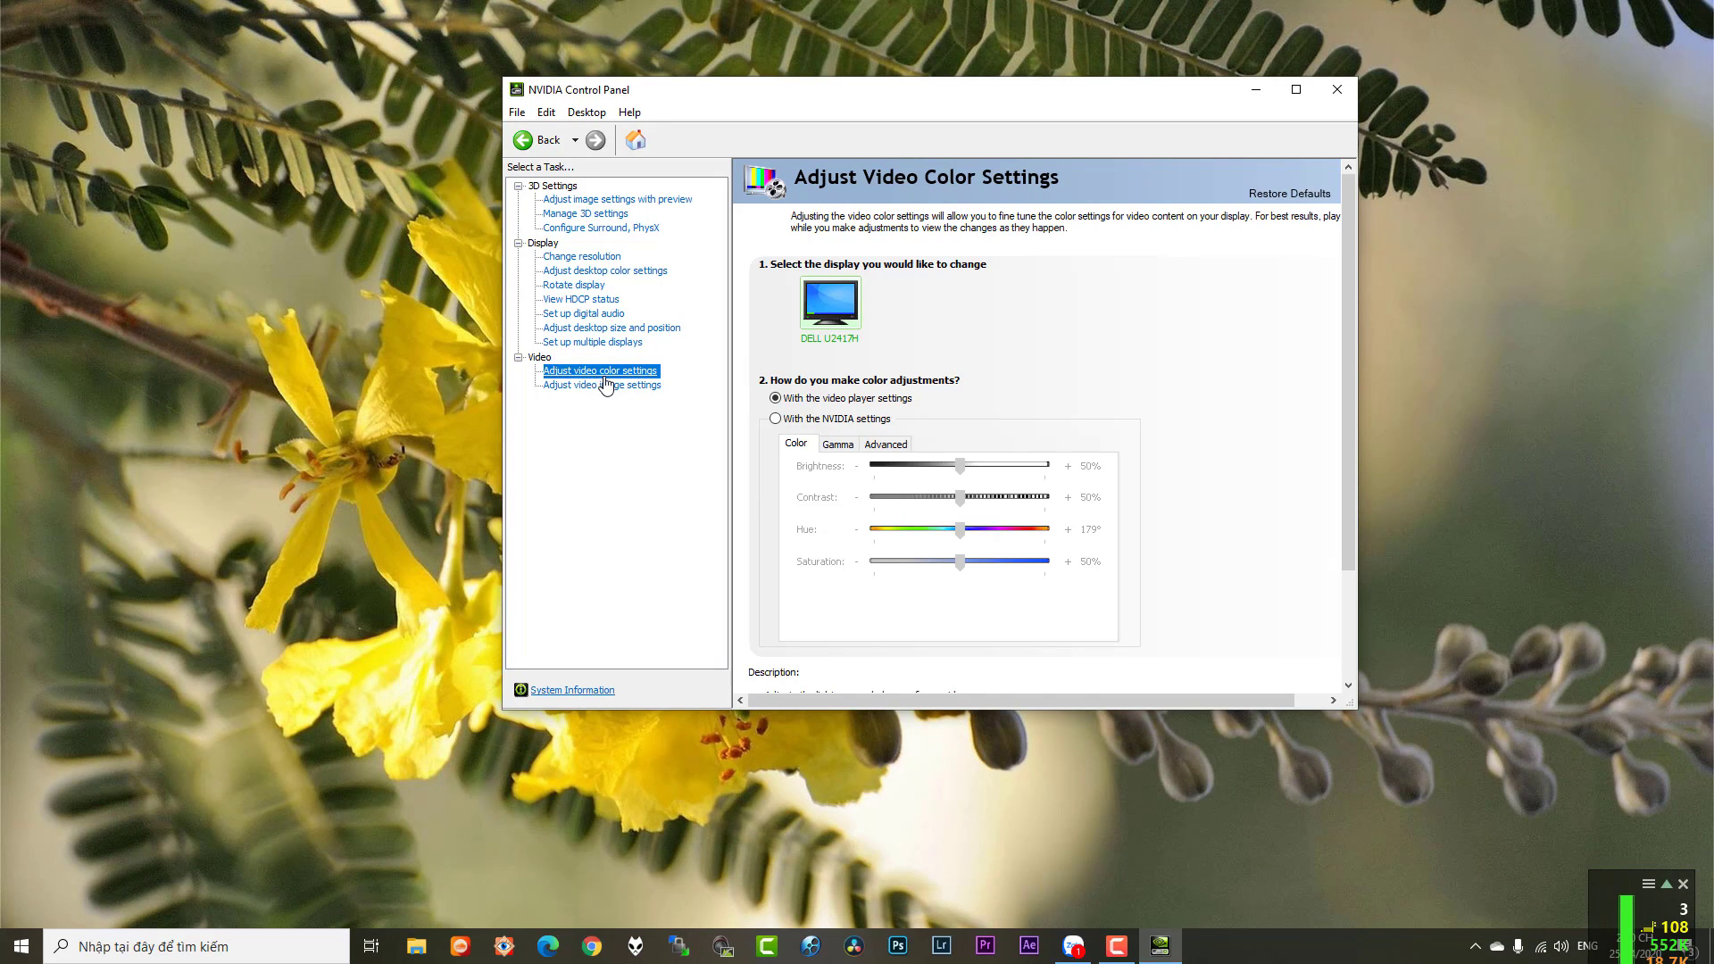
pyautogui.click(776, 419)
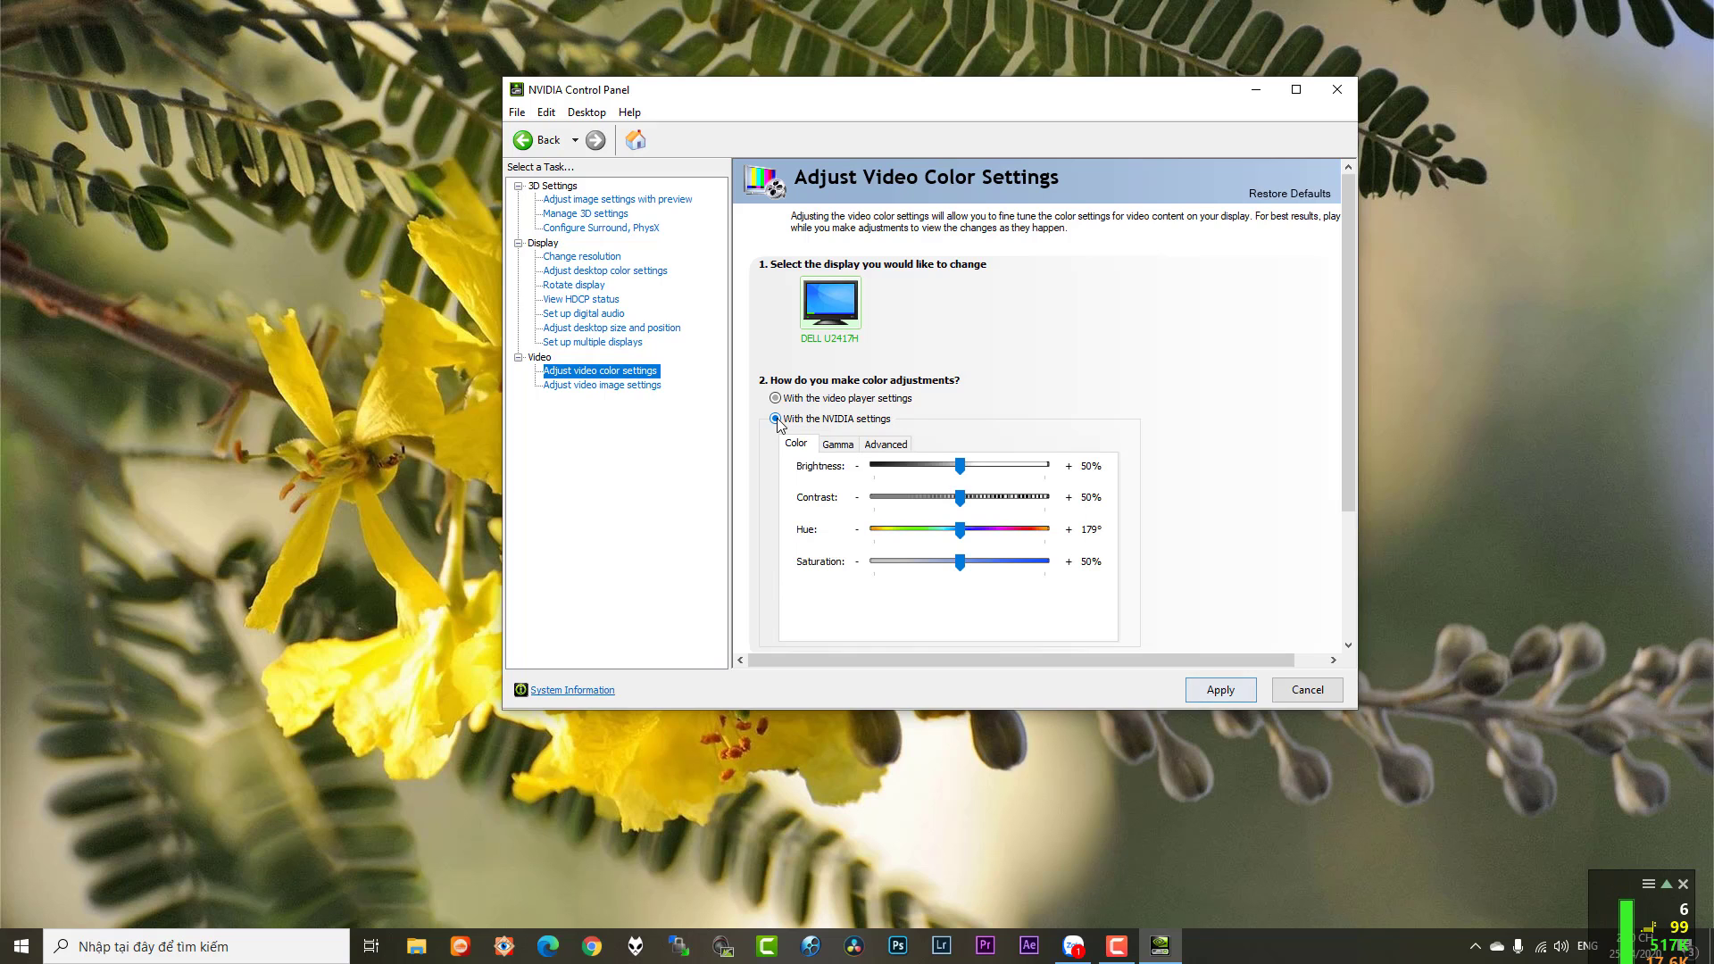
pyautogui.click(1210, 686)
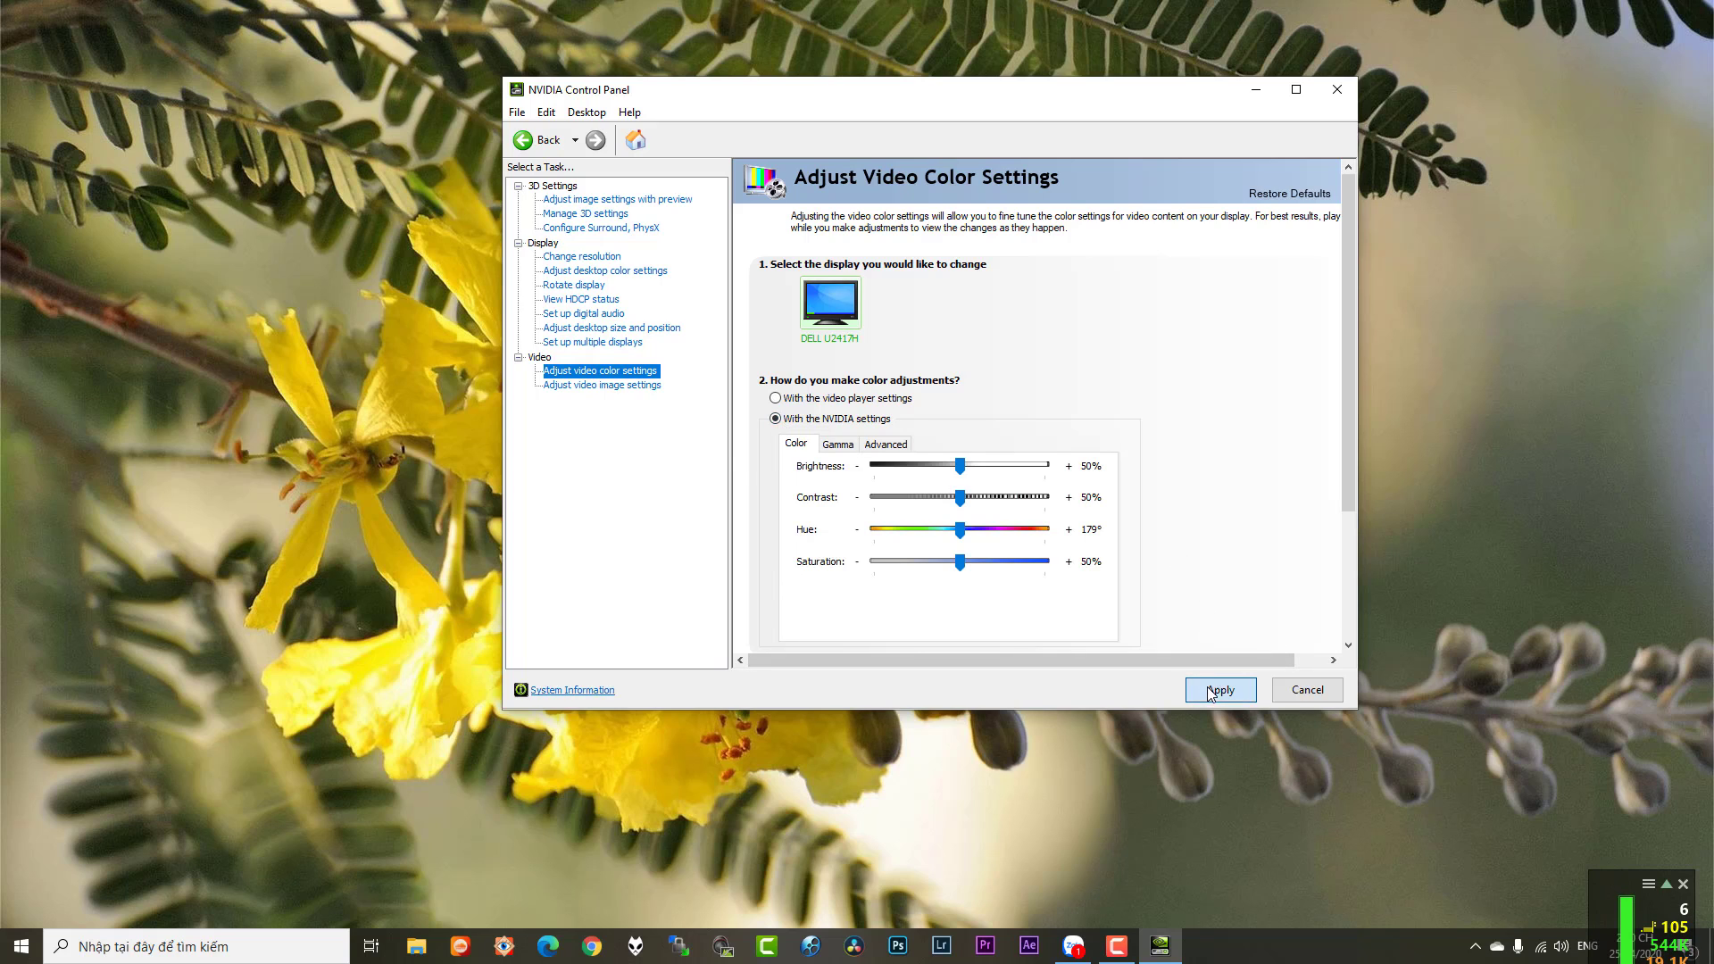
pyautogui.click(1005, 439)
# Step: Set both Edge enhancement and Noise reduction to use the NVIDIA setting for video images and apply
pyautogui.click(608, 386)
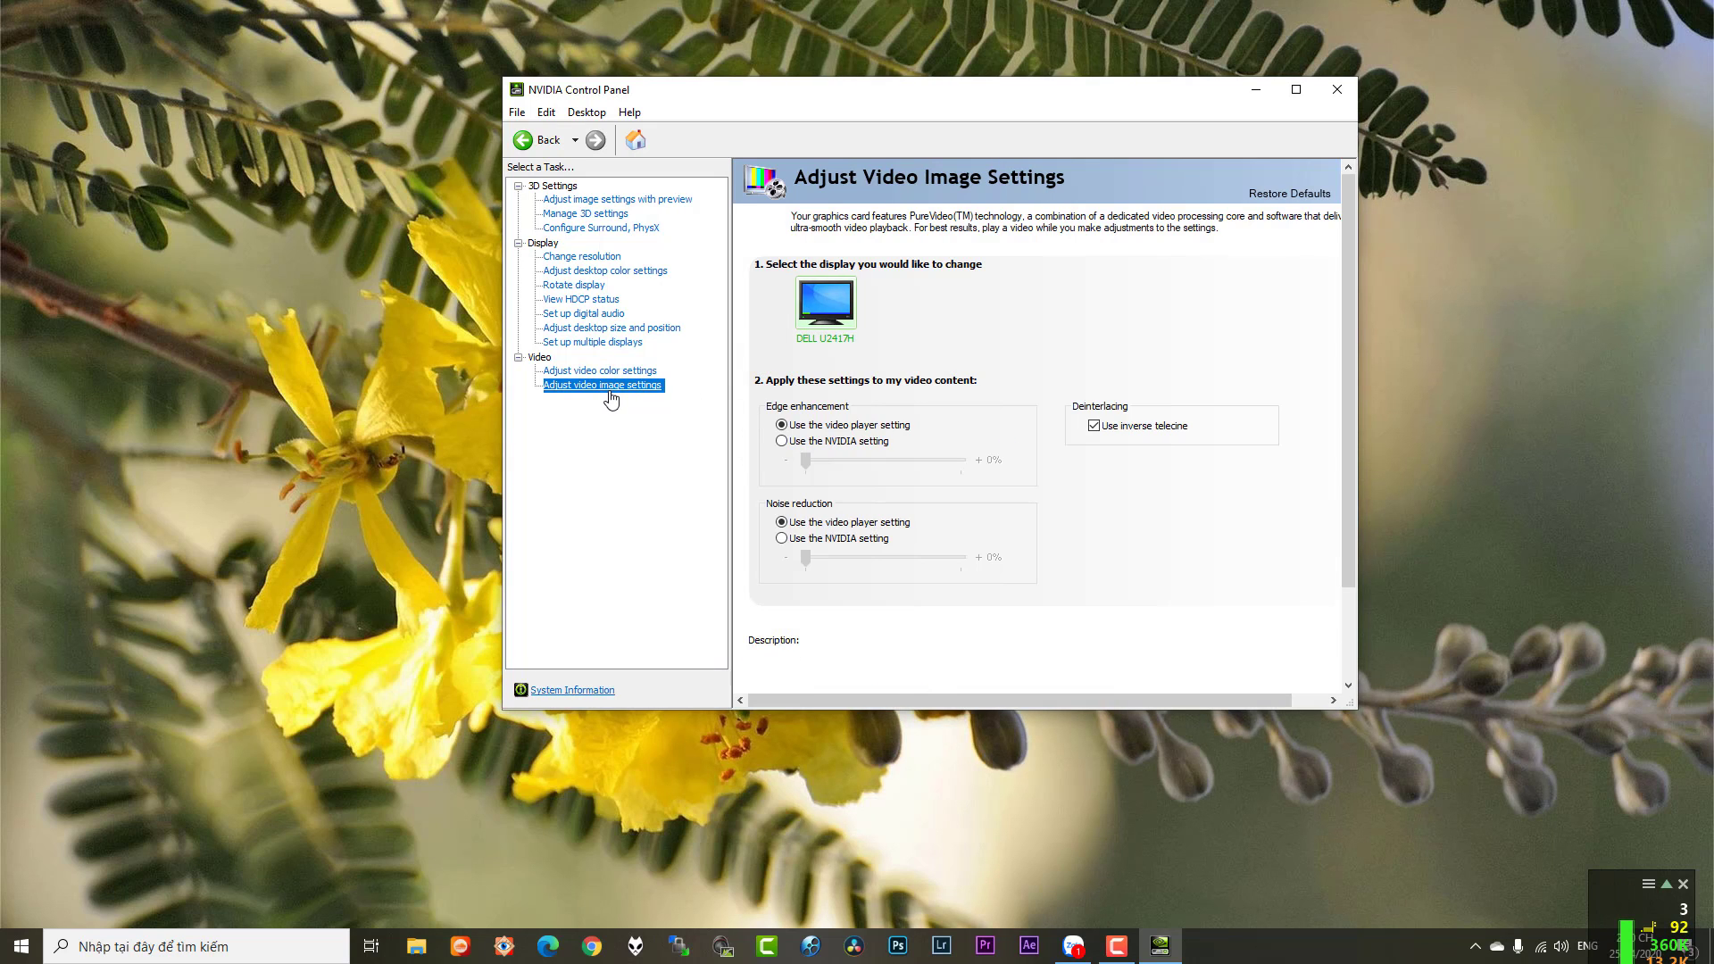
pyautogui.click(781, 443)
pyautogui.click(782, 539)
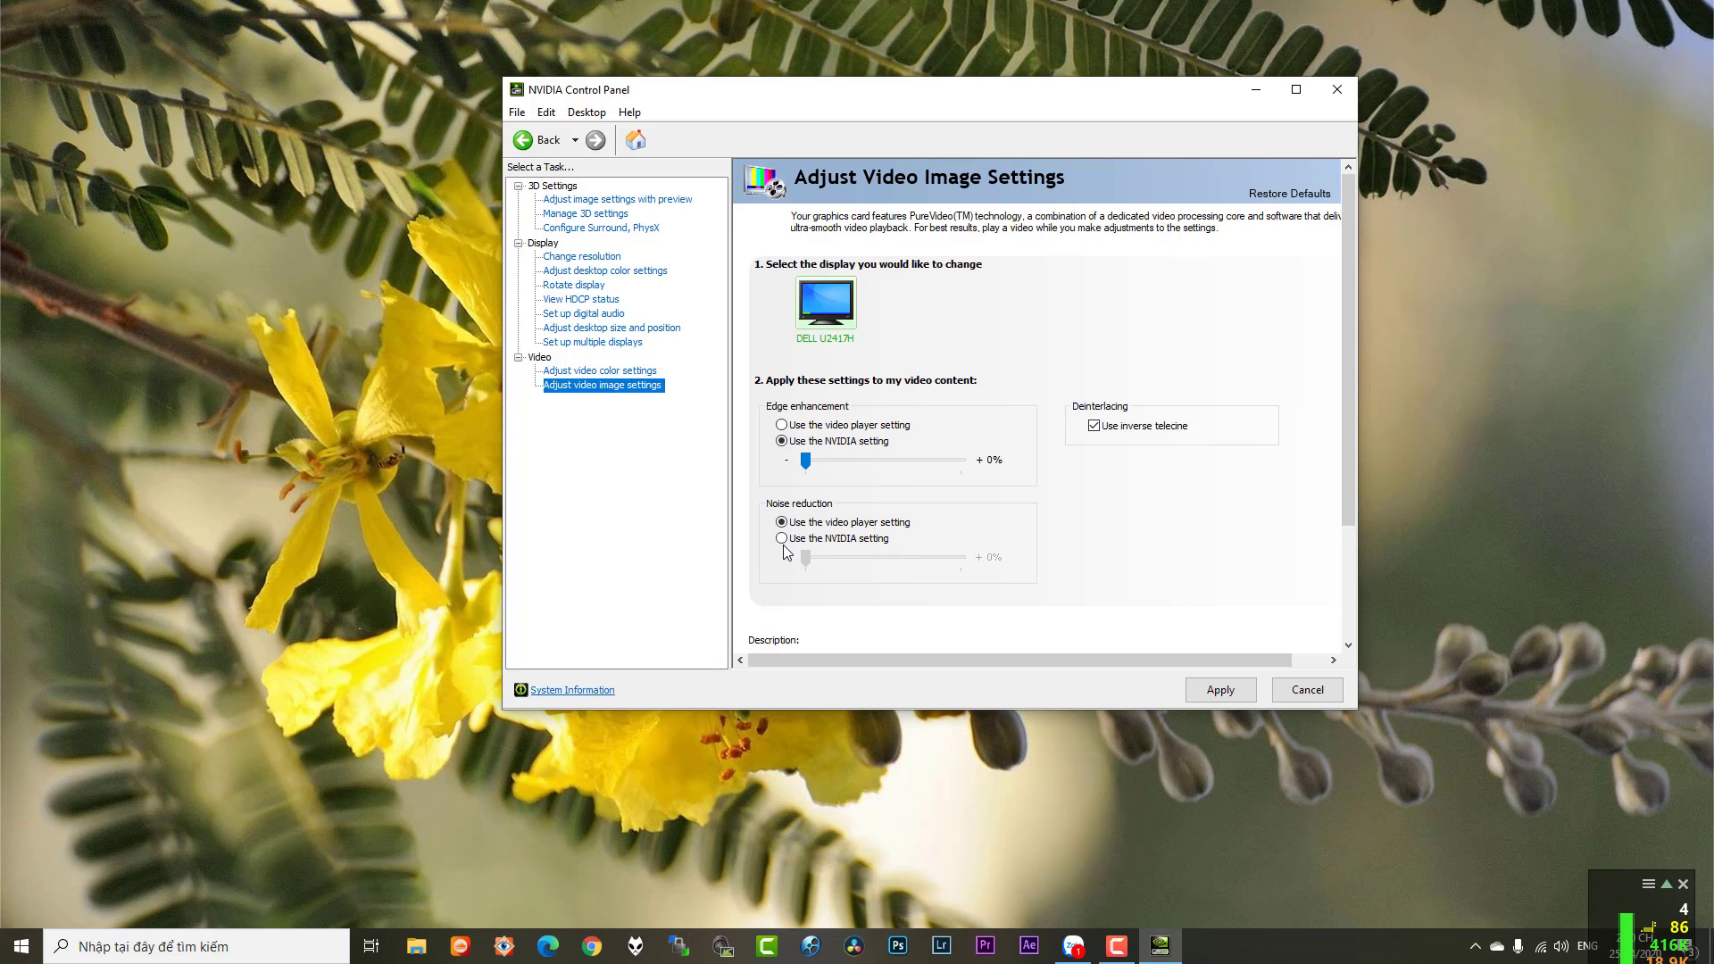
pyautogui.click(1246, 694)
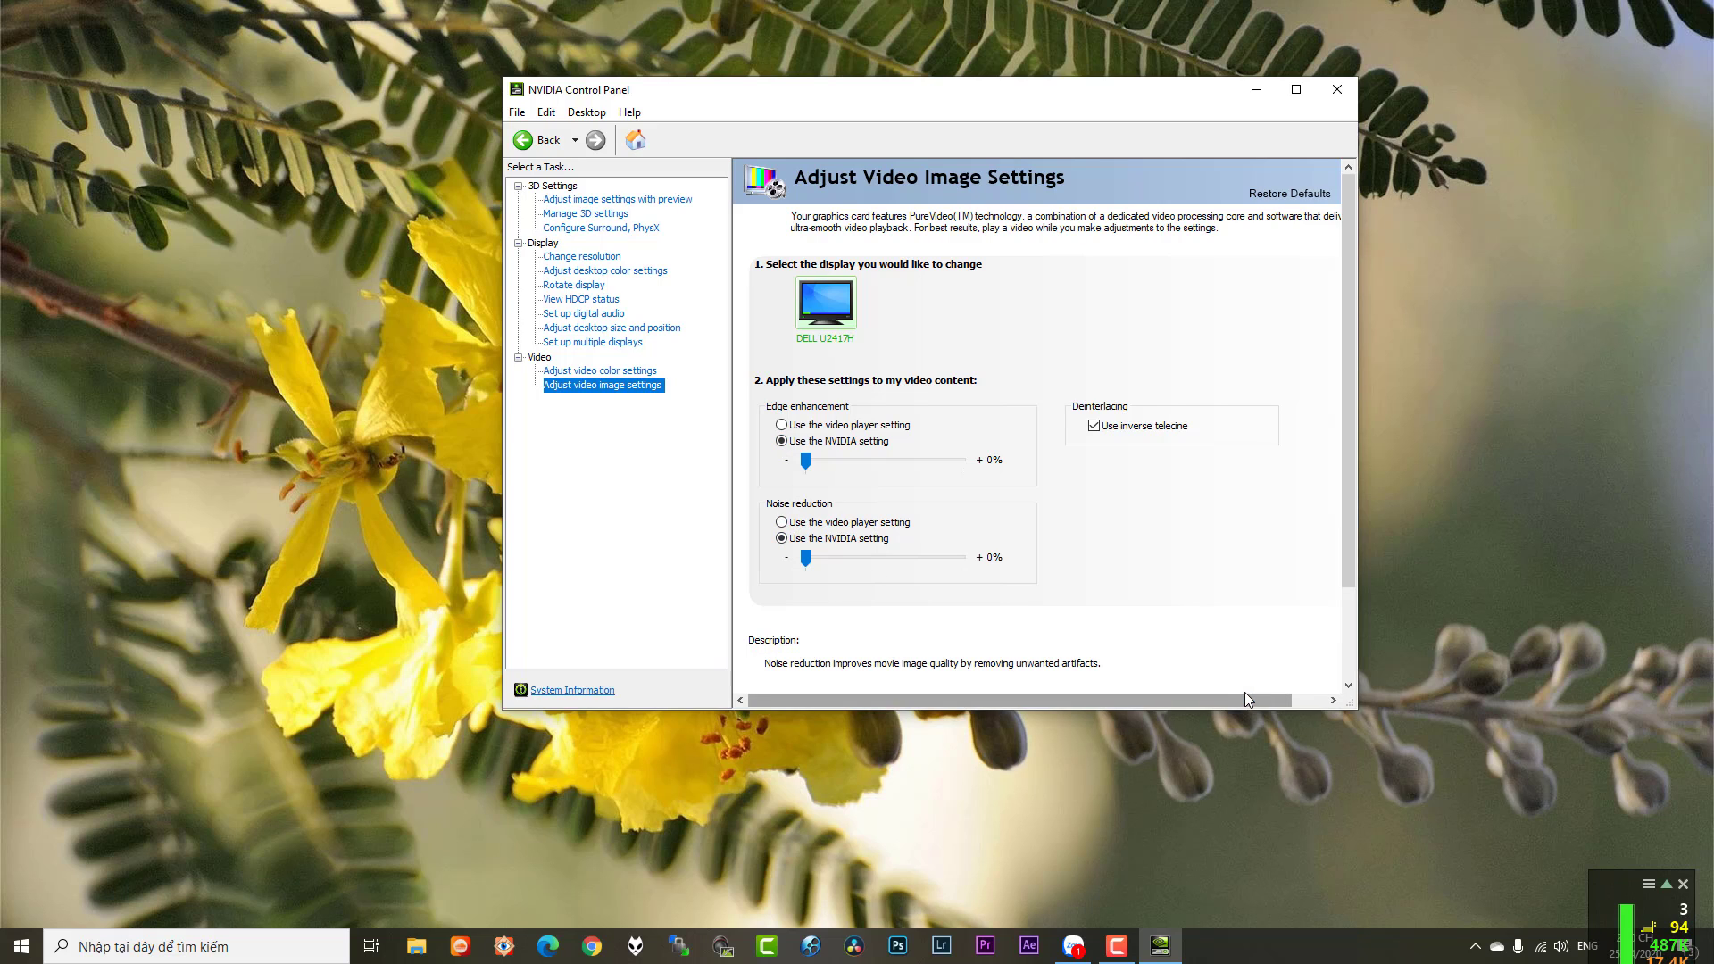
# Step: Review the global 3D settings, the video and display settings pages, and the Surround and PhysX configuration
pyautogui.click(598, 228)
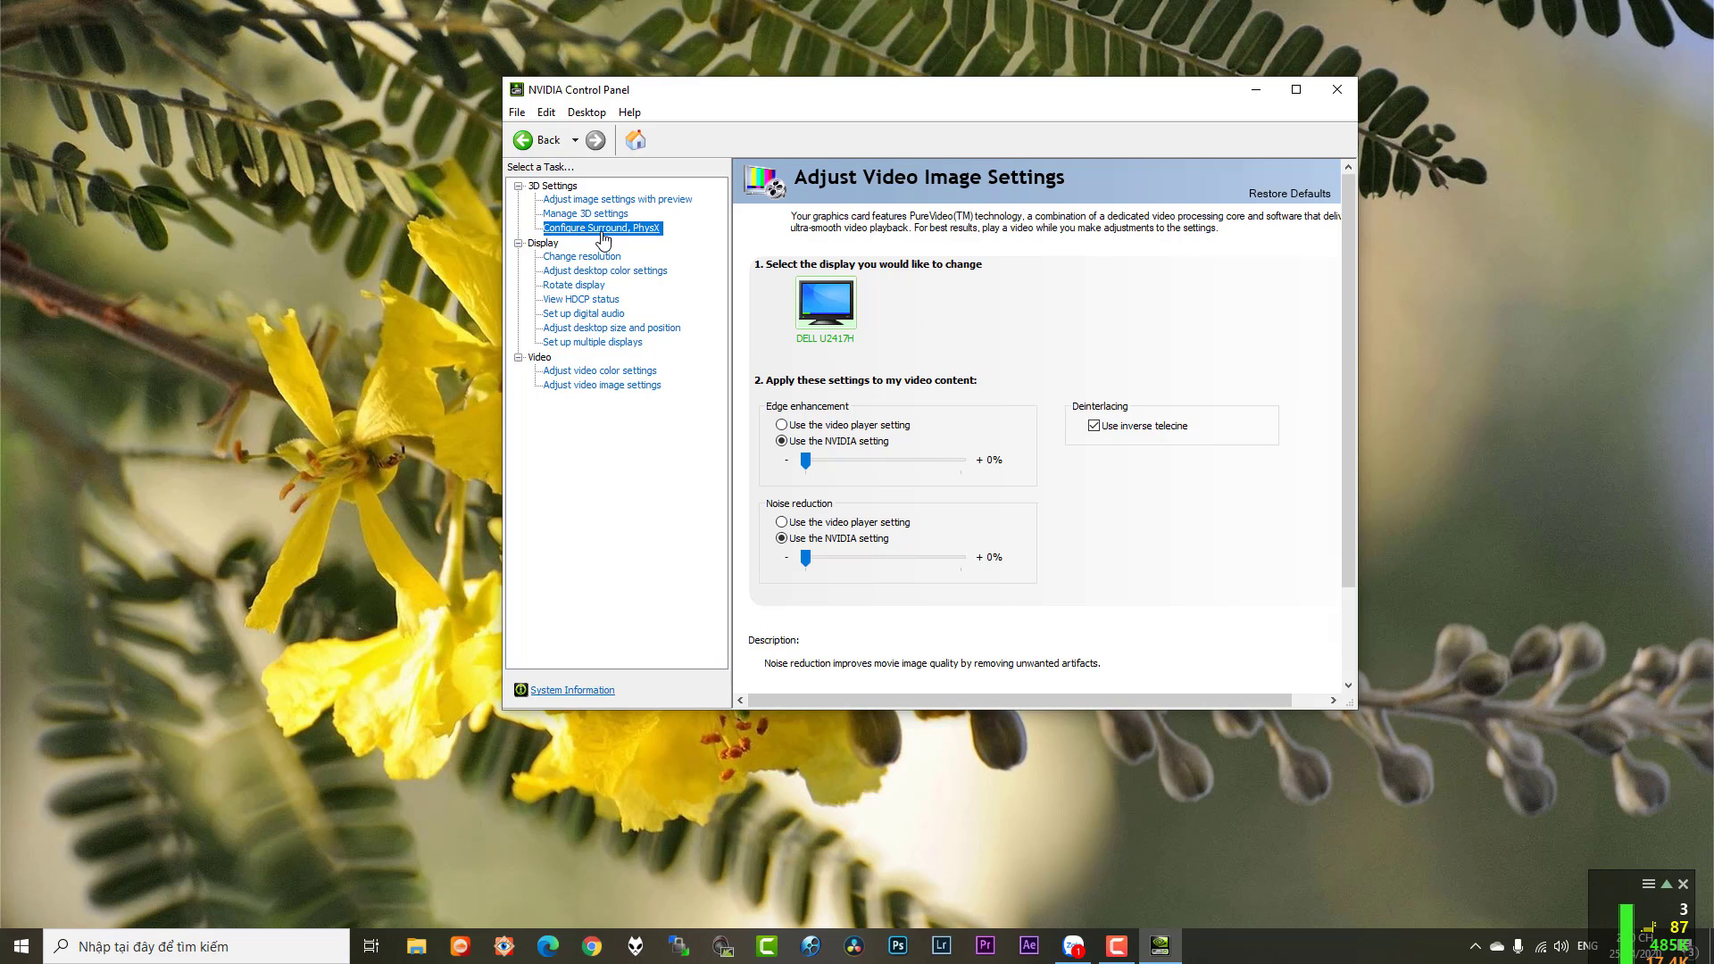
pyautogui.click(600, 216)
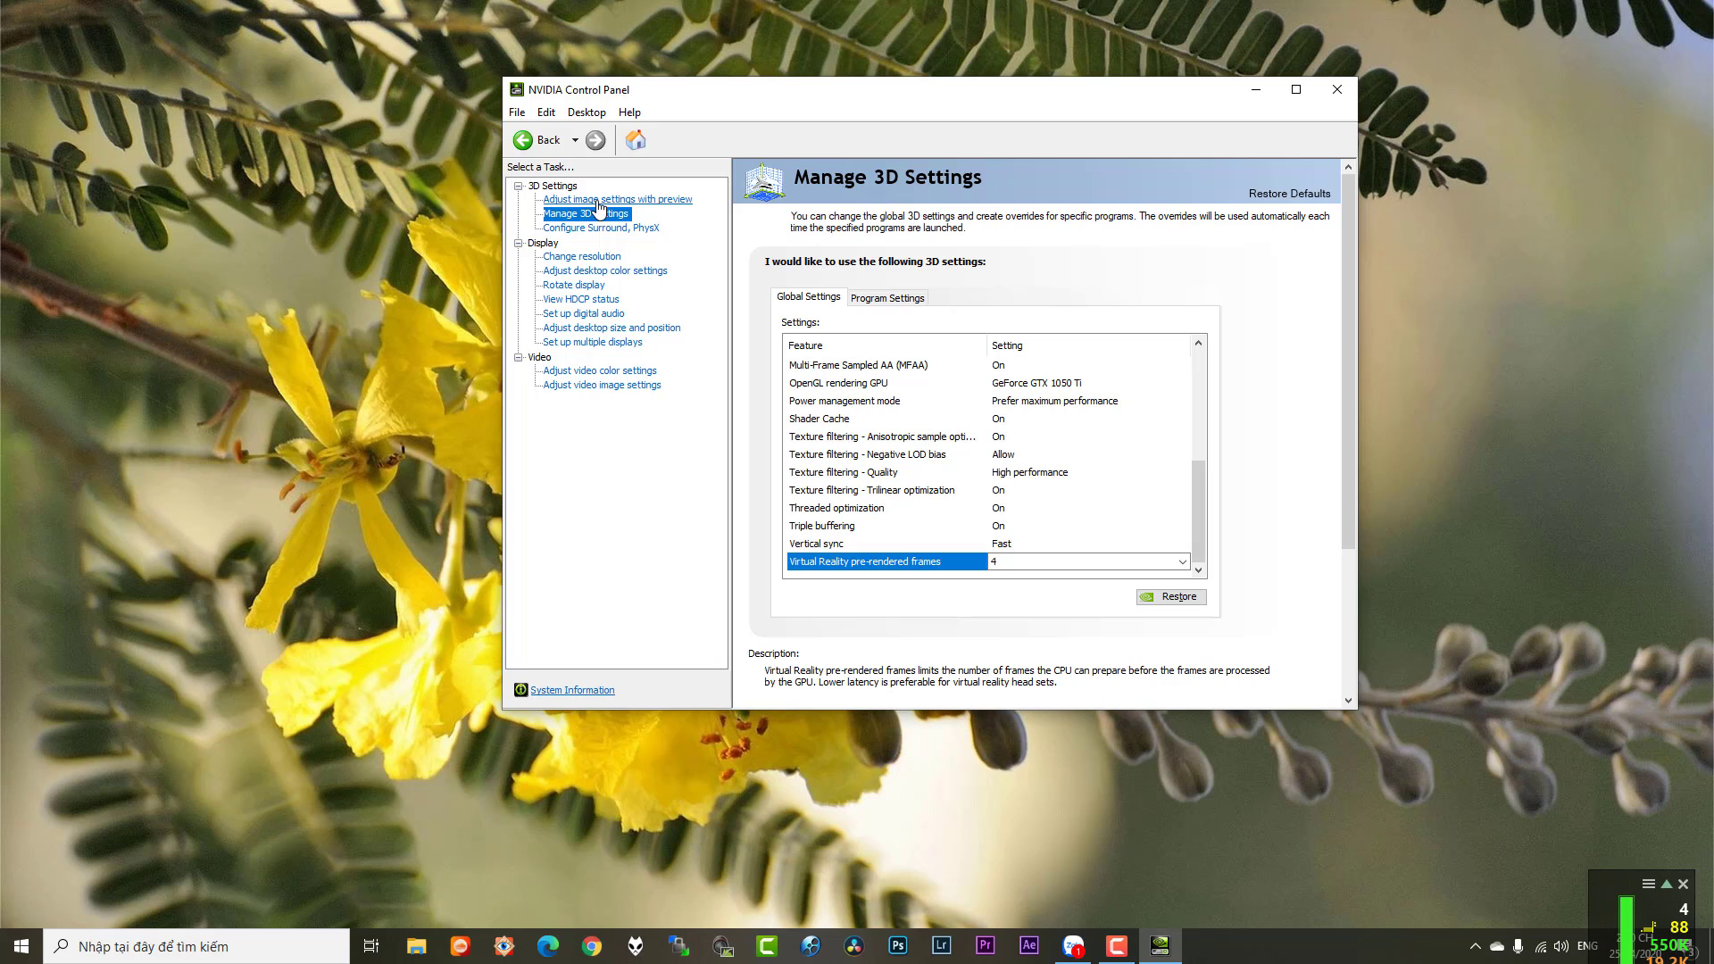
pyautogui.moveTo(1195, 518)
pyautogui.mouseDown()
pyautogui.moveTo(1228, 409)
pyautogui.moveTo(1212, 536)
pyautogui.mouseUp()
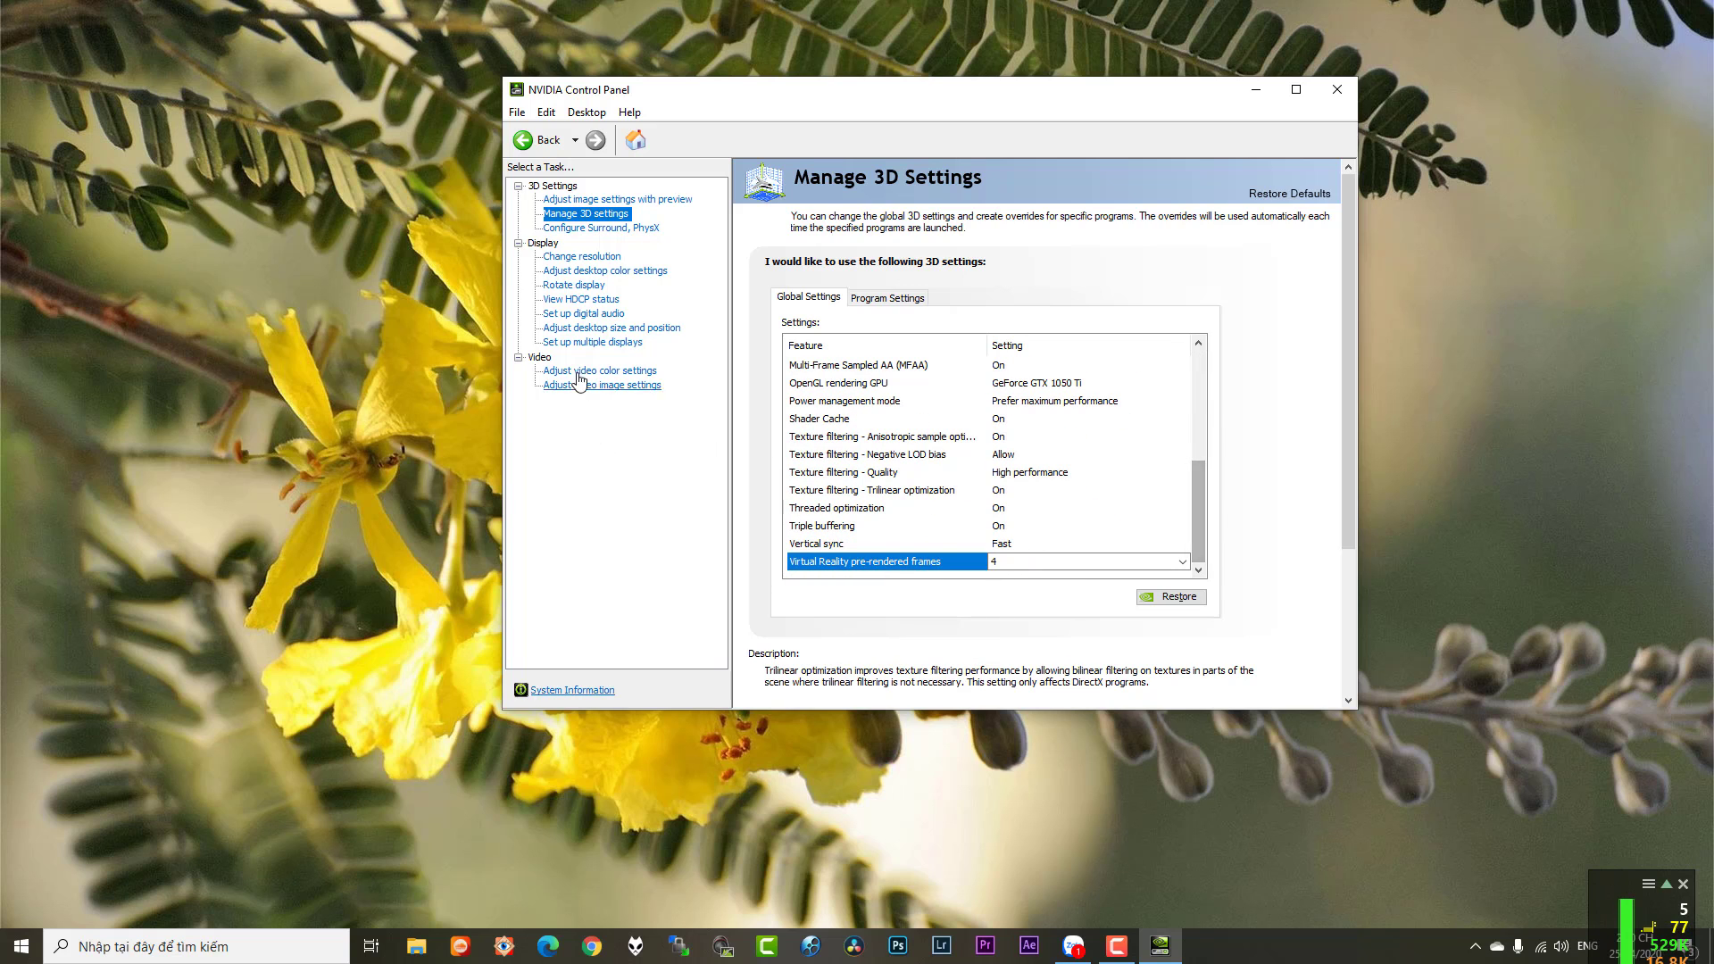
pyautogui.click(578, 343)
pyautogui.click(589, 385)
pyautogui.click(589, 371)
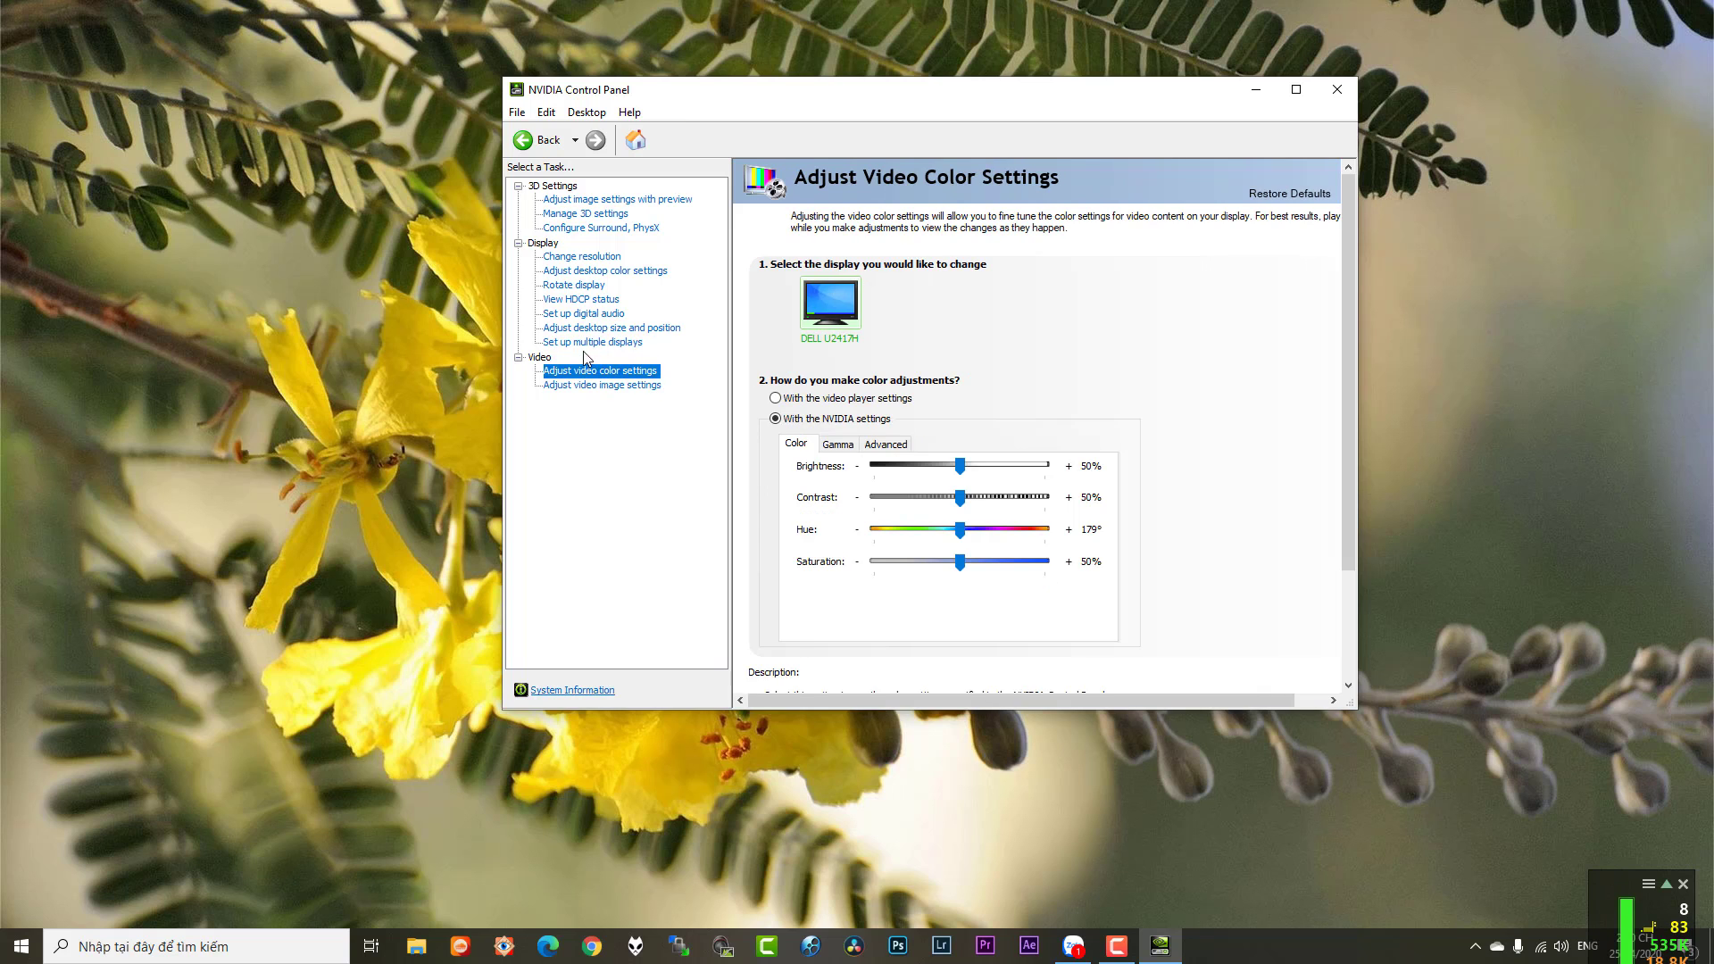
pyautogui.click(586, 315)
pyautogui.click(586, 300)
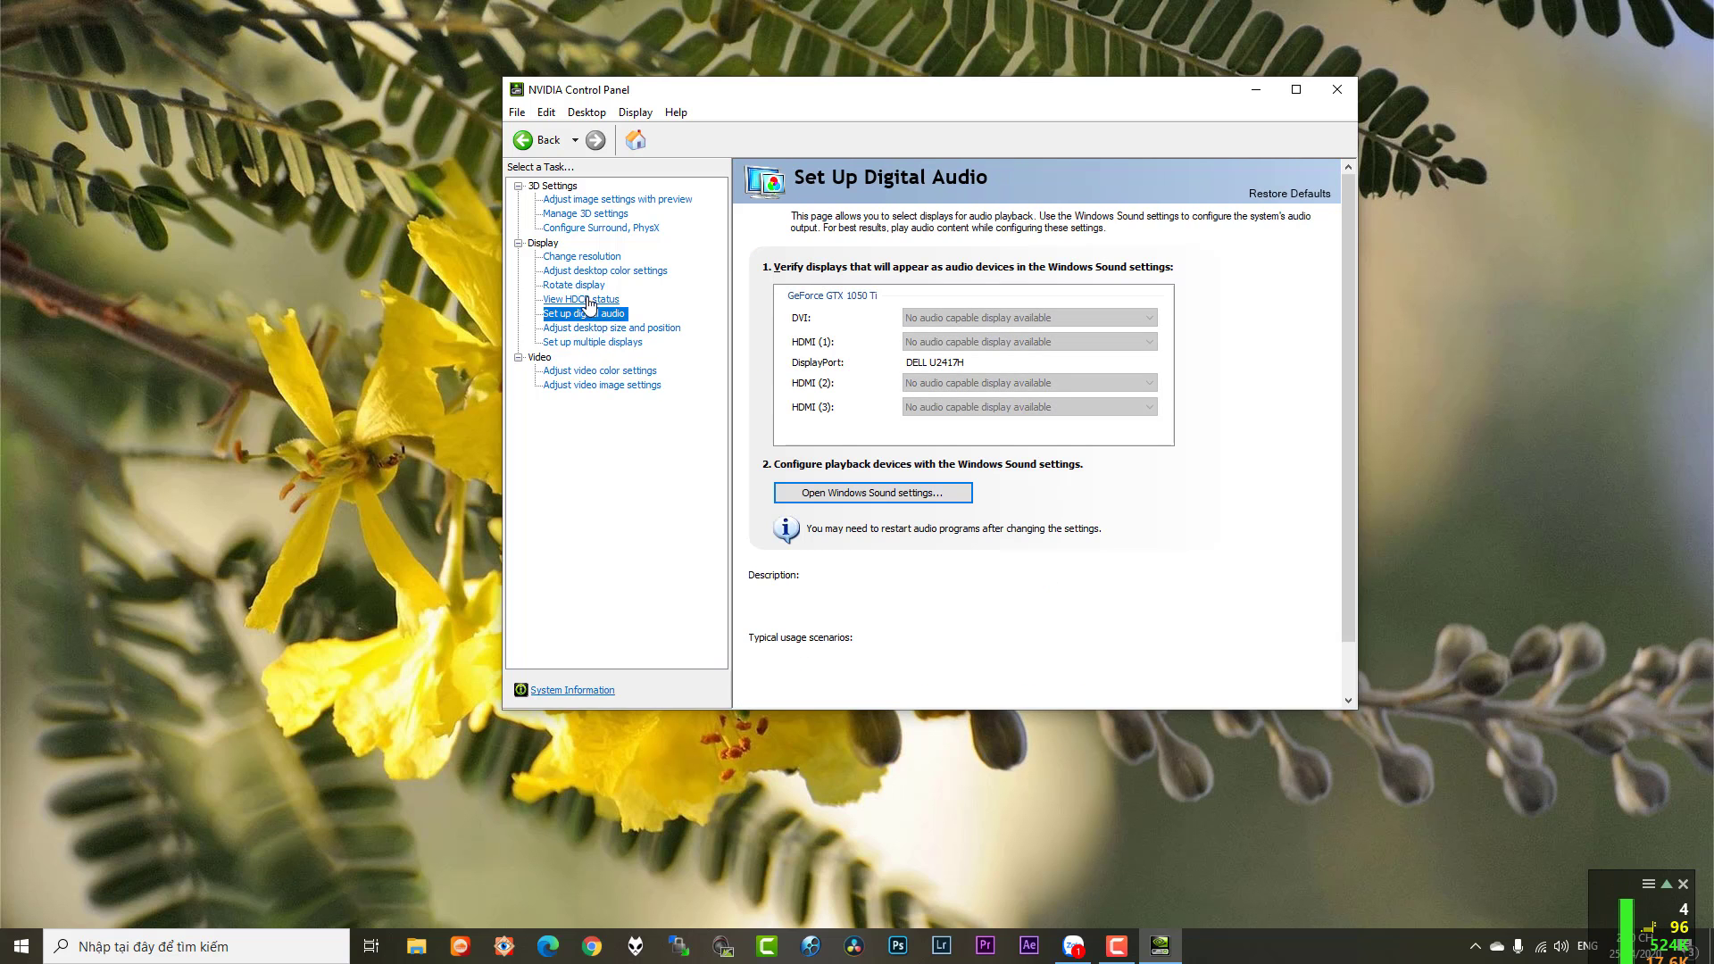
pyautogui.click(587, 286)
pyautogui.click(592, 271)
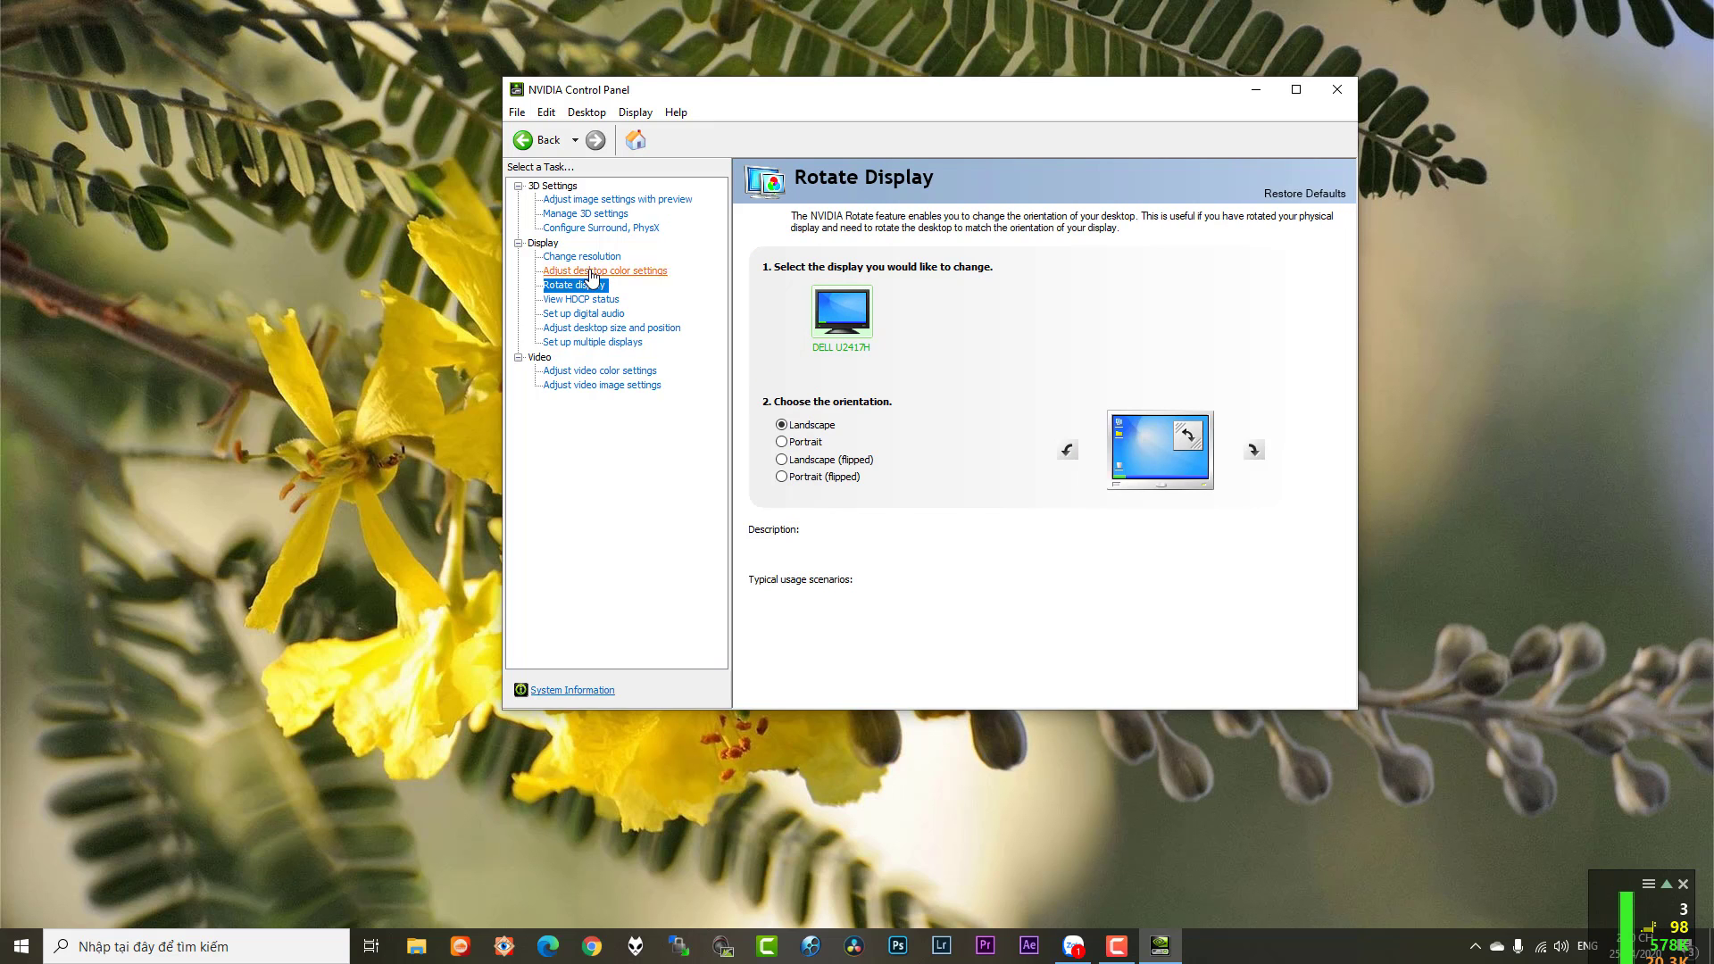
pyautogui.click(586, 257)
pyautogui.click(595, 228)
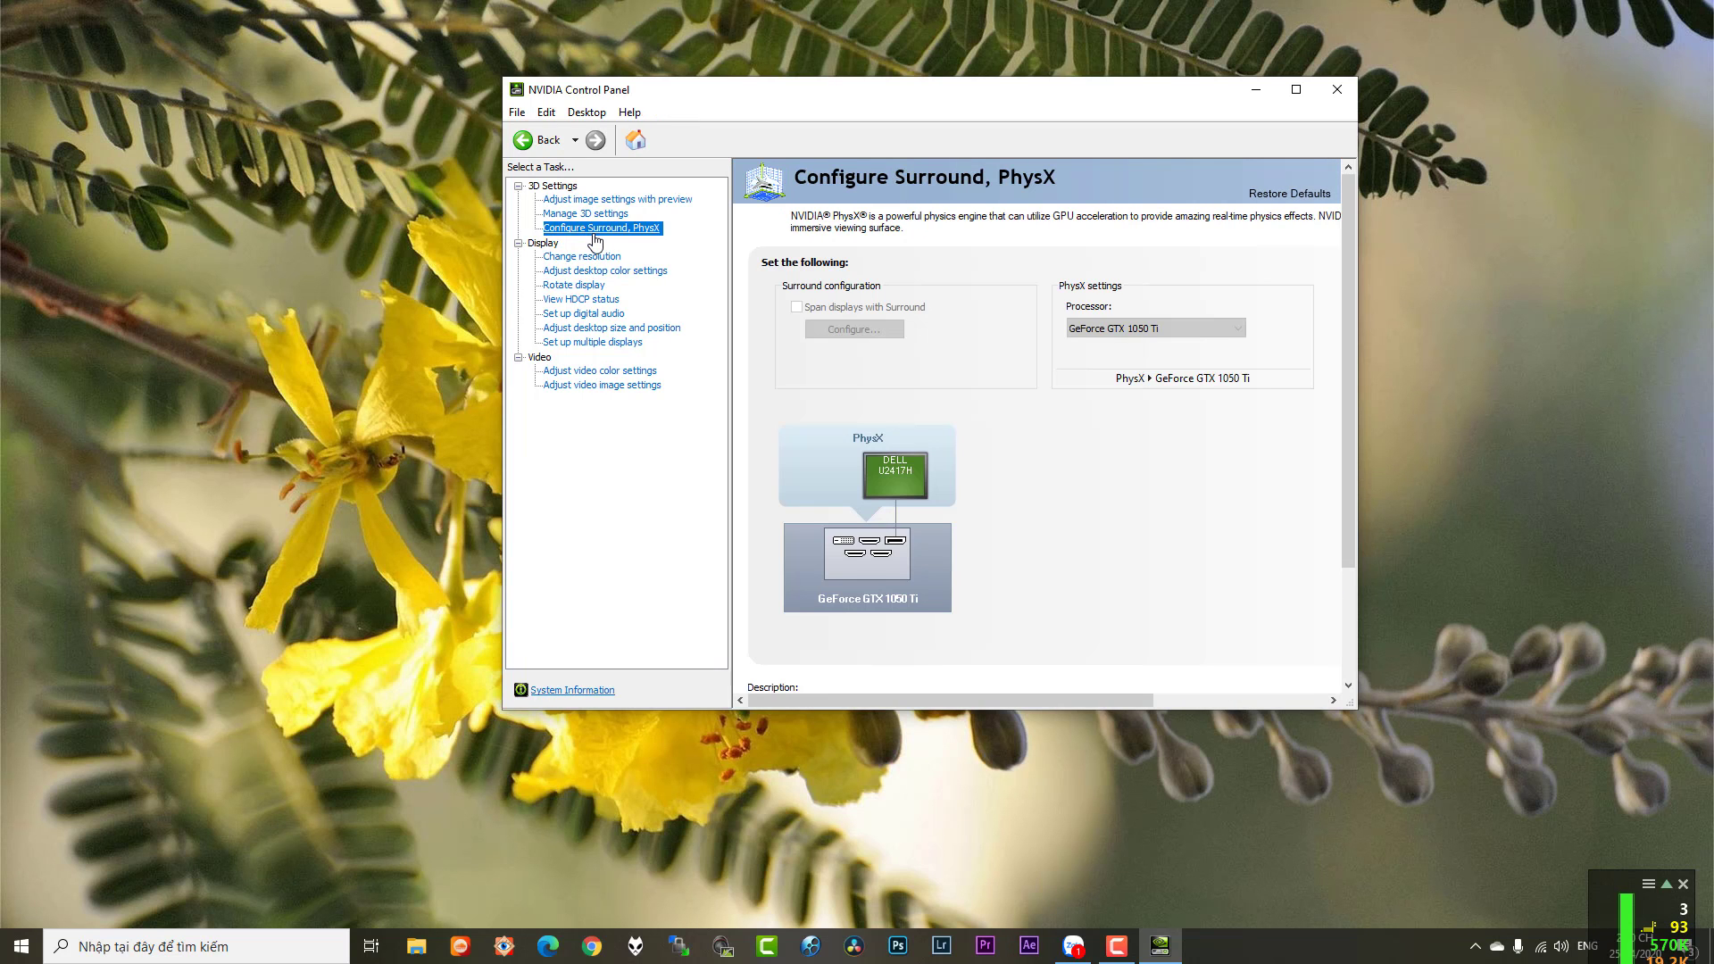
pyautogui.click(587, 215)
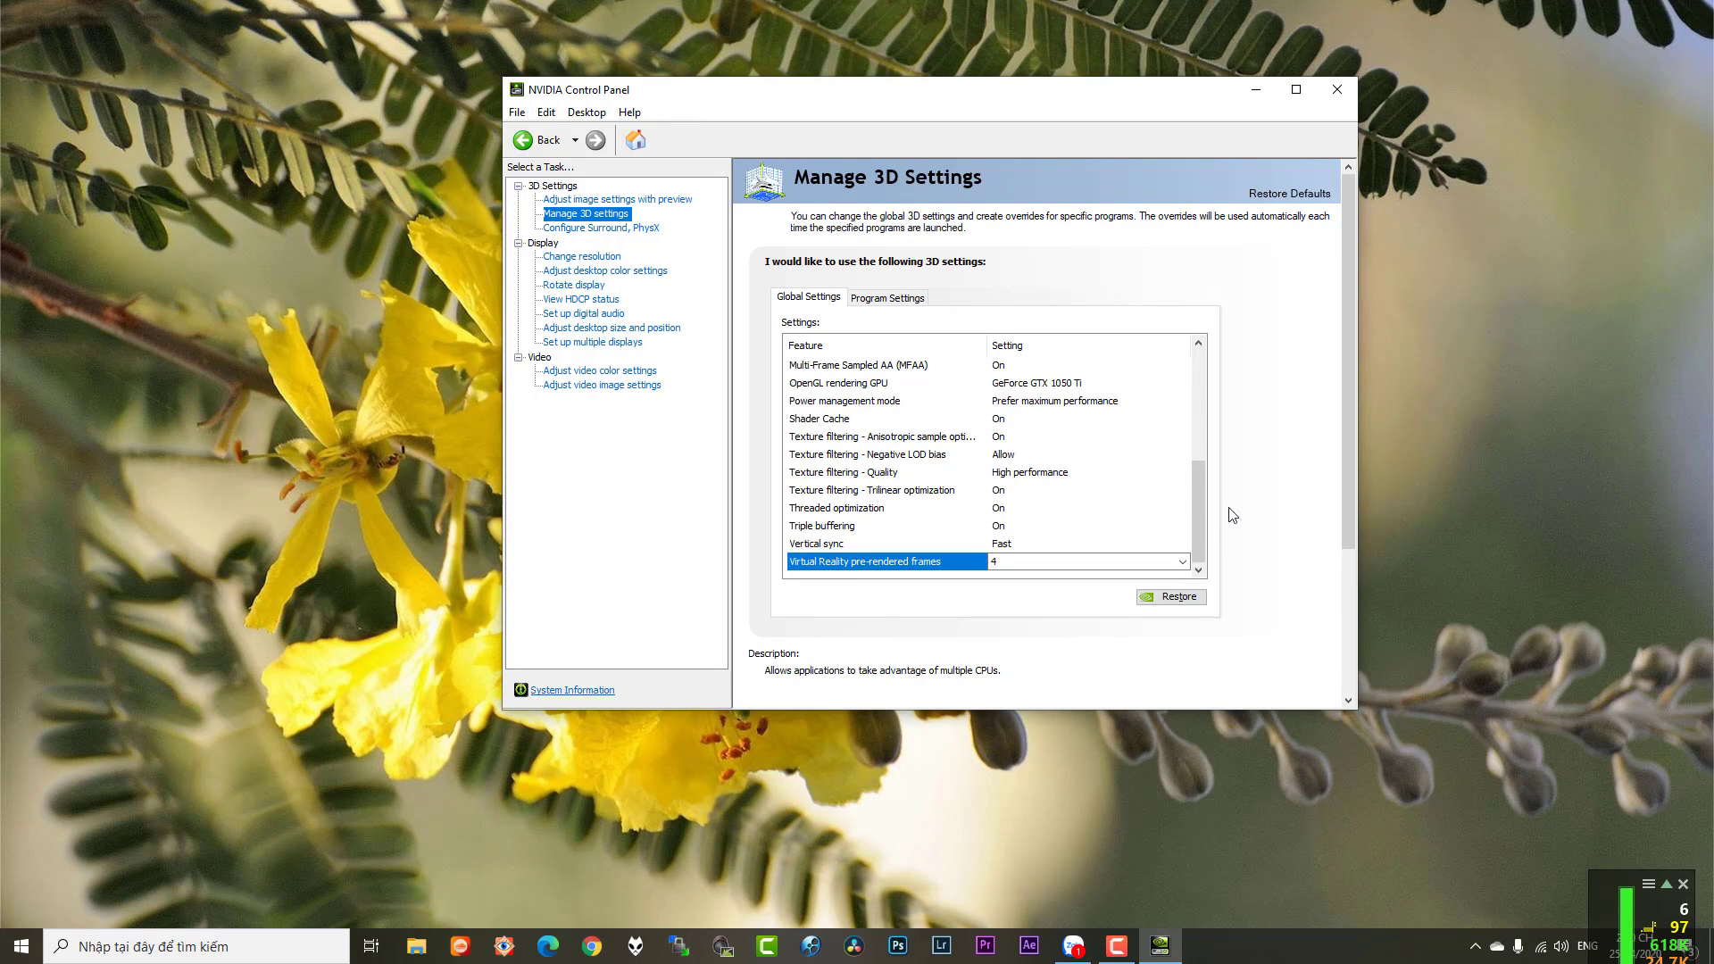
pyautogui.moveTo(1203, 516)
pyautogui.mouseDown()
pyautogui.moveTo(1204, 409)
pyautogui.moveTo(1202, 545)
pyautogui.mouseUp()
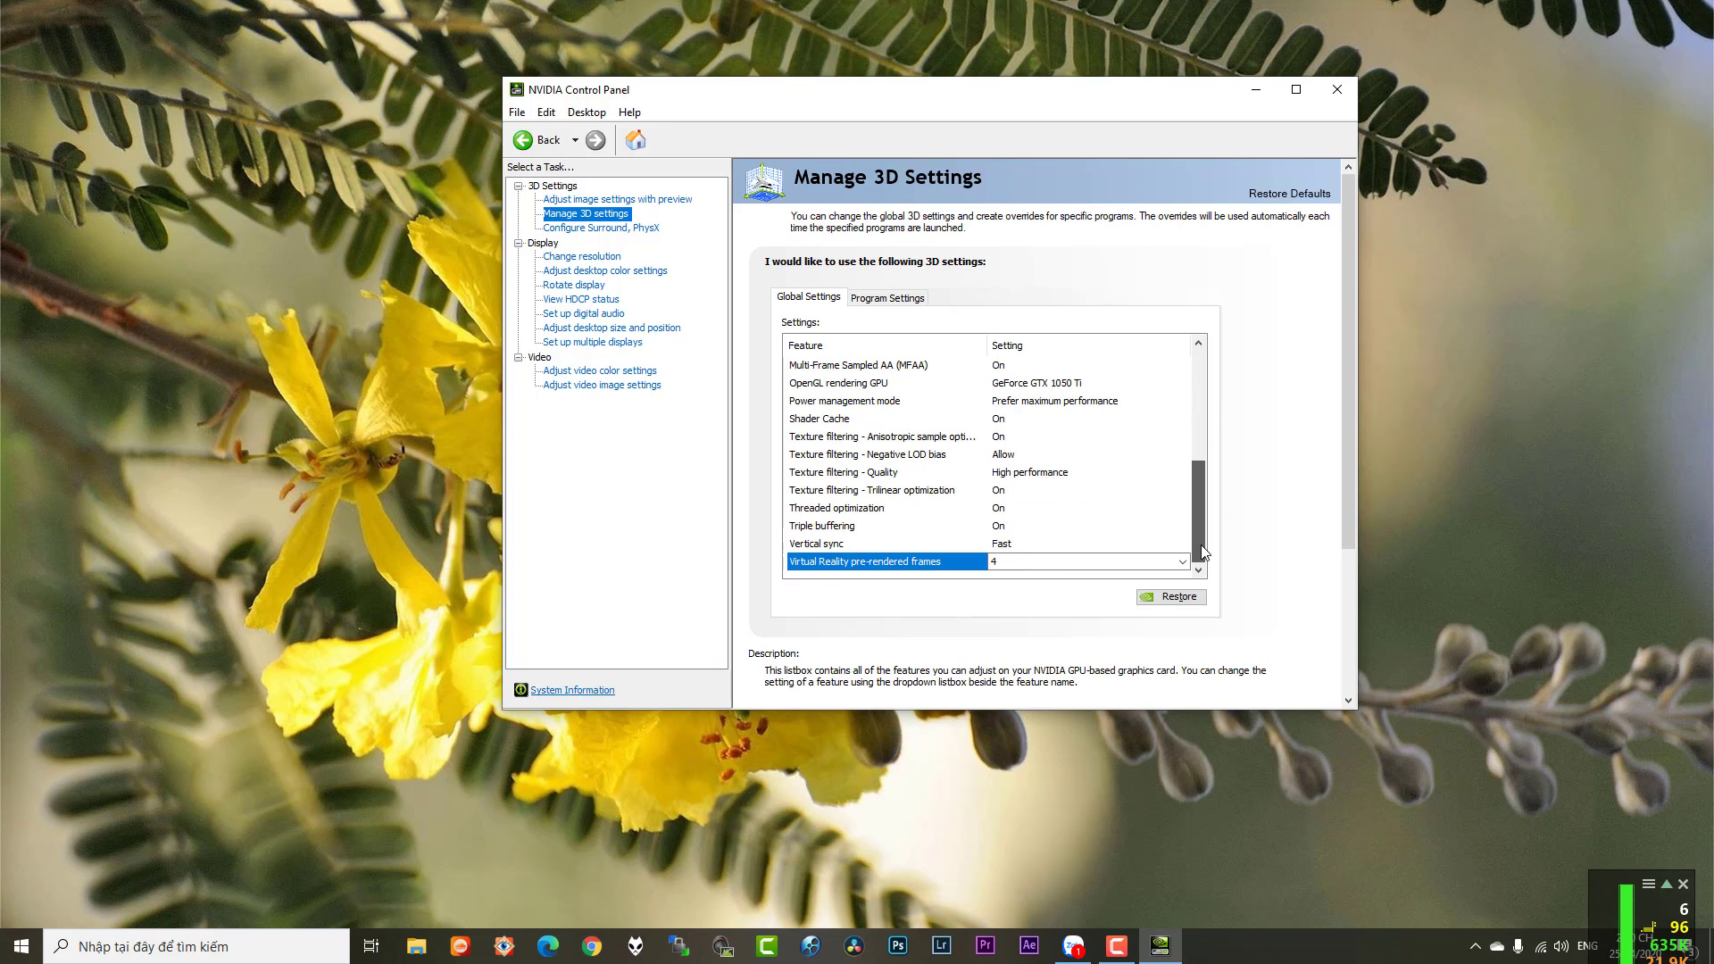
# Step: Examine the graphics card details in System Information, including memory and video BIOS, and close the window
pyautogui.click(597, 699)
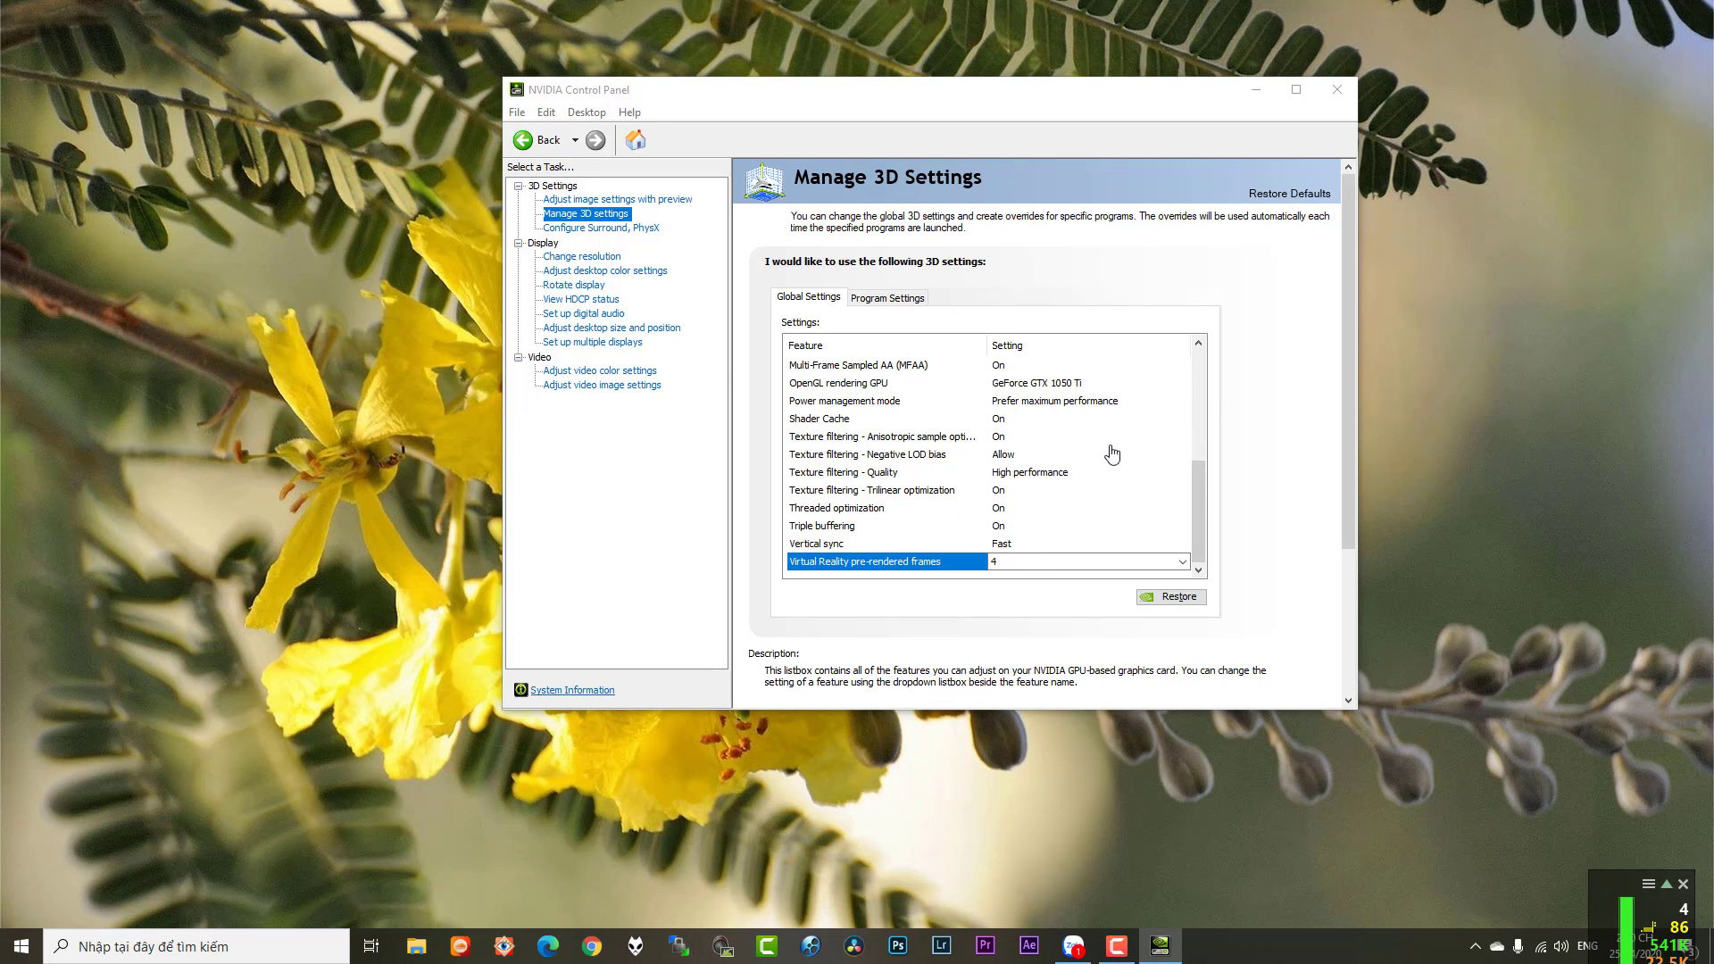
pyautogui.scroll(-3, 1094, 451)
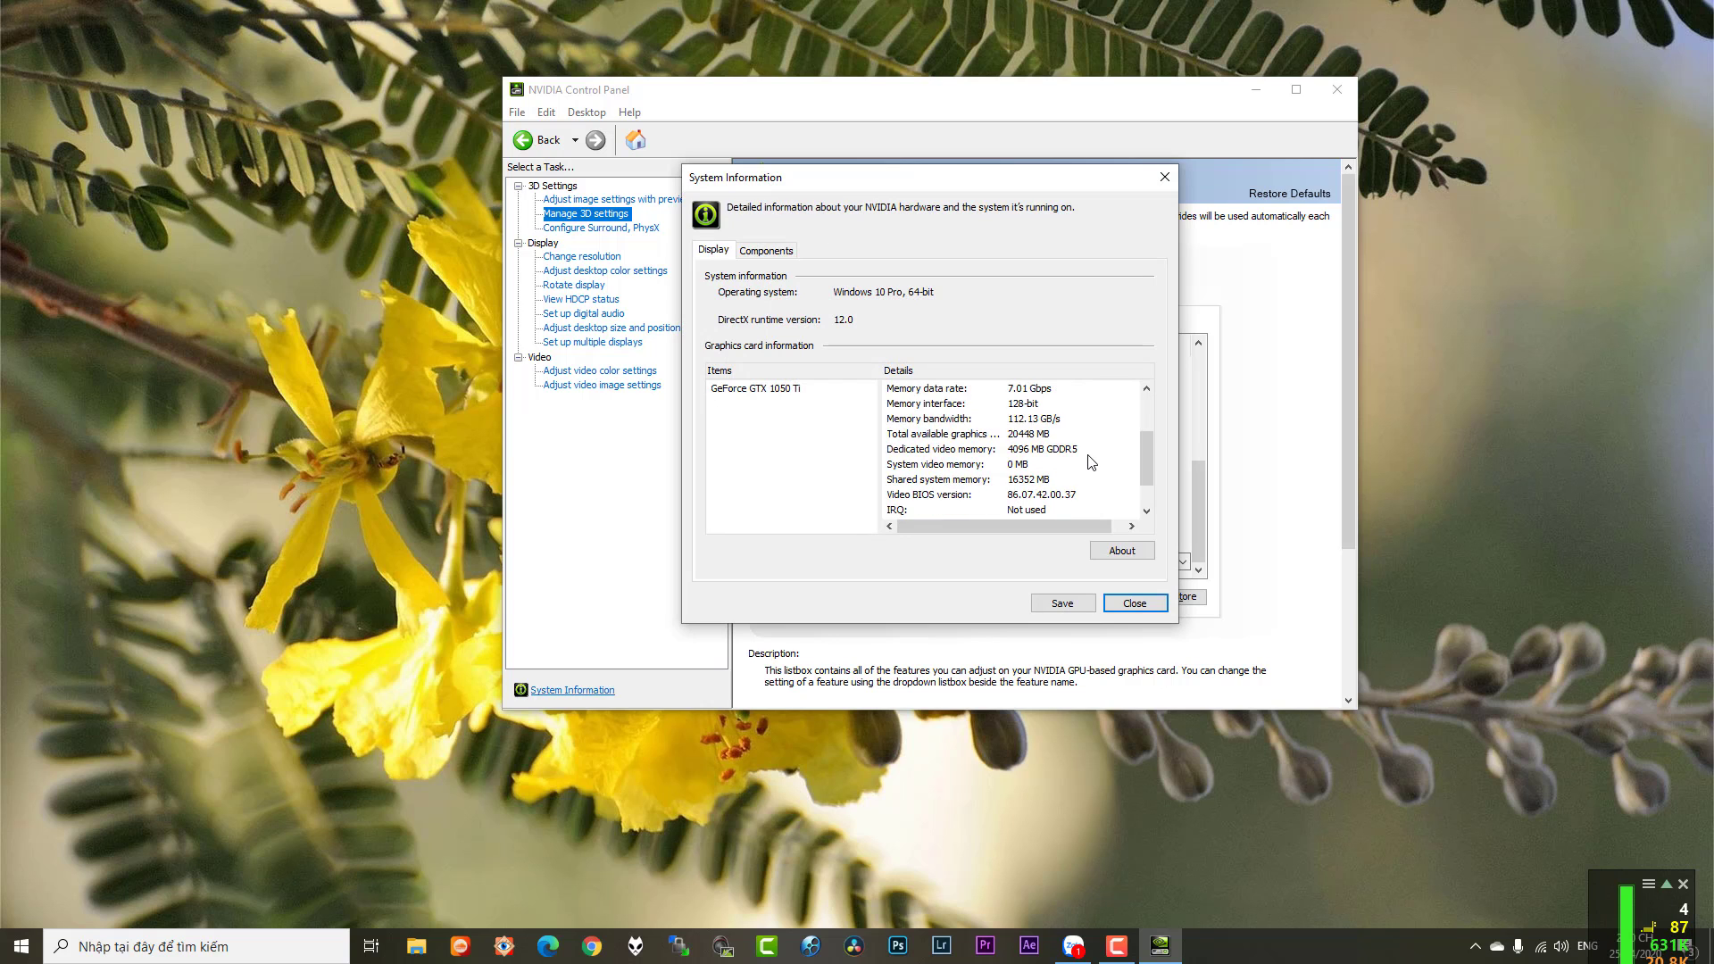
pyautogui.scroll(3, 1089, 460)
pyautogui.click(1131, 604)
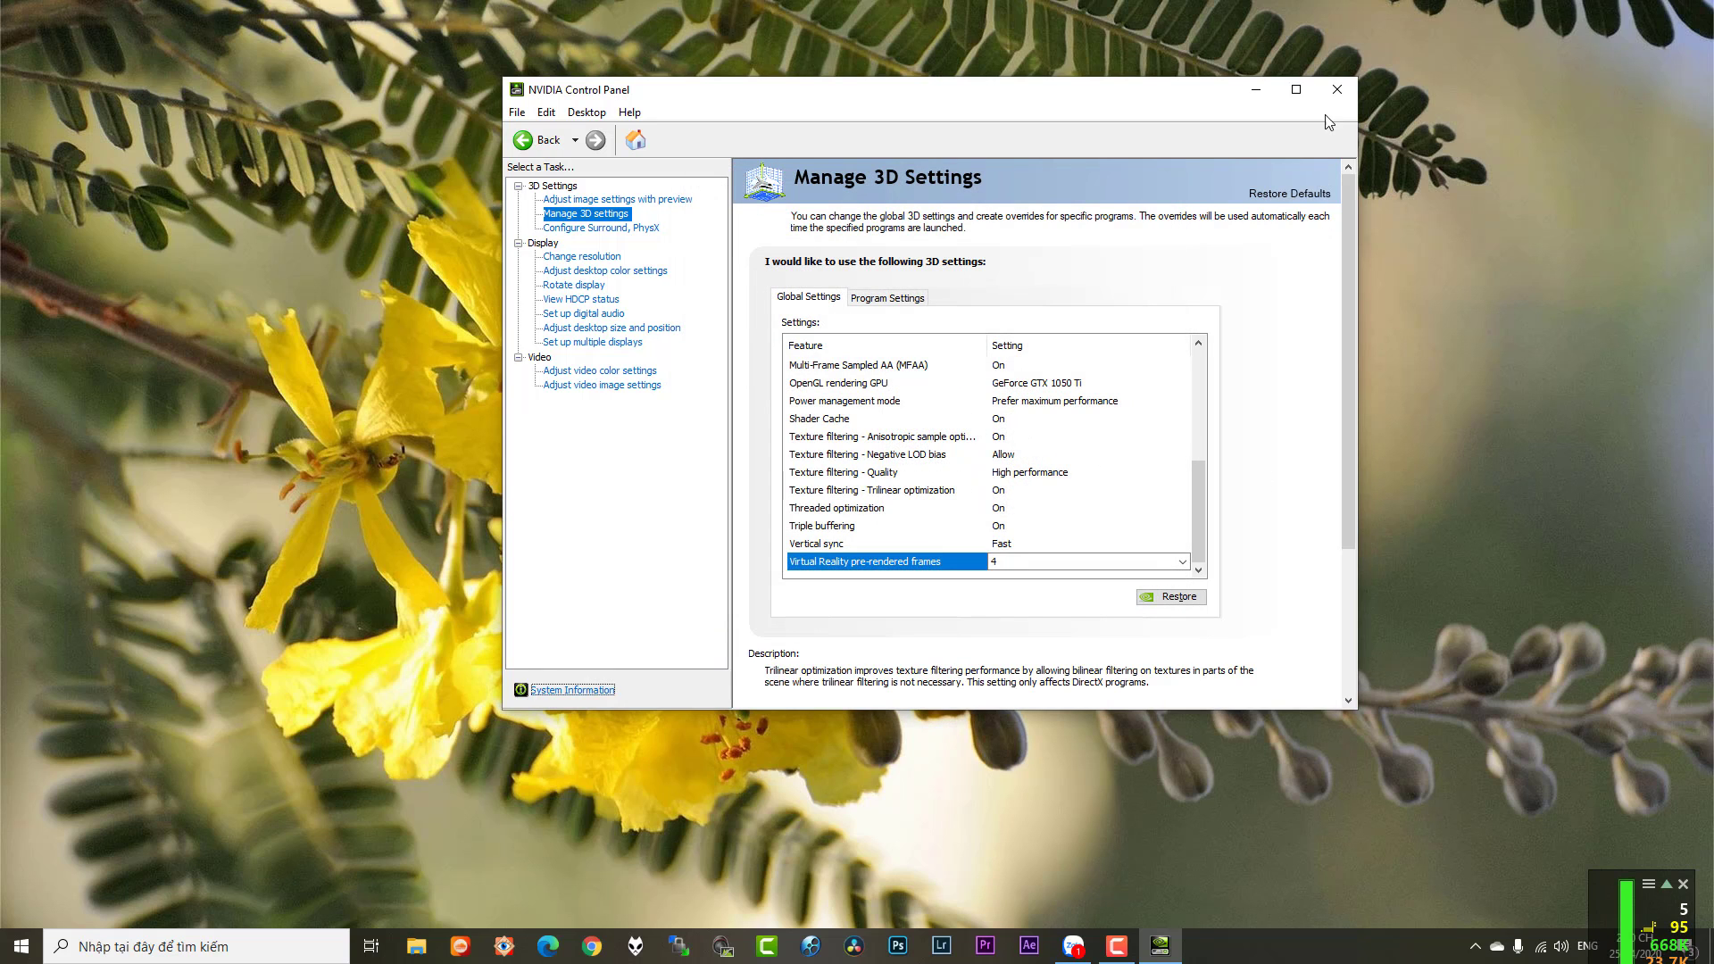
# Step: Close NVIDIA Control Panel and switch to the next desktop background
pyautogui.click(1337, 89)
pyautogui.rightClick(884, 367)
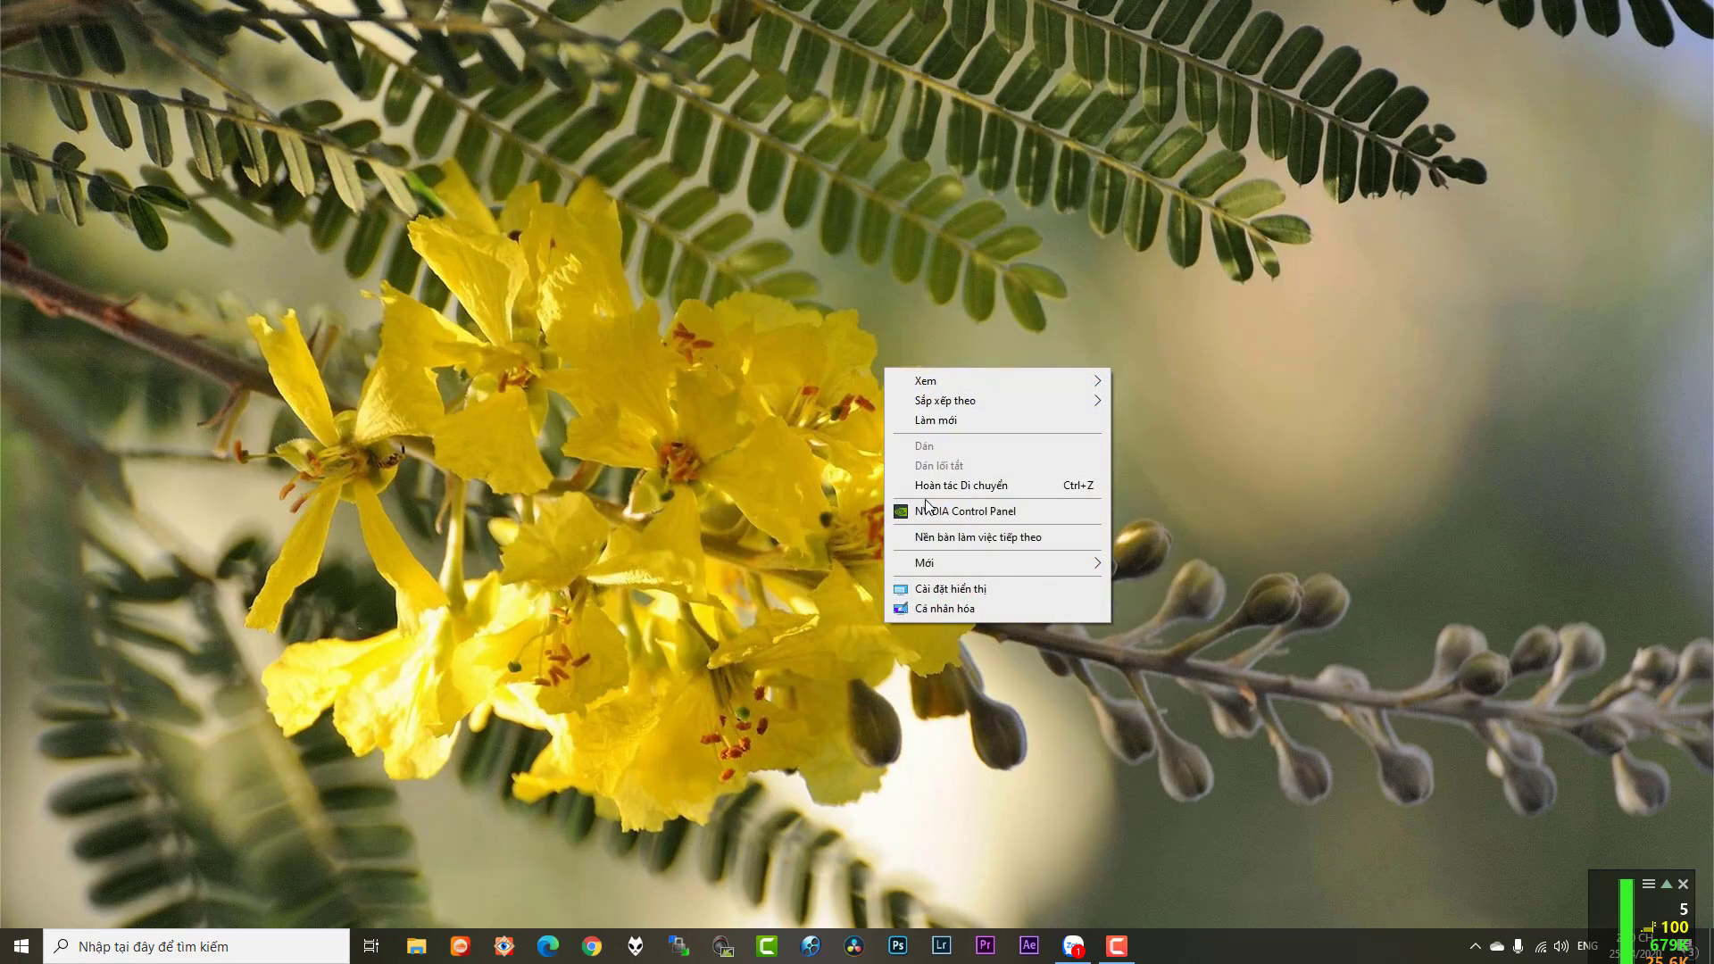
pyautogui.click(933, 537)
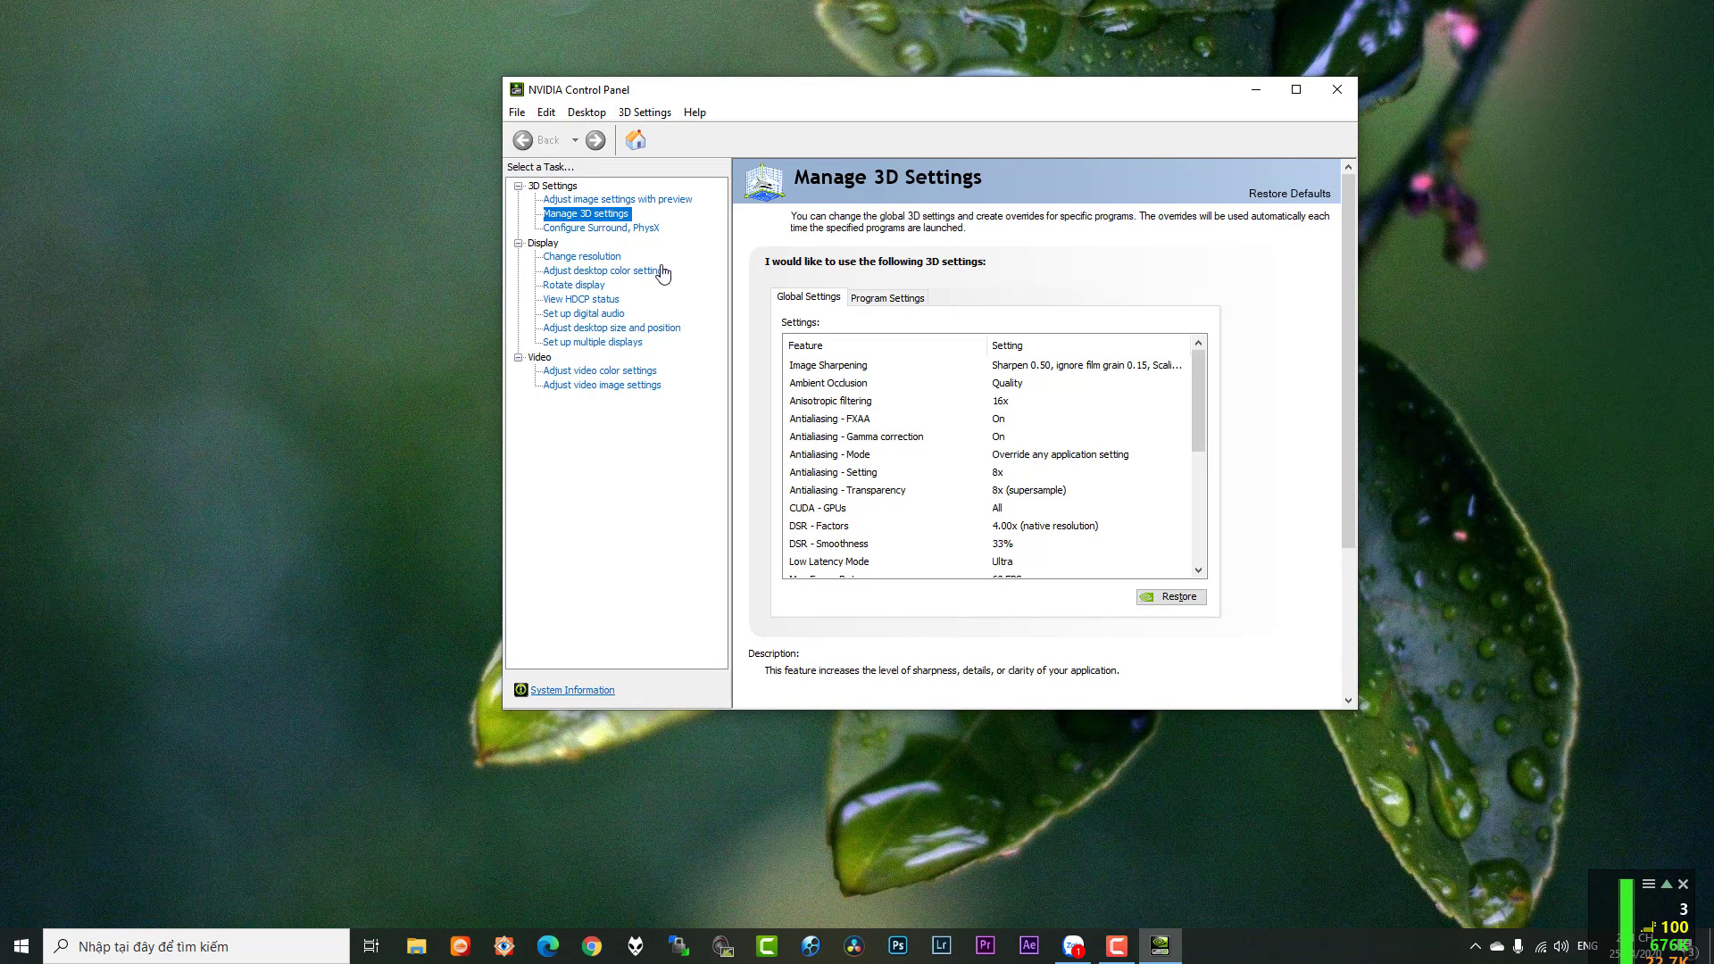
# Step: View the Surround and PhysX configuration, close NVIDIA Control Panel and refresh the desktop
pyautogui.click(637, 234)
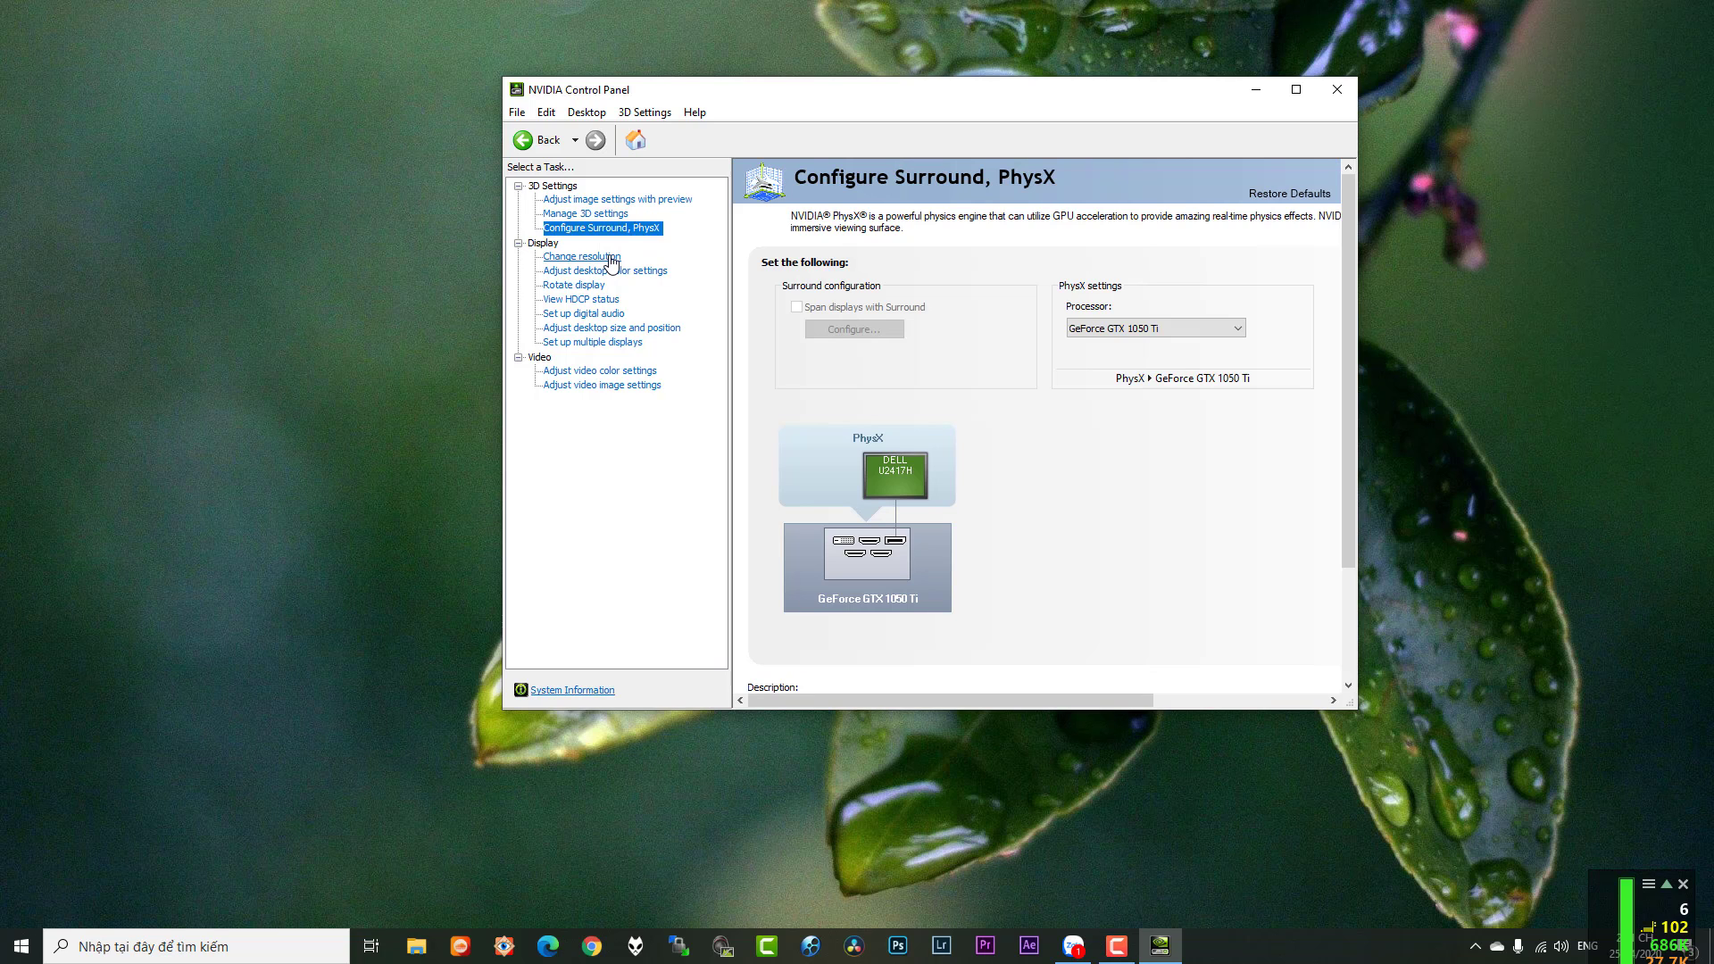
pyautogui.click(1337, 89)
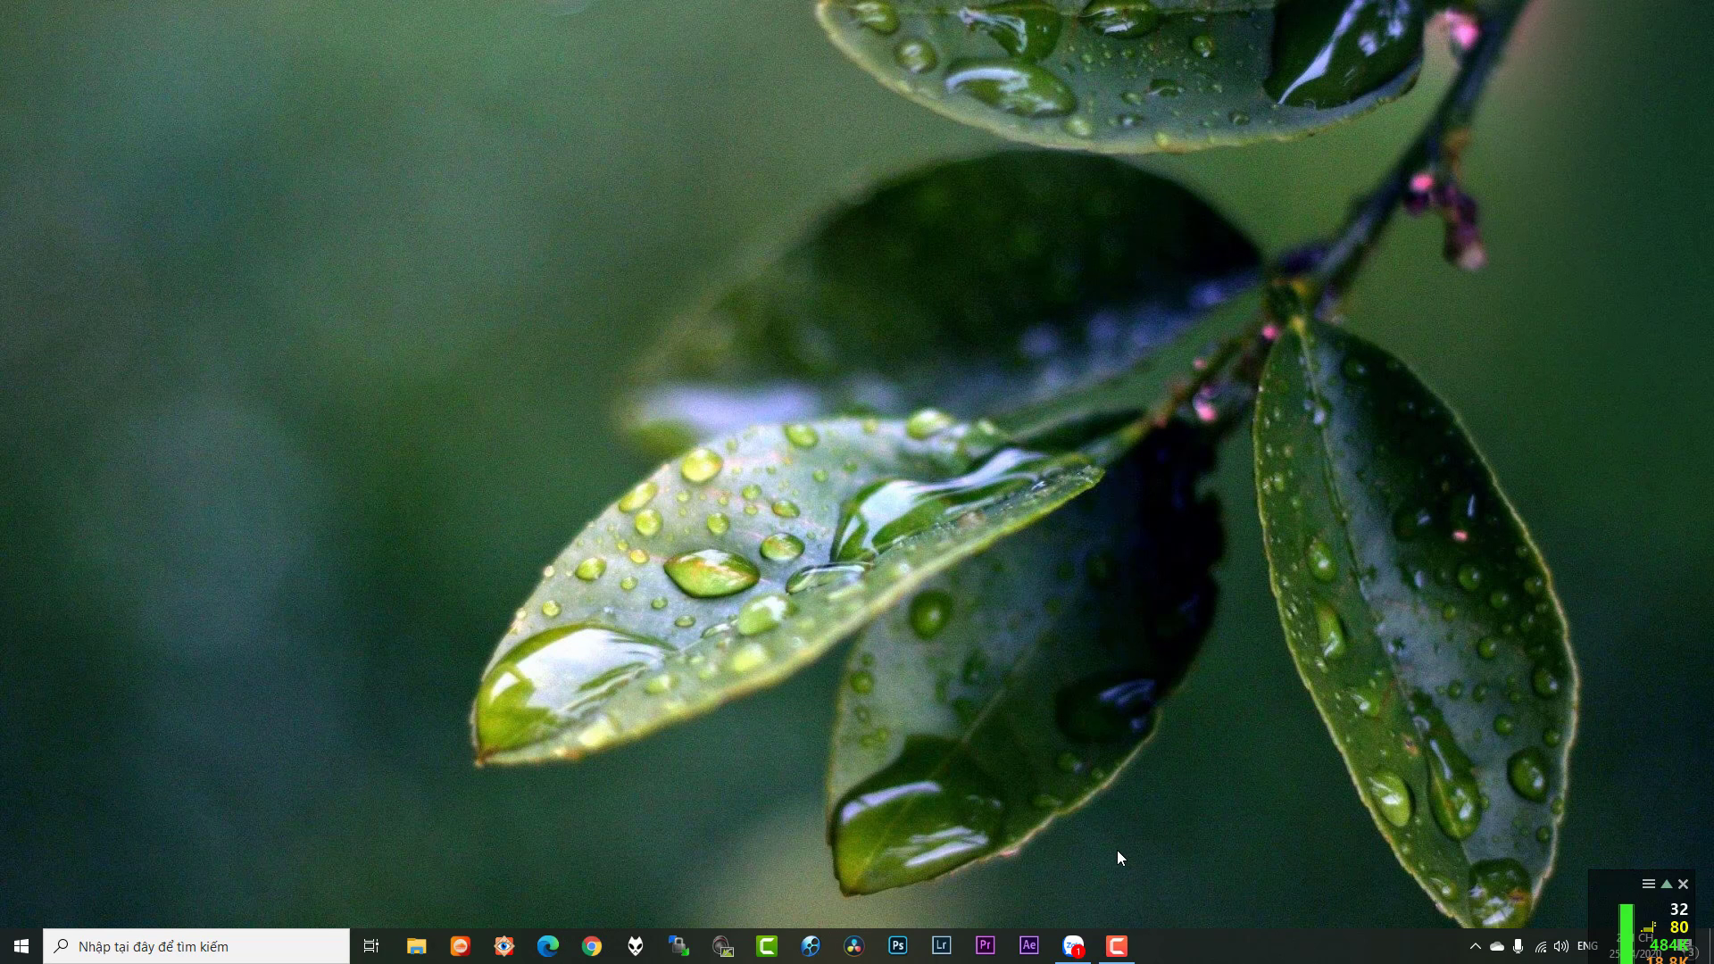
pyautogui.rightClick(753, 331)
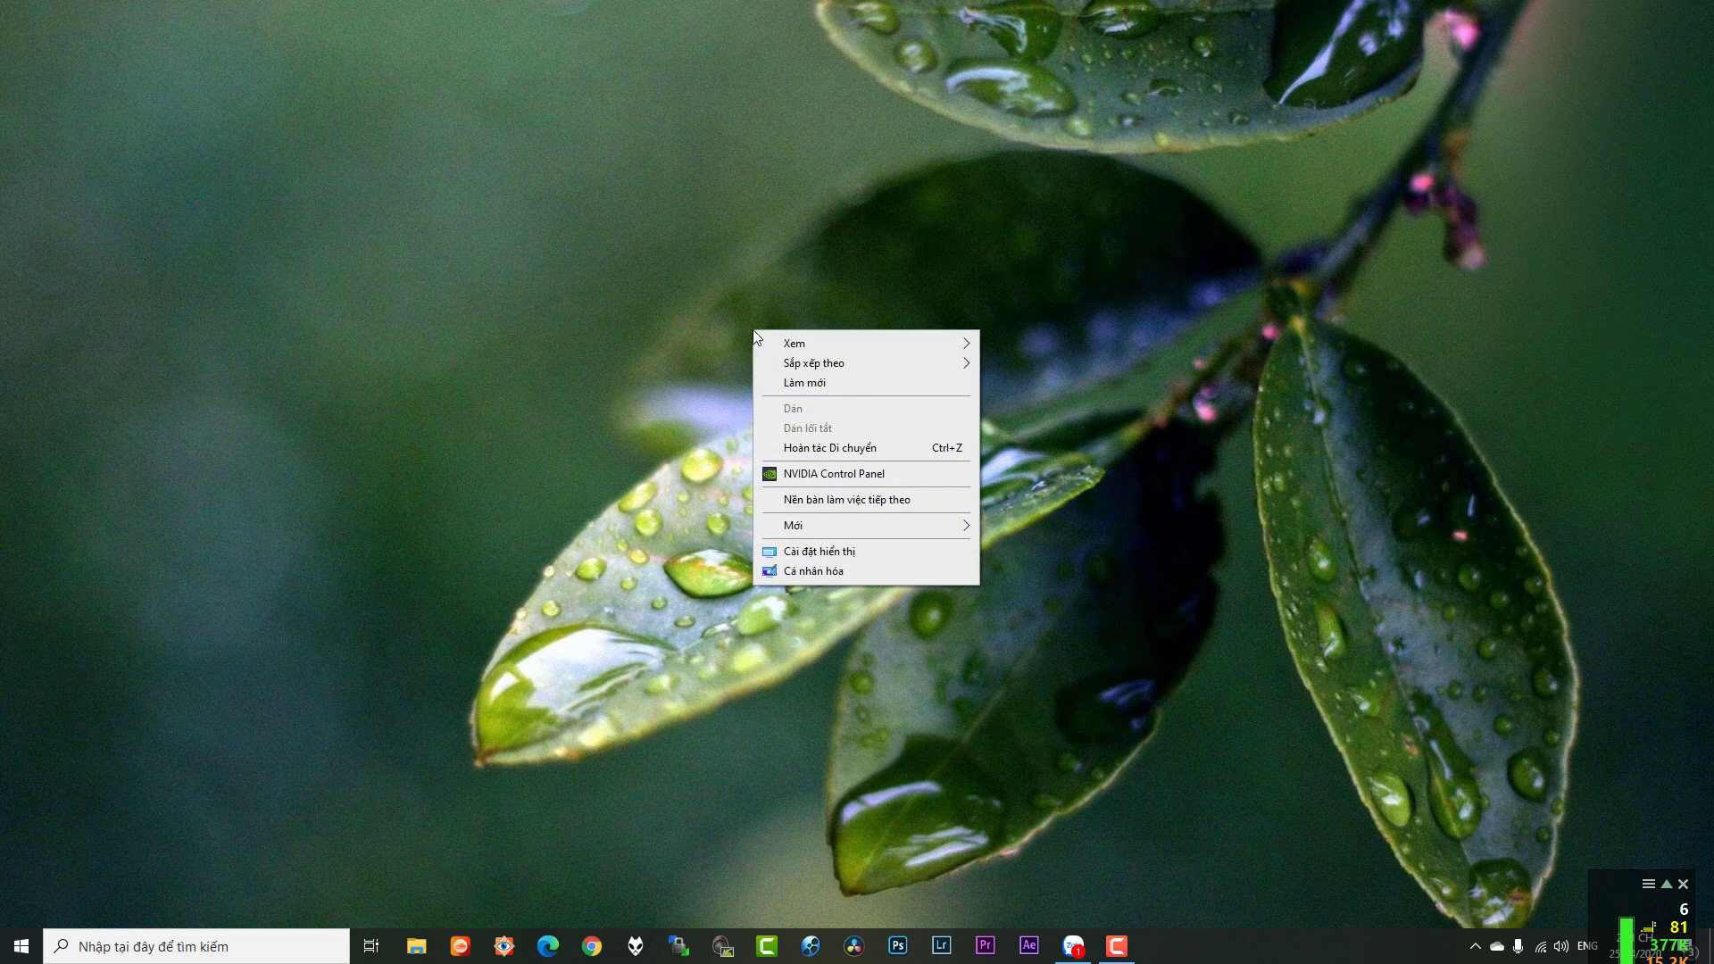
pyautogui.click(789, 384)
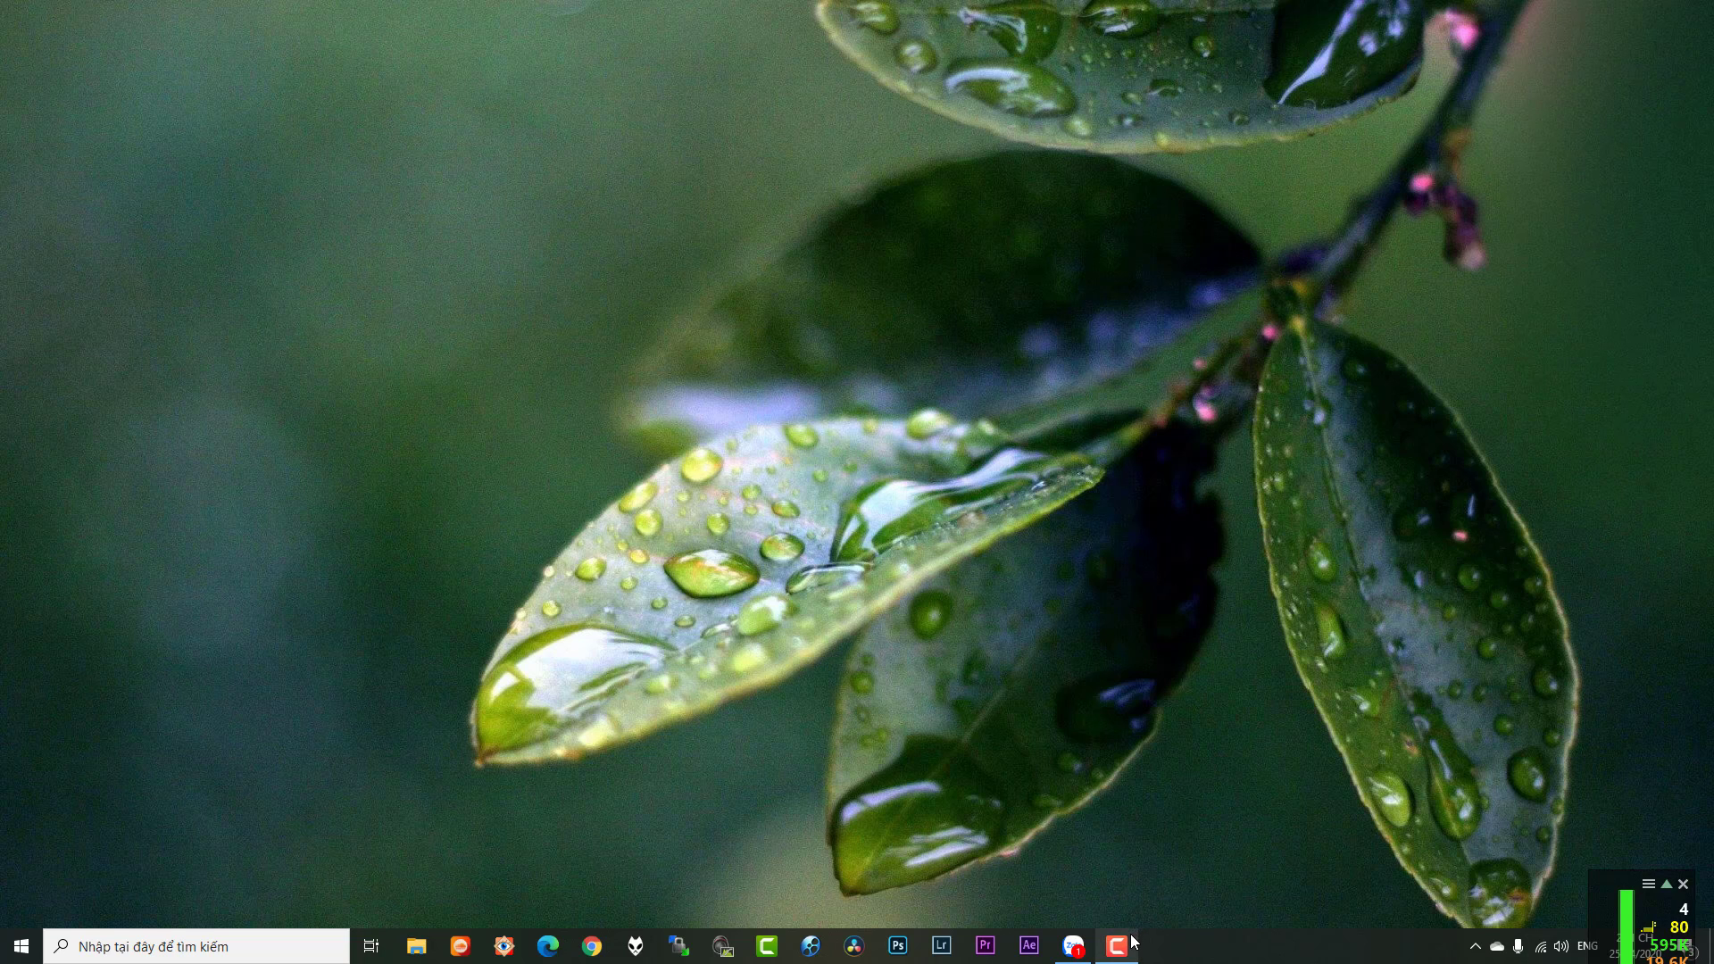
pyautogui.moveTo(1126, 953)
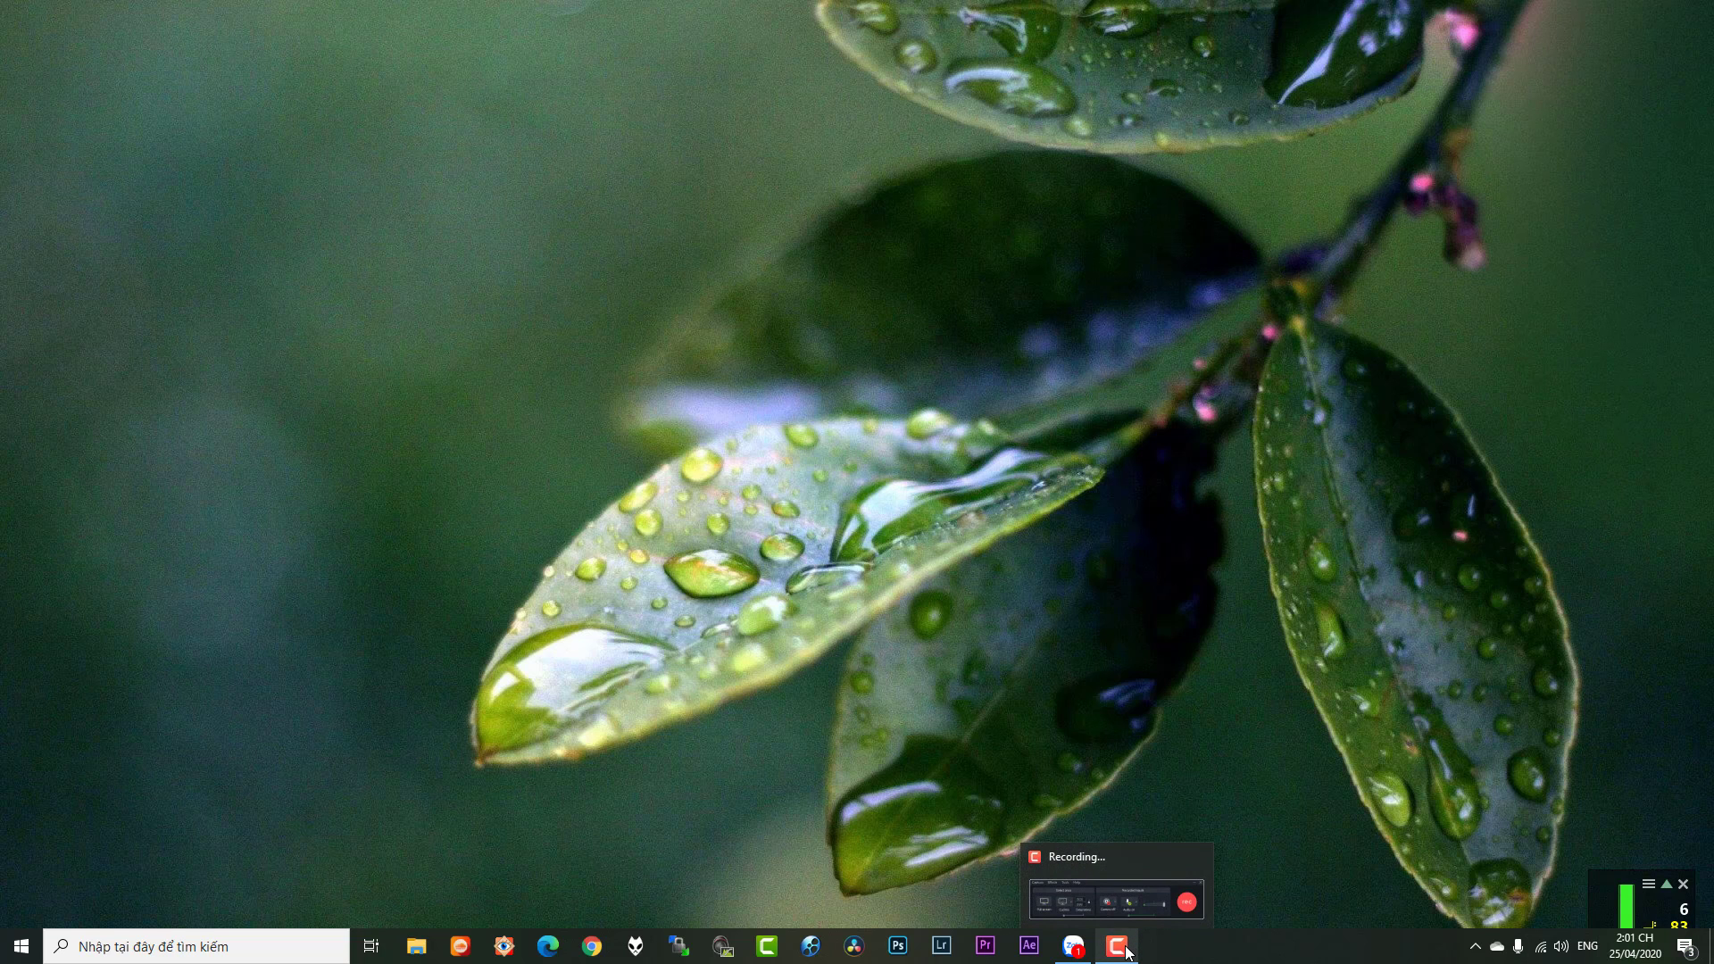